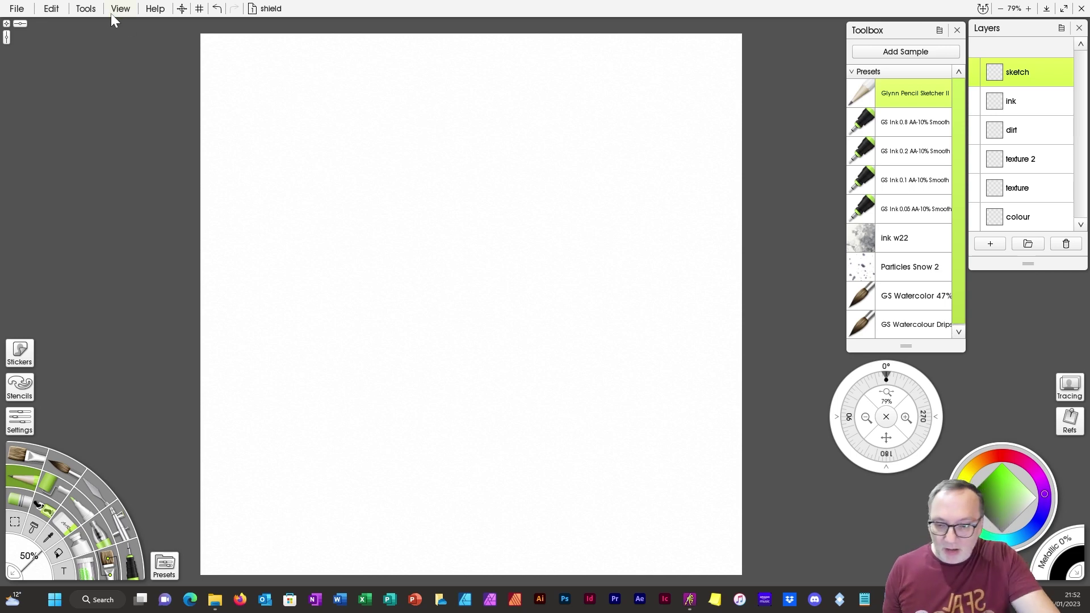
Step: Turn on Paint Symmetry for the shield canvas
click(86, 8)
mouse_move(151, 280)
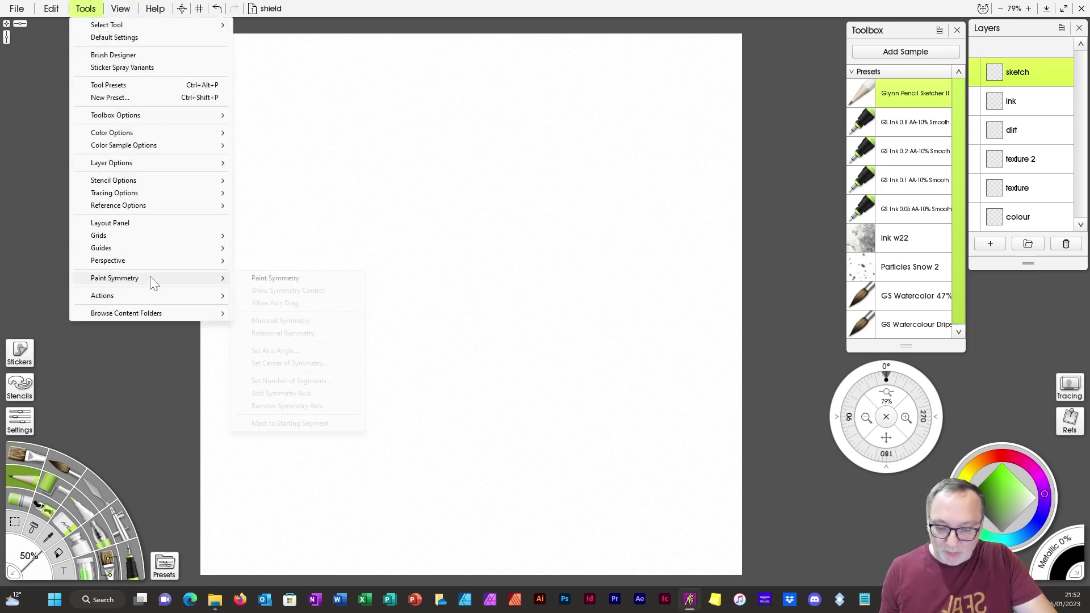
click(289, 279)
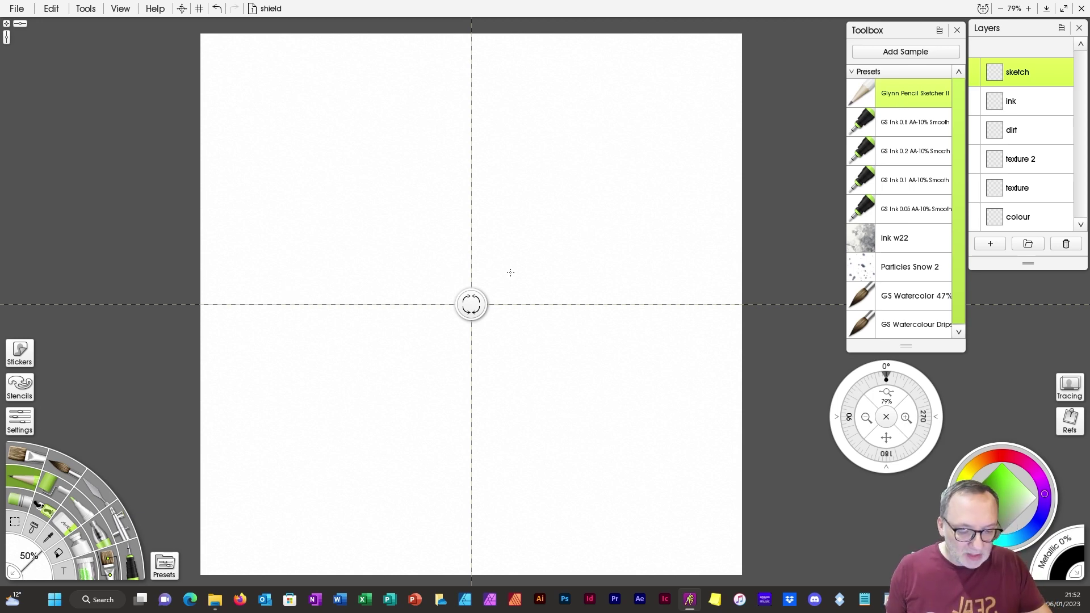
Step: Try mirrored symmetry with curling and jagged strokes around the centre, and clear the sketch layer
mouse_move(497, 282)
mouse_down()
mouse_move(530, 244)
mouse_move(523, 201)
mouse_move(548, 185)
mouse_move(558, 204)
mouse_up()
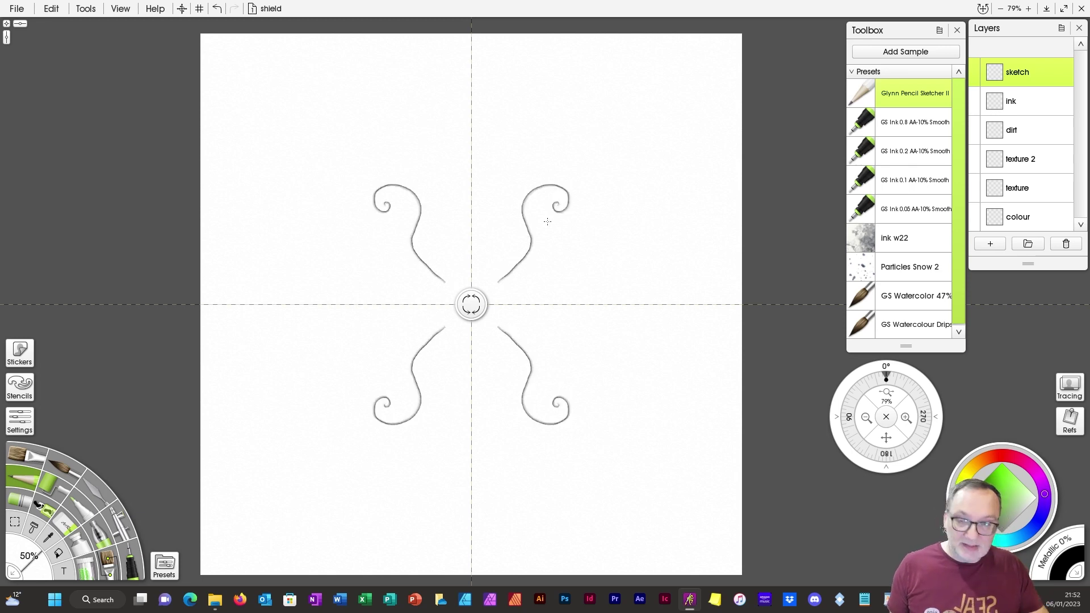
mouse_move(498, 281)
mouse_down()
mouse_move(601, 192)
mouse_move(651, 202)
mouse_move(639, 240)
mouse_move(618, 218)
mouse_up()
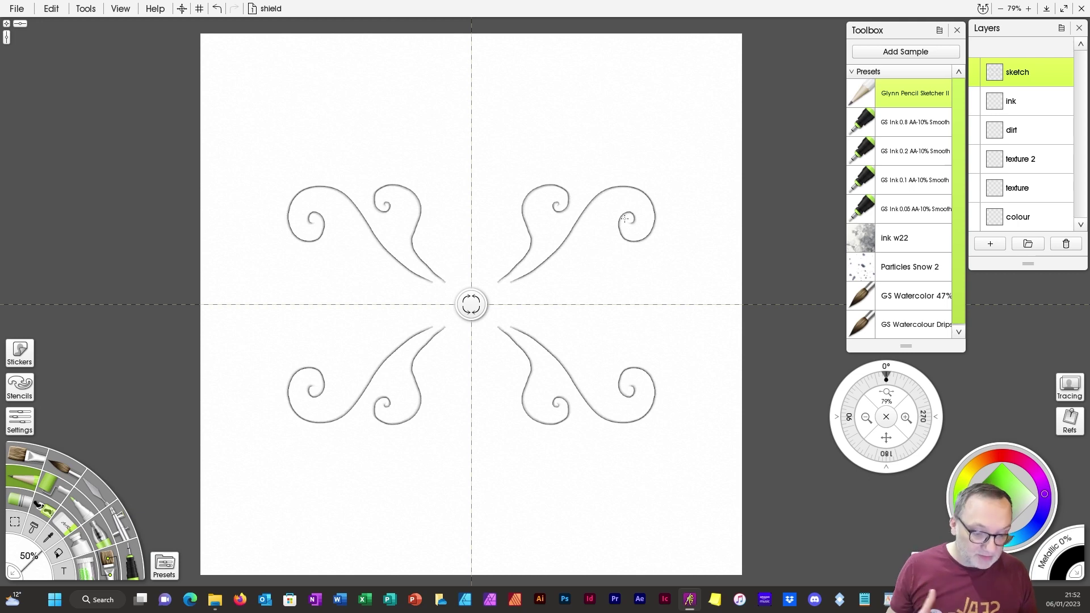
mouse_move(496, 344)
mouse_down()
mouse_move(560, 471)
mouse_move(546, 477)
mouse_move(575, 452)
mouse_move(684, 495)
mouse_move(559, 530)
mouse_up()
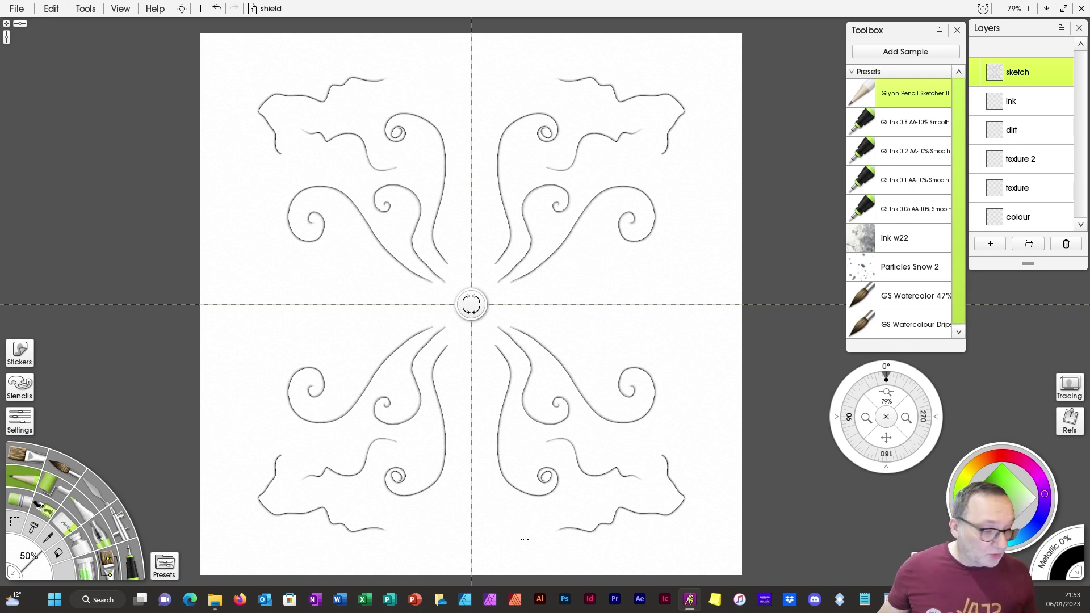
click(1067, 79)
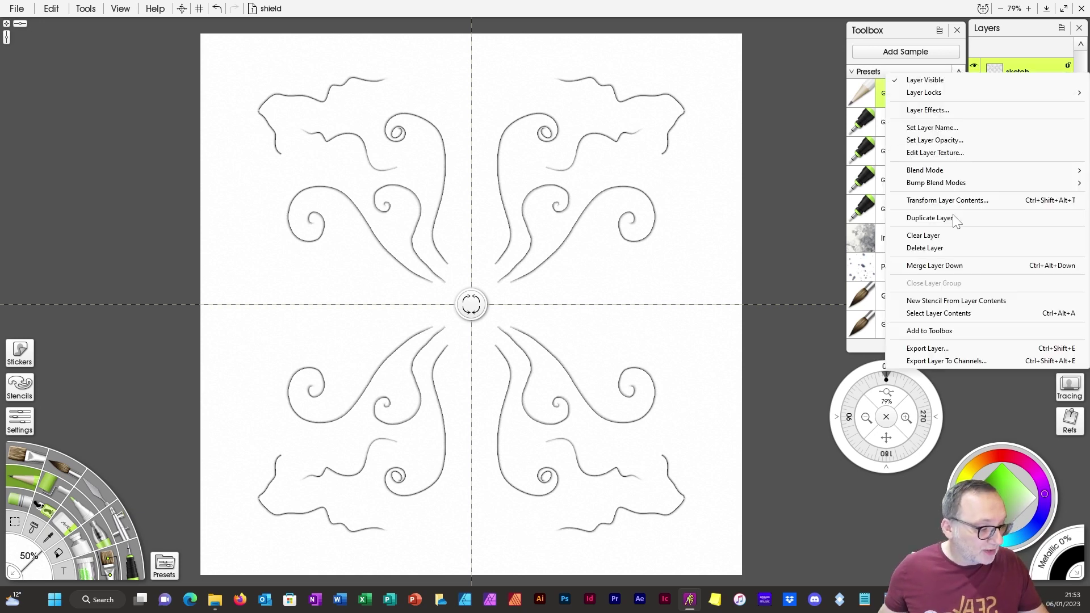
click(931, 233)
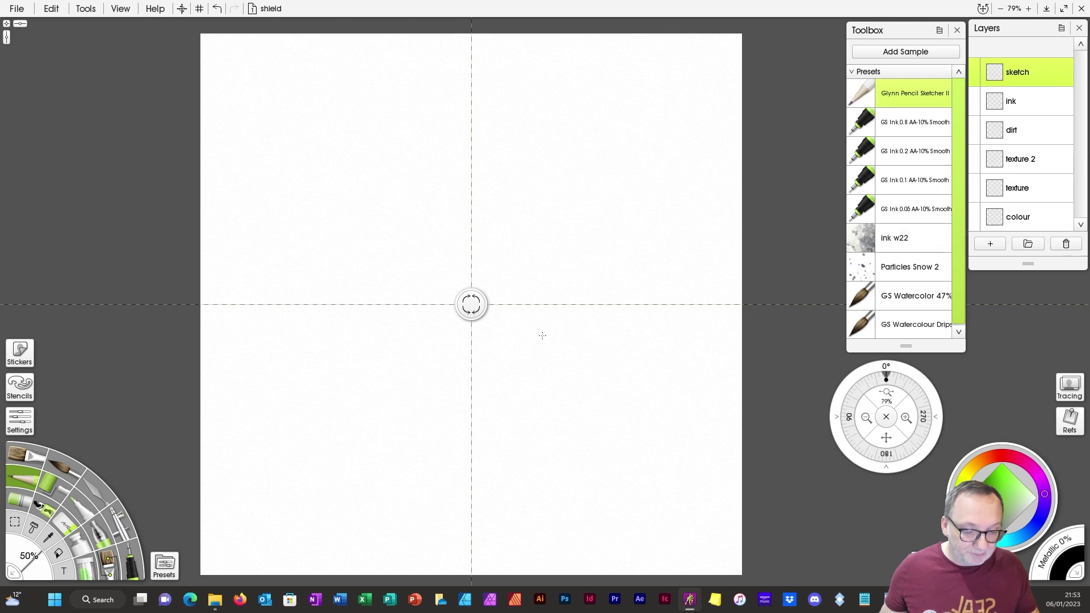
Step: Try Rotational Symmetry with arrow-tipped and curling strokes around the centre, and clear the sketch layer
click(473, 307)
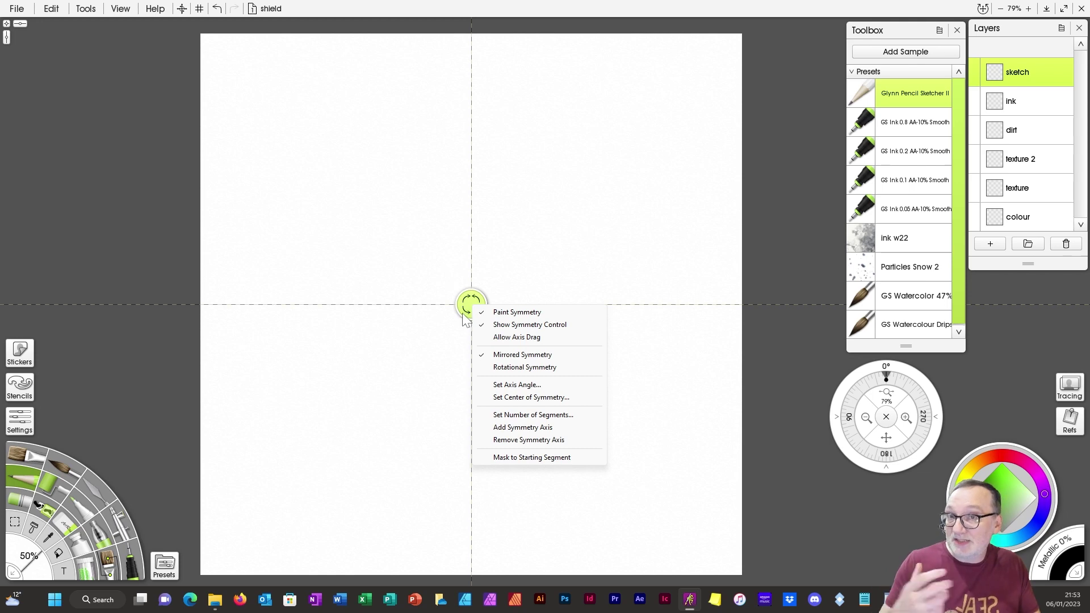
click(543, 369)
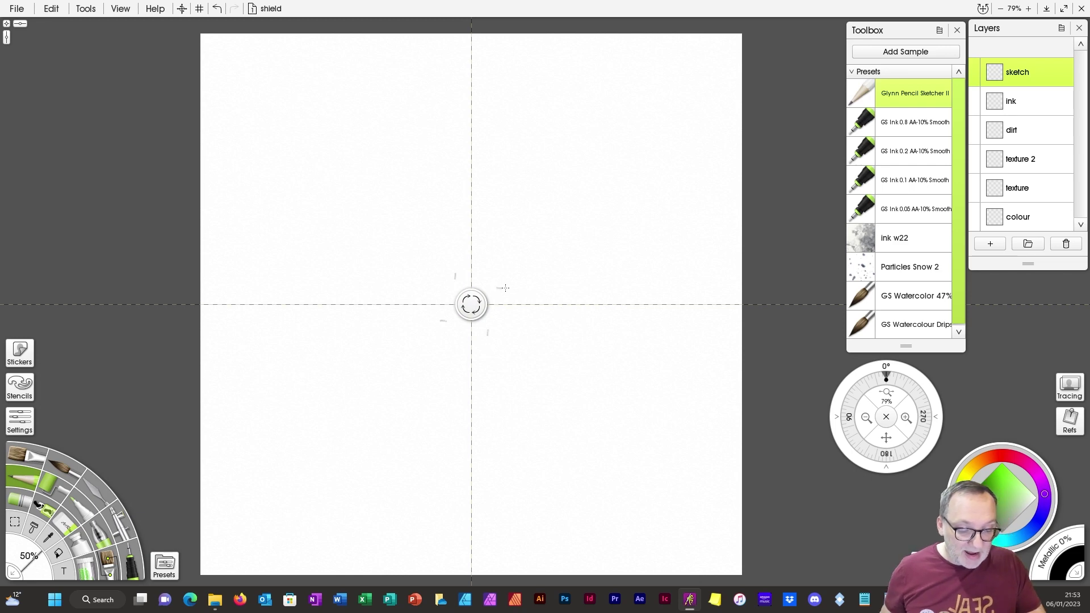
mouse_move(497, 288)
mouse_down()
mouse_move(611, 257)
mouse_move(630, 283)
mouse_move(620, 294)
mouse_move(635, 292)
mouse_up()
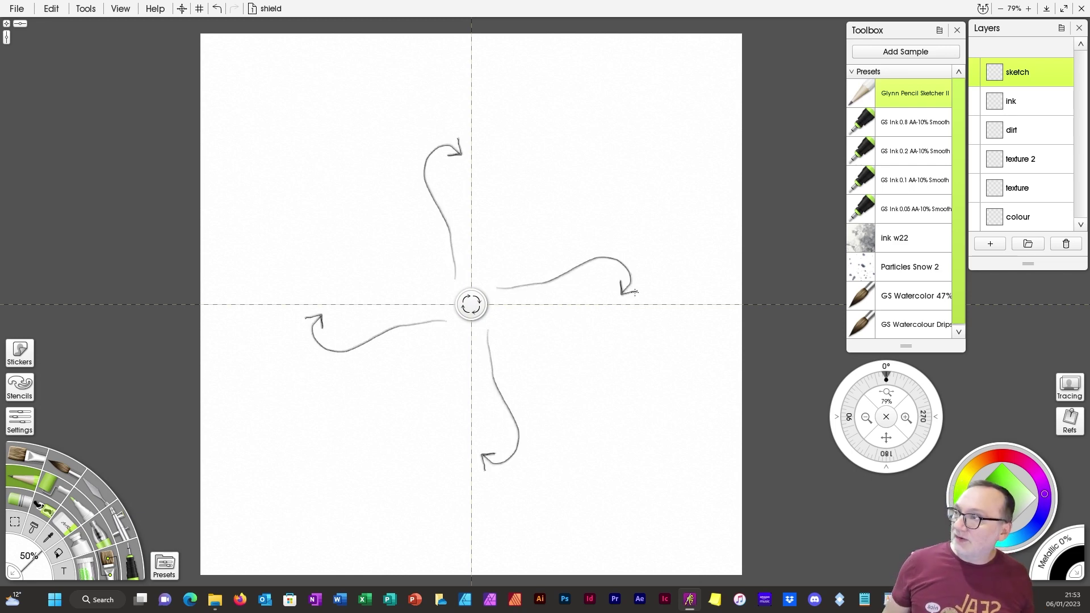
mouse_move(501, 282)
mouse_down()
mouse_move(538, 277)
mouse_move(615, 232)
mouse_move(672, 242)
mouse_move(683, 277)
mouse_up()
mouse_move(529, 330)
mouse_down()
mouse_move(644, 360)
mouse_move(629, 376)
mouse_up()
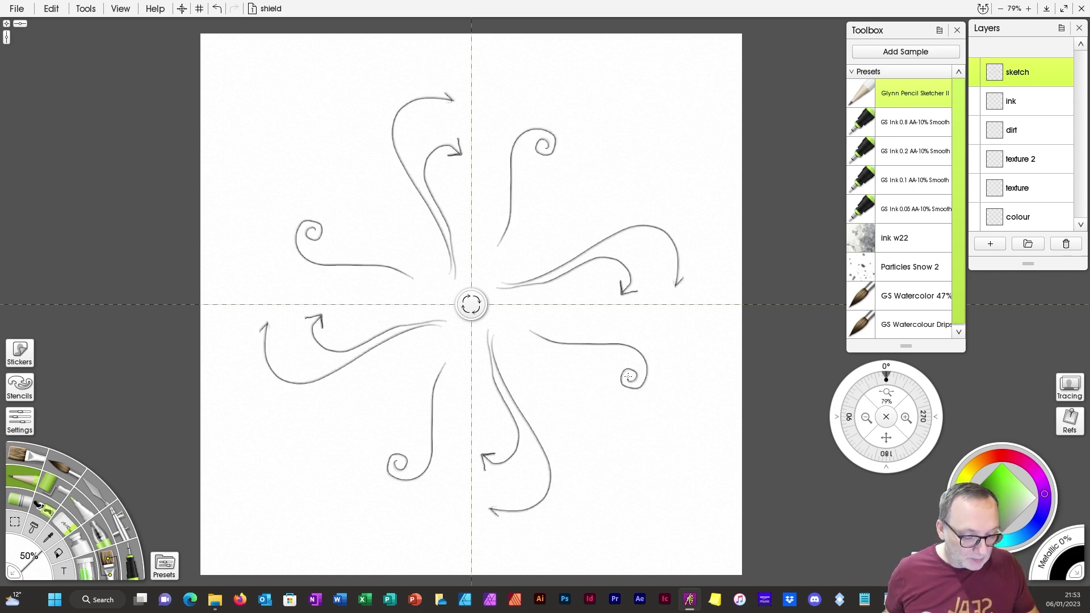
mouse_move(570, 357)
mouse_down()
mouse_move(607, 400)
mouse_move(639, 484)
mouse_move(667, 464)
mouse_up()
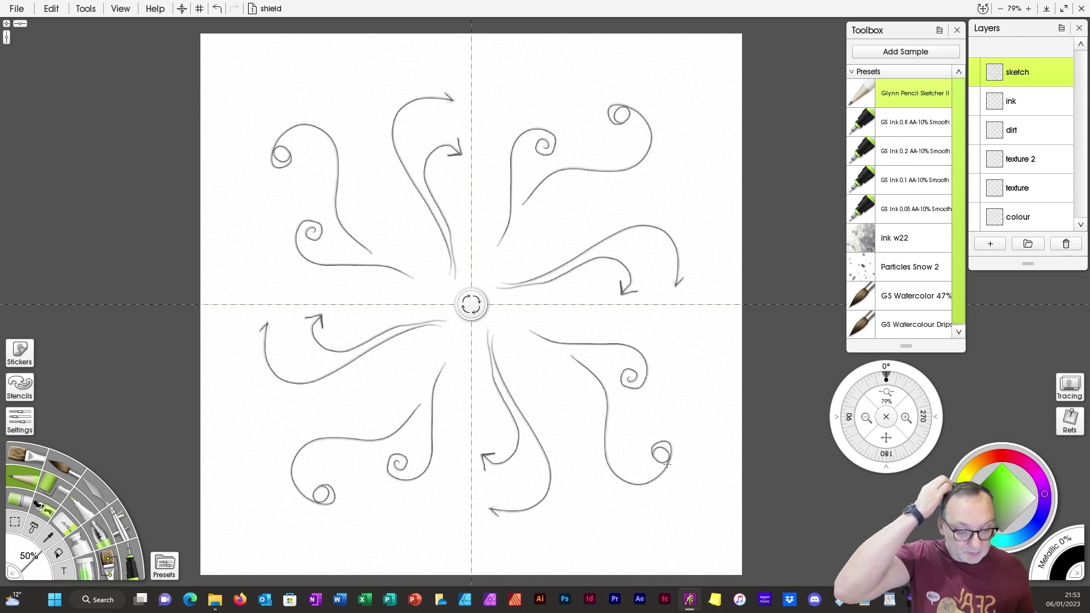
right_click(1061, 85)
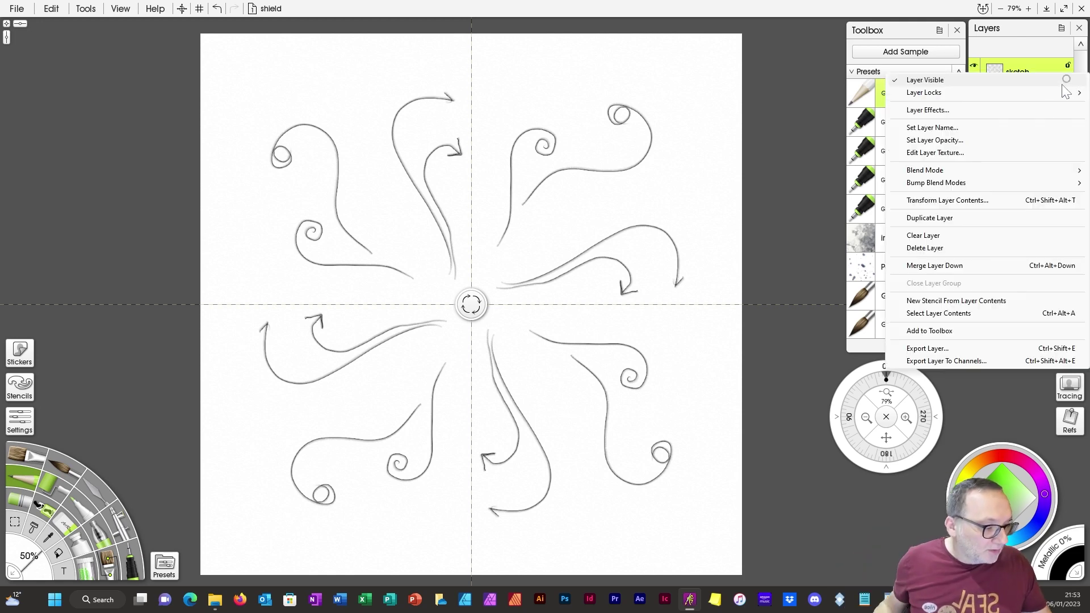
click(931, 235)
Step: Set the number of symmetry segments to 2
right_click(471, 313)
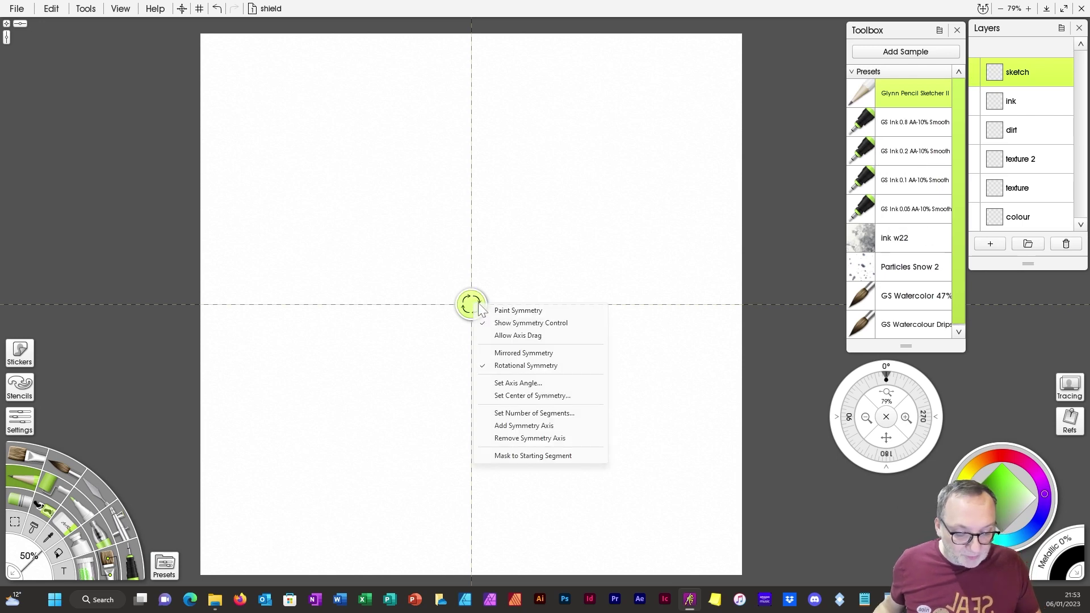
click(538, 413)
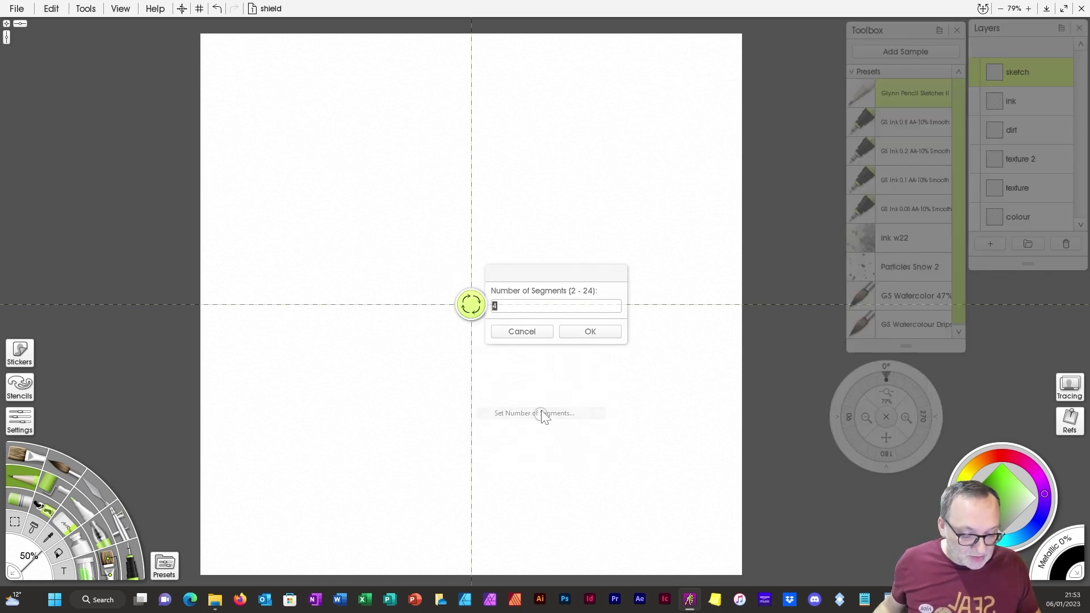
text(2)
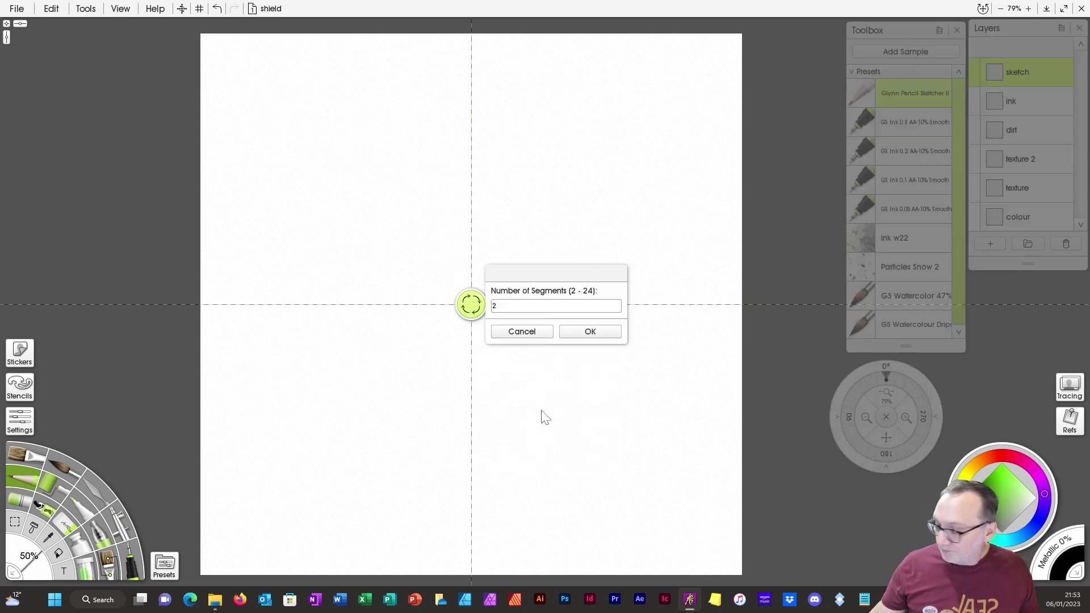
click(590, 332)
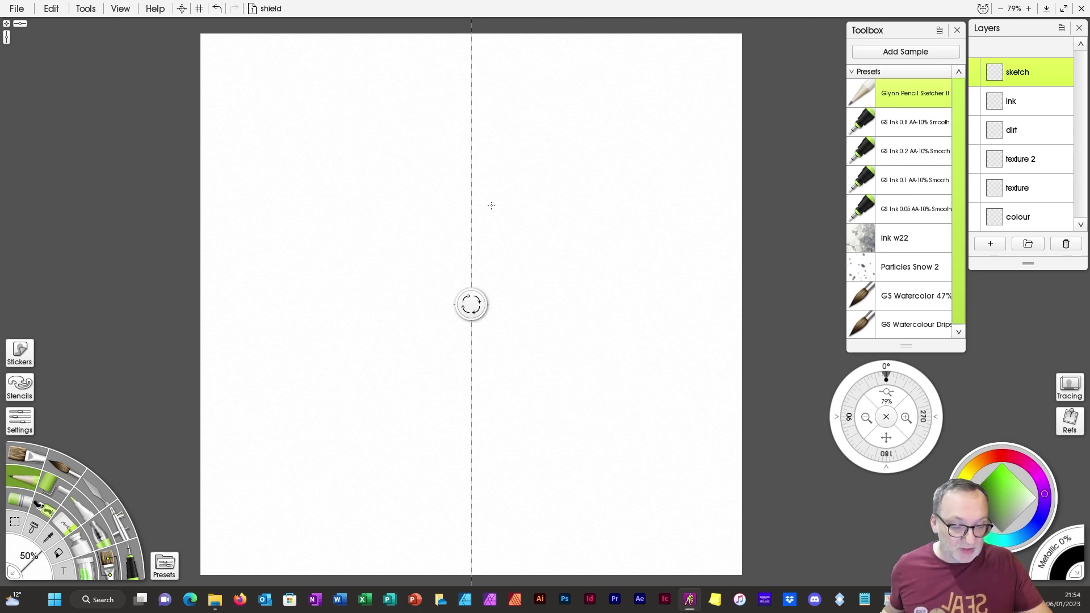
Step: Sketch an open rectangular test stroke beside the vertical axis with rotational symmetry, and undo it
mouse_move(487, 200)
mouse_down()
mouse_move(581, 197)
mouse_move(590, 263)
mouse_move(586, 373)
mouse_move(569, 387)
mouse_move(492, 394)
mouse_up()
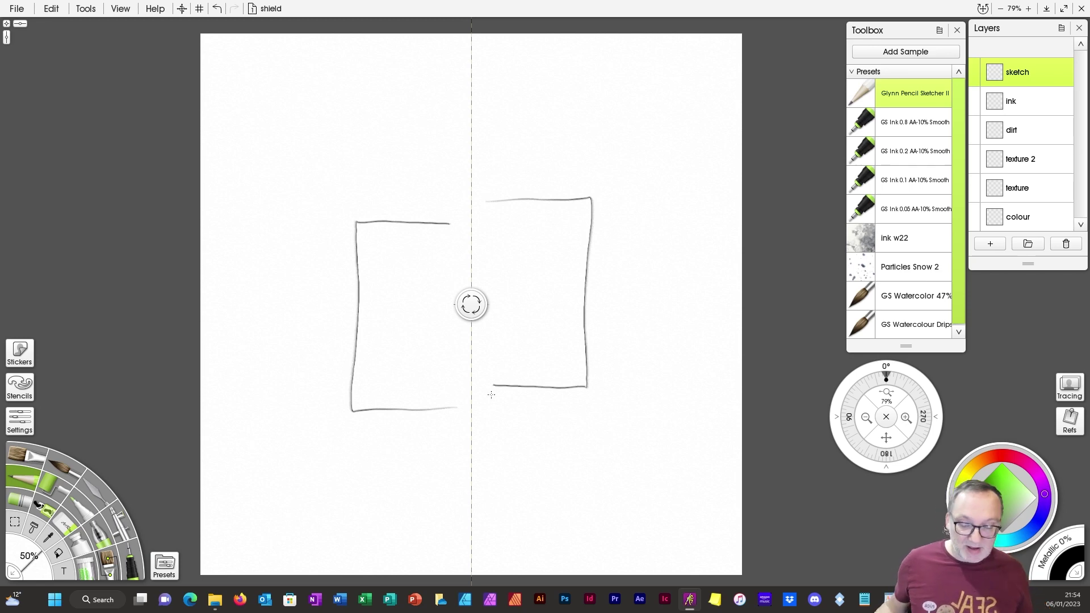
key(ctrl+z)
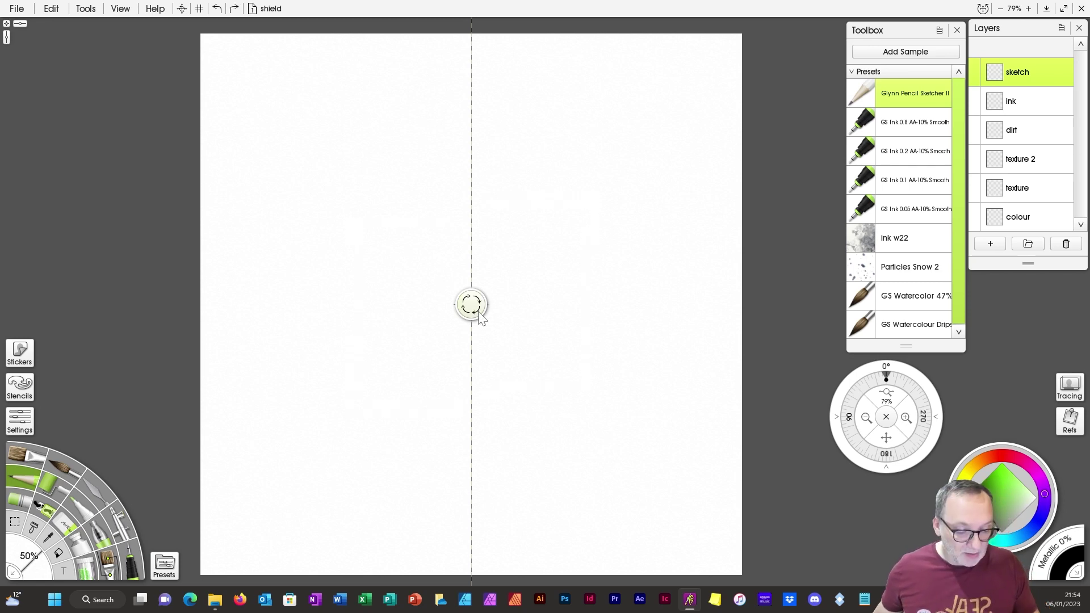
Step: Switch to Mirrored Symmetry and sketch an irregular test outline beside the vertical axis, undoing the stroke
click(470, 304)
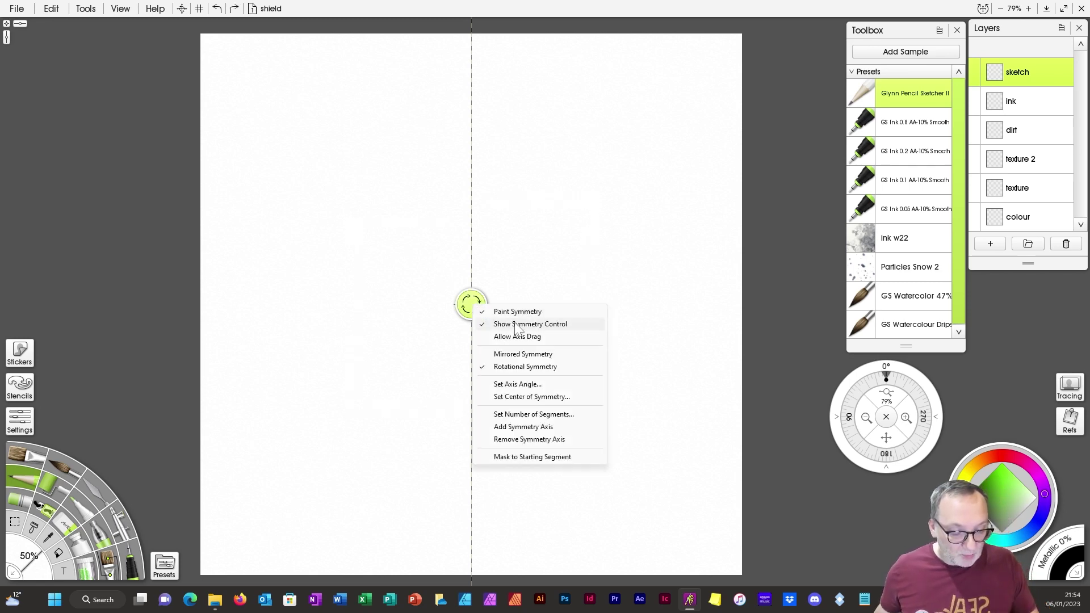
click(523, 354)
mouse_move(493, 226)
mouse_down()
mouse_move(606, 232)
mouse_move(597, 279)
mouse_move(607, 317)
mouse_move(582, 311)
mouse_move(588, 343)
mouse_move(559, 366)
mouse_move(626, 393)
mouse_move(640, 496)
mouse_move(537, 448)
mouse_move(489, 458)
mouse_up()
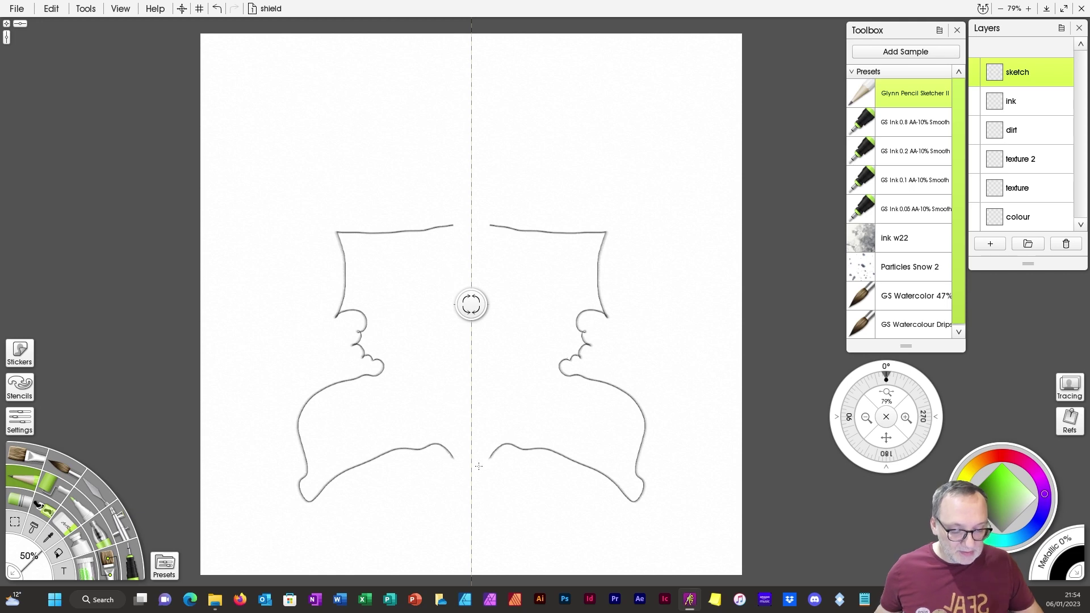
key(ctrl+z)
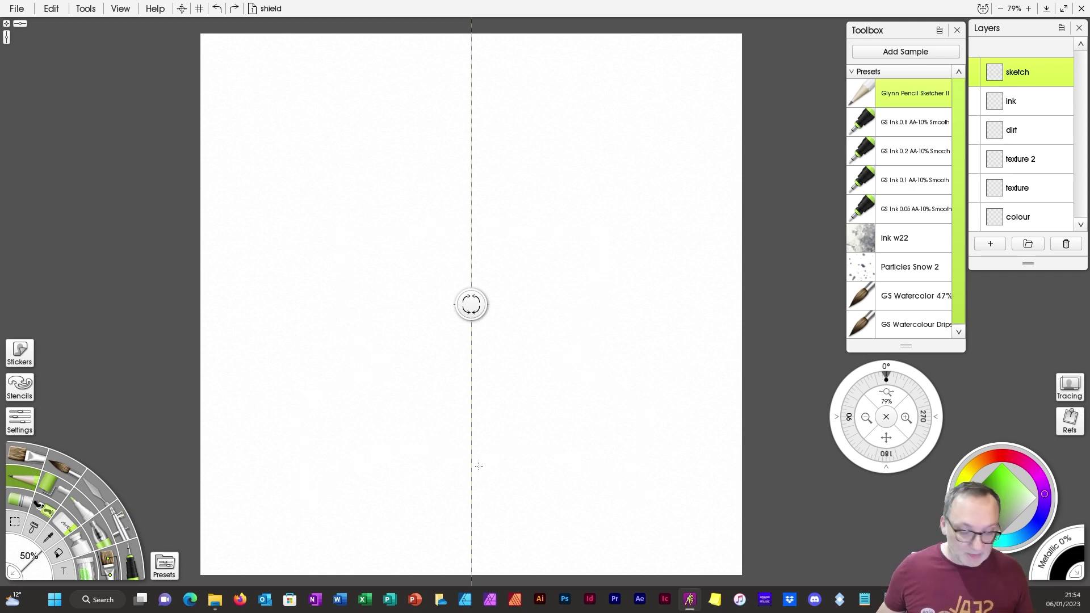
Step: Enable Allow Axis Drag and rotate the symmetry axis to horizontal
click(472, 304)
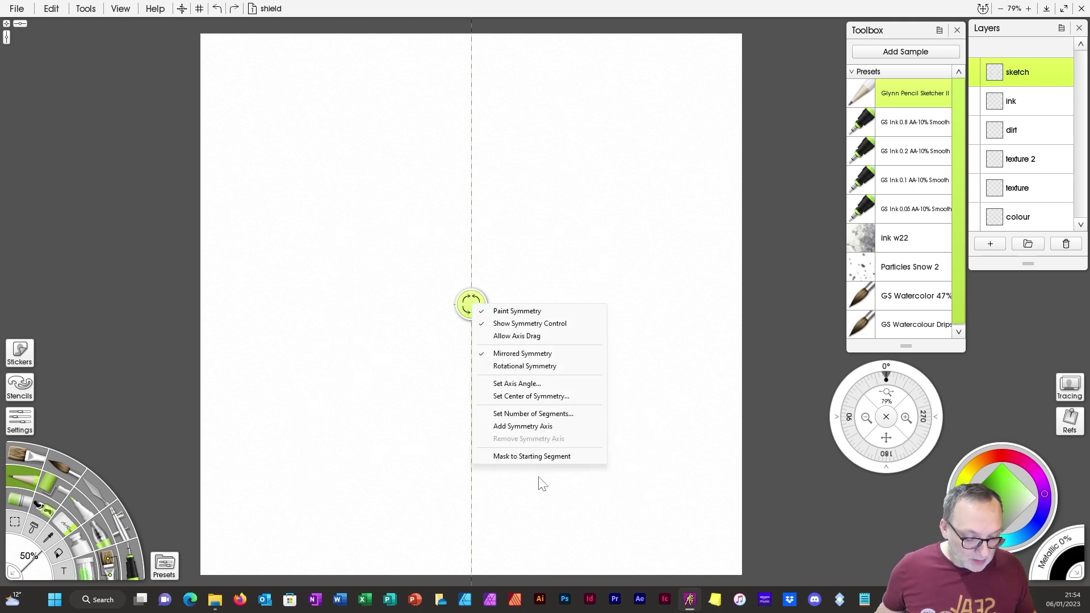
click(532, 336)
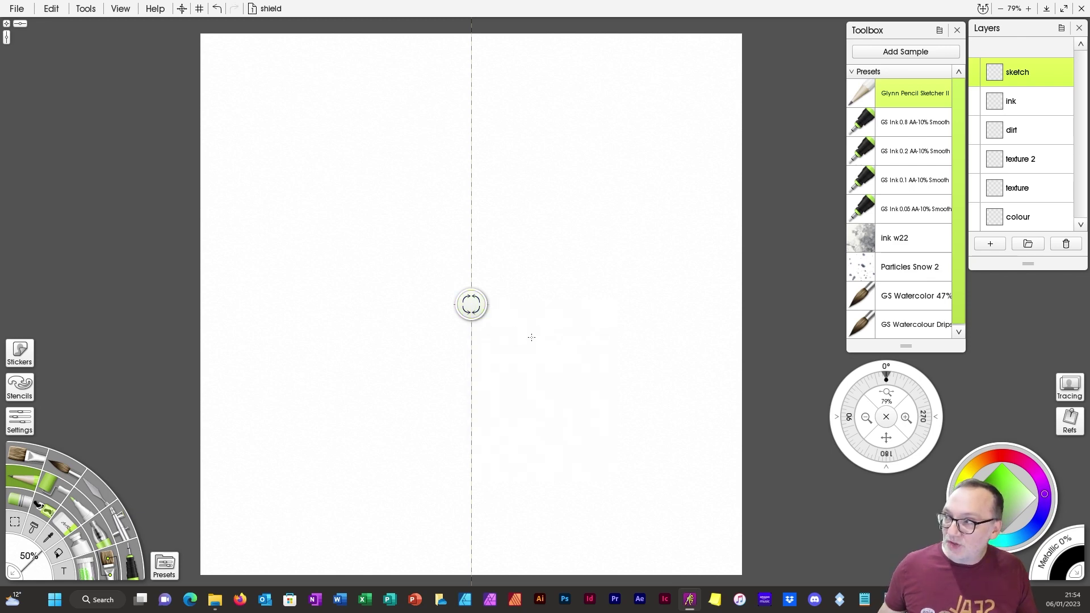
drag(472, 223, 555, 299)
Step: Sketch a wavy test outline mirrored across the horizontal axis, and undo it
mouse_move(345, 292)
mouse_down()
mouse_move(389, 195)
mouse_move(443, 168)
mouse_move(452, 227)
mouse_move(478, 226)
mouse_move(522, 263)
mouse_move(647, 287)
mouse_up()
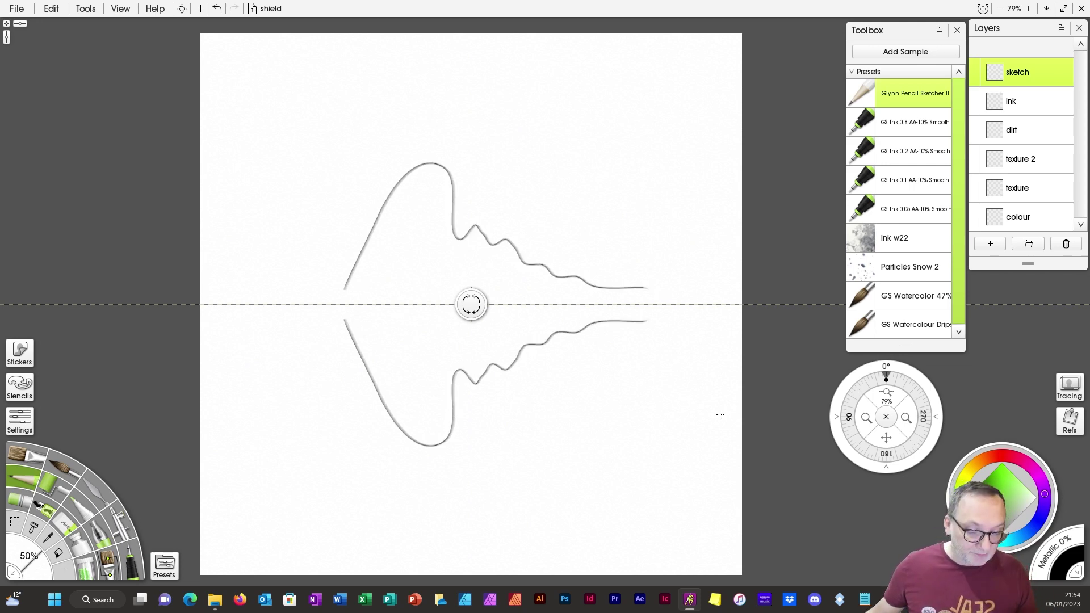
key(ctrl+z)
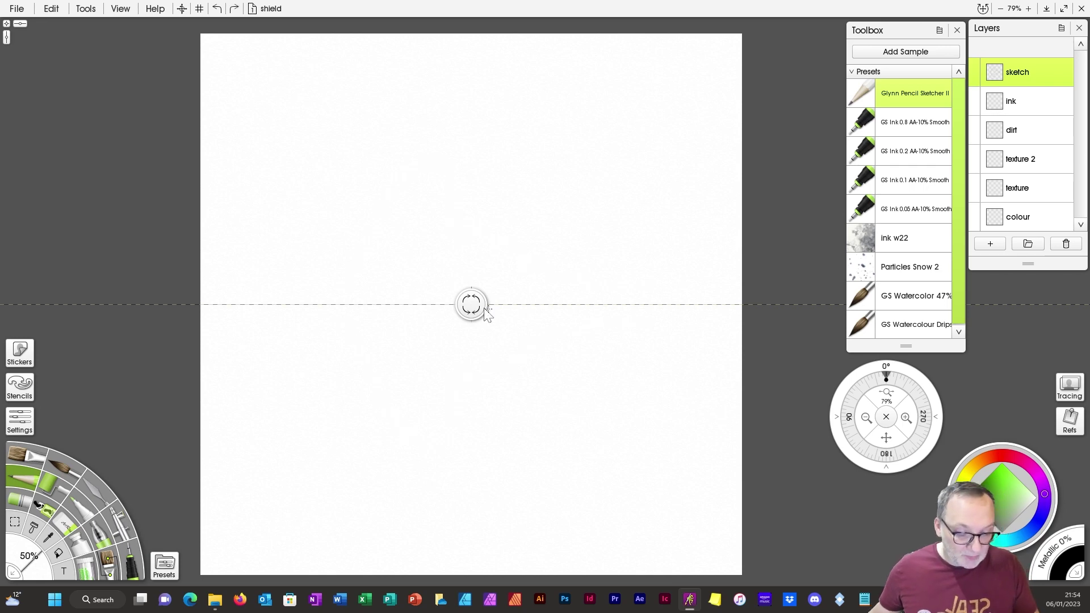
Step: Rotate the symmetry axis to vertical and disable Allow Axis Drag
drag(551, 304, 462, 421)
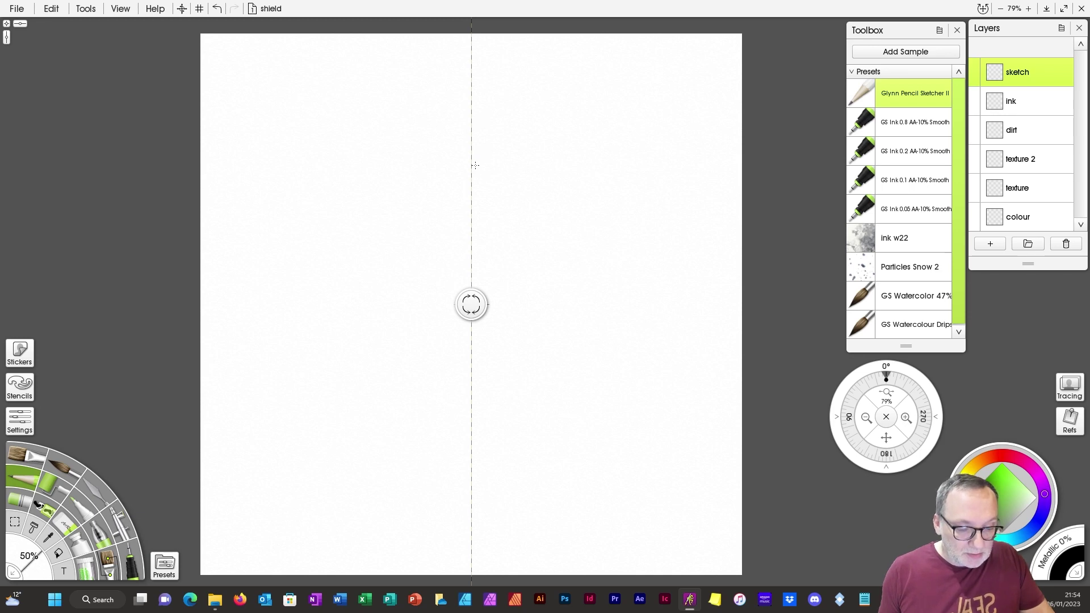
click(471, 305)
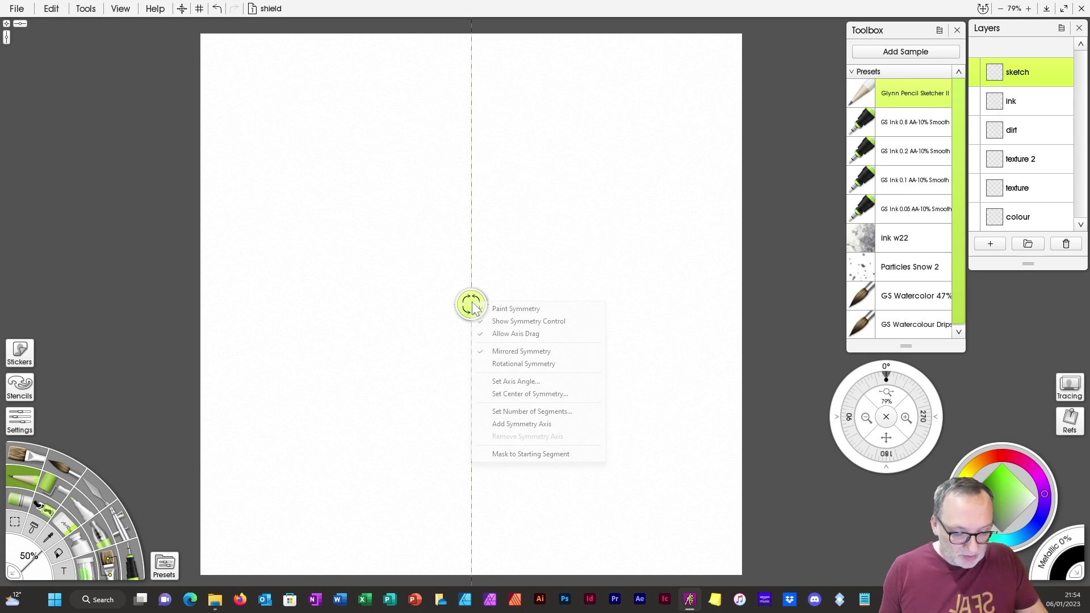
click(520, 334)
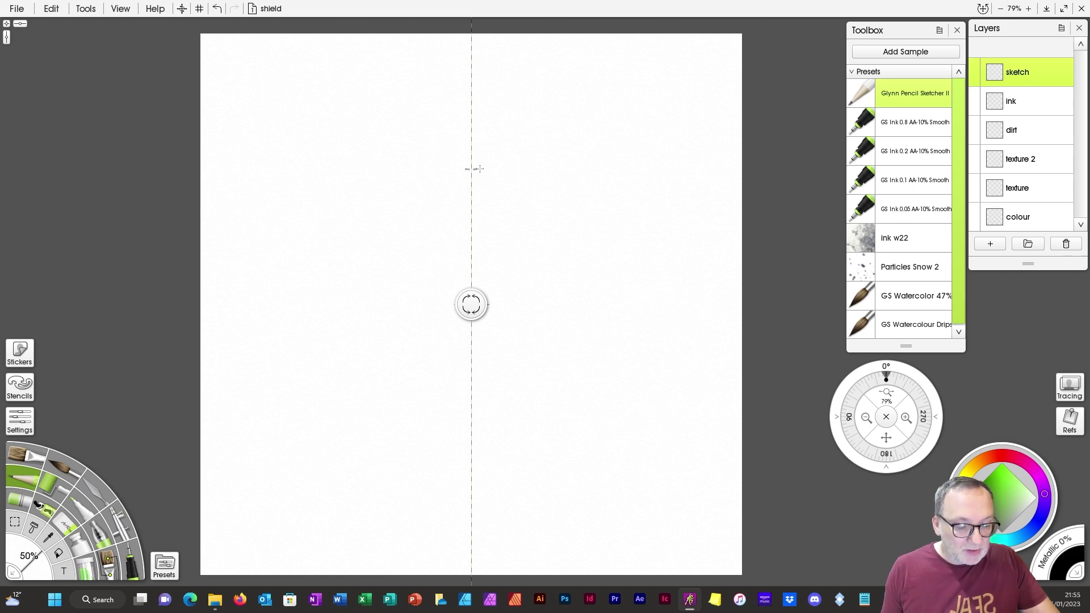
Step: Sketch a mirrored shield outline with an arched top and pointed base on the sketch layer, and add a parallel inner border line
mouse_move(480, 169)
mouse_down()
mouse_move(586, 195)
mouse_move(585, 286)
mouse_move(575, 420)
mouse_move(548, 457)
mouse_move(474, 502)
mouse_up()
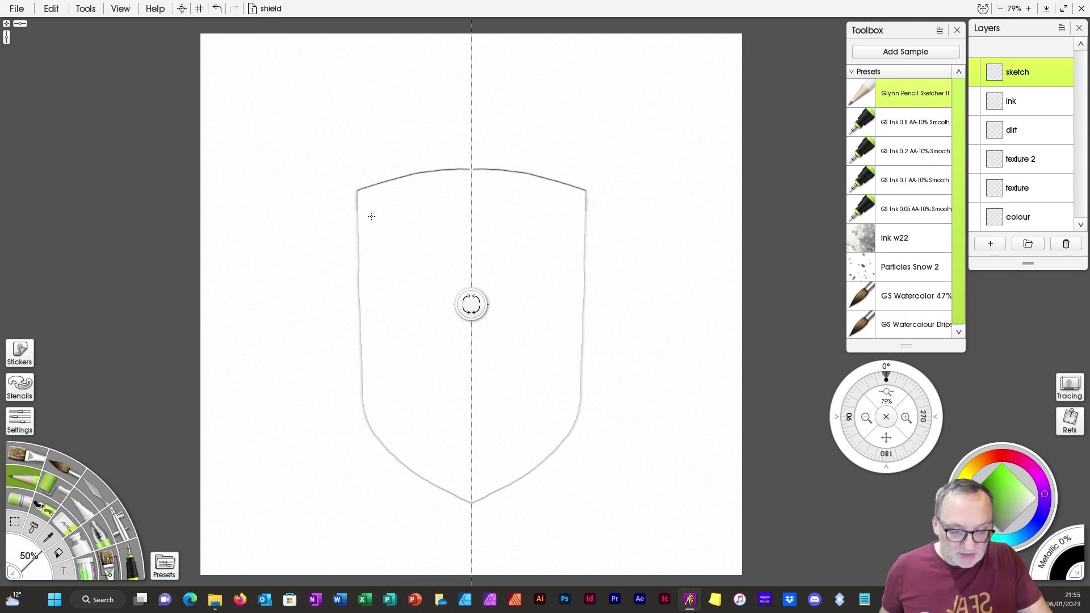
drag(368, 203, 369, 299)
mouse_move(370, 338)
mouse_down()
mouse_move(379, 425)
mouse_move(469, 490)
mouse_up()
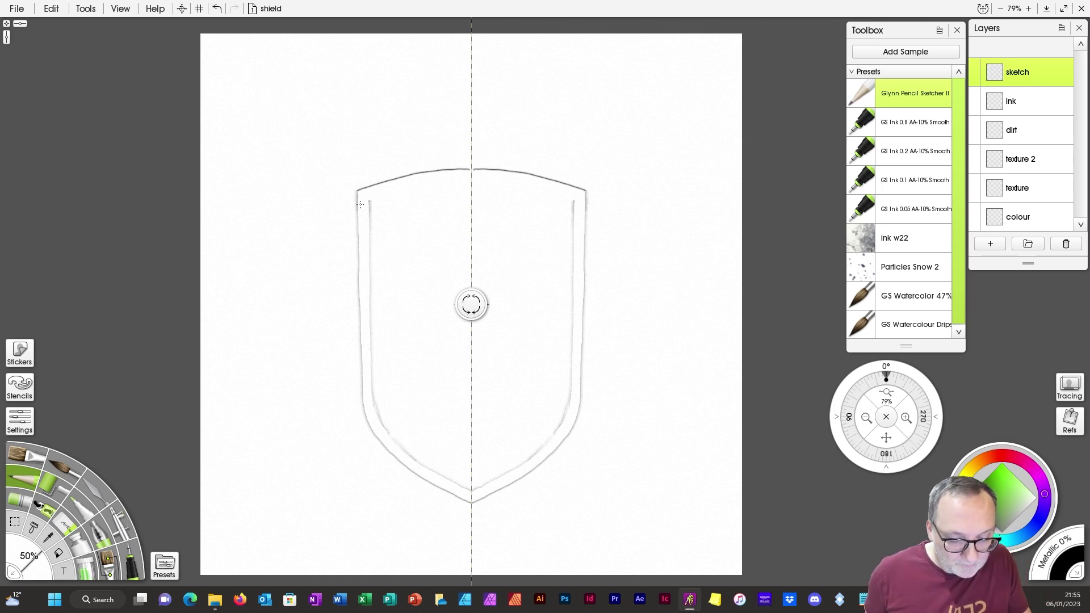
drag(360, 202, 470, 182)
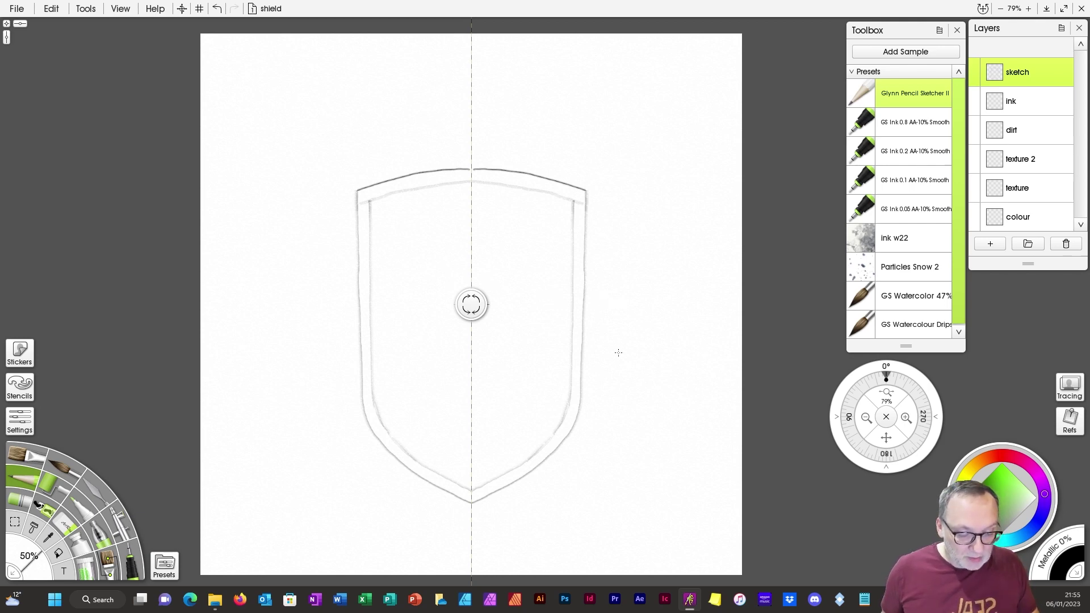
click(476, 306)
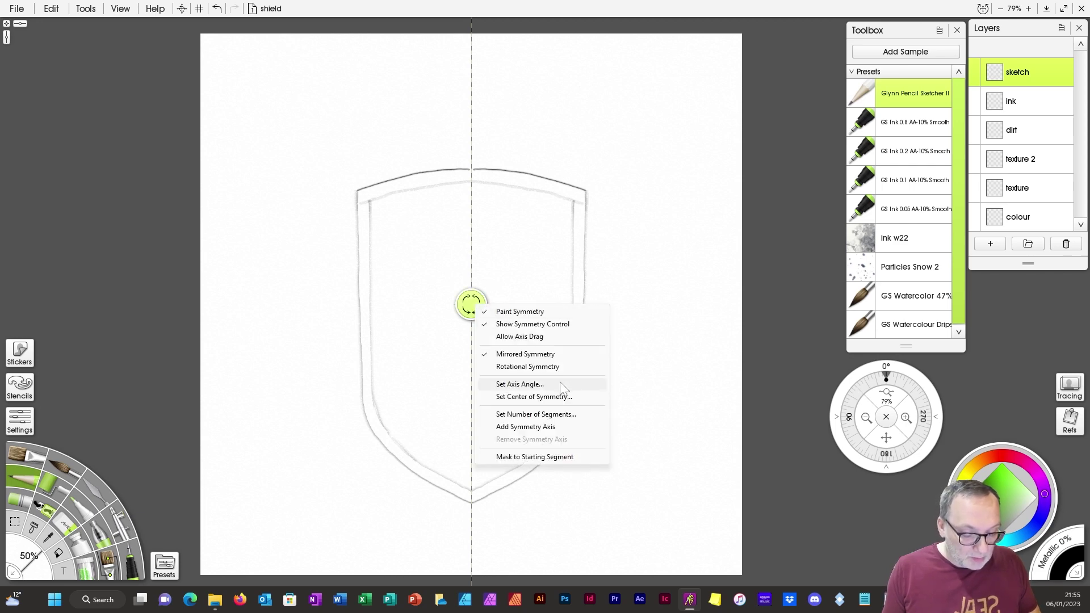
click(470, 304)
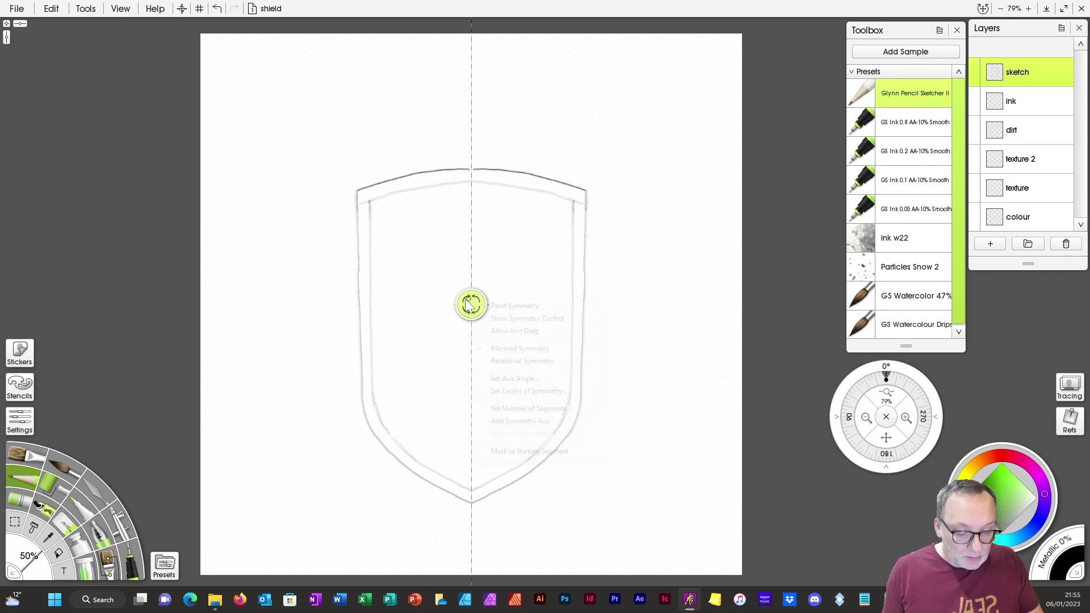
click(471, 301)
click(583, 249)
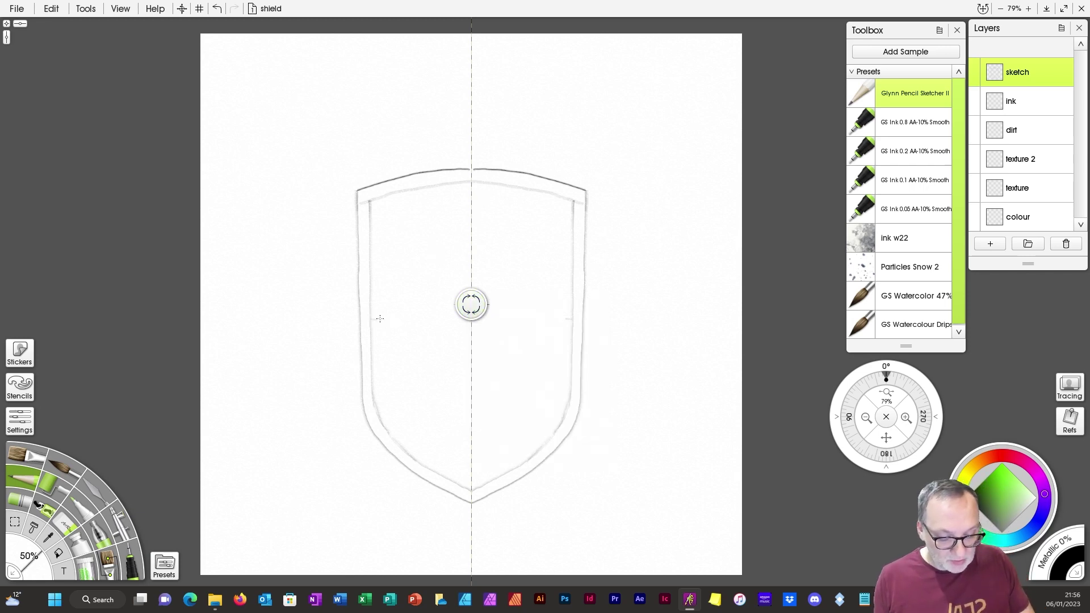
Step: Sketch mirrored horizontal and vertical dividing lines that split the inner shield into quarters, and turn off Paint Symmetry
drag(380, 318, 468, 314)
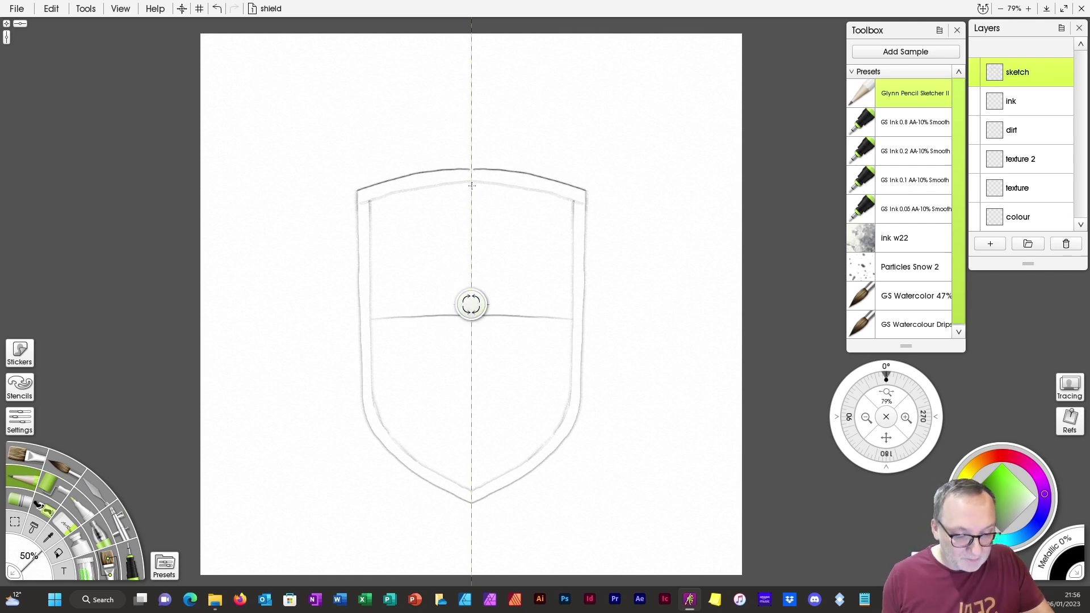
drag(471, 182, 467, 483)
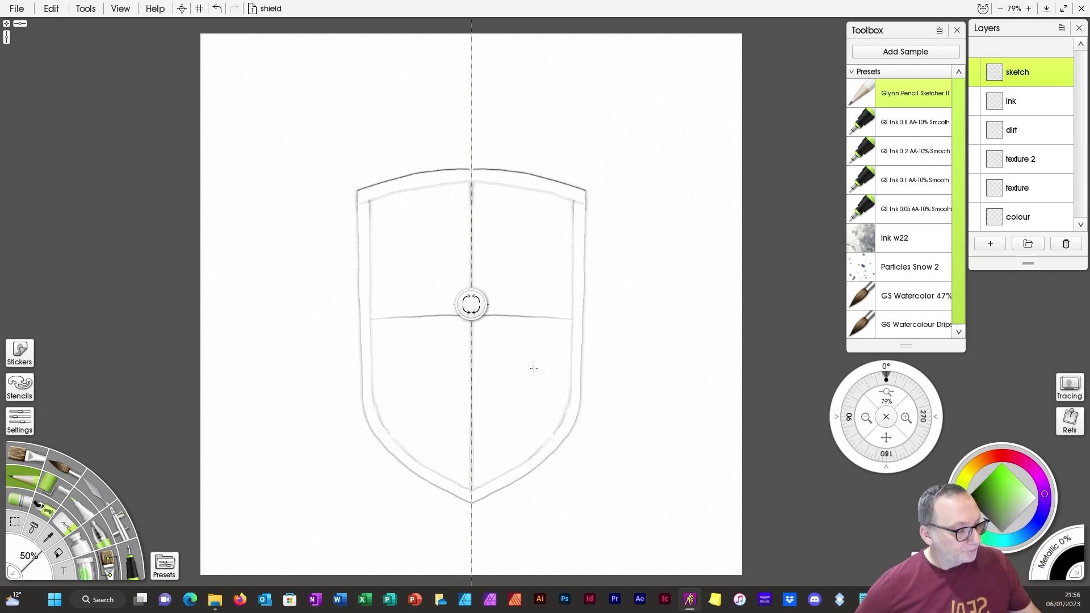
click(476, 305)
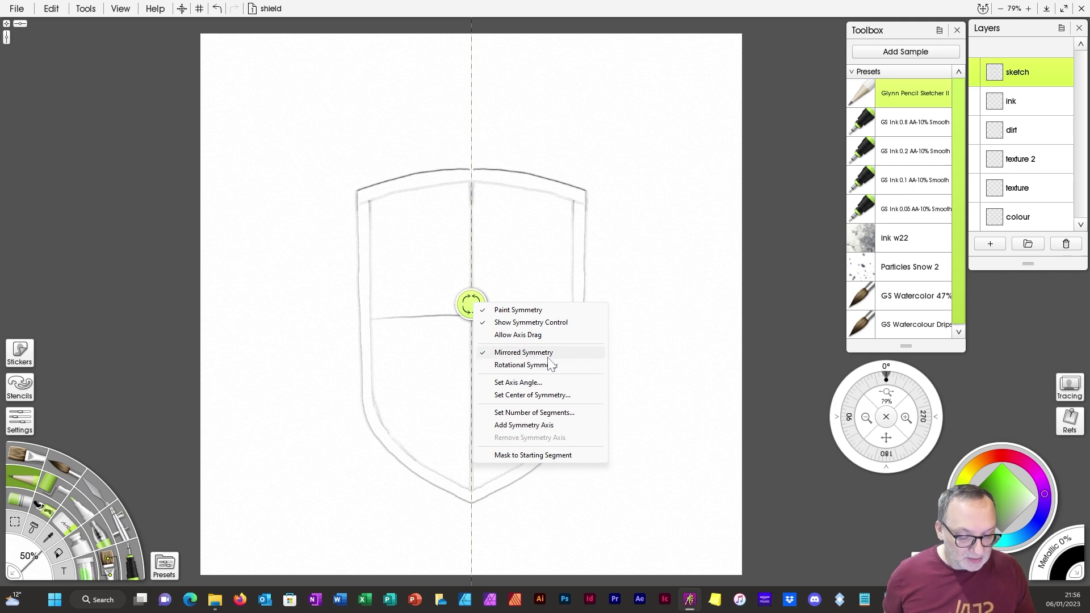
click(522, 310)
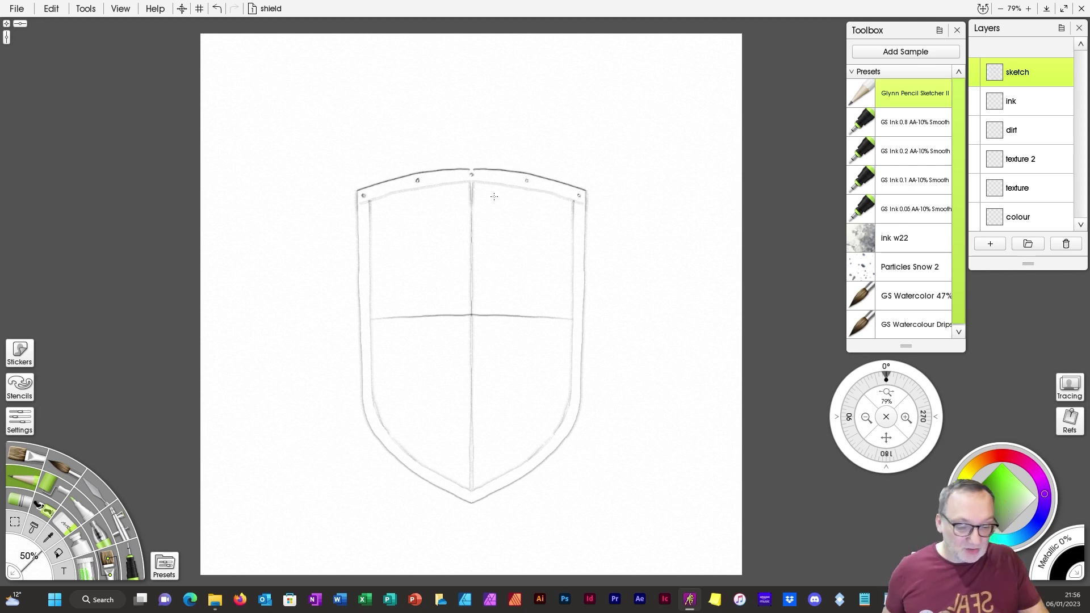
Step: Sketch small irregular battle-damage notches in the shield's outer edge at the top centre and along both sides
click(473, 171)
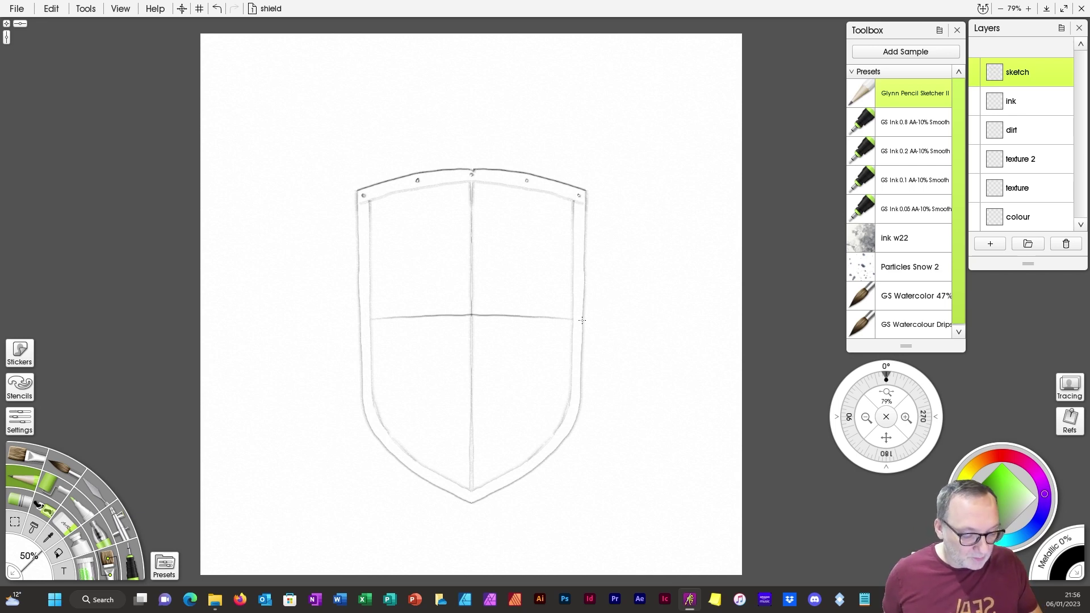
drag(581, 321, 579, 340)
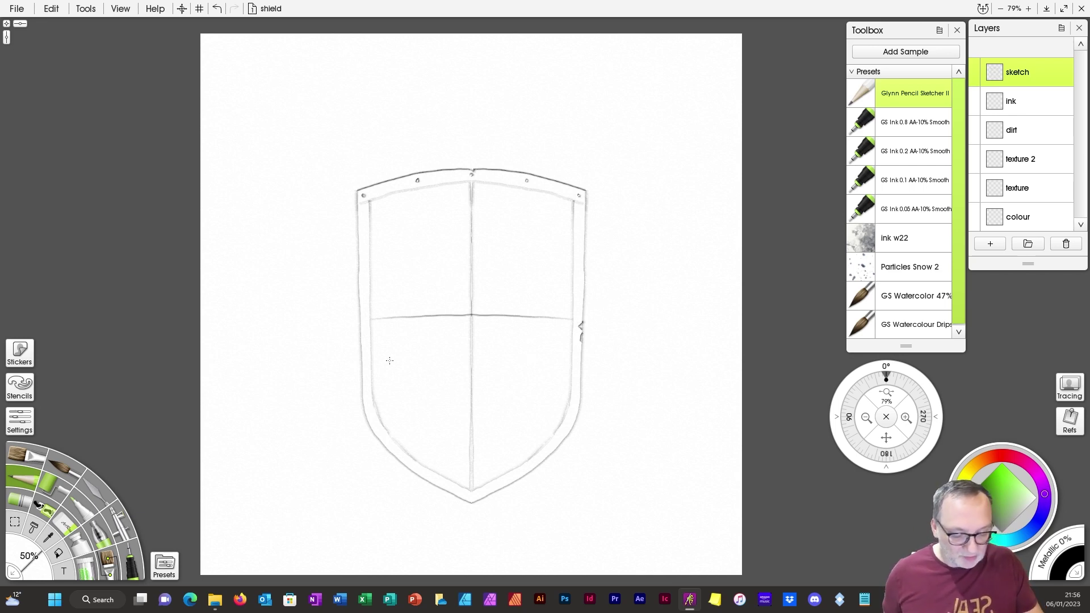
drag(362, 363, 363, 373)
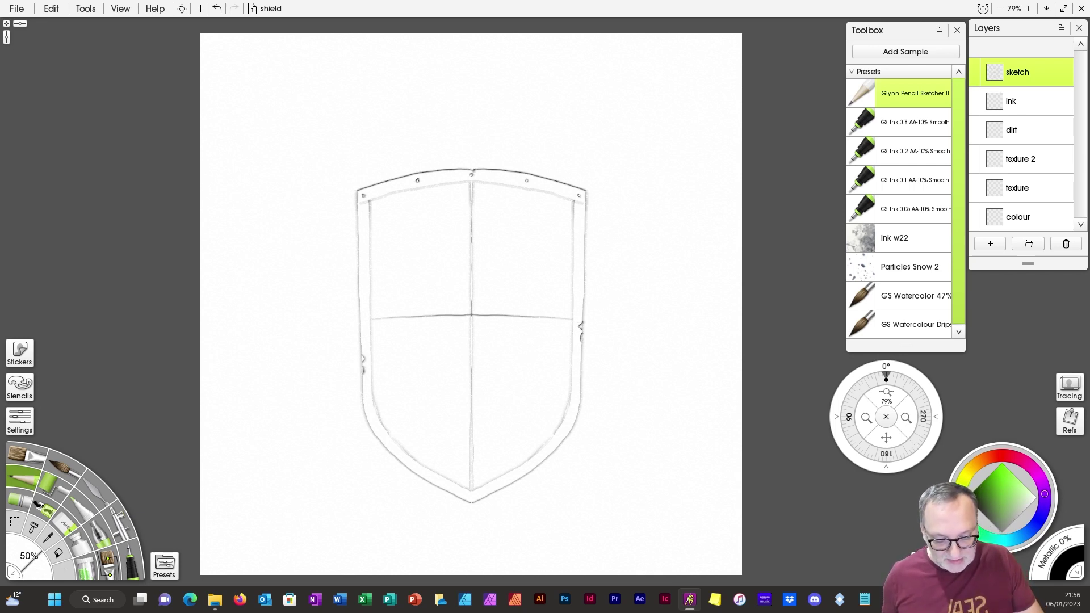
drag(359, 253, 358, 246)
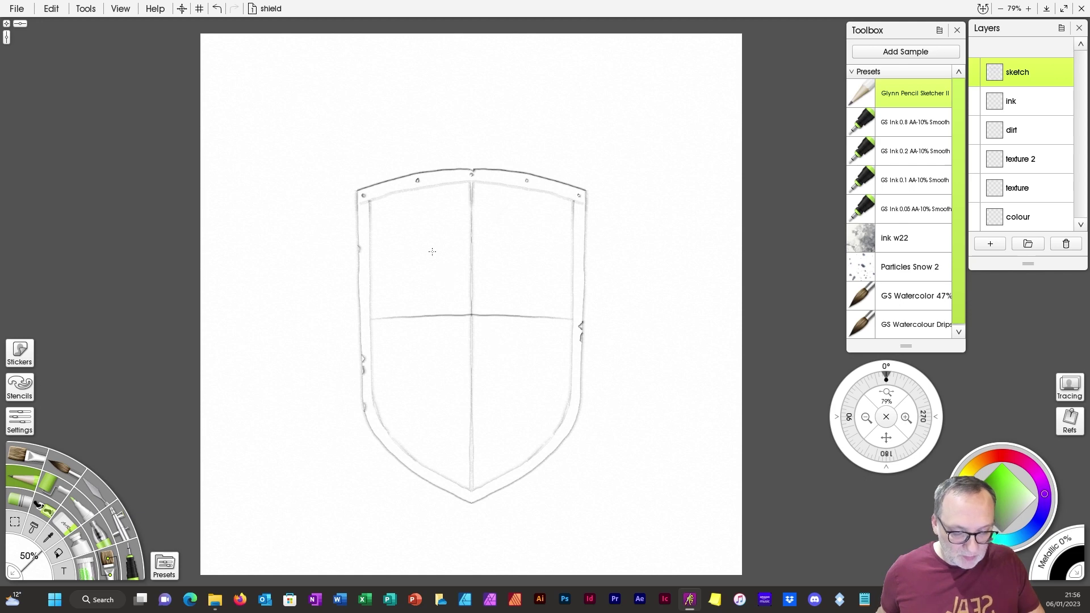
Step: Sketch a dragon in the shield's upper-right quarter, with a curling serpentine body, jagged wing, clawed arm and horned head
mouse_move(497, 217)
mouse_down()
mouse_move(518, 205)
mouse_move(542, 219)
mouse_move(523, 296)
mouse_up()
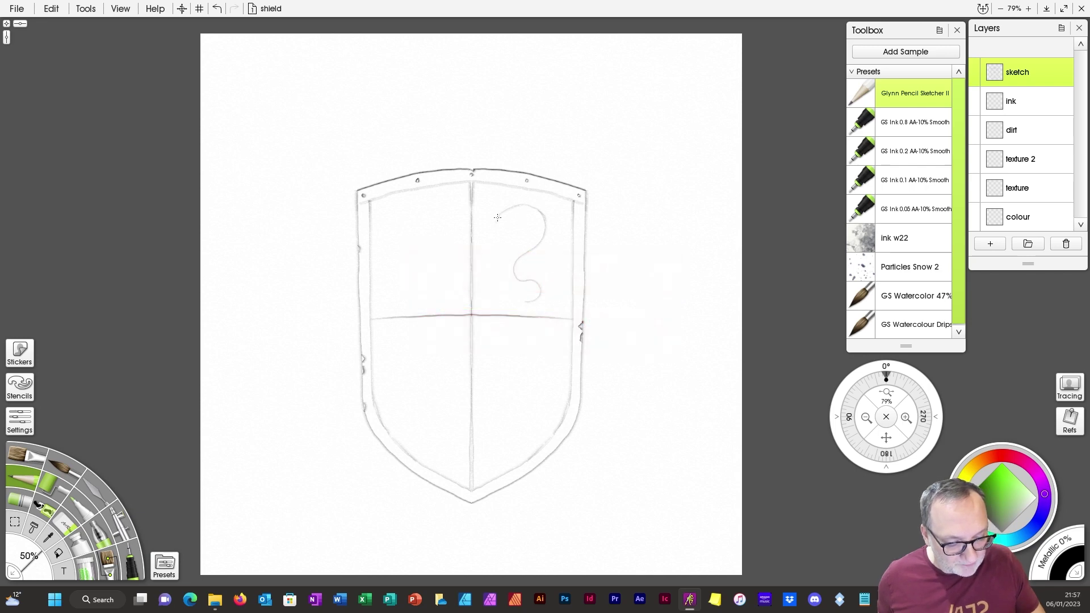
mouse_move(503, 231)
mouse_down()
mouse_move(534, 223)
mouse_move(504, 266)
mouse_move(511, 255)
mouse_move(505, 273)
mouse_move(522, 302)
mouse_up()
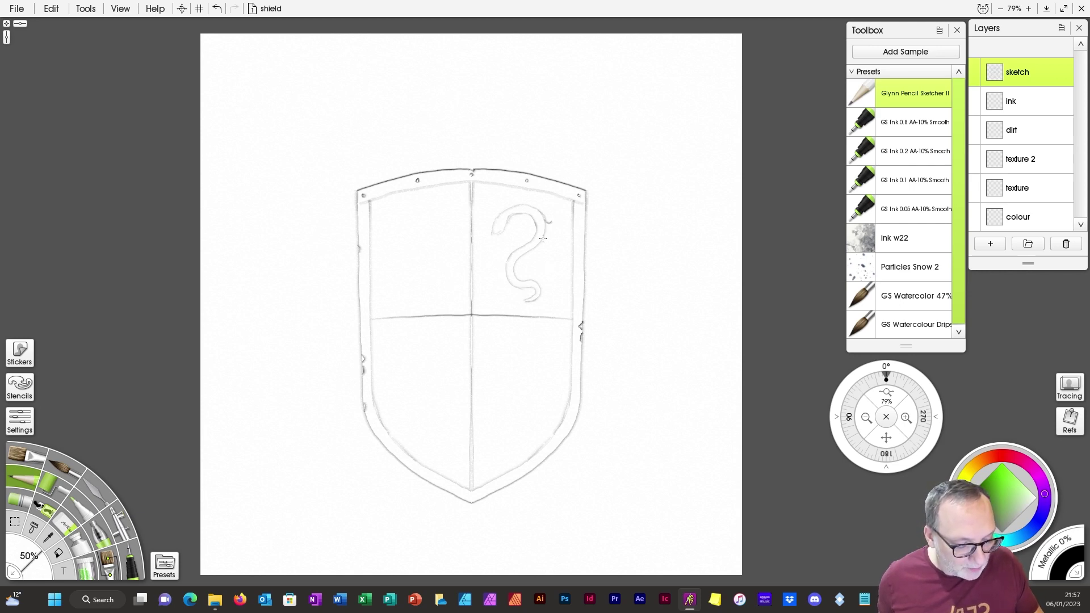
mouse_move(547, 223)
mouse_down()
mouse_move(568, 210)
mouse_move(557, 263)
mouse_move(547, 233)
mouse_move(558, 279)
mouse_move(562, 282)
mouse_up()
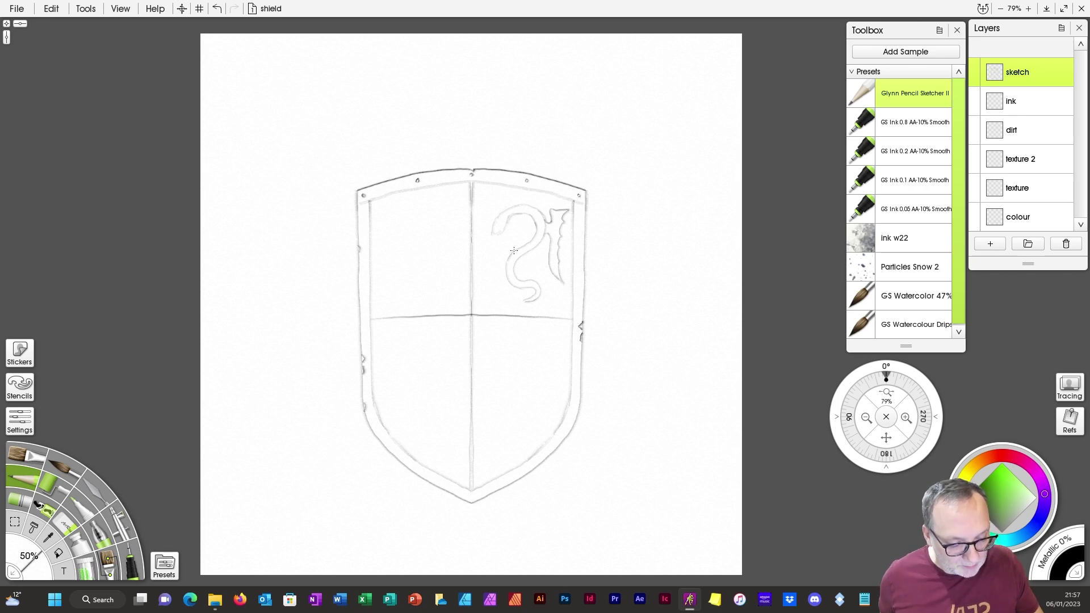
mouse_move(509, 245)
mouse_down()
mouse_move(488, 262)
mouse_move(507, 251)
mouse_up()
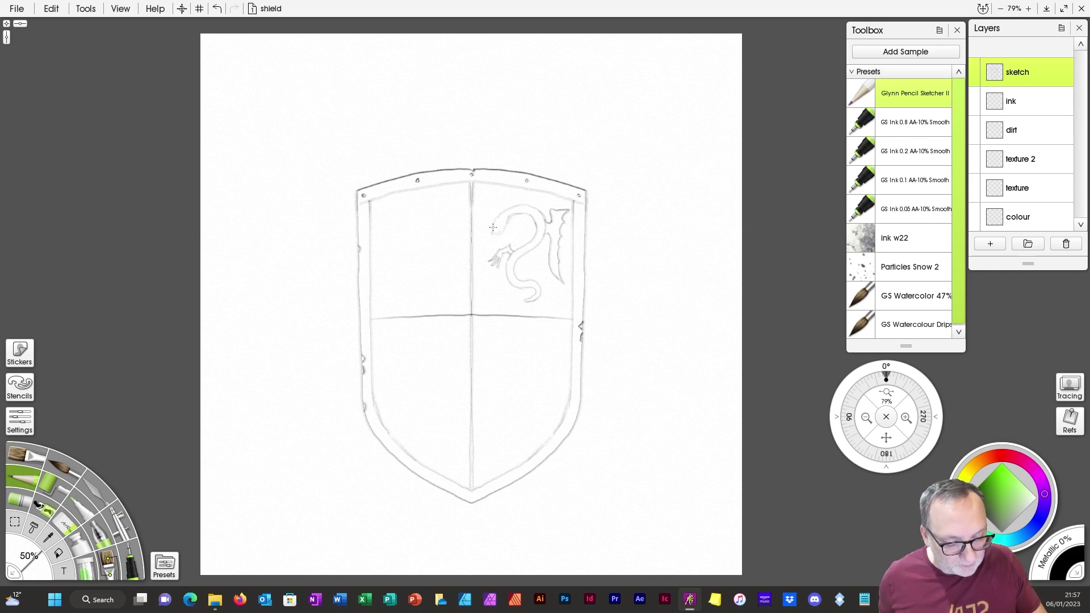
drag(498, 200, 490, 239)
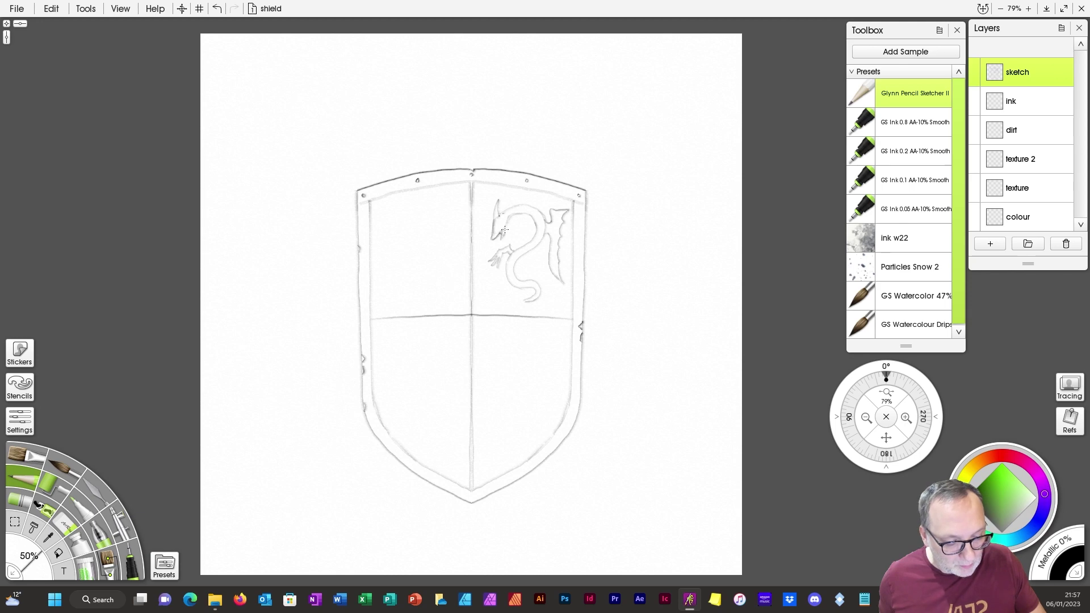
drag(502, 212, 514, 228)
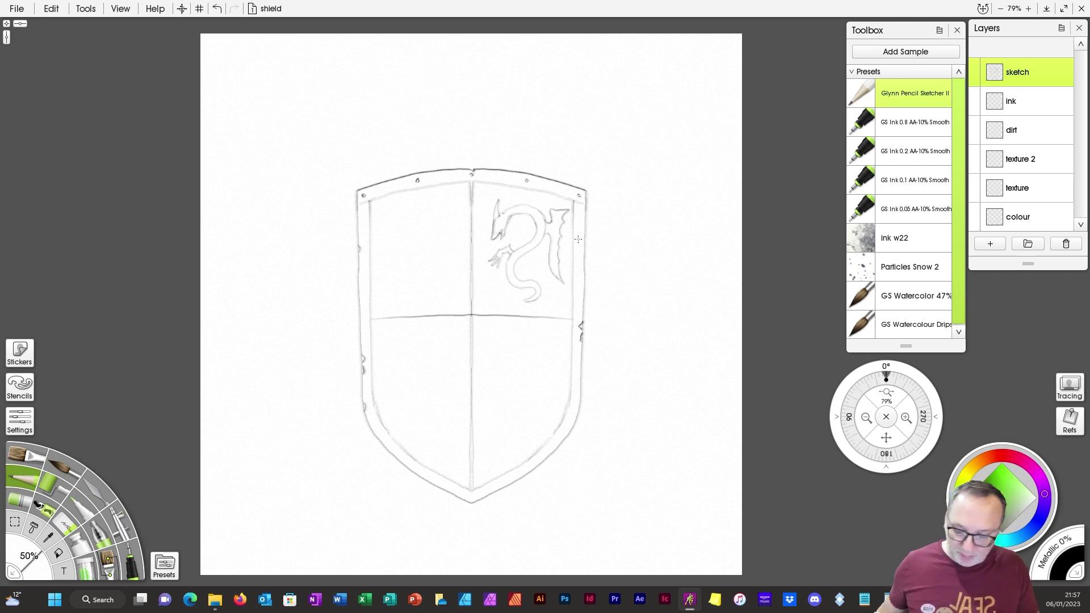
Step: Draw a freehand selection around the dragon sketch, using Replace mode and 0% feather
click(17, 522)
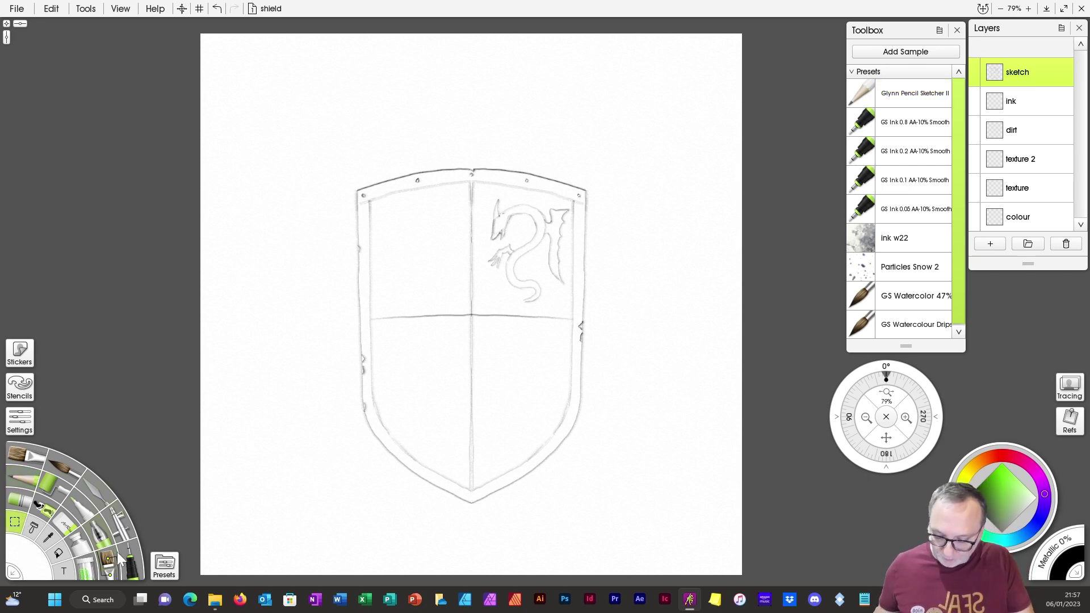
click(164, 566)
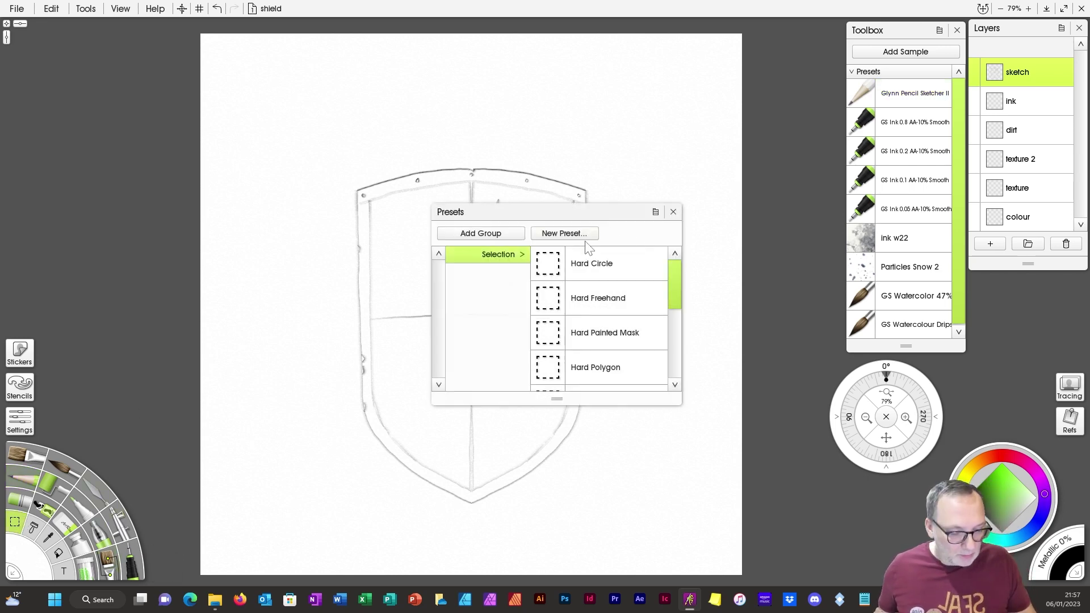
click(673, 212)
click(24, 424)
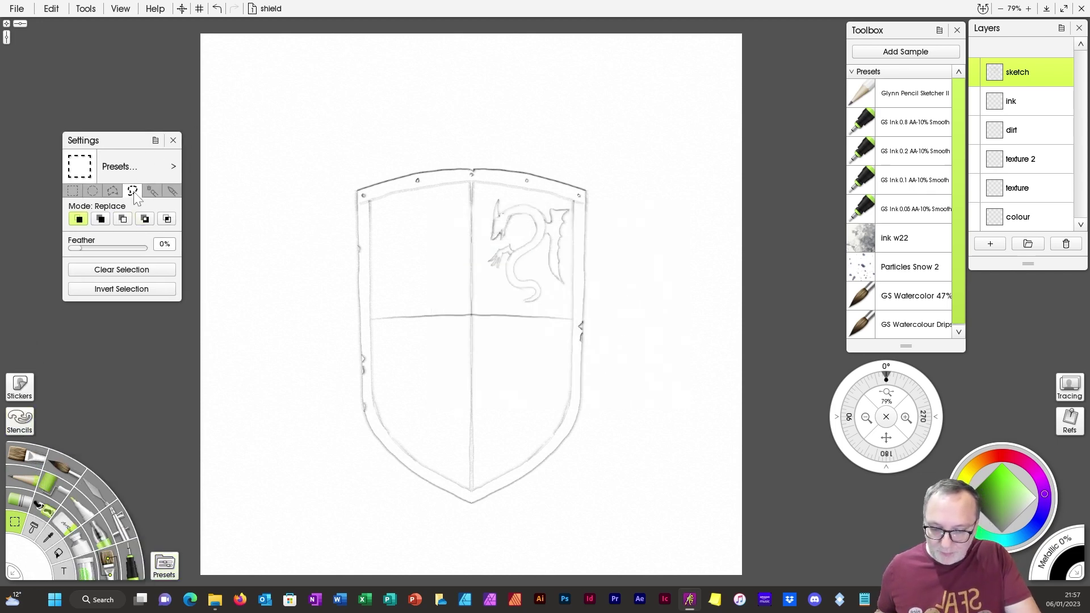
click(133, 191)
mouse_move(497, 193)
mouse_down()
mouse_move(484, 261)
mouse_move(505, 311)
mouse_move(563, 299)
mouse_move(569, 202)
mouse_move(497, 194)
mouse_up()
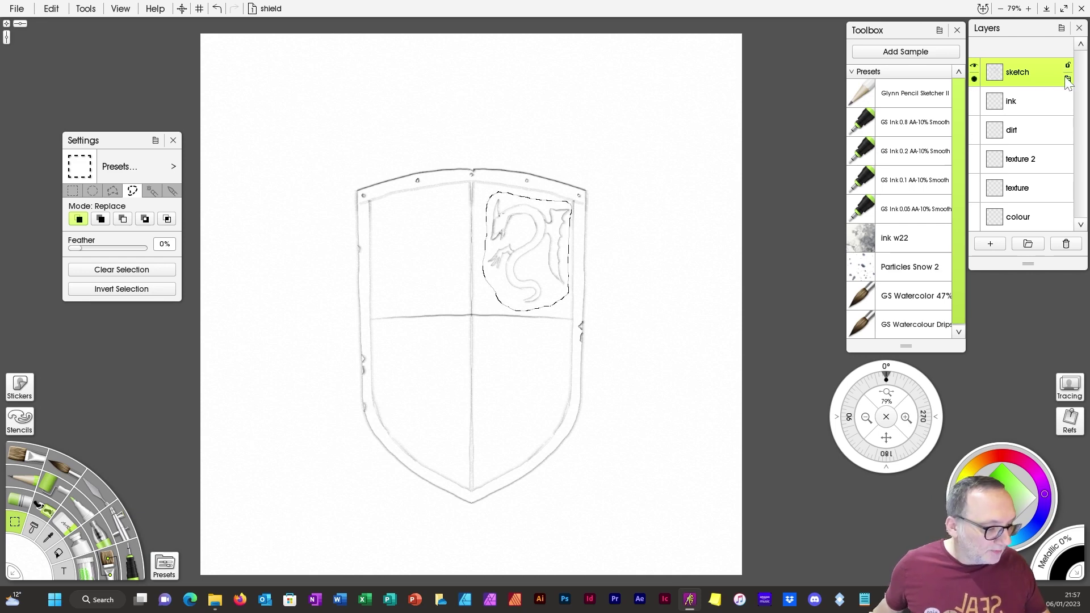
Step: Transform the selected dragon by shifting it slightly left and down within its quarter, apply it, and clear the selection
right_click(1062, 75)
click(946, 200)
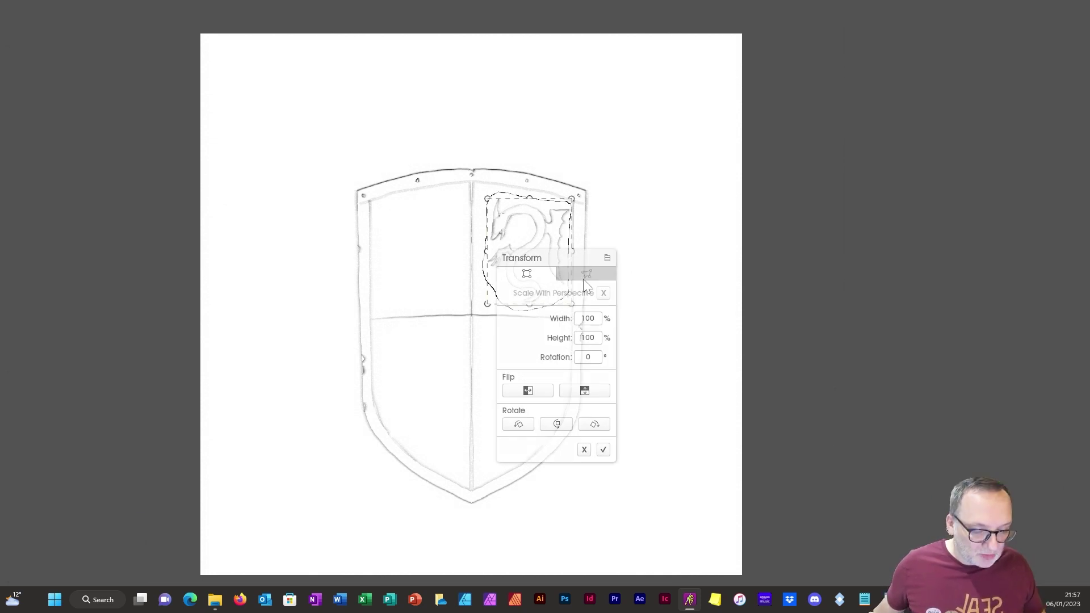
drag(576, 260, 700, 245)
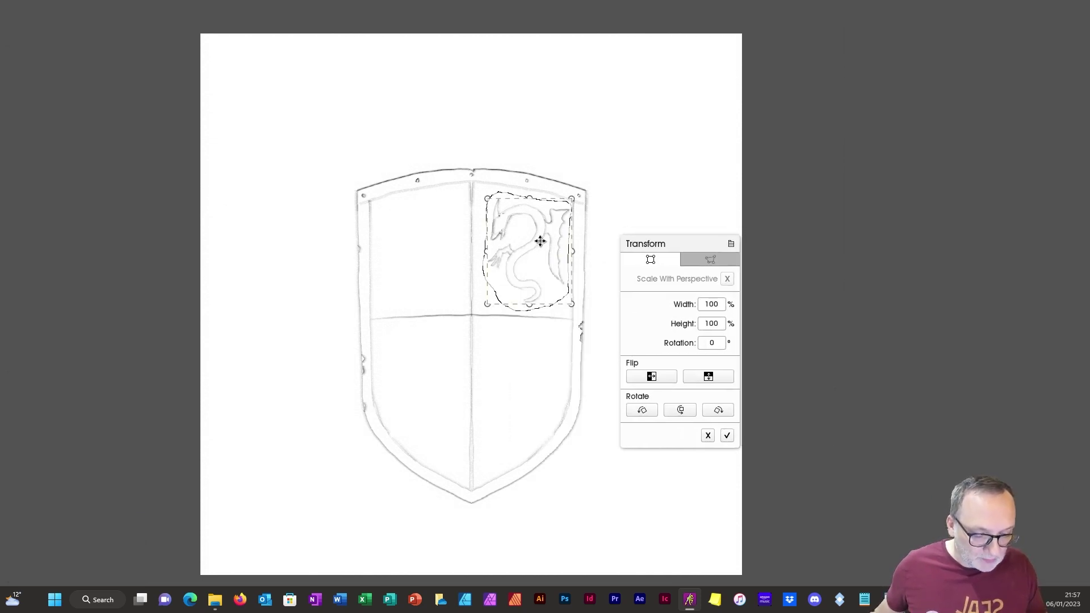
drag(540, 236, 536, 243)
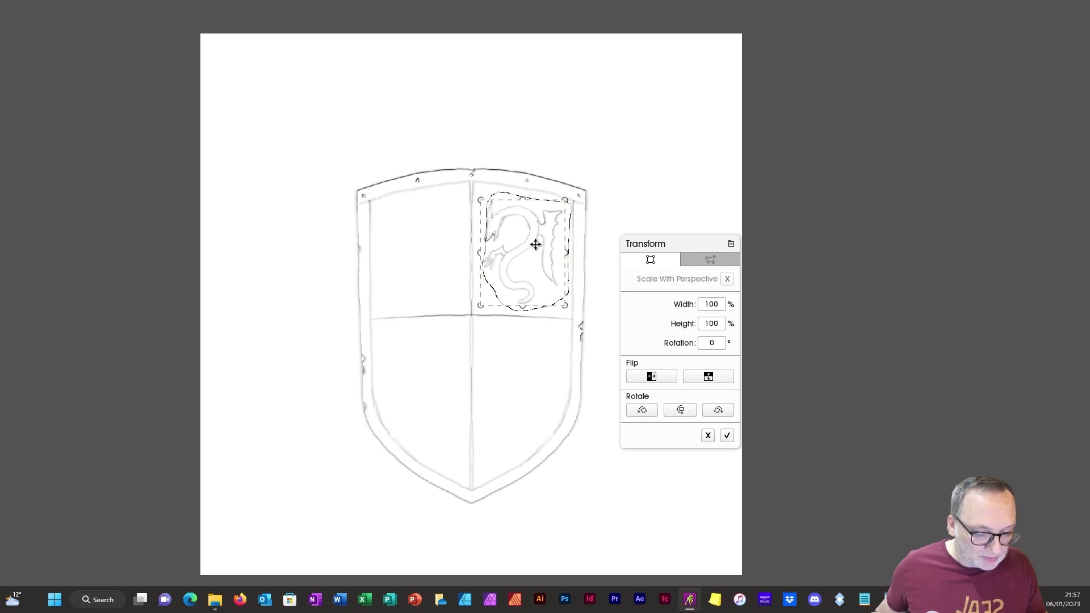
click(727, 435)
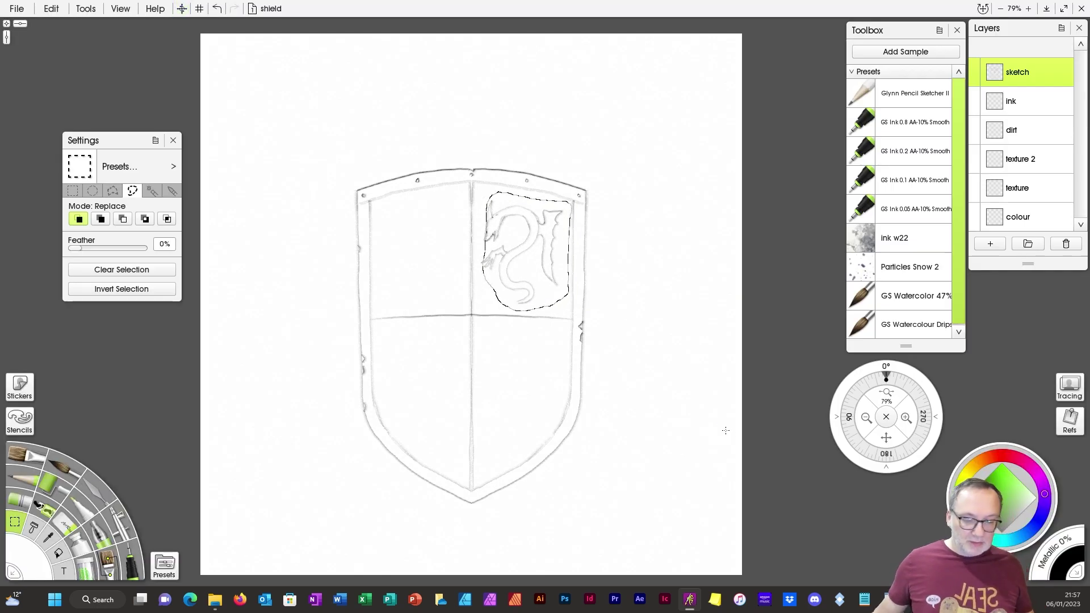
click(158, 270)
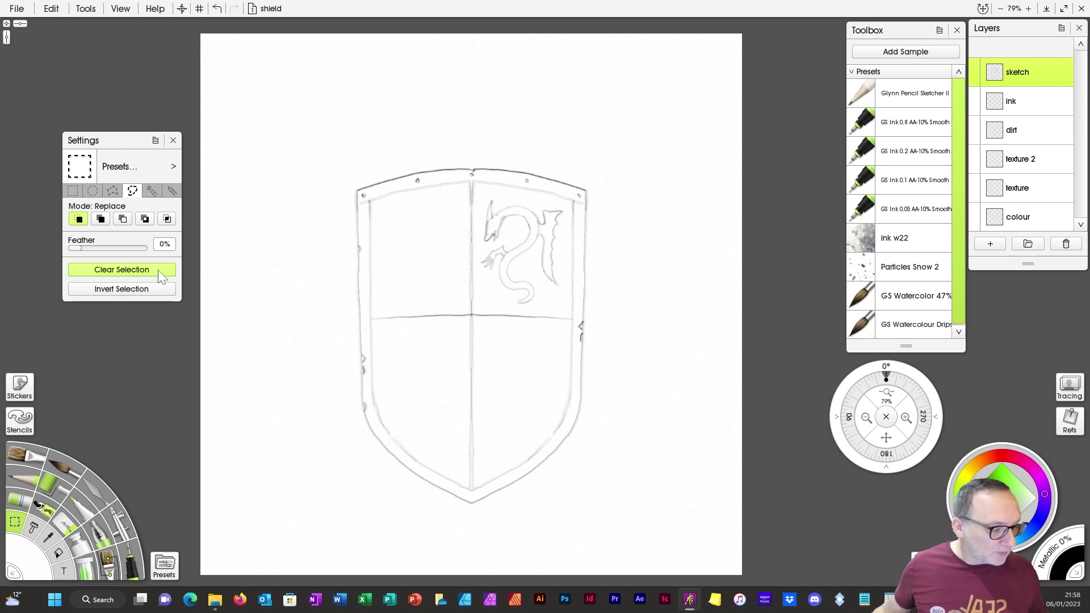
Step: Fade the sketch layer's opacity and set up the ink layer for drawing with the GS Ink 0.8 AA-10% Smooth pen
click(1019, 103)
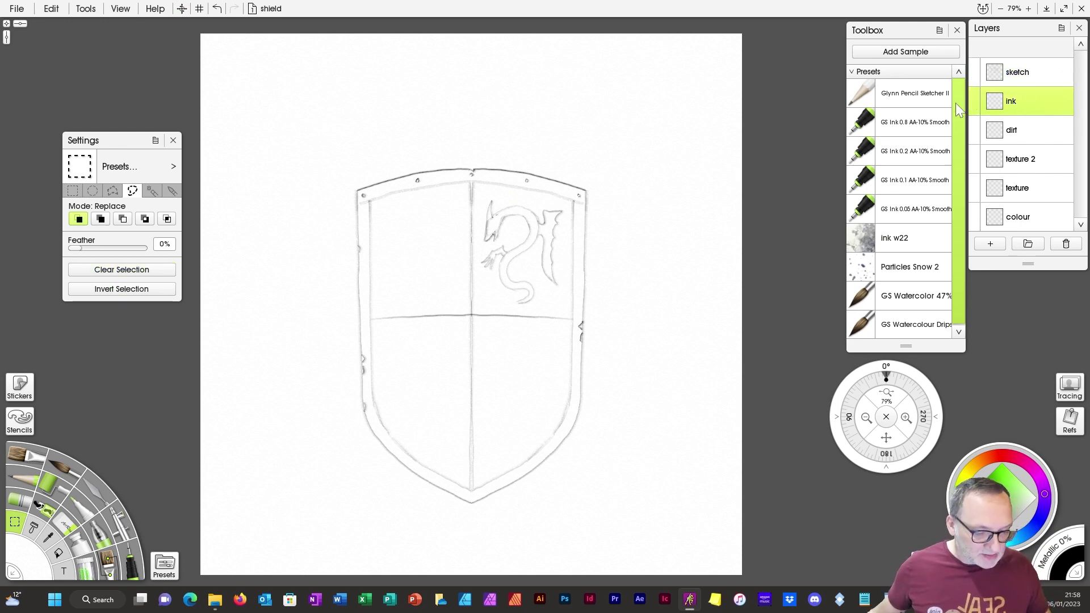
mouse_move(974, 81)
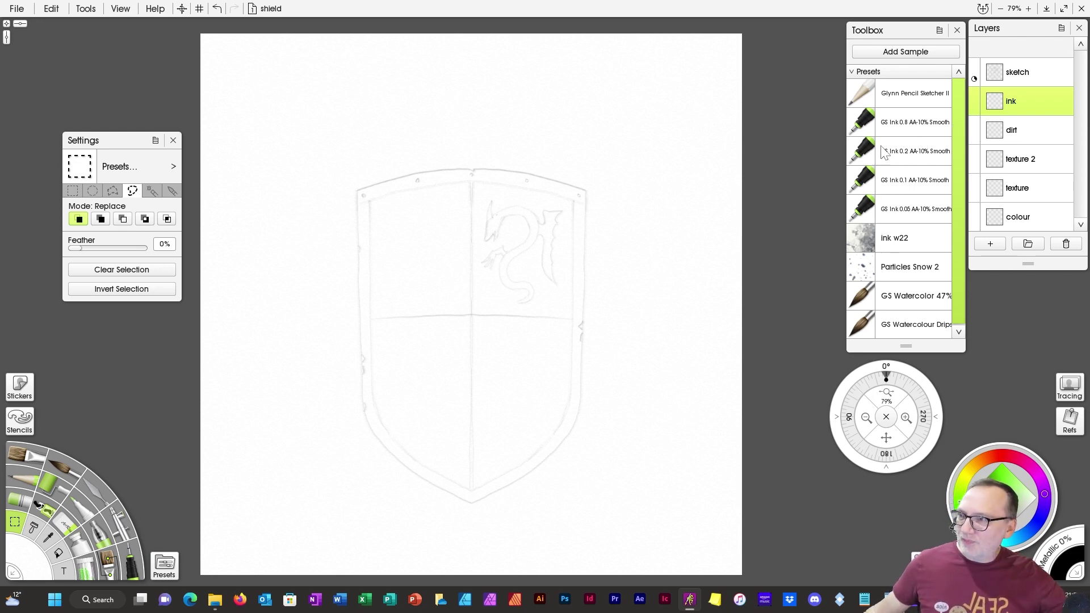
click(911, 122)
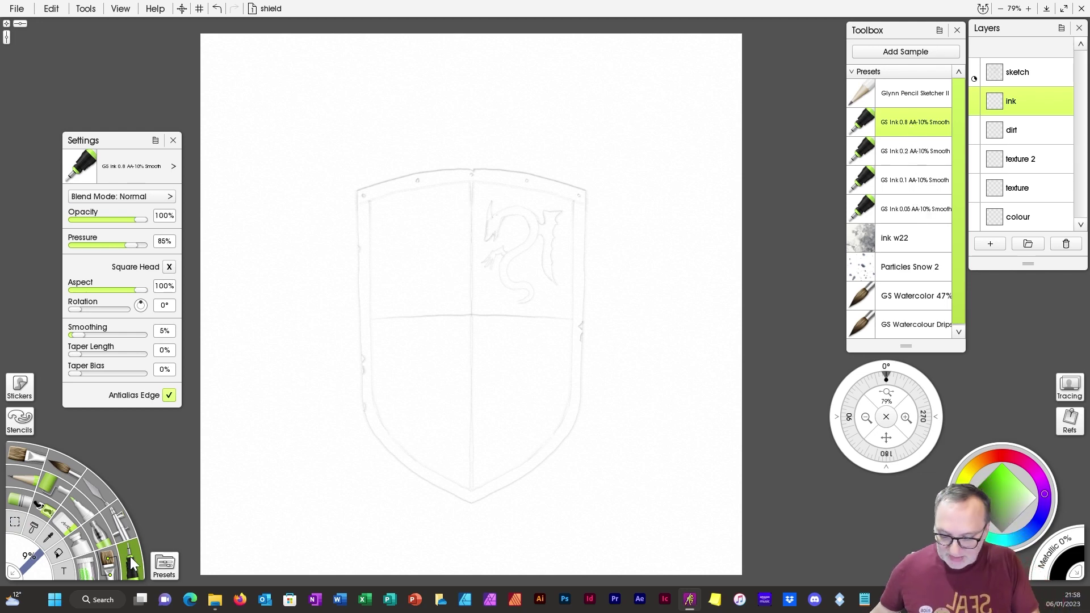
drag(357, 192, 360, 333)
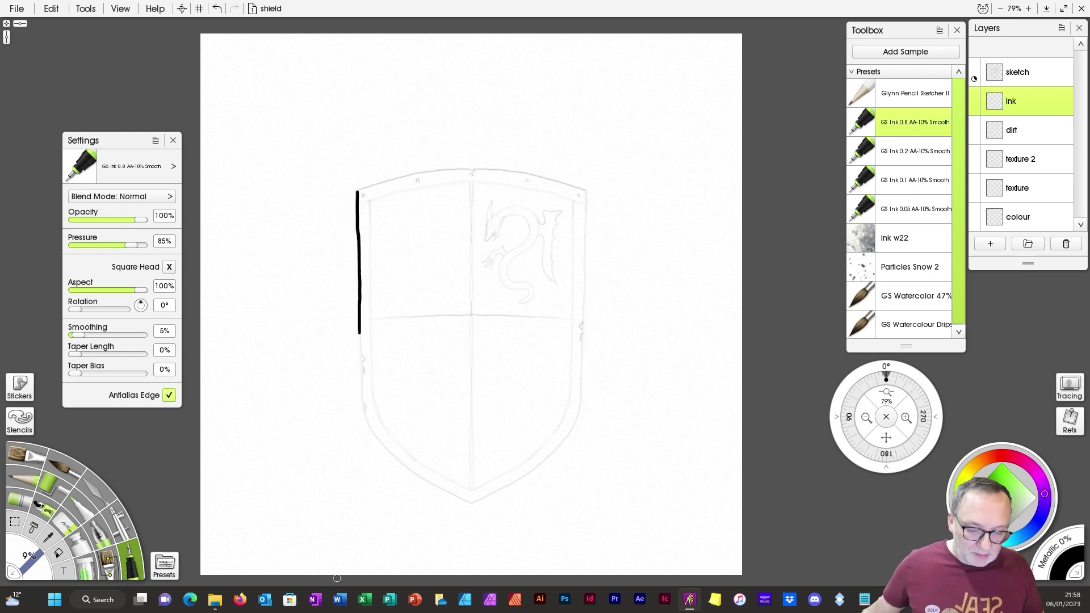
key(ctrl+z)
key(ctrl+z)
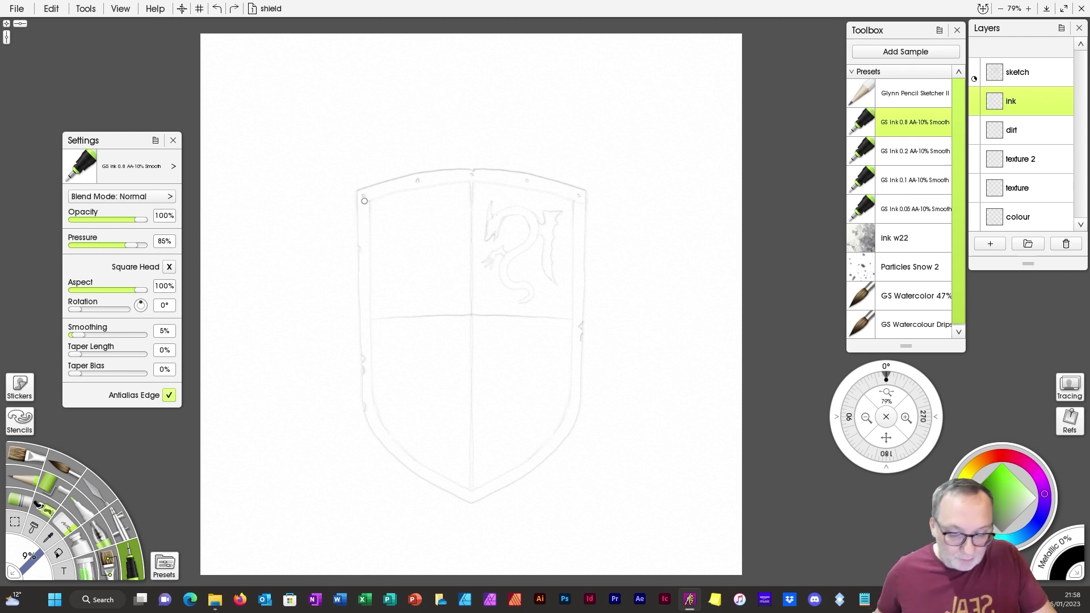
Step: Ink the shield's complete outer outline on the ink layer with the thick pen, following the sketched notches
mouse_move(357, 191)
mouse_down()
mouse_move(365, 416)
mouse_move(404, 465)
mouse_move(471, 501)
mouse_up()
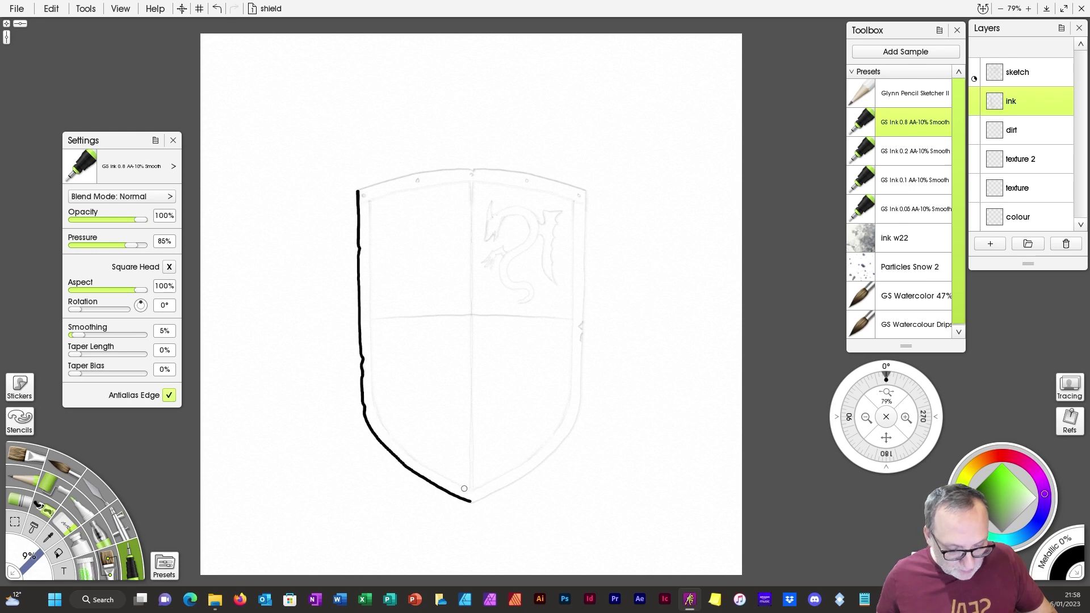
mouse_move(357, 190)
mouse_down()
mouse_move(453, 169)
mouse_move(586, 196)
mouse_up()
mouse_move(584, 193)
mouse_down()
mouse_move(575, 424)
mouse_move(534, 468)
mouse_move(472, 501)
mouse_up()
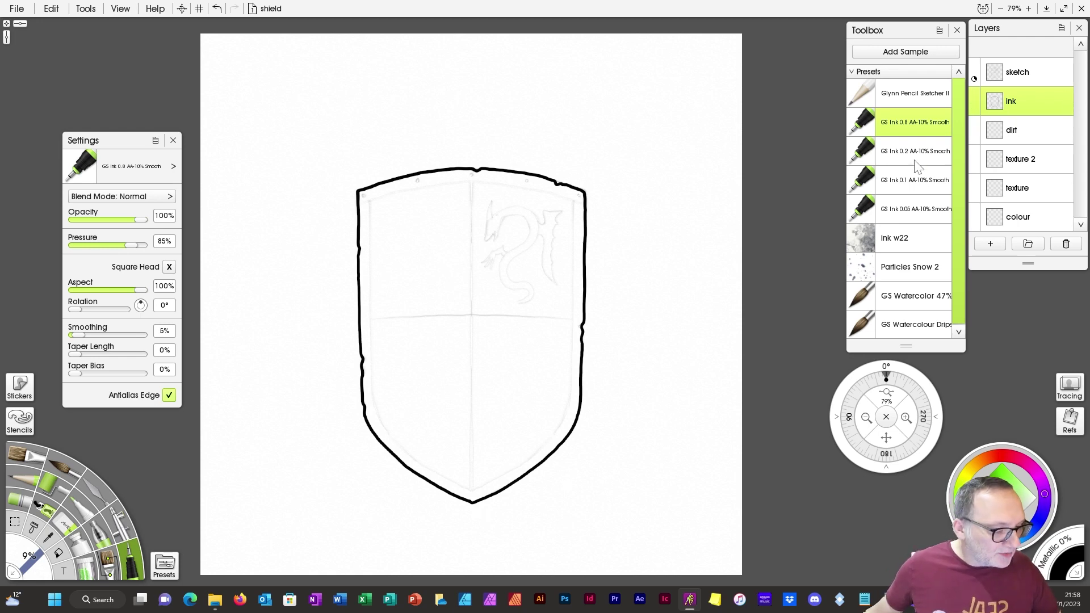
Step: Ink the shield's inner border and the vertical and horizontal dividing lines with the GS Ink 0.1 AA-10% Smooth pen
click(915, 181)
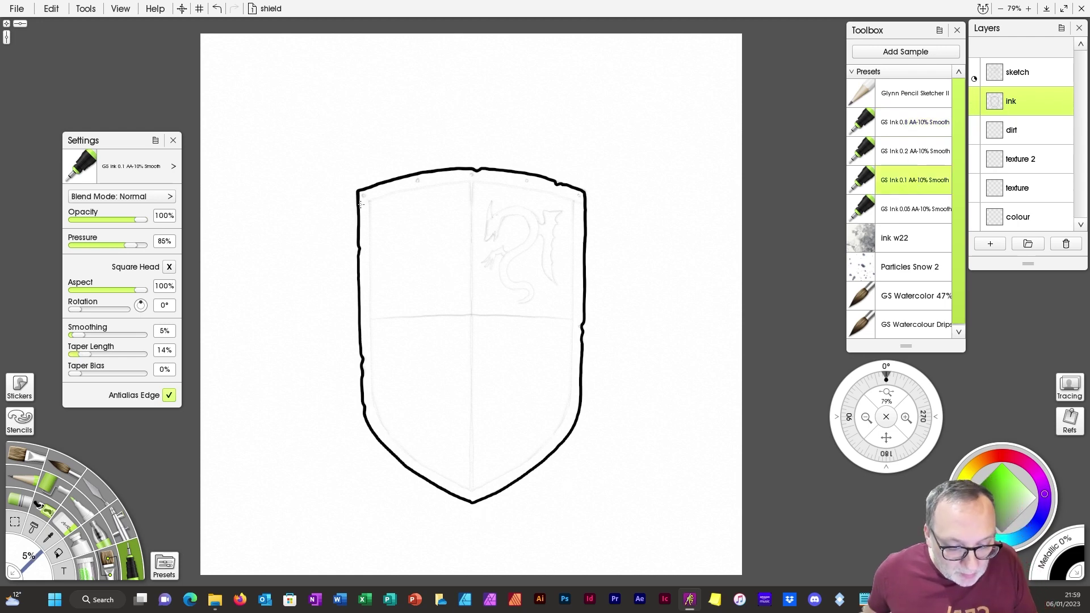
mouse_move(359, 203)
mouse_down()
mouse_move(469, 181)
mouse_move(580, 204)
mouse_up()
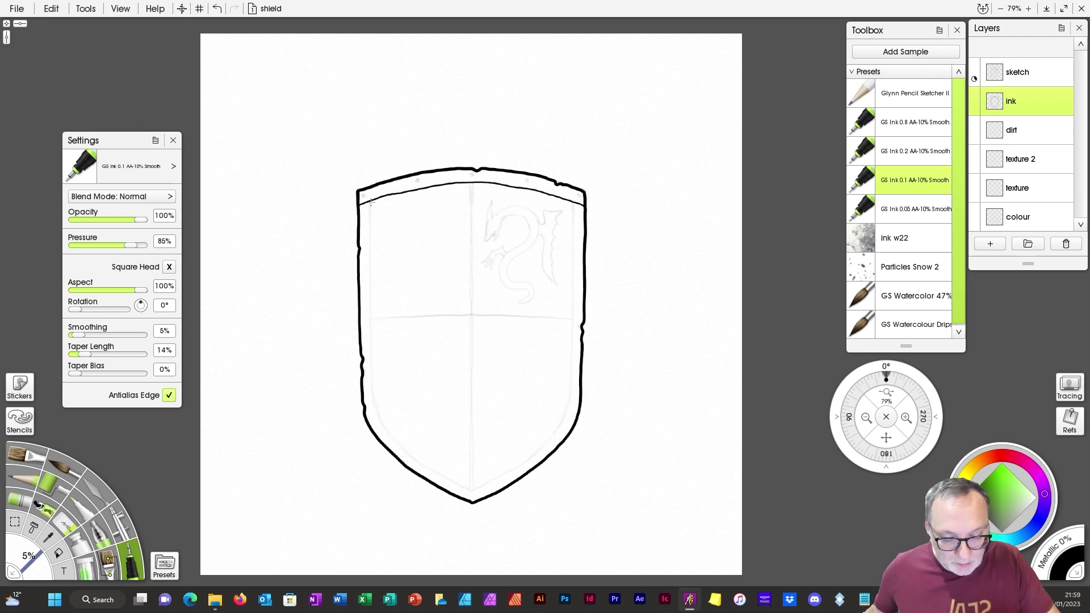
mouse_move(371, 205)
mouse_down()
mouse_move(368, 375)
mouse_move(411, 454)
mouse_move(470, 488)
mouse_up()
mouse_move(573, 198)
mouse_down()
mouse_move(562, 421)
mouse_move(471, 488)
mouse_up()
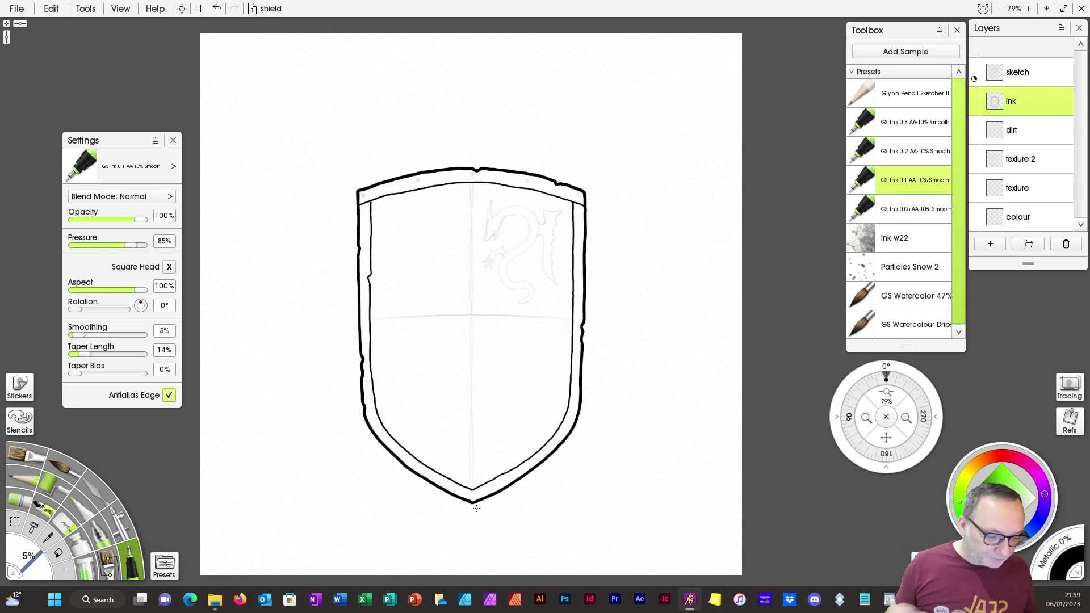
drag(472, 181, 471, 489)
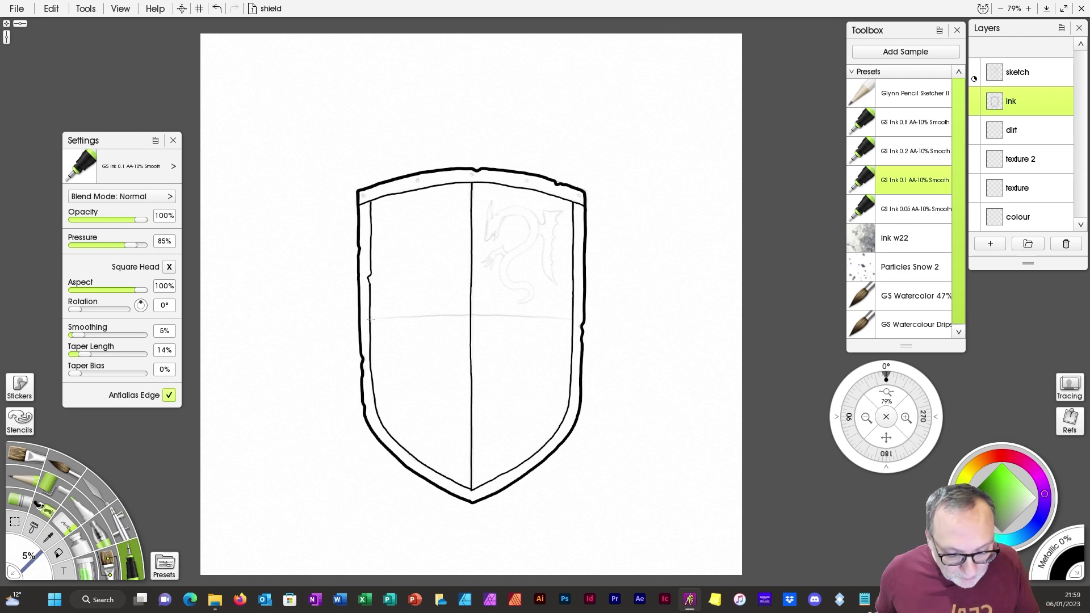
drag(370, 319, 573, 316)
Step: Ink the dragon's head, eye, body, claws and wing over the sketch in the shield's upper-right quarter
scroll(553, 264, up, 5)
scroll(437, 193, up, 2)
mouse_move(437, 192)
mouse_down()
mouse_move(428, 216)
mouse_move(427, 272)
mouse_move(446, 265)
mouse_move(480, 218)
mouse_move(508, 247)
mouse_move(470, 288)
mouse_move(457, 281)
mouse_move(419, 312)
mouse_move(428, 306)
mouse_move(431, 323)
mouse_move(446, 298)
mouse_move(470, 295)
mouse_move(450, 327)
mouse_move(477, 360)
mouse_move(507, 368)
mouse_move(473, 381)
mouse_move(503, 388)
mouse_move(513, 353)
mouse_move(479, 343)
mouse_move(490, 296)
mouse_move(526, 258)
mouse_move(435, 195)
mouse_move(445, 214)
mouse_move(507, 205)
mouse_move(533, 237)
mouse_move(536, 202)
mouse_move(579, 211)
mouse_move(552, 313)
mouse_move(560, 354)
mouse_up()
mouse_move(527, 259)
mouse_down()
mouse_move(526, 303)
mouse_move(563, 357)
mouse_up()
mouse_move(438, 233)
mouse_down()
mouse_move(435, 245)
mouse_move(438, 235)
mouse_up()
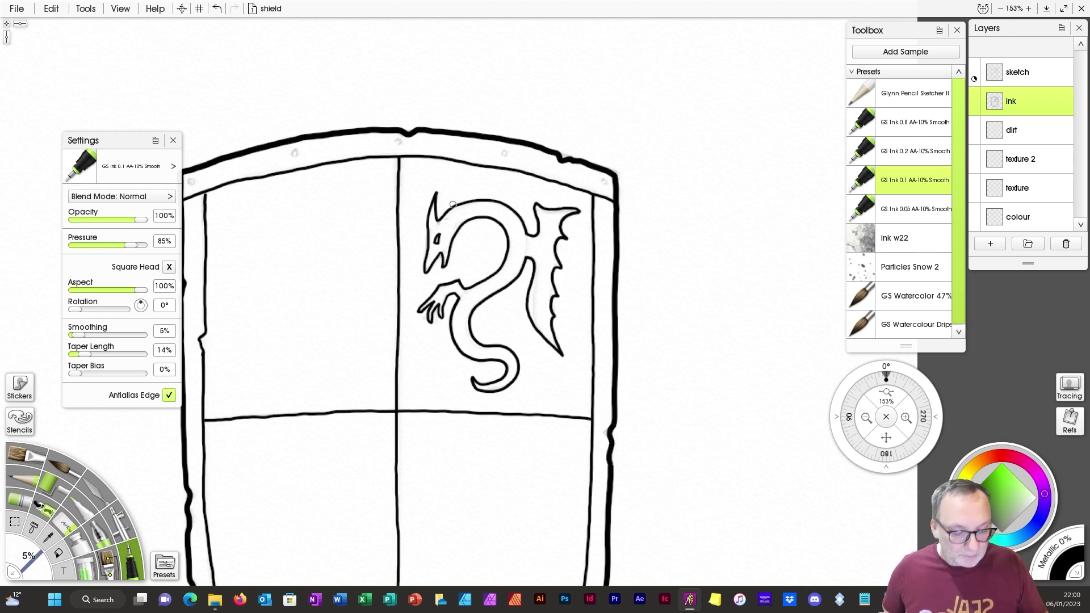
click(914, 209)
key(ctrl+minus)
key(ctrl+minus)
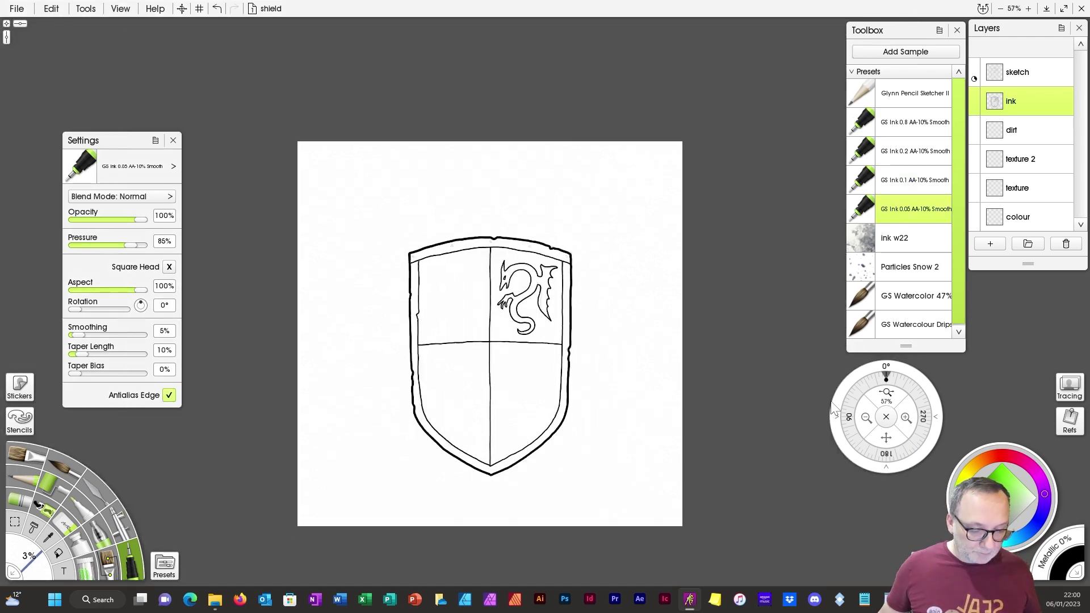
scroll(359, 318, up, 4)
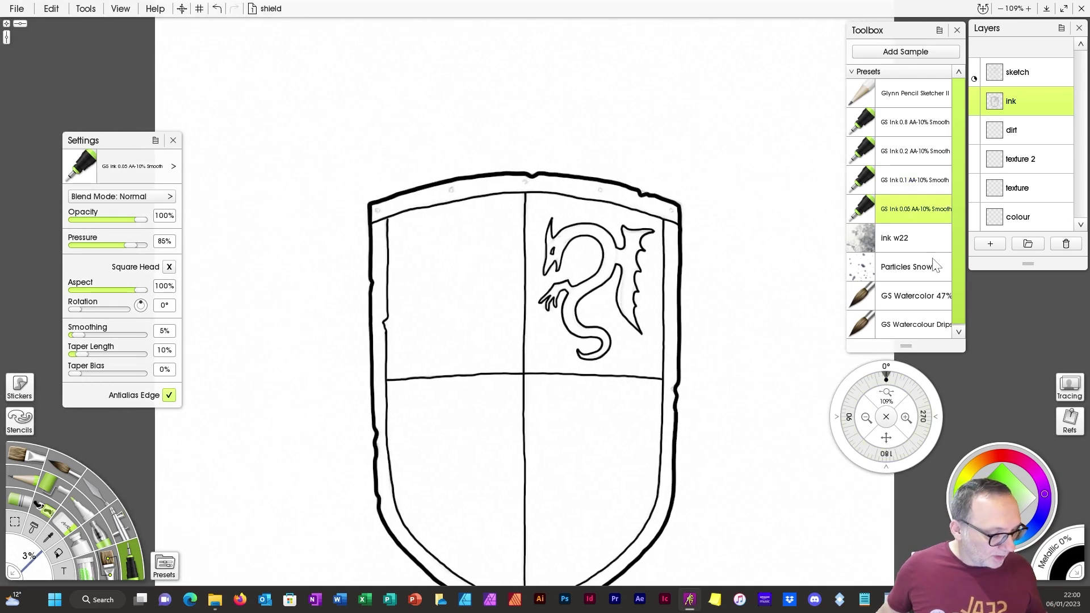
Step: Ink five small round rivets along the shield's top border with the GS Ink 0.1 AA-10% Smooth pen, following the sketch
click(906, 180)
drag(885, 393, 908, 383)
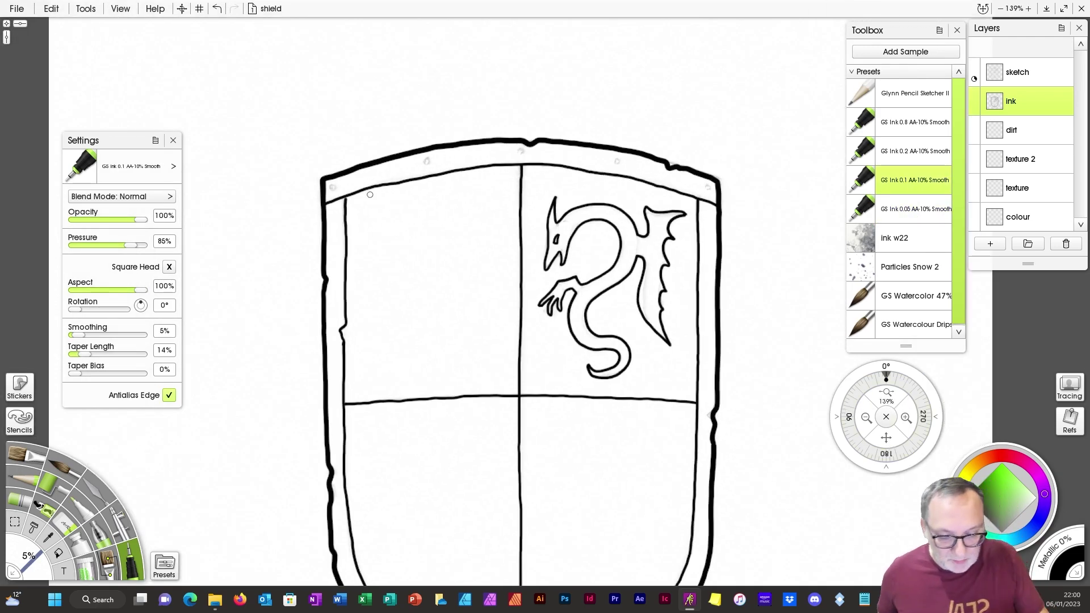
click(334, 188)
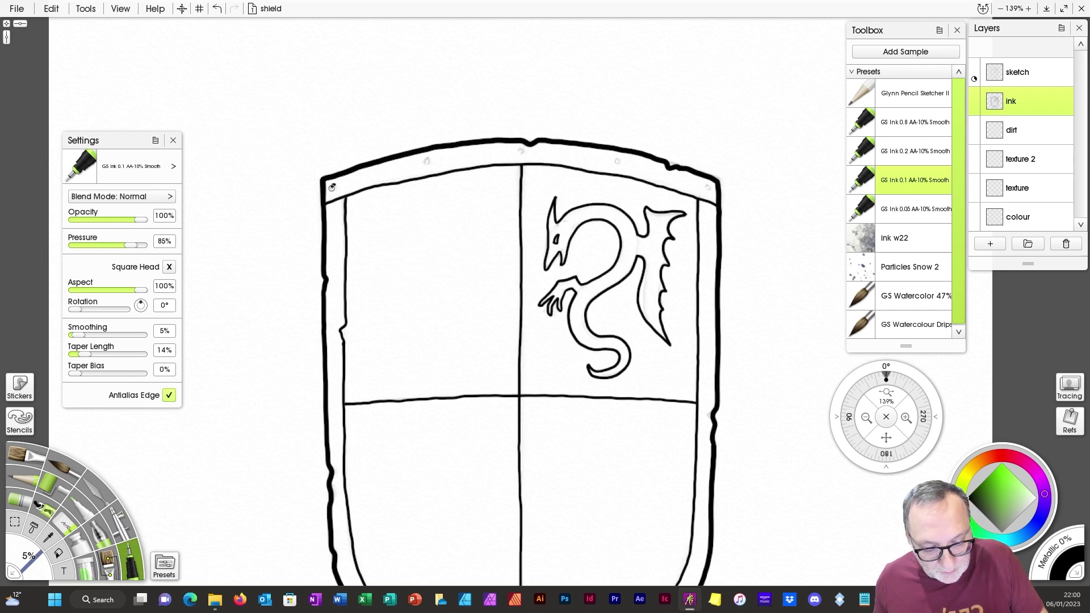
click(428, 162)
click(521, 152)
click(617, 162)
click(706, 188)
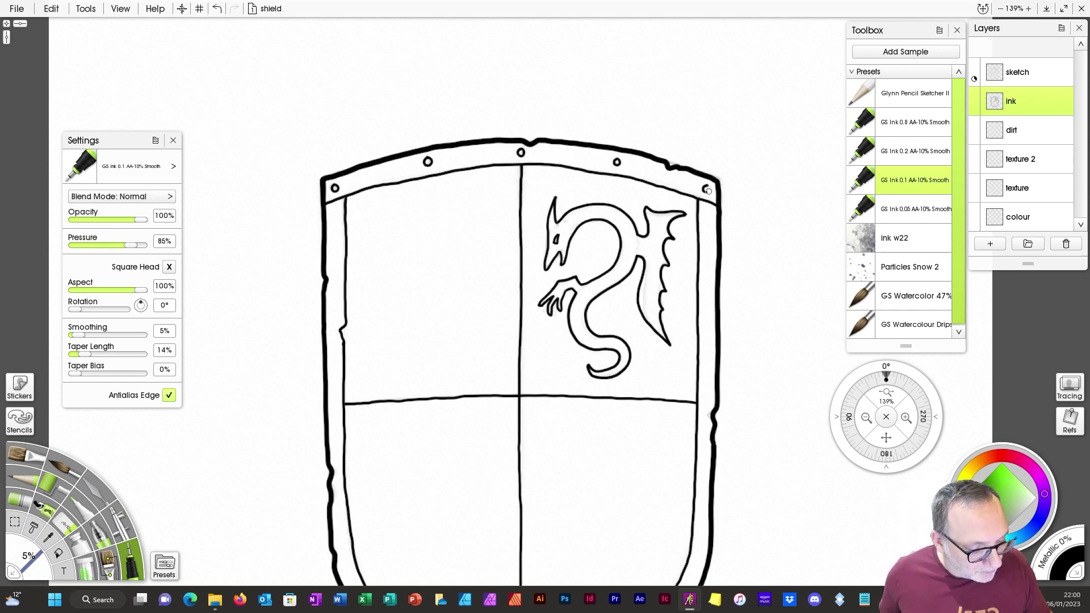
Step: Ink rivets at the border's bottom tip, beside both ends of the horizontal divider and along both lower curved sides
drag(775, 324, 751, 151)
click(496, 534)
click(310, 230)
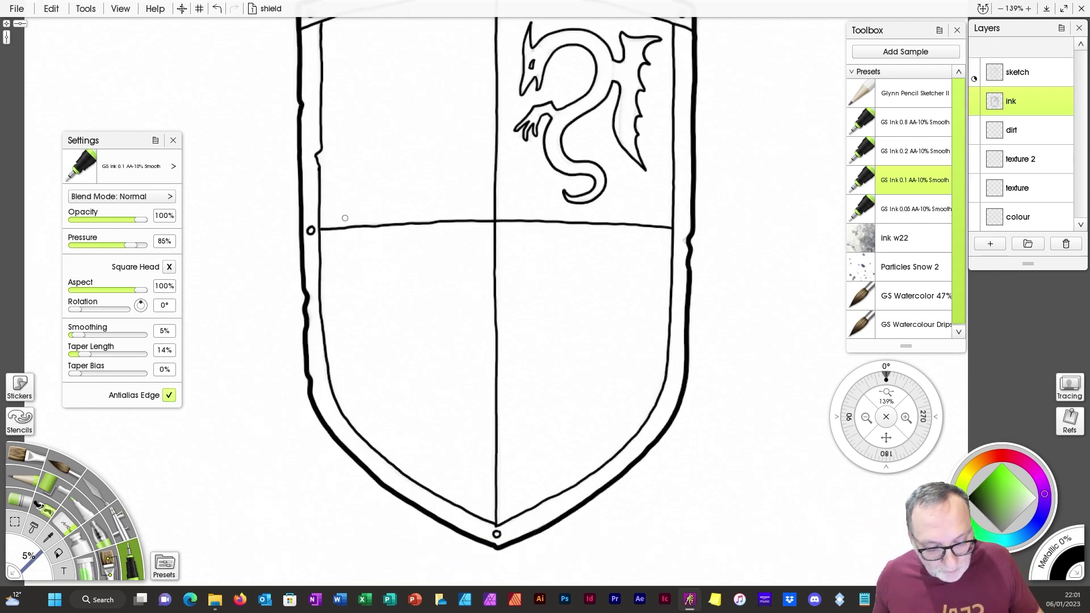
click(682, 228)
click(662, 412)
click(335, 418)
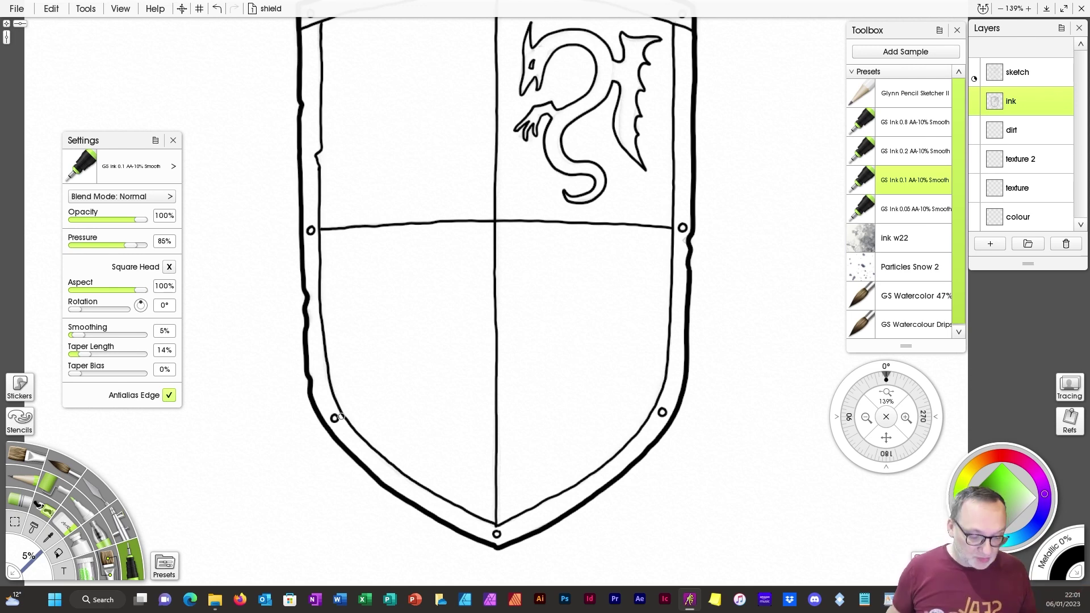
drag(586, 483, 585, 484)
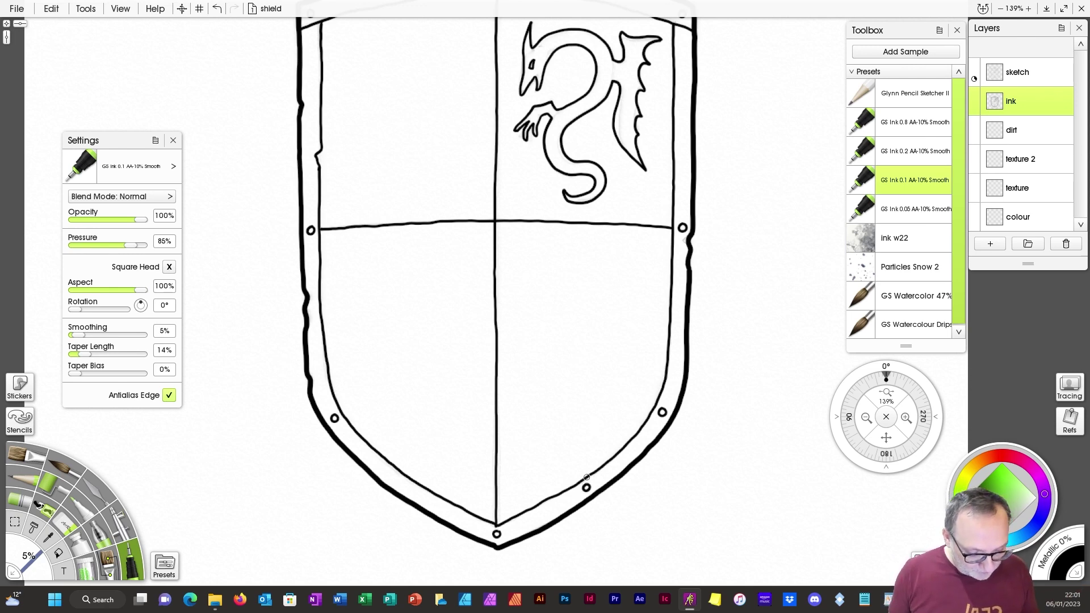
drag(401, 482, 400, 483)
drag(316, 329, 316, 336)
drag(675, 318, 676, 316)
Step: Ink rivets on both upper side borders, midway above the horizontal divider and just under the top corners
drag(931, 407, 831, 179)
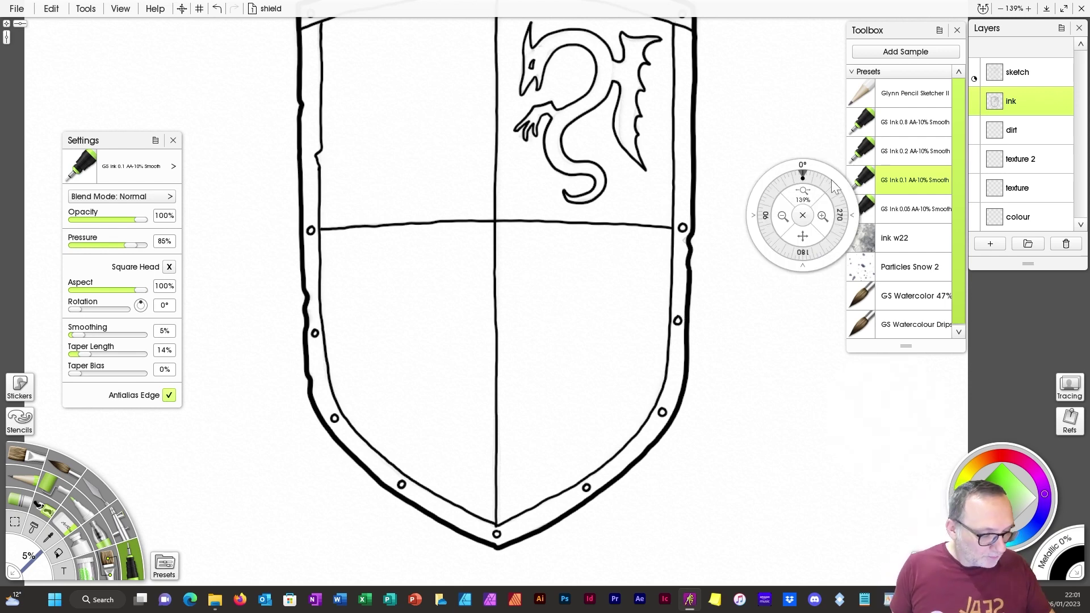
drag(308, 131, 302, 329)
drag(674, 330, 674, 328)
drag(302, 231, 301, 230)
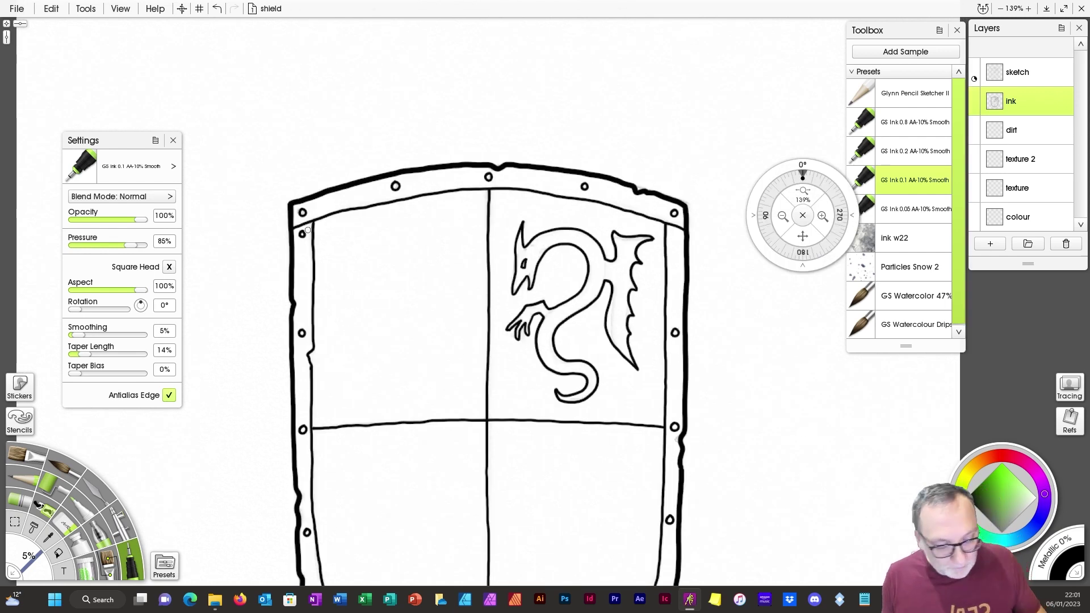
drag(674, 232, 674, 234)
Step: Add fine broken damage lines beside the notches on the upper-left border and top edge with the GS Ink 0.05 AA-10% Smooth pen
click(911, 209)
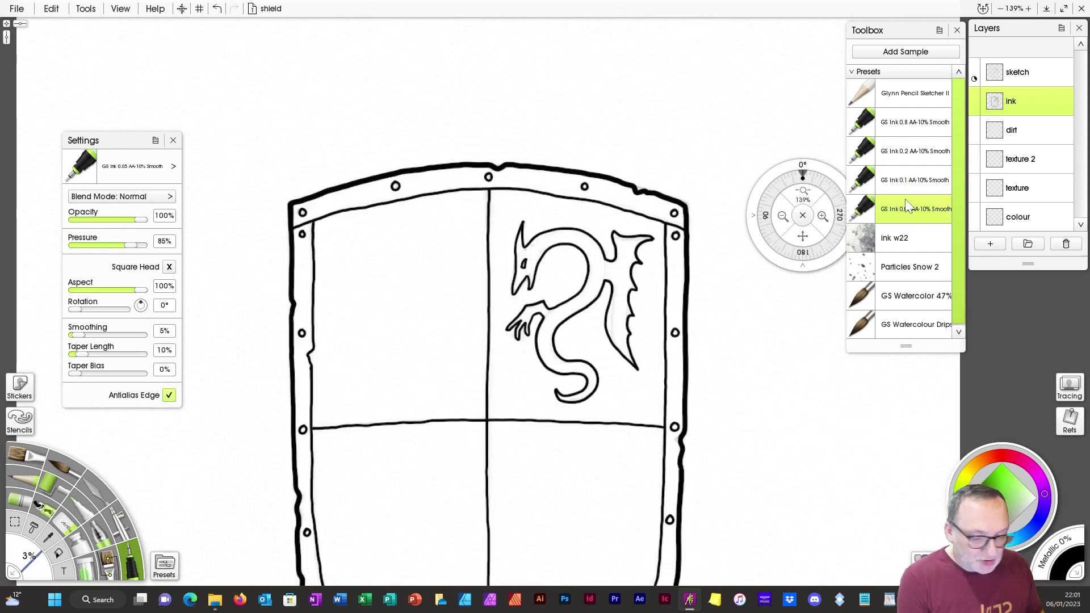
drag(308, 340, 306, 389)
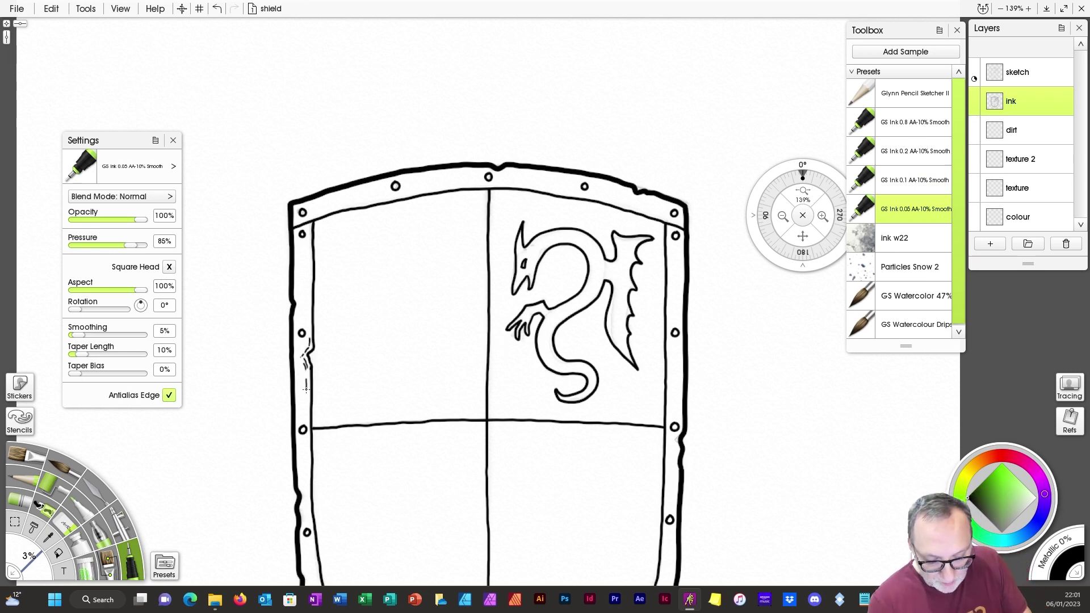
drag(296, 296, 304, 313)
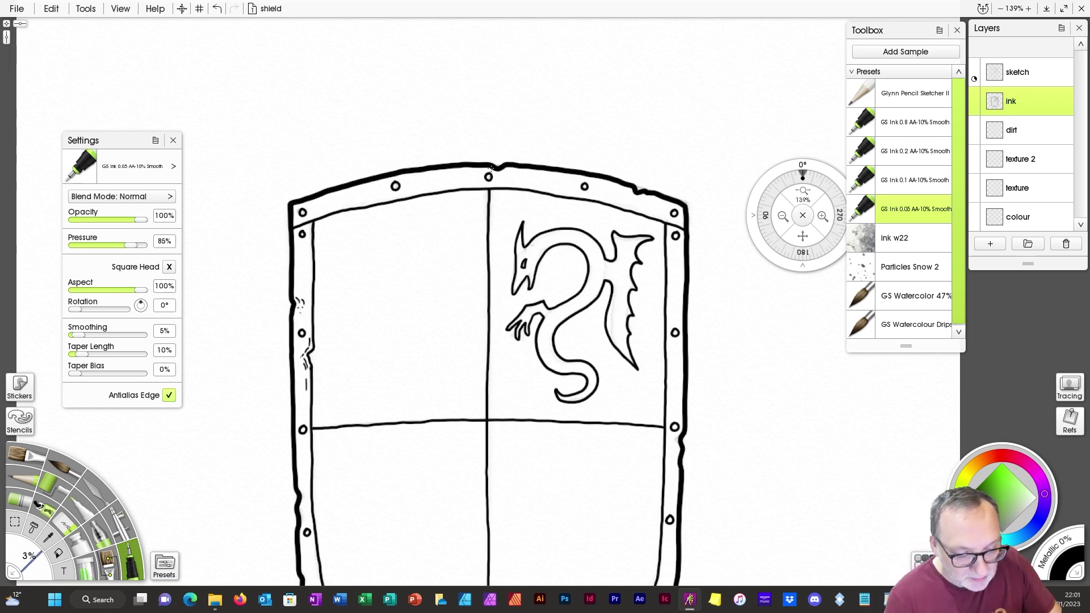
drag(492, 168, 510, 180)
drag(508, 170, 518, 178)
drag(627, 192, 637, 205)
drag(641, 195, 658, 210)
Step: Add matching fine damage lines beside the remaining notches on the right border and lower-left border
mouse_move(676, 435)
mouse_down()
mouse_move(630, 271)
mouse_move(628, 321)
mouse_up()
drag(630, 321, 706, 238)
drag(332, 323, 339, 344)
mouse_move(330, 257)
mouse_down()
mouse_move(334, 277)
mouse_move(331, 231)
mouse_up()
click(803, 237)
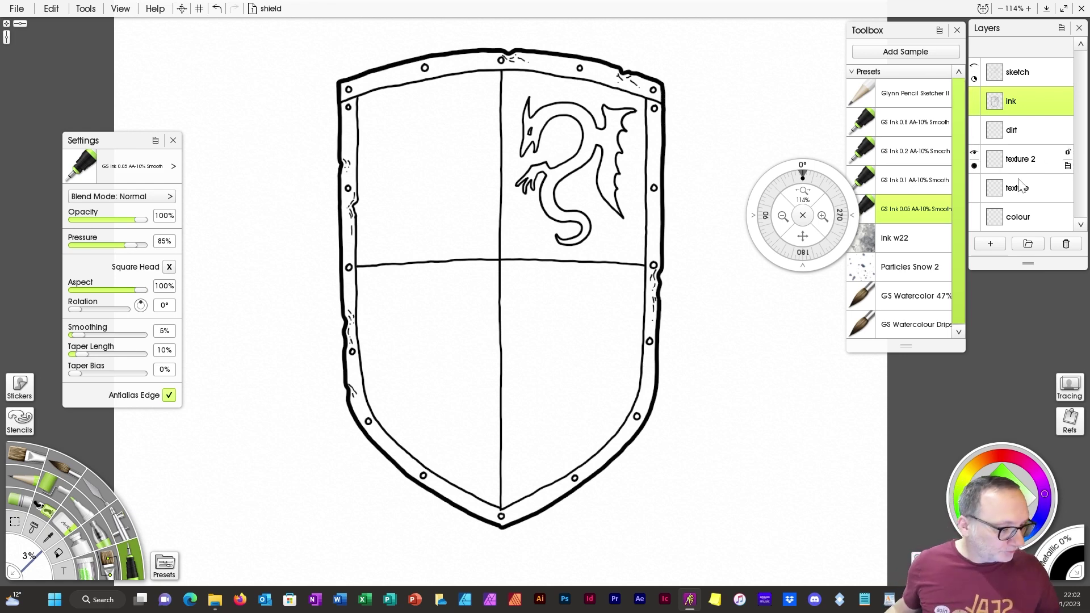
Step: Rename the colour layer as metal
click(1019, 221)
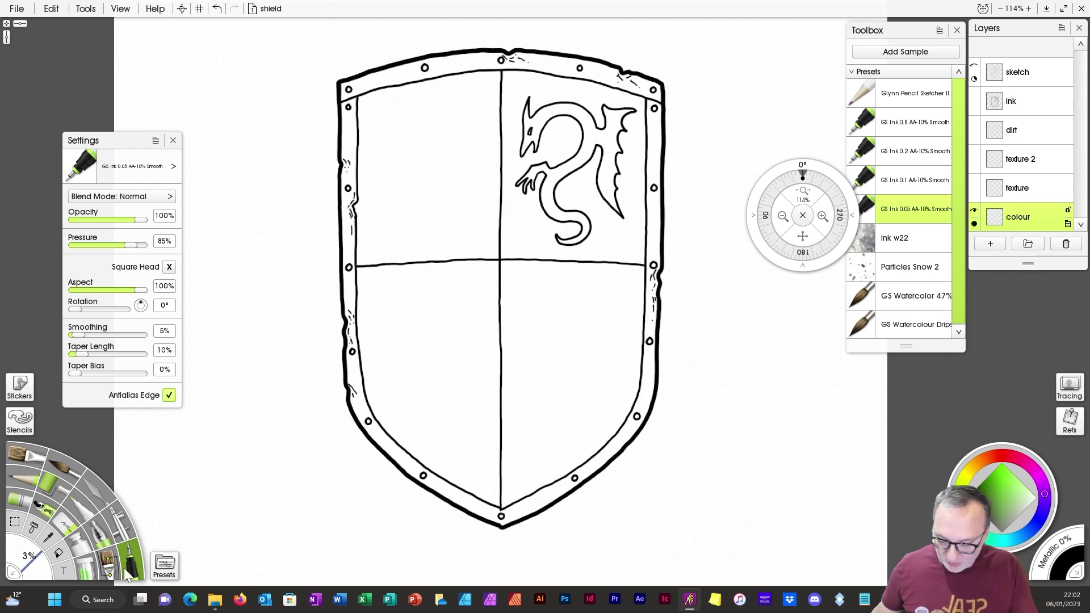
double_click(1018, 222)
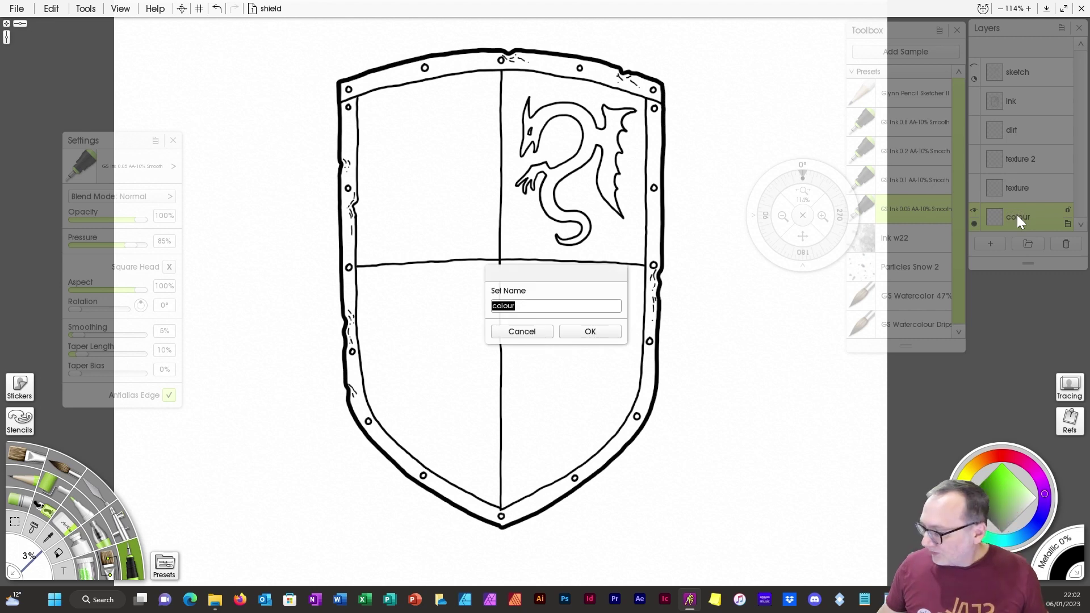
text(metal)
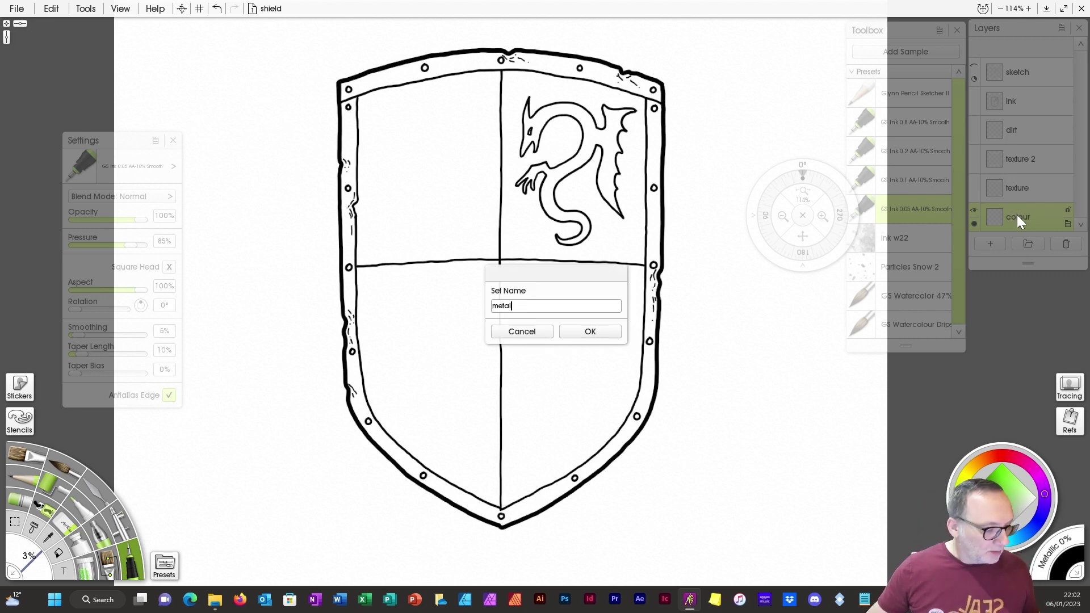
key(Return)
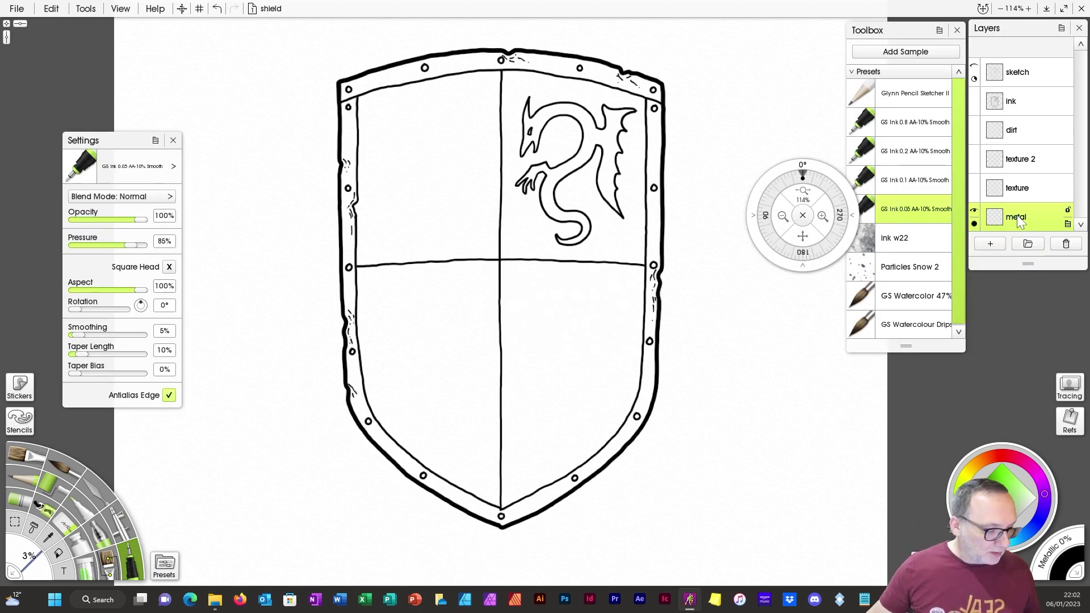
Step: Add a new layer above the metal layer and name it red
click(989, 246)
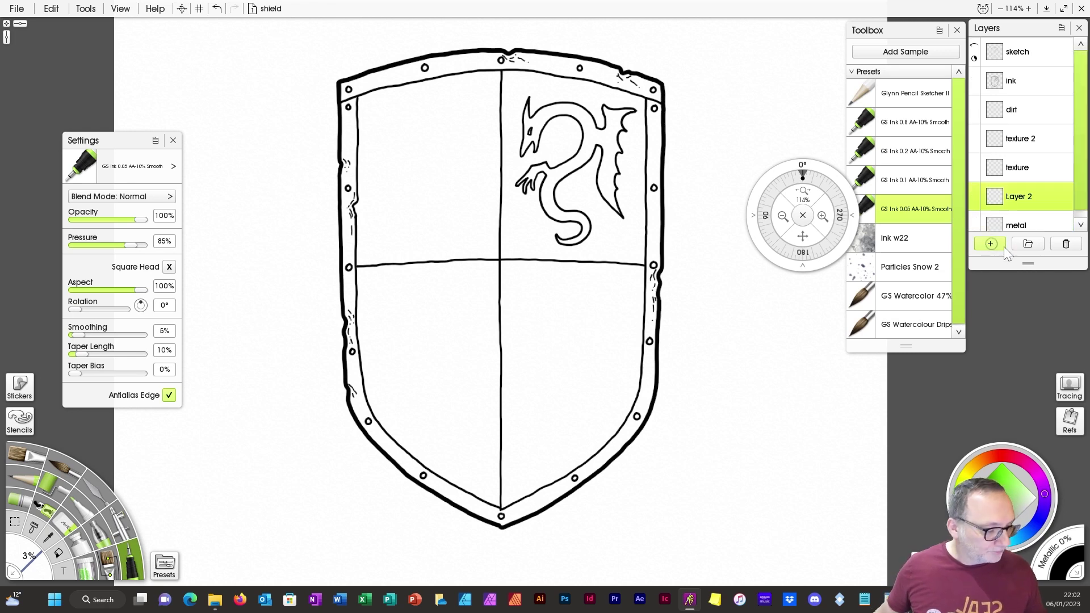
double_click(1018, 196)
text(red)
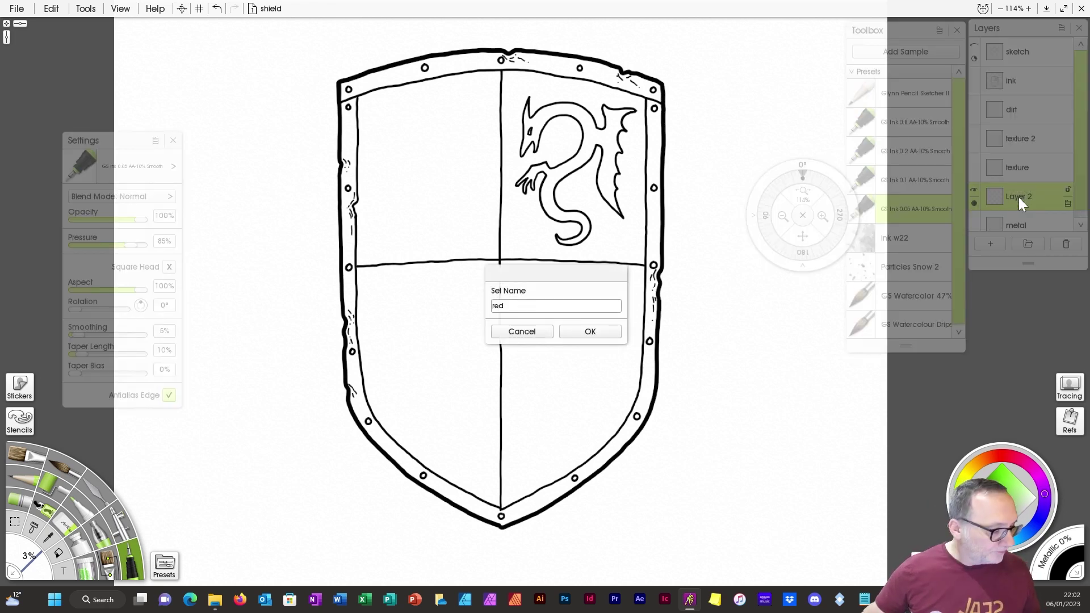
key(Return)
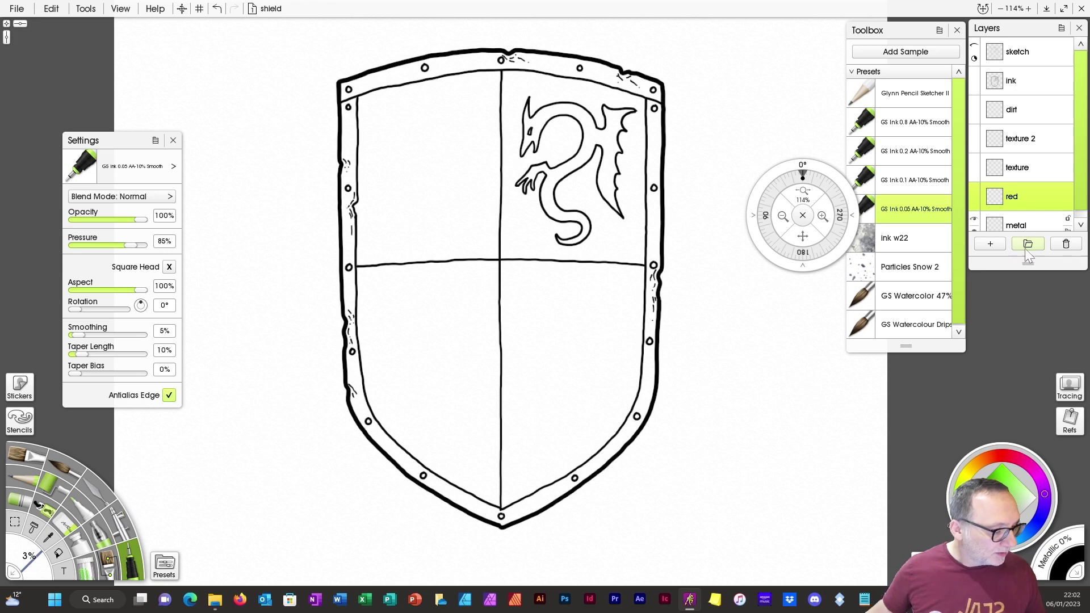
Step: Add a new layer above the red layer and name it black
click(995, 243)
double_click(1023, 195)
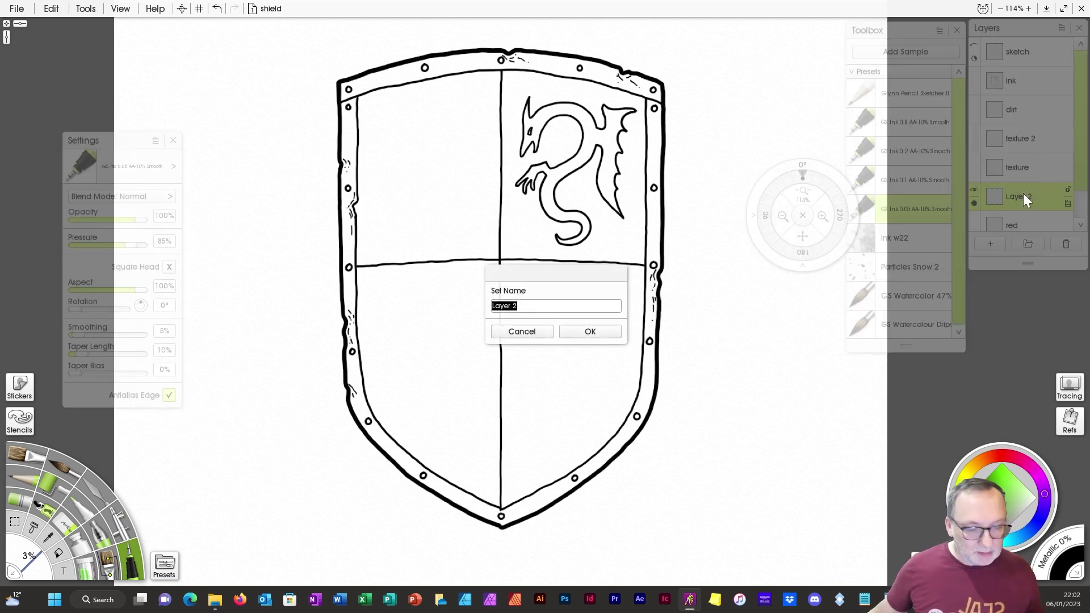
text(bl)
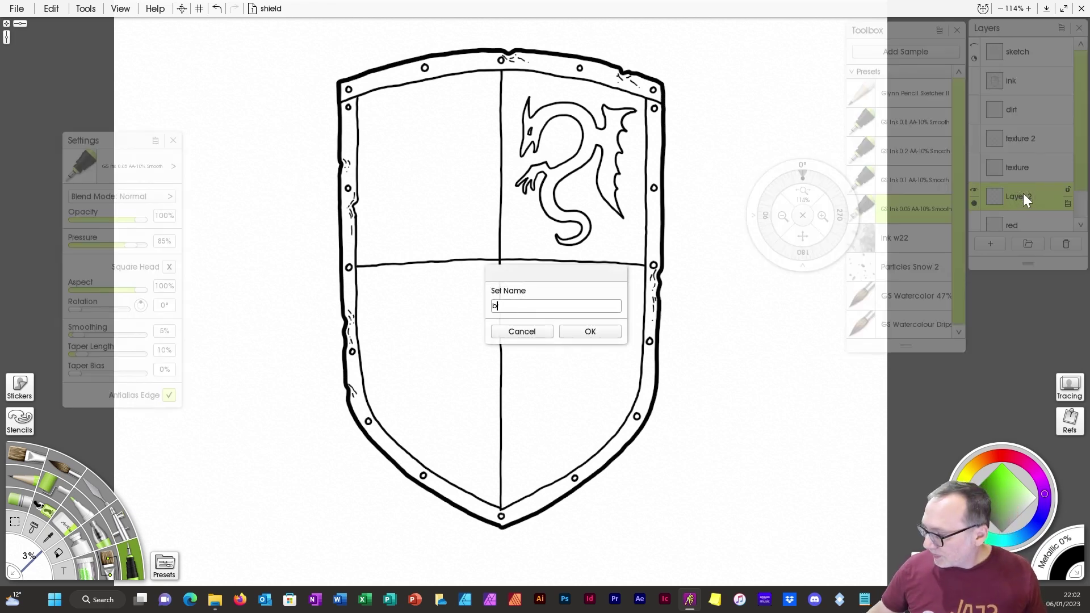
text(ac)
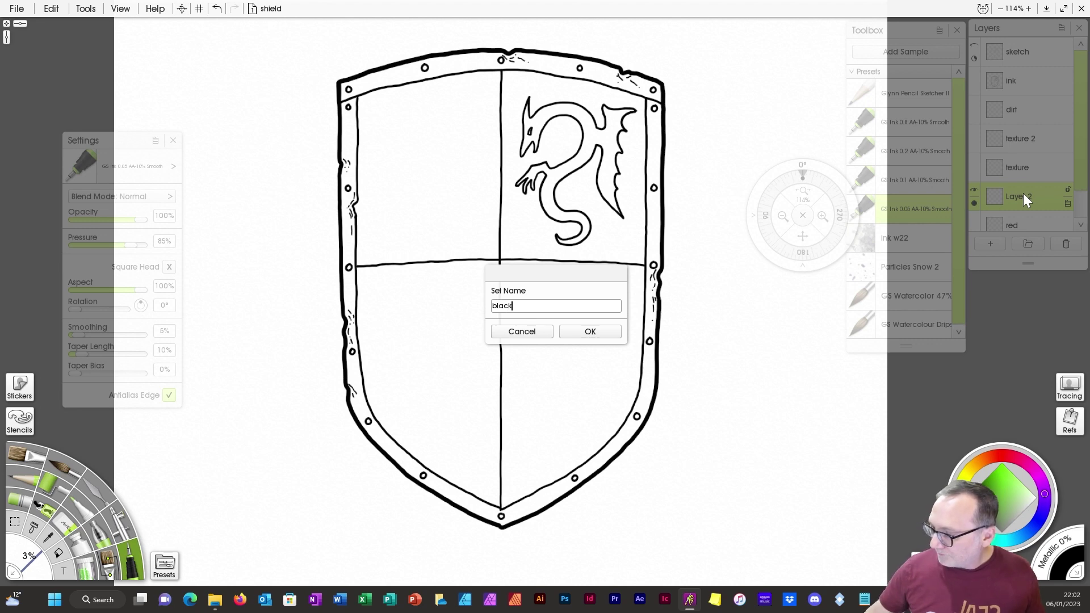
text(k)
key(Return)
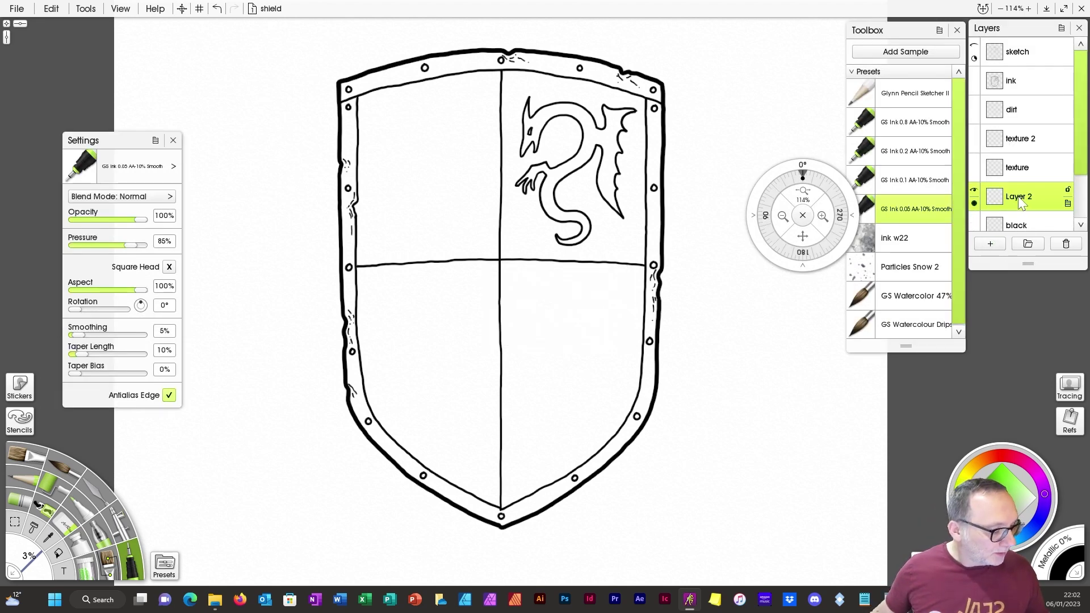
Step: Name the new layer above the black layer white
double_click(1018, 199)
text(whi)
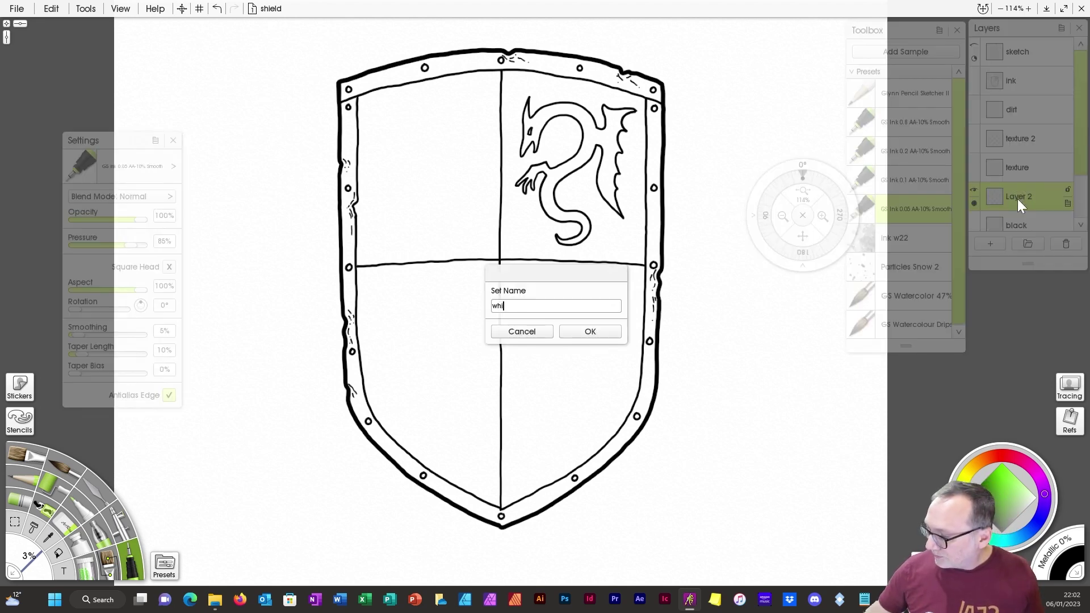
text(te)
key(Return)
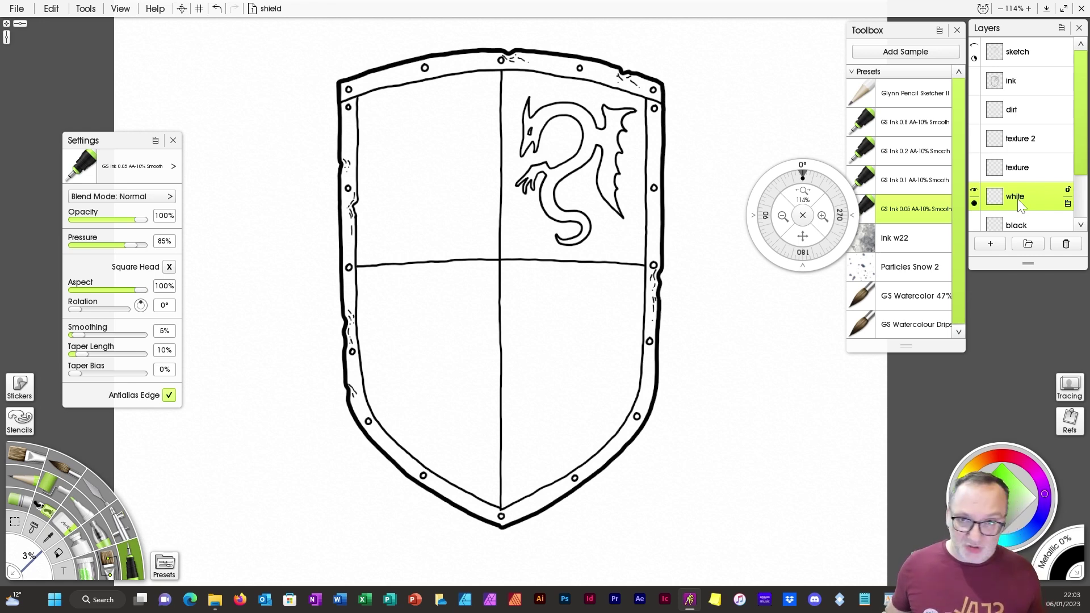
Step: Paint the shield's border blue-grey on the metal layer with the felt pen, saving the colour as a toolbox sample
drag(1027, 263, 1028, 382)
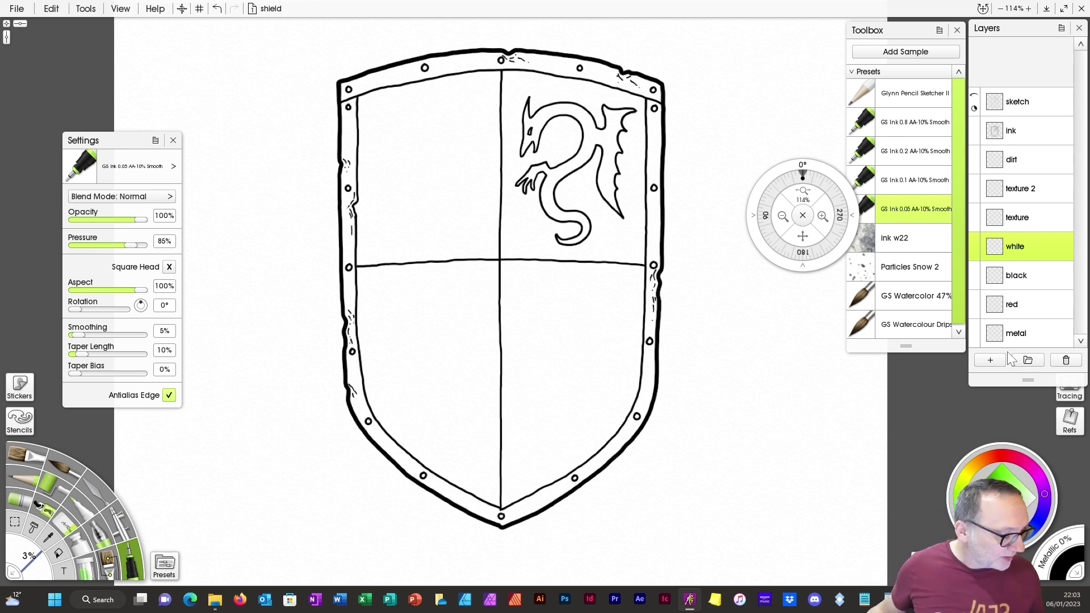
click(1029, 336)
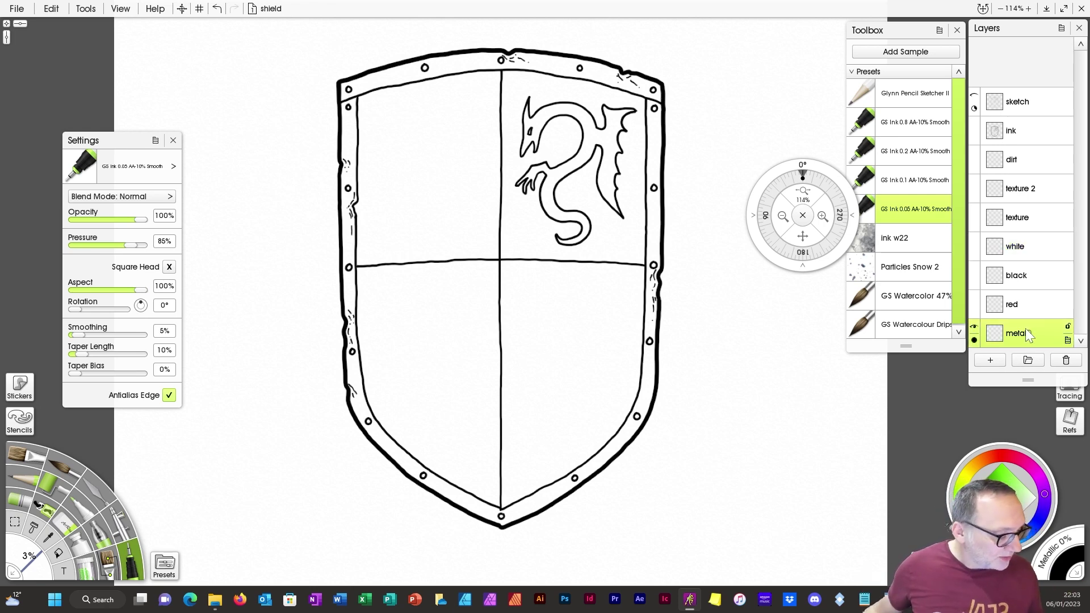
click(81, 508)
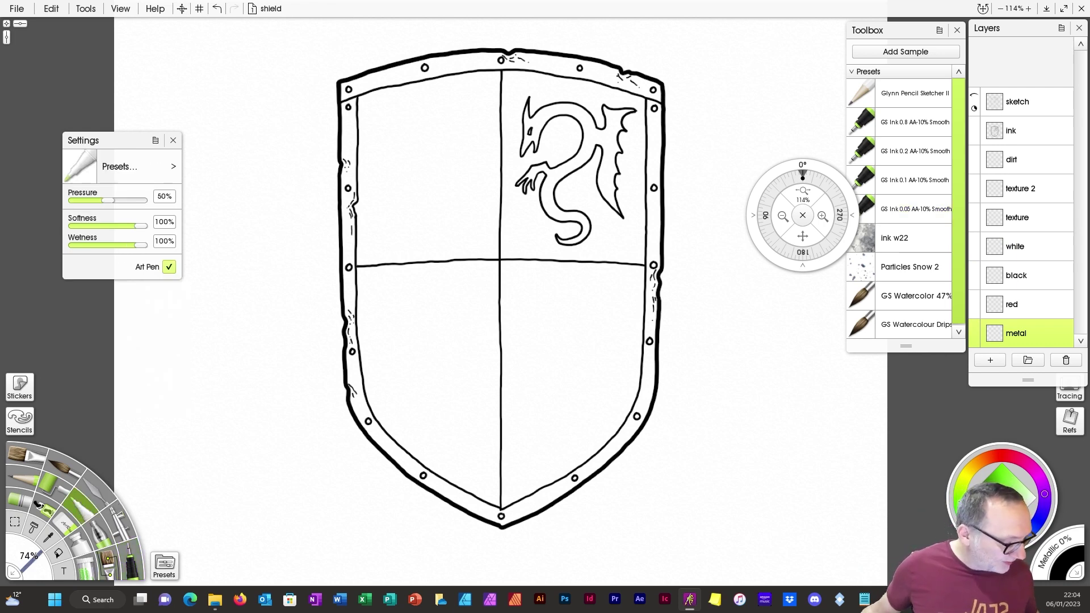
click(949, 526)
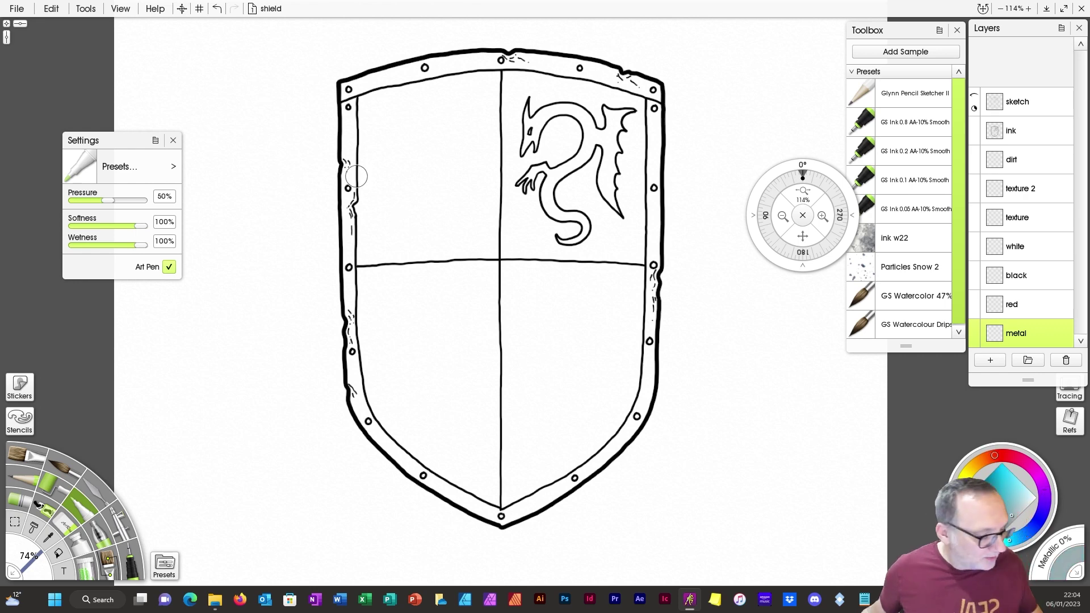
click(913, 53)
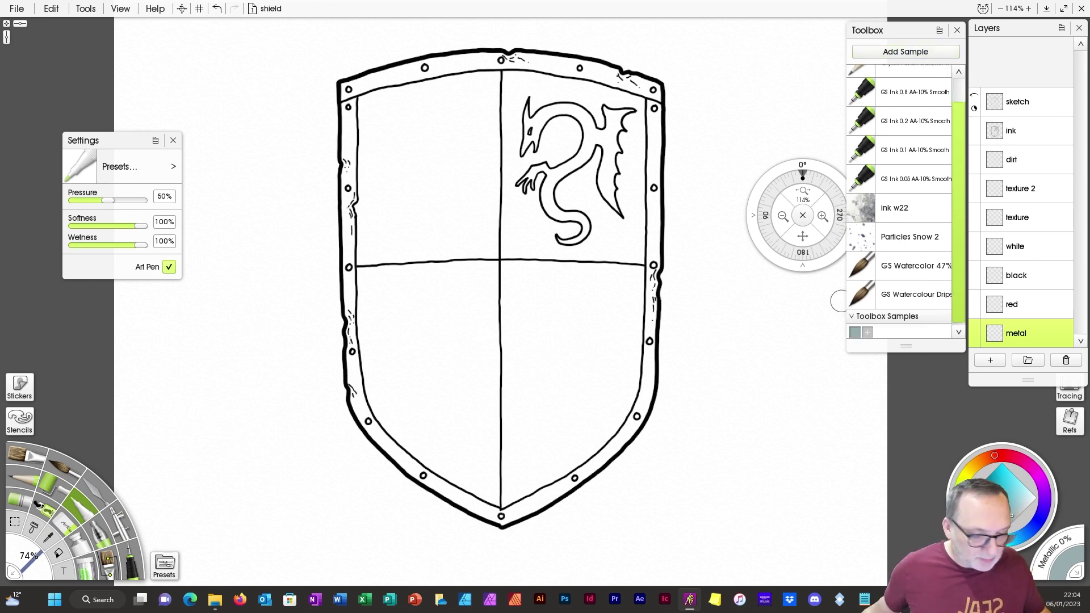
mouse_move(343, 84)
mouse_down()
mouse_move(348, 353)
mouse_move(367, 432)
mouse_move(427, 490)
mouse_move(398, 451)
mouse_move(444, 494)
mouse_move(508, 500)
mouse_move(508, 518)
mouse_move(559, 497)
mouse_move(655, 372)
mouse_move(634, 426)
mouse_move(648, 389)
mouse_move(654, 120)
mouse_move(637, 78)
mouse_move(506, 59)
mouse_move(364, 86)
mouse_move(403, 73)
mouse_move(582, 69)
mouse_move(444, 72)
mouse_move(649, 107)
mouse_move(619, 74)
mouse_move(487, 56)
mouse_move(338, 97)
mouse_move(525, 57)
mouse_move(341, 113)
mouse_up()
click(77, 534)
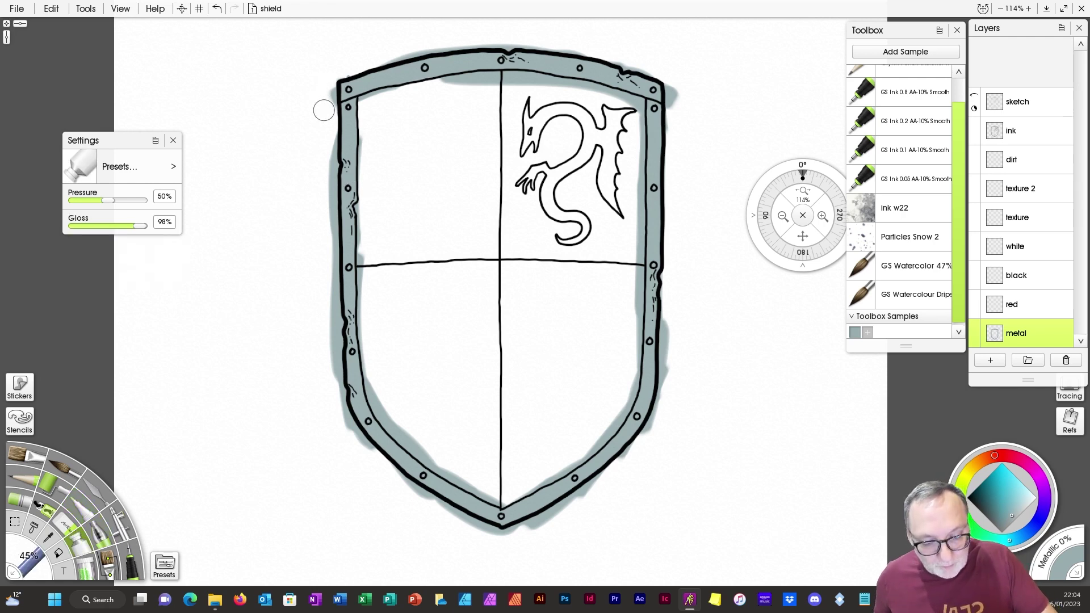
key(bracketleft)
key(bracketleft)
key(bracketleft)
key(bracketleft)
drag(329, 79, 330, 114)
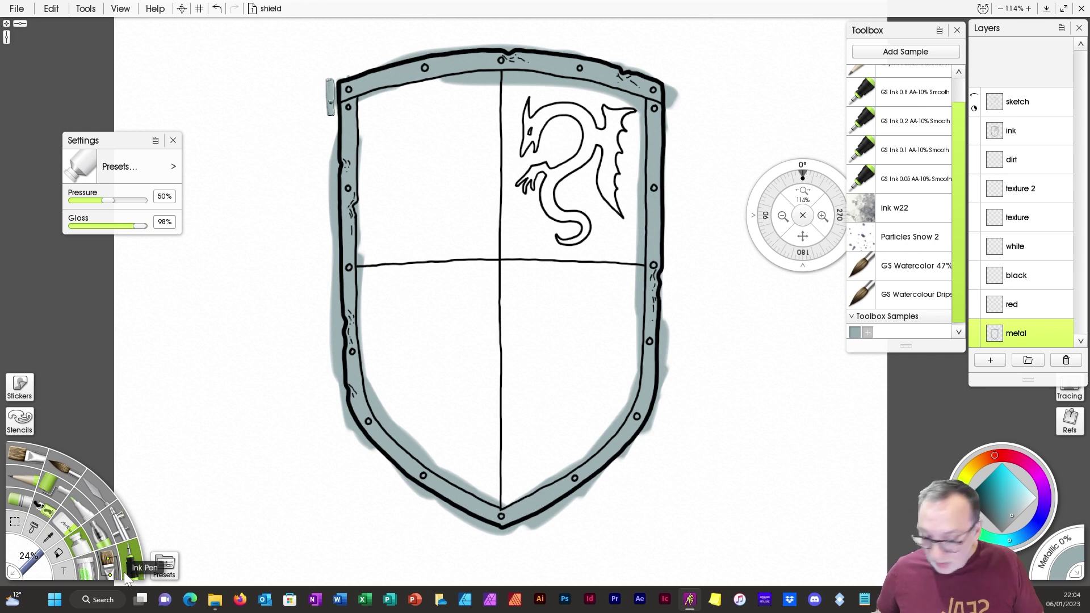
key(ctrl+z)
Step: Erase the blue-grey paint that spills outside the shield's outer outline on the metal layer
click(67, 529)
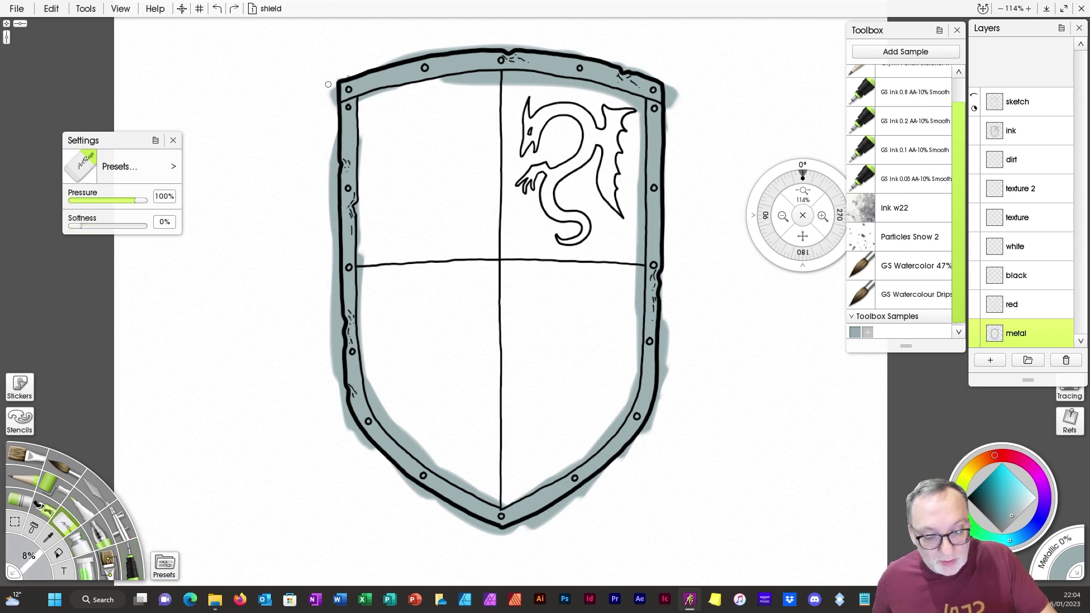
mouse_move(328, 84)
mouse_down()
mouse_move(333, 332)
mouse_move(337, 310)
mouse_move(330, 392)
mouse_up()
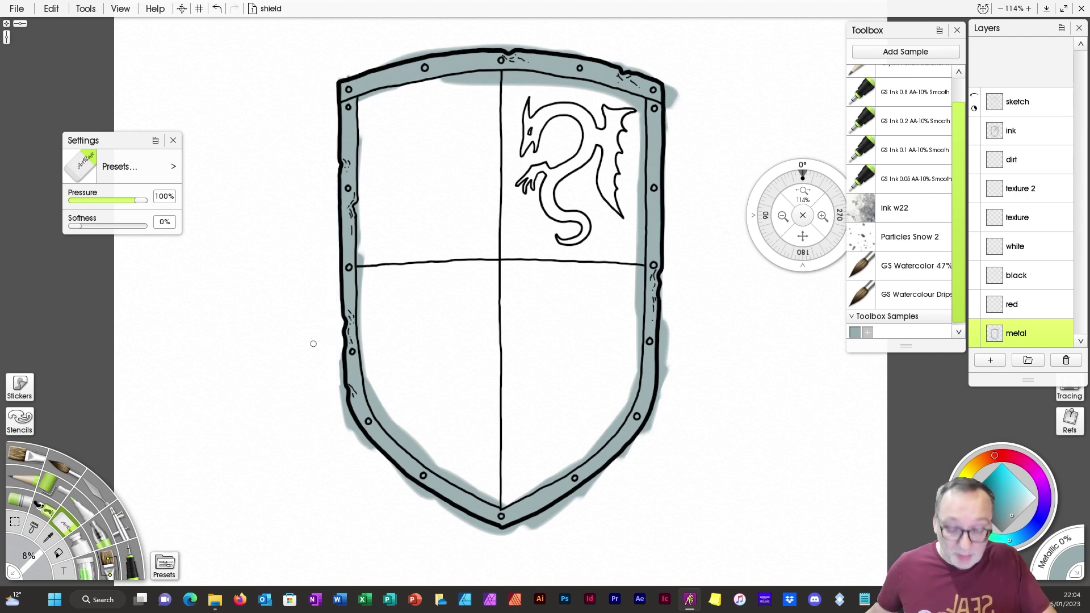
mouse_move(338, 354)
mouse_down()
mouse_move(345, 423)
mouse_move(353, 427)
mouse_move(344, 407)
mouse_move(373, 453)
mouse_move(435, 505)
mouse_move(402, 483)
mouse_move(490, 533)
mouse_move(480, 526)
mouse_move(508, 534)
mouse_move(532, 522)
mouse_move(510, 539)
mouse_move(503, 532)
mouse_move(565, 499)
mouse_move(536, 528)
mouse_move(558, 516)
mouse_move(616, 463)
mouse_move(666, 323)
mouse_up()
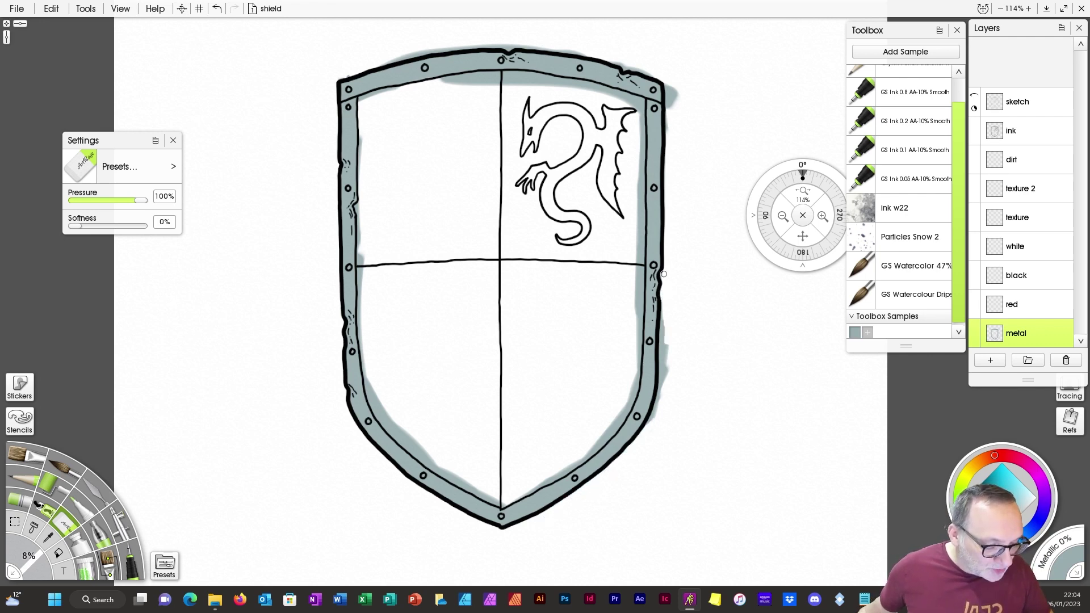
drag(664, 277, 668, 393)
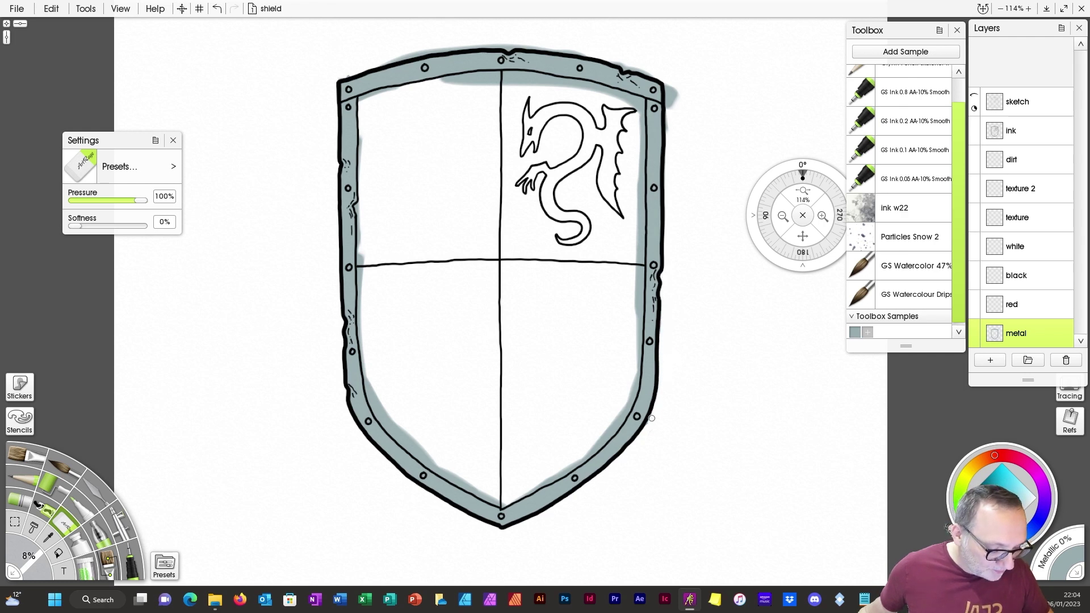
mouse_move(675, 107)
mouse_down()
mouse_move(666, 86)
mouse_move(667, 135)
mouse_up()
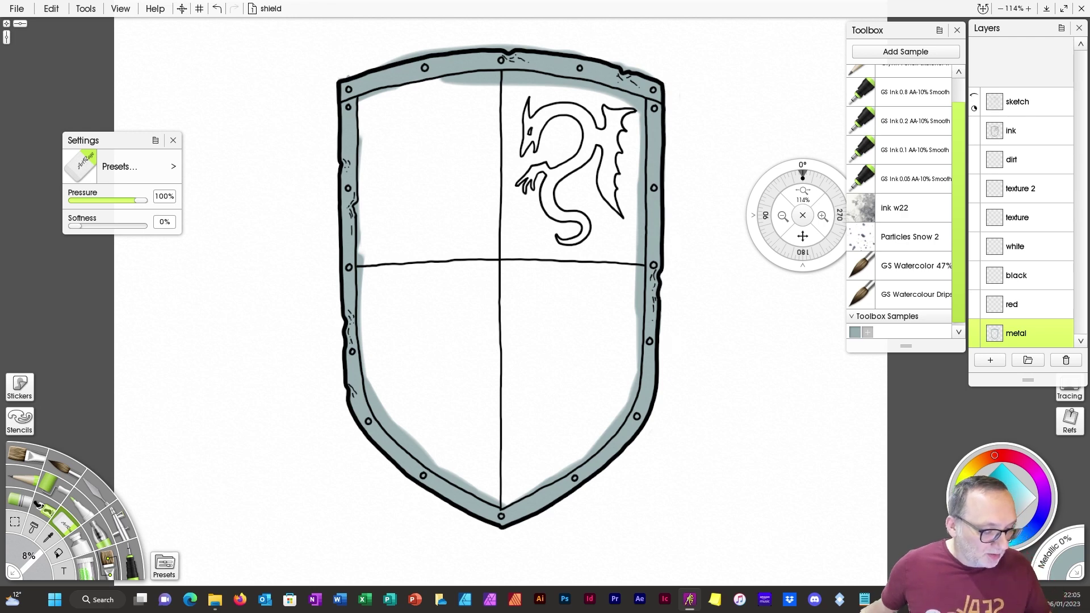
drag(802, 236, 814, 285)
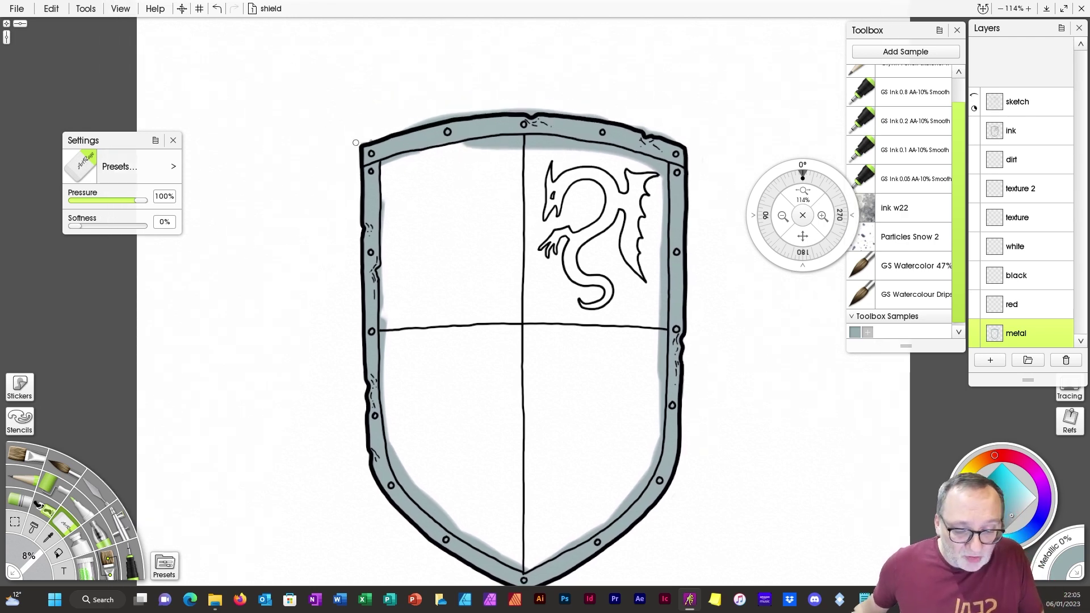
mouse_move(427, 122)
mouse_down()
mouse_move(512, 107)
mouse_move(423, 117)
mouse_move(596, 115)
mouse_up()
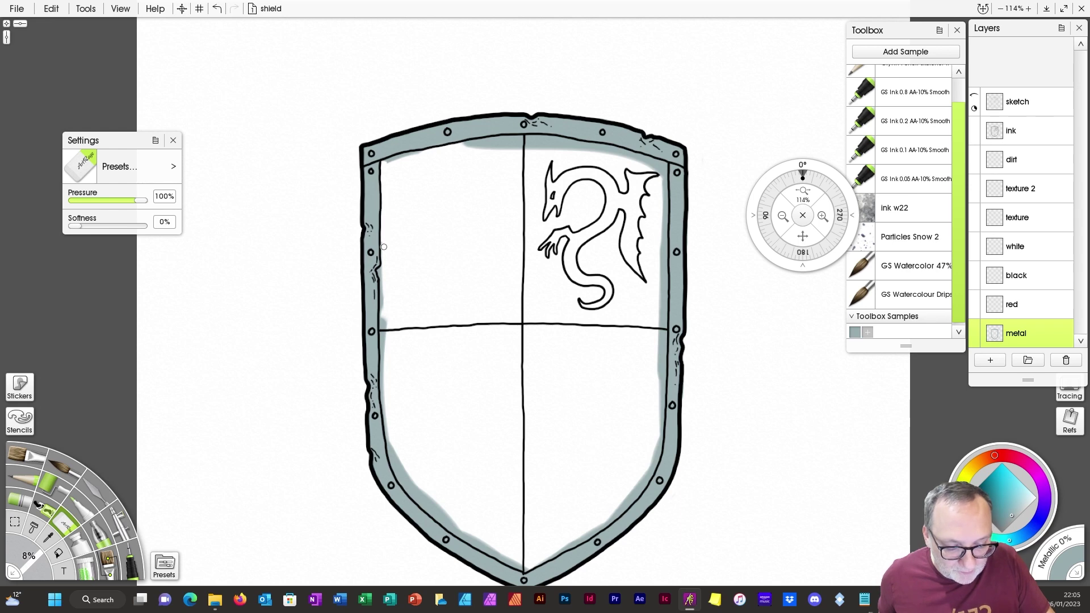
Step: Erase the blue-grey paint that spills past the border's inner line into the shield's four quarters
mouse_move(384, 247)
mouse_down()
mouse_move(386, 420)
mouse_move(407, 489)
mouse_move(524, 567)
mouse_move(615, 514)
mouse_up()
mouse_move(661, 164)
mouse_down()
mouse_move(659, 425)
mouse_move(645, 478)
mouse_move(590, 534)
mouse_move(656, 459)
mouse_up()
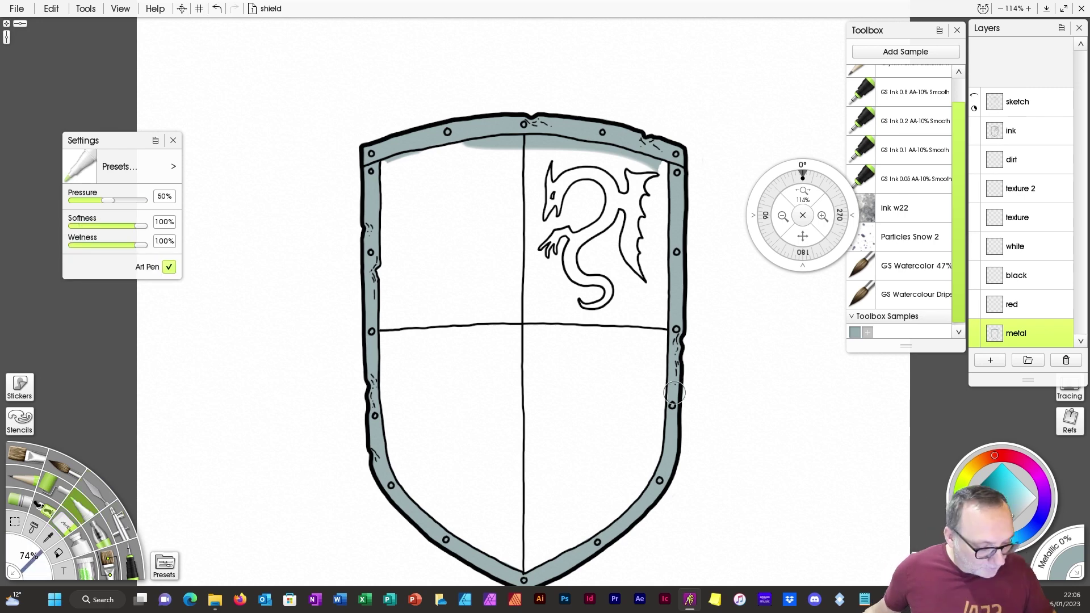
drag(386, 163, 394, 160)
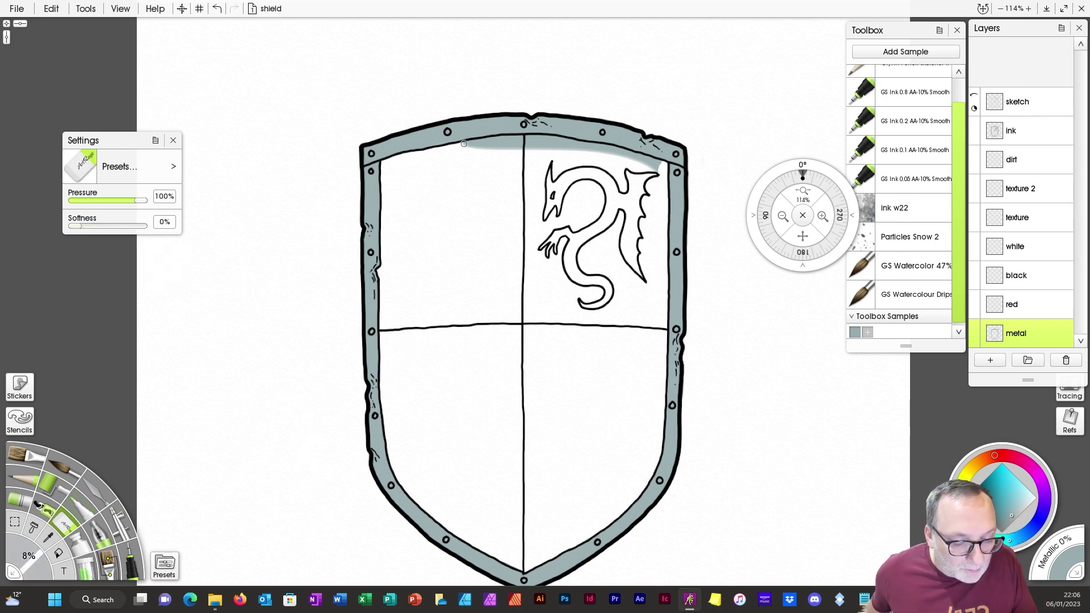
mouse_move(464, 143)
mouse_down()
mouse_move(566, 140)
mouse_move(660, 163)
mouse_move(483, 145)
mouse_move(600, 158)
mouse_up()
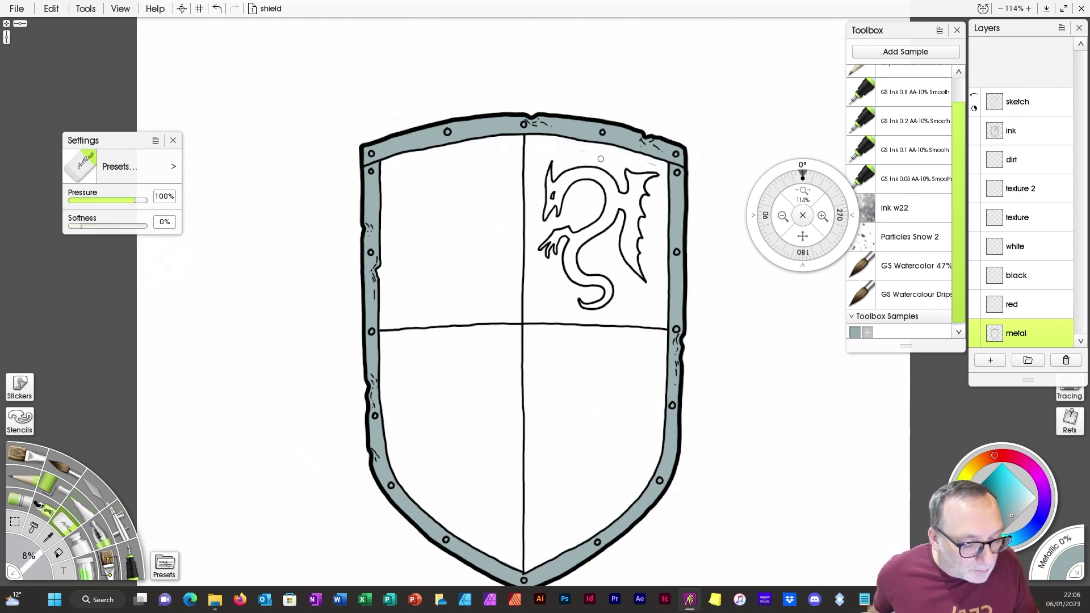
Step: Paint the shield's upper-left quarter muted red on the red layer with the felt pen, saving the colour as a toolbox sample
click(1020, 305)
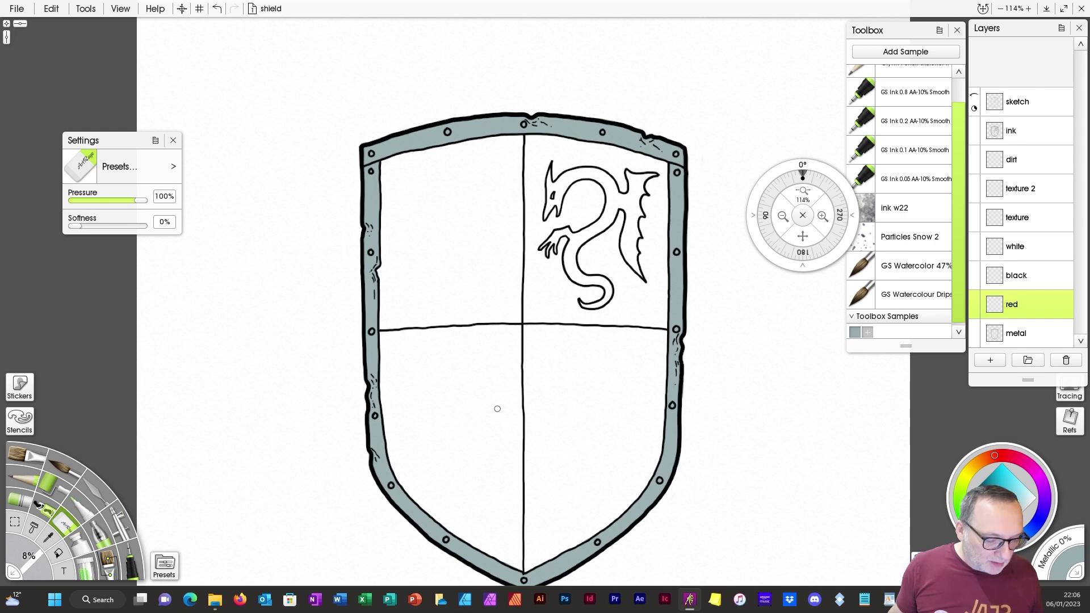
click(80, 509)
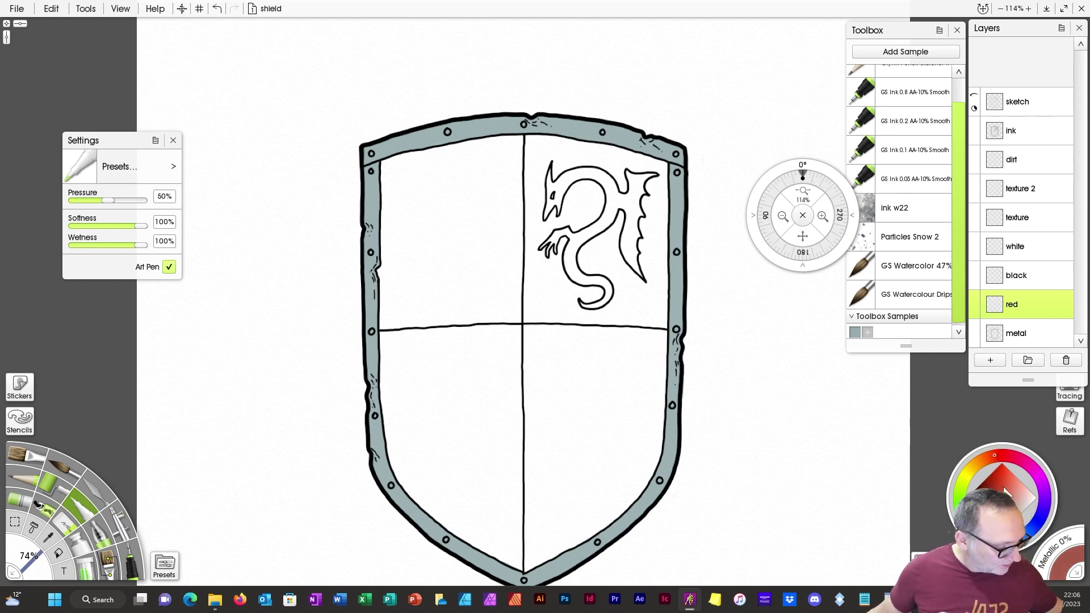
click(867, 332)
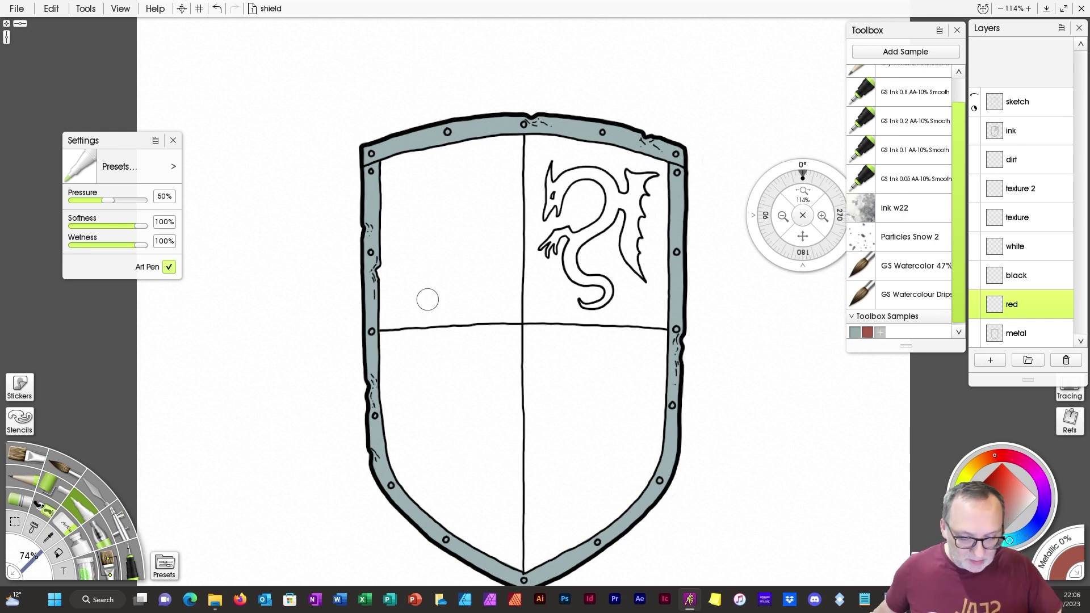
mouse_move(384, 157)
mouse_down()
mouse_move(377, 184)
mouse_move(454, 233)
mouse_move(465, 267)
mouse_move(484, 245)
mouse_move(513, 141)
mouse_move(513, 301)
mouse_move(464, 326)
mouse_move(374, 332)
mouse_move(383, 219)
mouse_move(422, 244)
mouse_move(482, 241)
mouse_move(505, 196)
mouse_move(499, 151)
mouse_move(459, 145)
mouse_move(500, 147)
mouse_move(489, 182)
mouse_up()
Step: Erase the red overspill along the upper-left quarter's dividing lines and move the metal layer above the white layer to cover the border overspill
key(e)
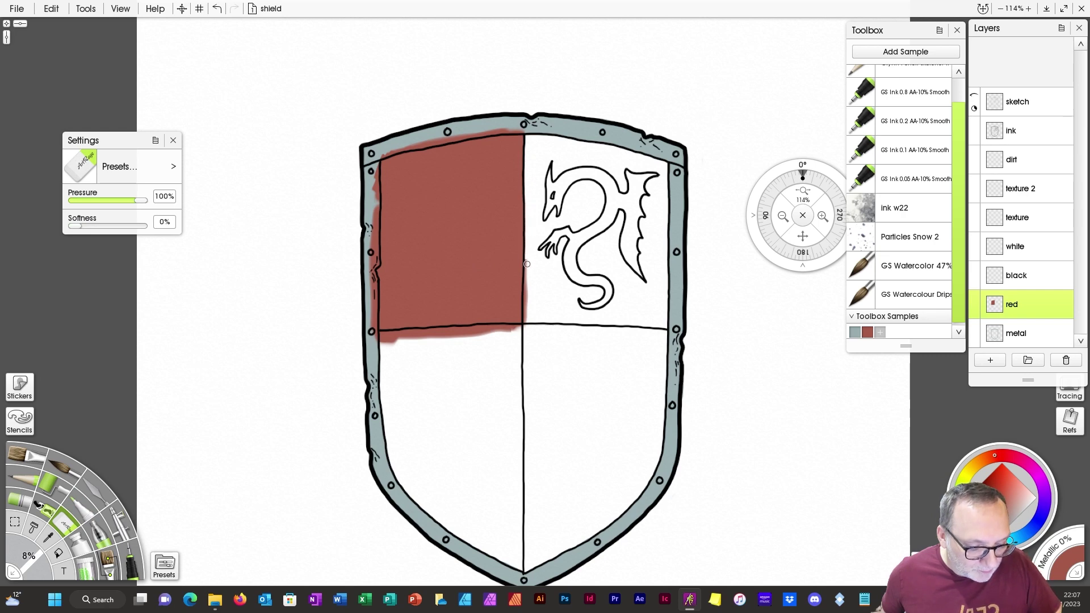
drag(526, 289, 526, 316)
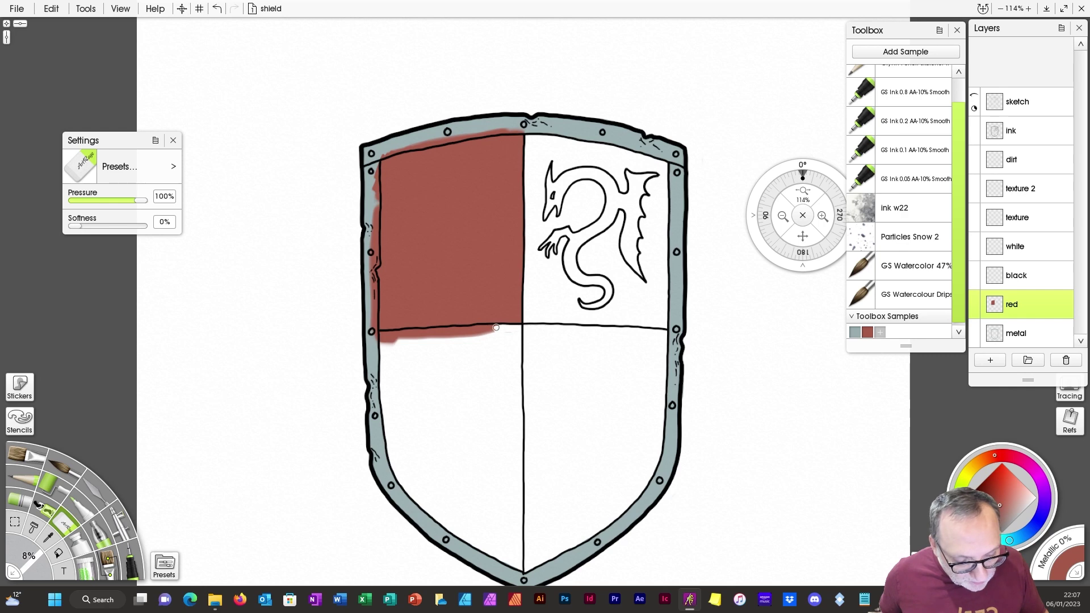
mouse_move(479, 328)
mouse_down()
mouse_move(372, 334)
mouse_move(514, 332)
mouse_move(464, 339)
mouse_up()
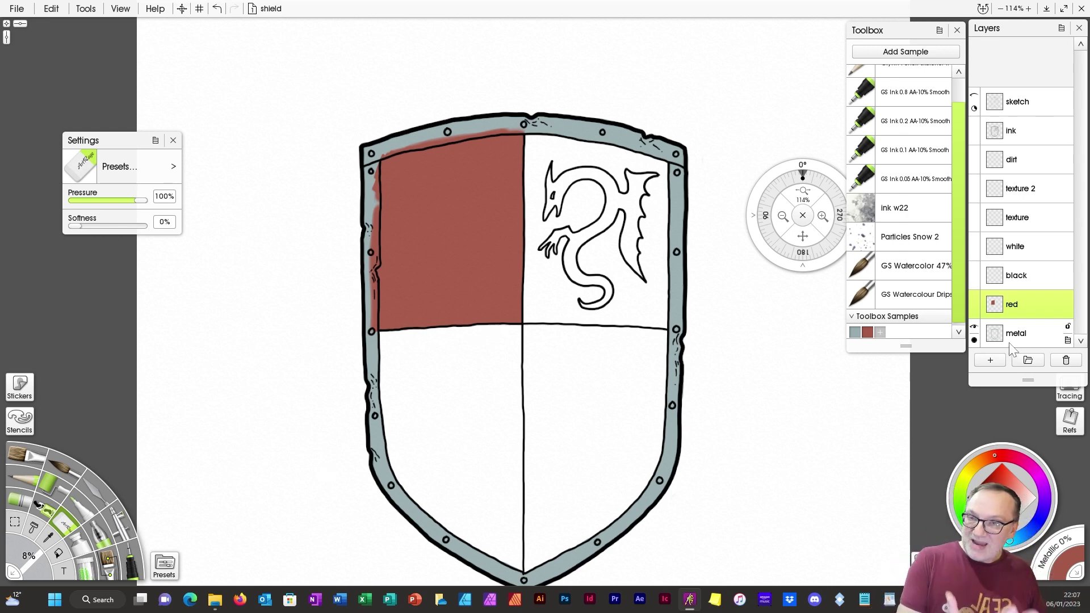
drag(1026, 338, 1017, 230)
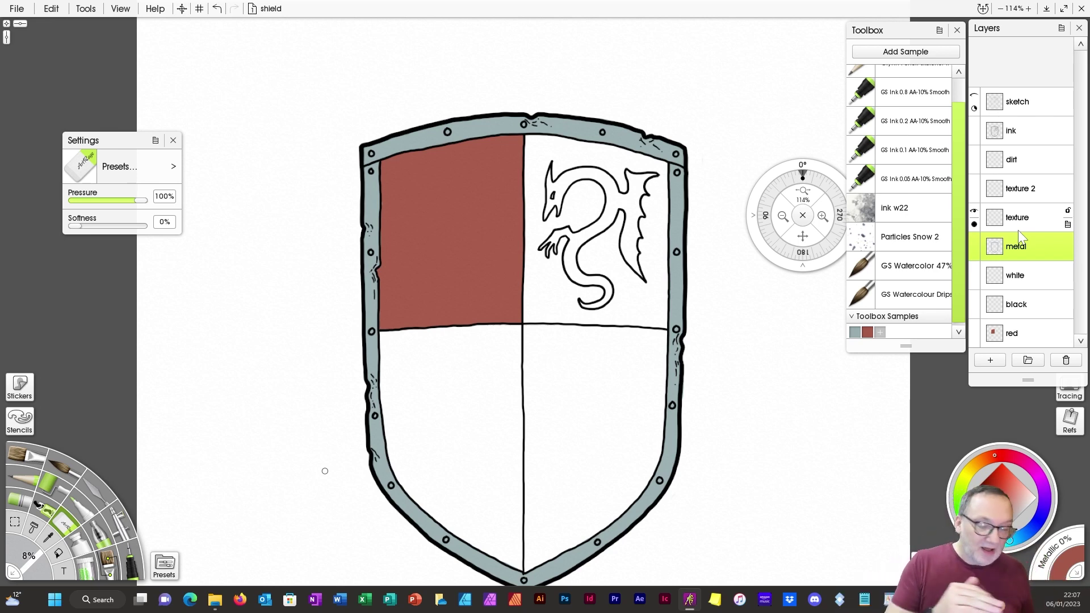
Step: Paint the shield's lower-right quarter red on the red layer with the felt pen and erase the overspill along the dividing lines
click(1018, 327)
click(89, 517)
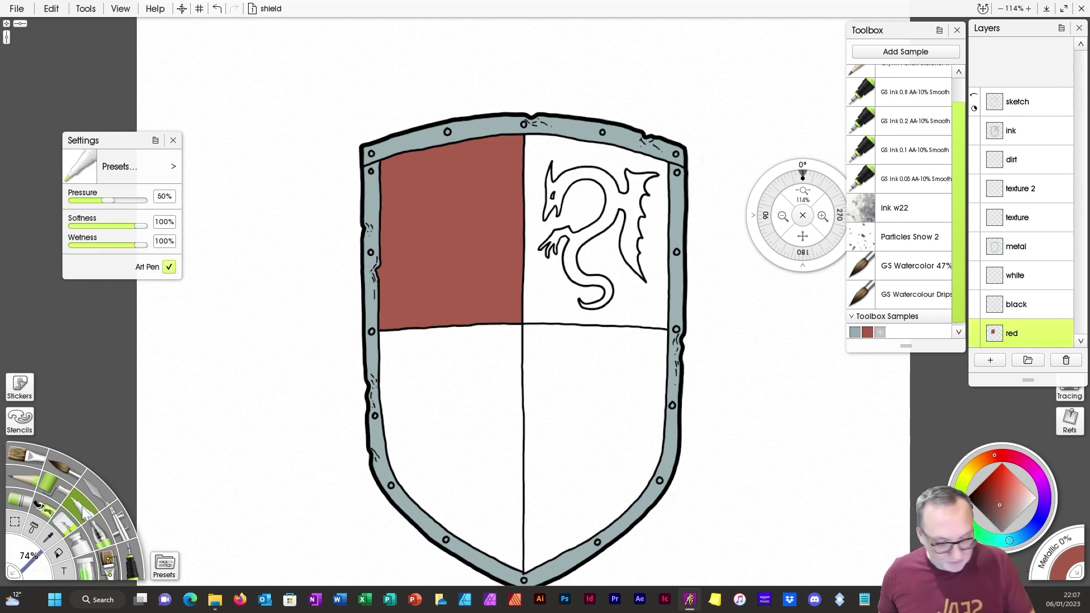
mouse_move(649, 432)
mouse_down()
mouse_move(658, 358)
mouse_move(647, 471)
mouse_move(616, 506)
mouse_move(520, 562)
mouse_move(549, 565)
mouse_move(532, 330)
mouse_move(669, 334)
mouse_move(624, 338)
mouse_move(559, 432)
mouse_move(624, 511)
mouse_move(568, 476)
mouse_up()
key(e)
drag(526, 317, 669, 325)
mouse_move(519, 327)
mouse_down()
mouse_move(516, 546)
mouse_move(520, 512)
mouse_up()
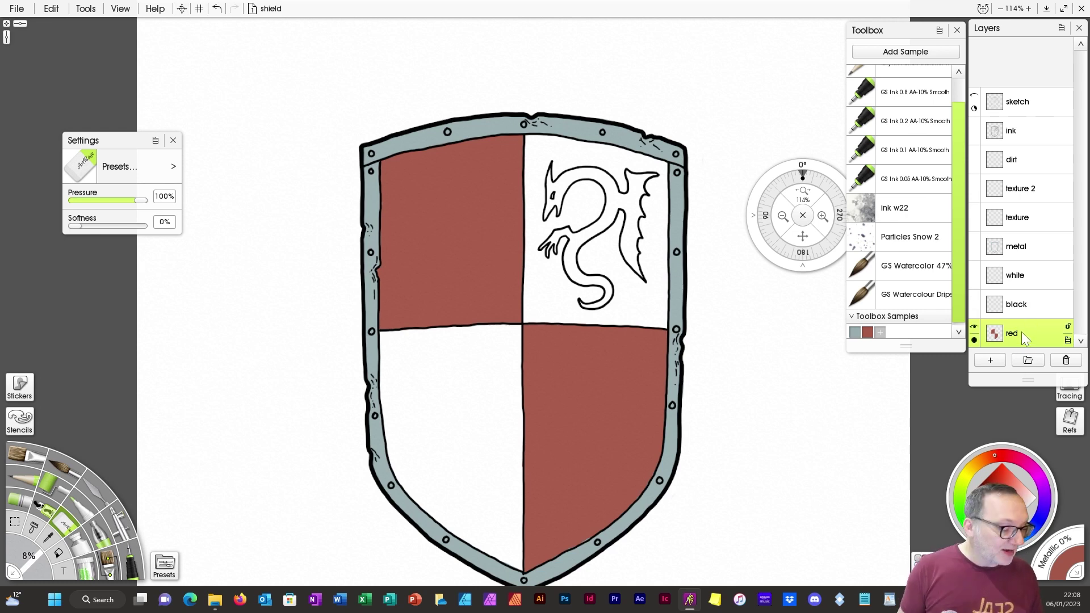
Step: Move the red layer directly below metal and paint the upper-right and lower-left quarters near-black on the black layer with the felt pen
drag(1020, 336, 1020, 271)
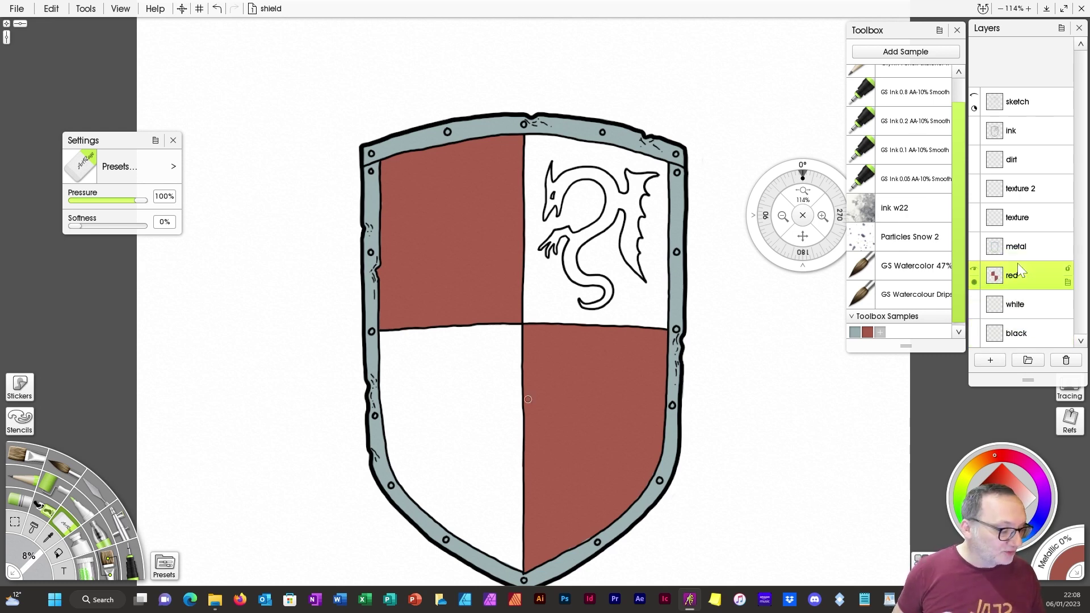
mouse_move(1019, 335)
mouse_down()
mouse_move(1023, 309)
mouse_move(1019, 323)
mouse_up()
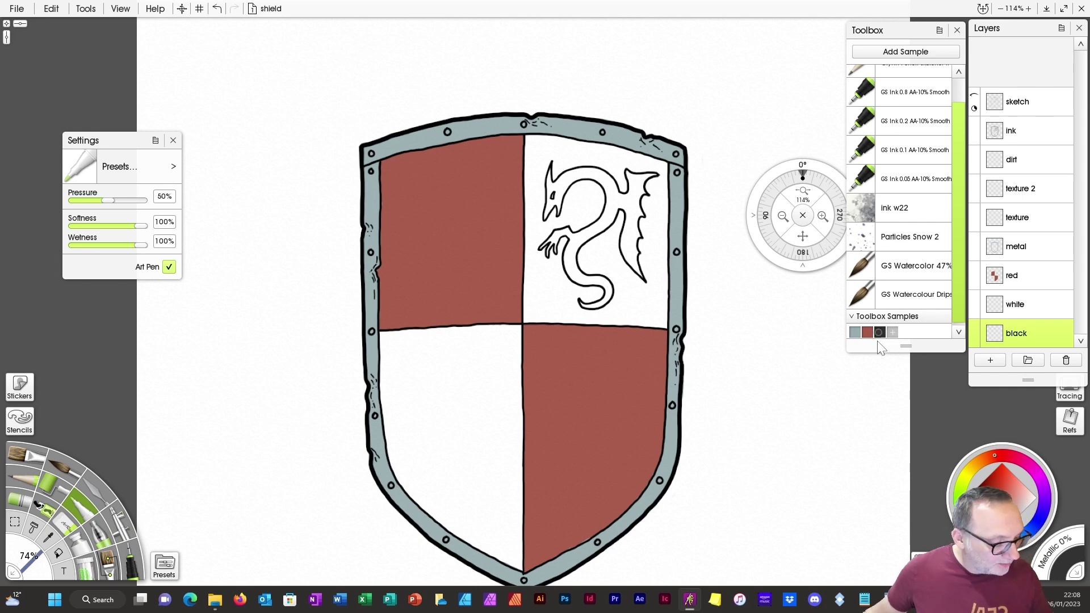
mouse_move(528, 166)
mouse_down()
mouse_move(529, 135)
mouse_move(545, 227)
mouse_move(593, 182)
mouse_move(655, 256)
mouse_move(661, 177)
mouse_move(604, 165)
mouse_move(576, 139)
mouse_move(534, 156)
mouse_move(528, 272)
mouse_move(602, 331)
mouse_move(661, 263)
mouse_move(659, 308)
mouse_up()
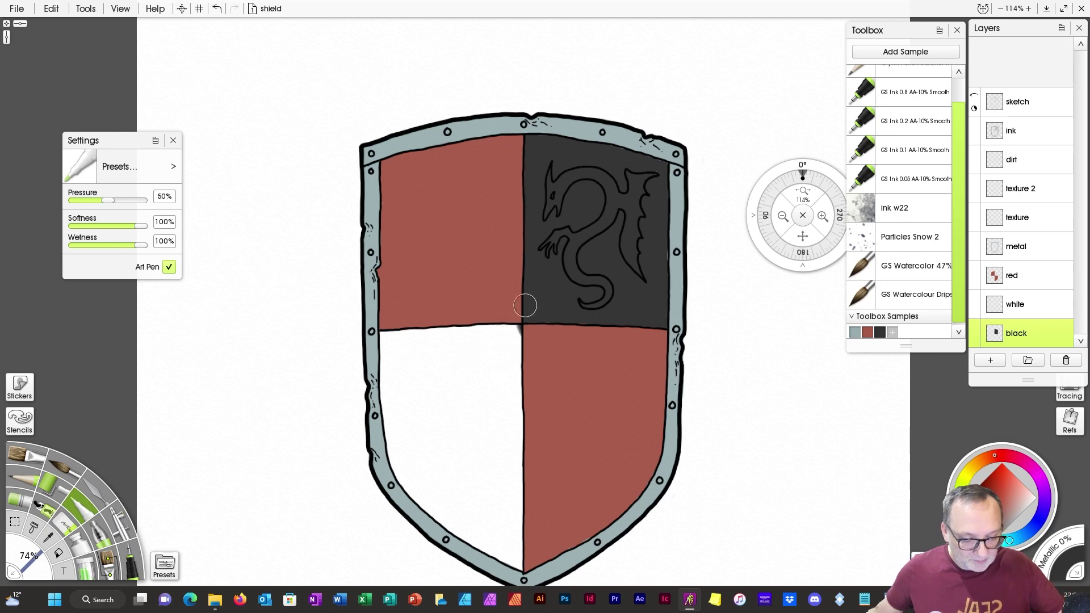
mouse_move(525, 305)
mouse_down()
mouse_move(484, 414)
mouse_move(465, 429)
mouse_move(433, 306)
mouse_move(399, 408)
mouse_move(383, 337)
mouse_move(384, 409)
mouse_move(379, 372)
mouse_move(402, 476)
mouse_move(463, 540)
mouse_move(522, 564)
mouse_move(427, 488)
mouse_move(406, 449)
mouse_move(460, 496)
mouse_move(466, 448)
mouse_move(472, 513)
mouse_move(514, 536)
mouse_move(516, 437)
mouse_up()
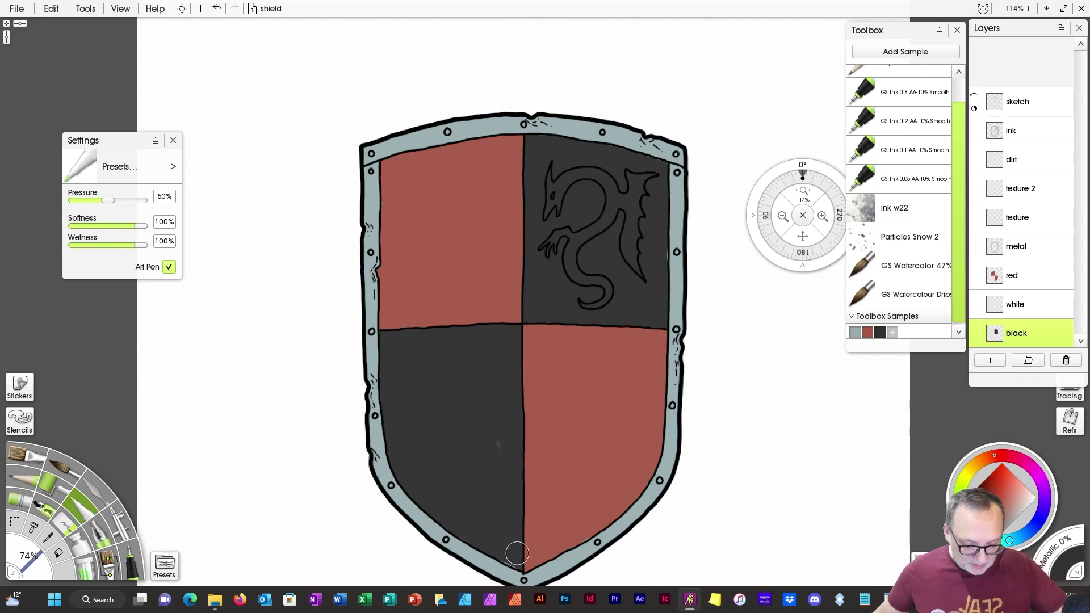
mouse_move(517, 554)
mouse_down()
mouse_move(494, 509)
mouse_move(514, 562)
mouse_move(461, 471)
mouse_up()
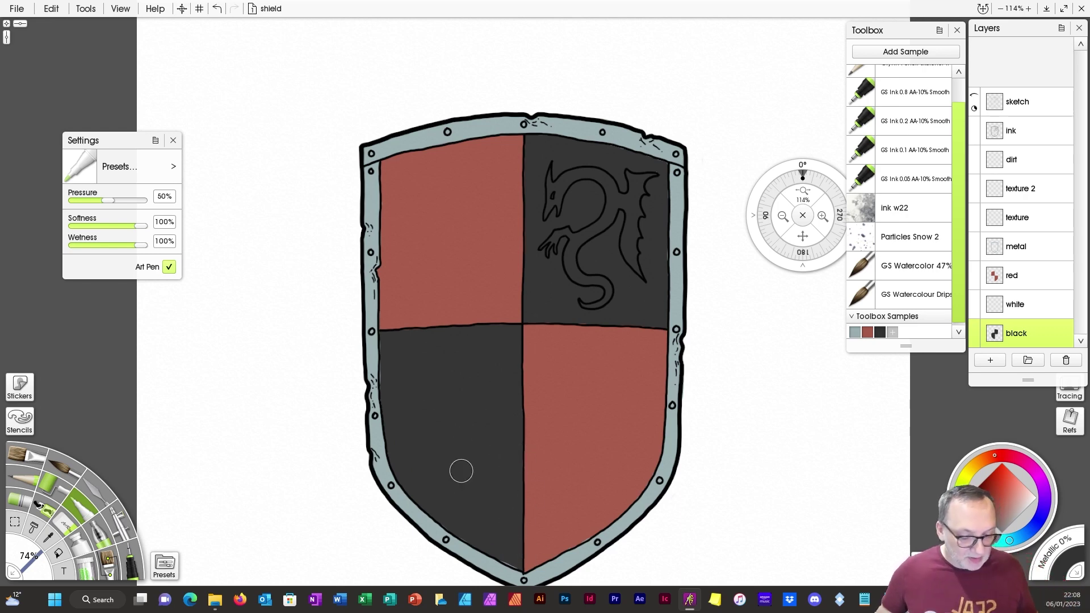
Step: Clean up stray paint along the border and quarter edges on the metal and red layers with the eraser
click(1020, 247)
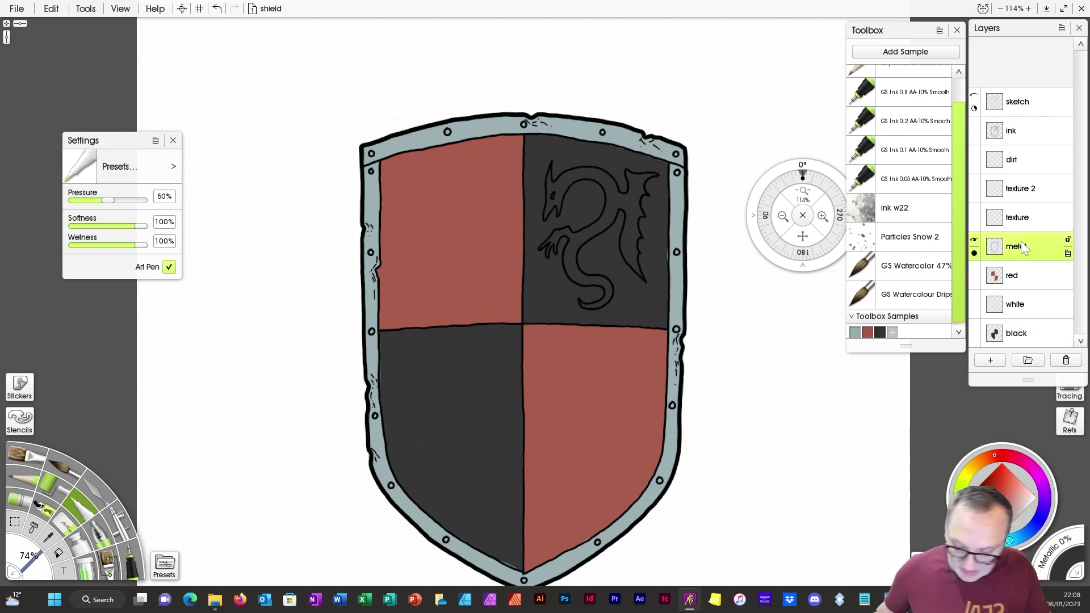
key(e)
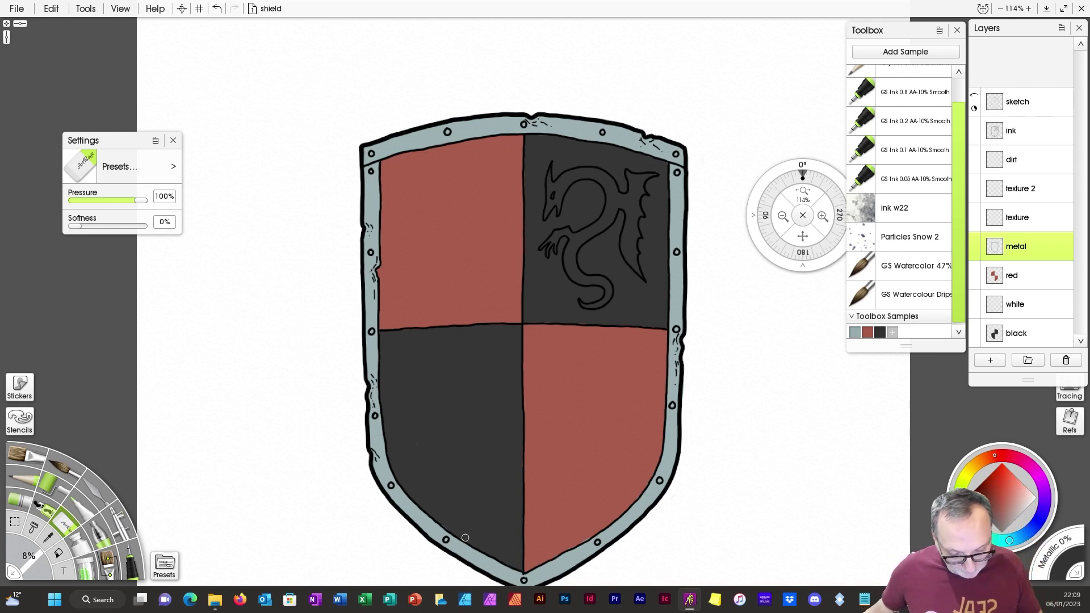
key(ctrl+Down)
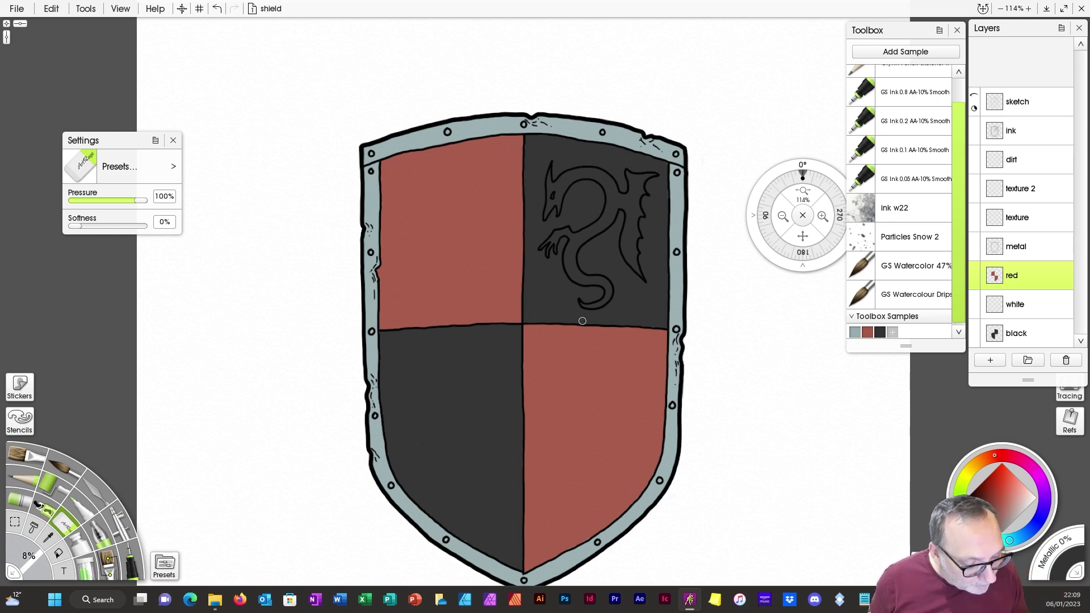
Step: Paint off-white loosely over the dragon on the white layer with the felt pen, saving the colour as a toolbox sample
click(1016, 307)
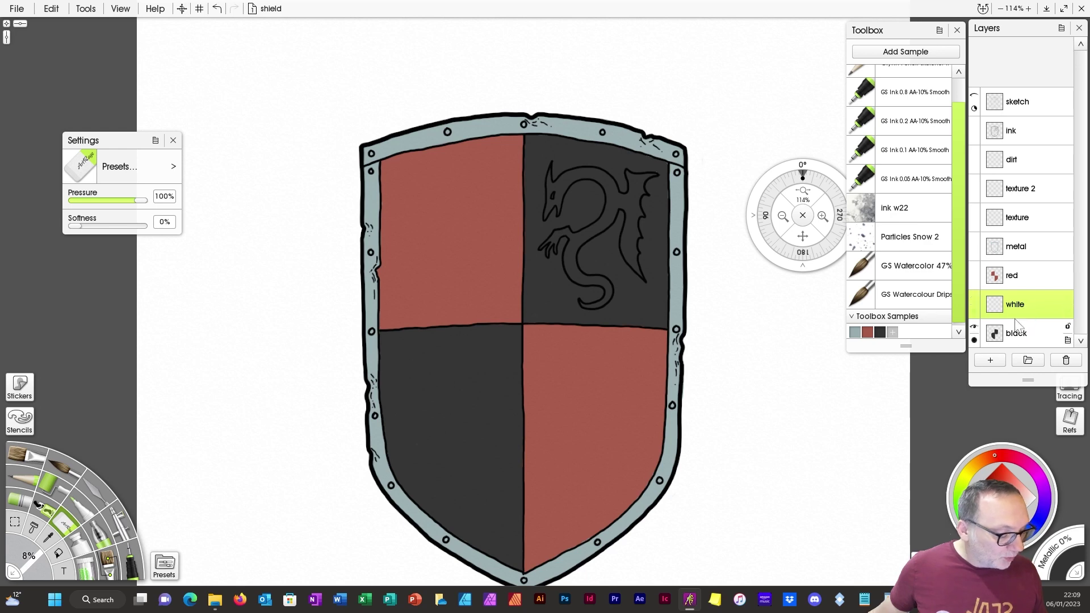
click(79, 507)
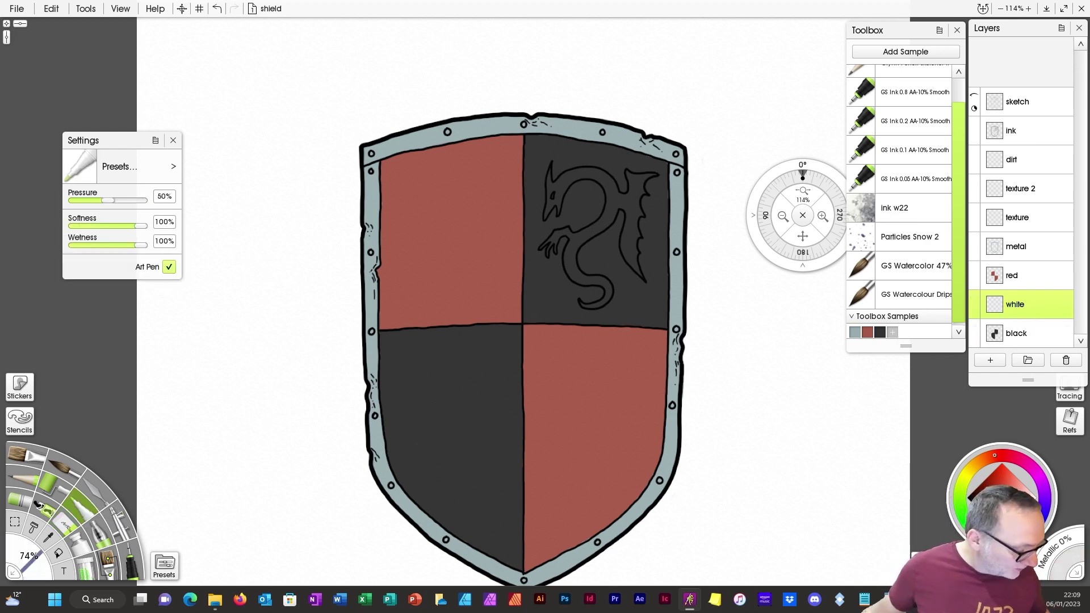
click(890, 330)
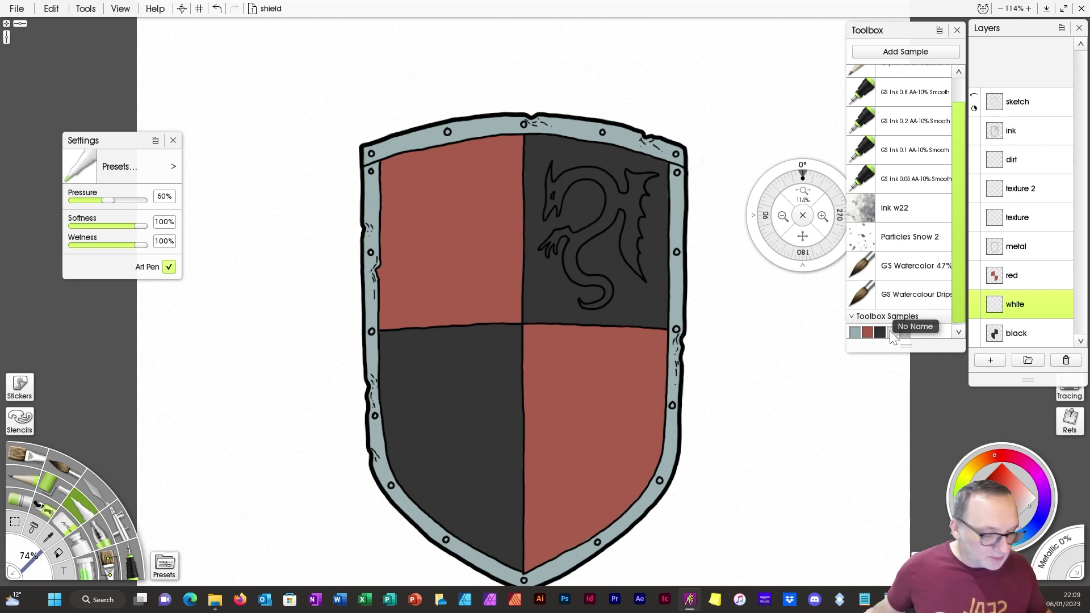
mouse_move(553, 165)
mouse_down()
mouse_move(547, 197)
mouse_move(555, 165)
mouse_move(570, 197)
mouse_move(586, 160)
mouse_move(594, 190)
mouse_move(609, 196)
mouse_move(625, 176)
mouse_move(627, 199)
mouse_move(648, 177)
mouse_move(634, 245)
mouse_move(625, 204)
mouse_move(603, 201)
mouse_move(572, 272)
mouse_move(555, 222)
mouse_move(546, 259)
mouse_move(558, 269)
mouse_move(577, 258)
mouse_move(590, 303)
mouse_move(615, 287)
mouse_move(611, 255)
mouse_up()
Step: Trim the off-white paint outside the dragon on the white layer, using a magic wand selection of its surrounding area from the ink layer
drag(822, 199, 827, 206)
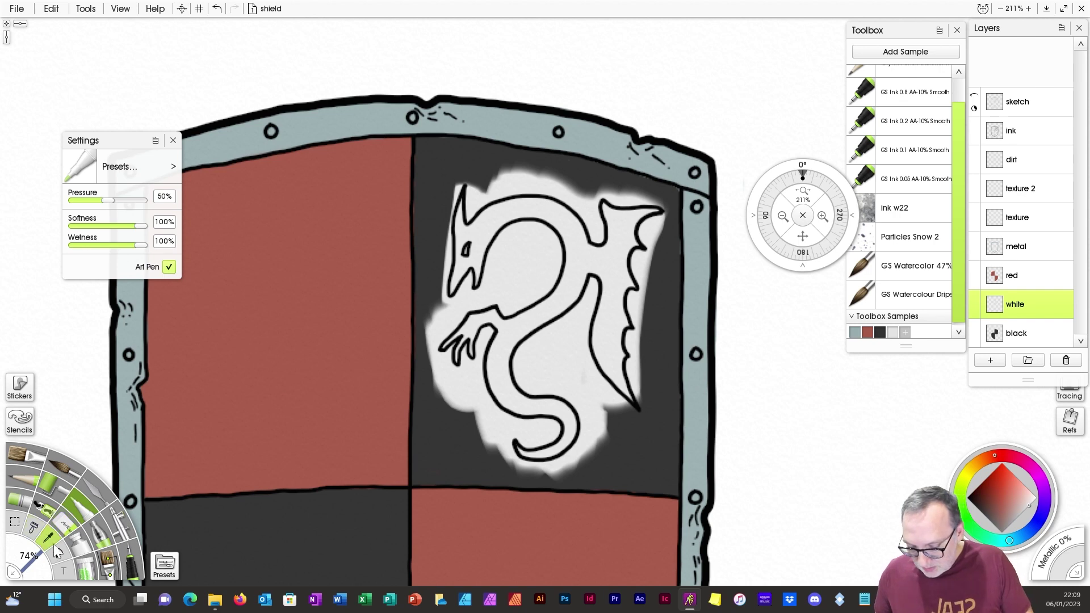
click(15, 521)
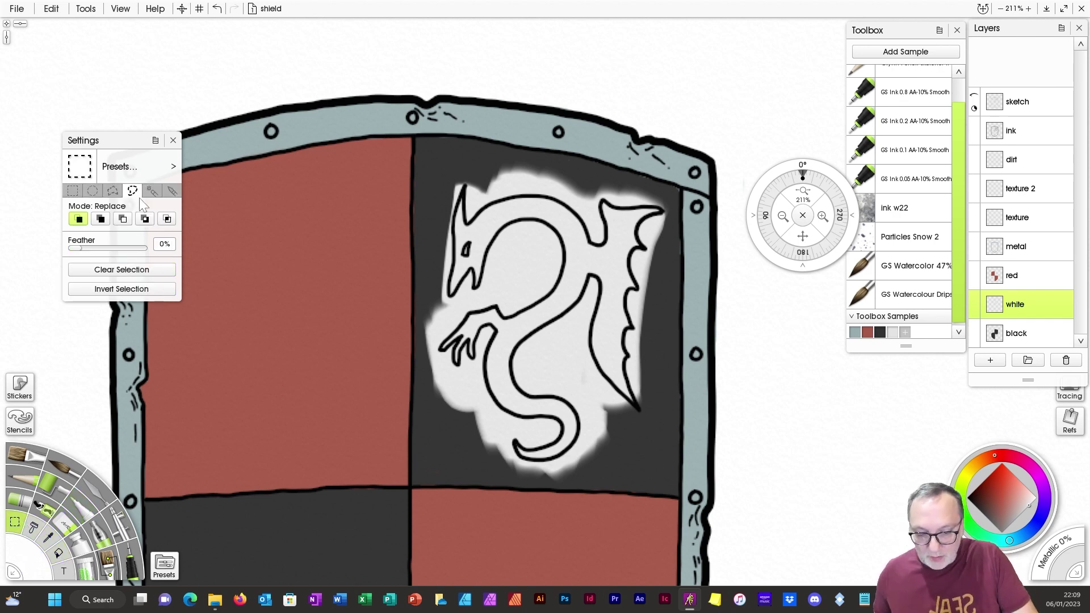
click(138, 270)
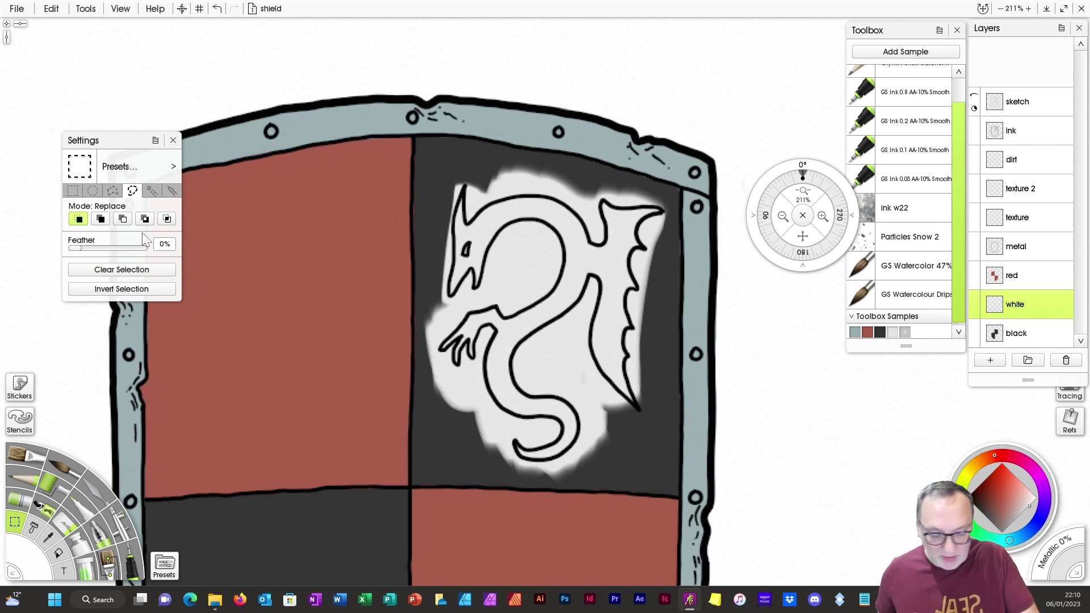
click(153, 190)
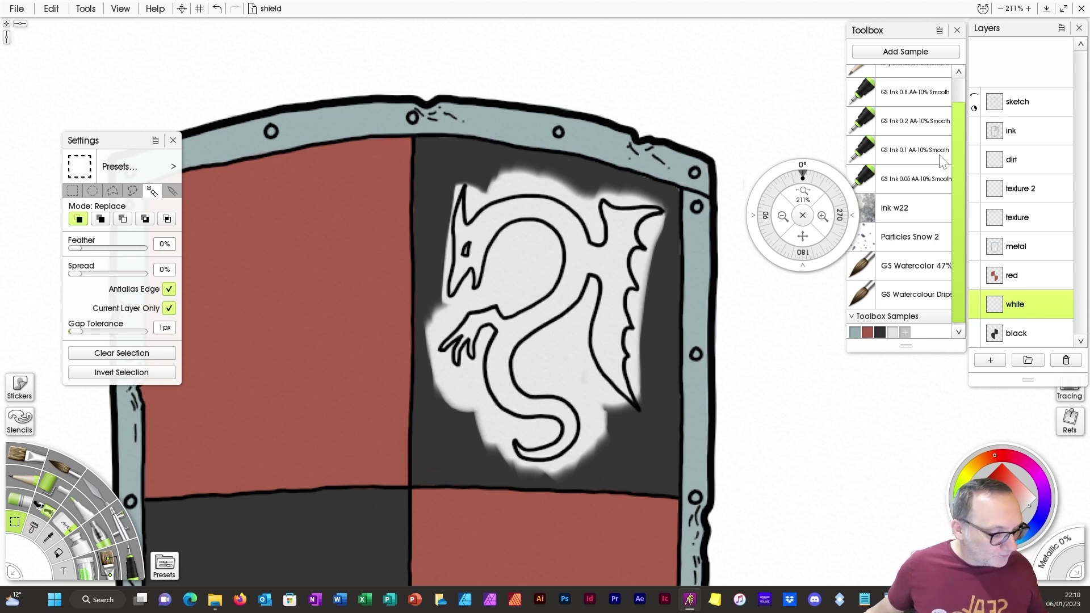
click(1017, 132)
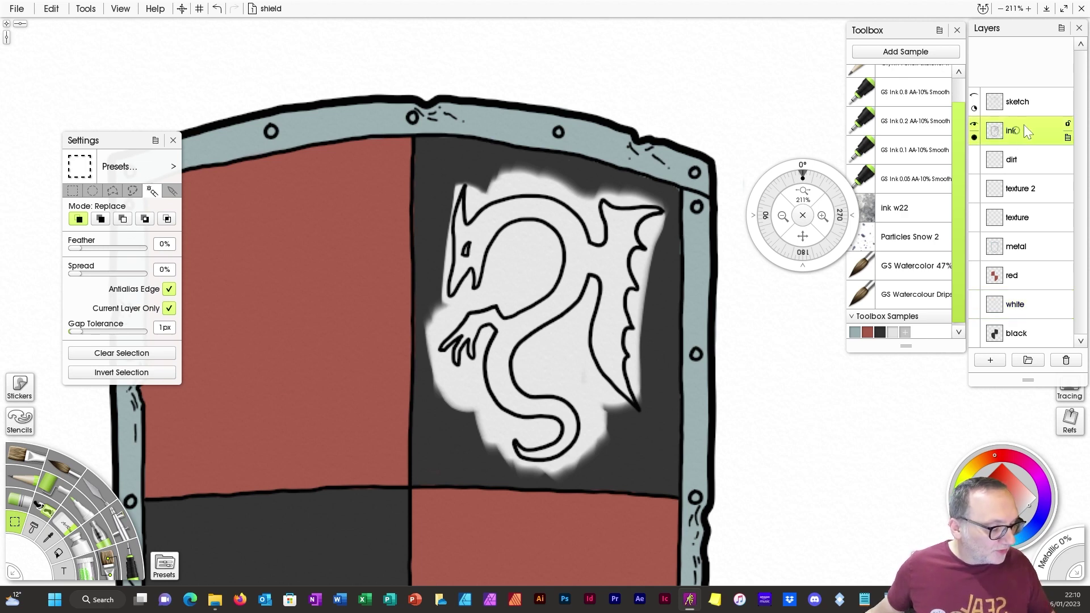
click(652, 331)
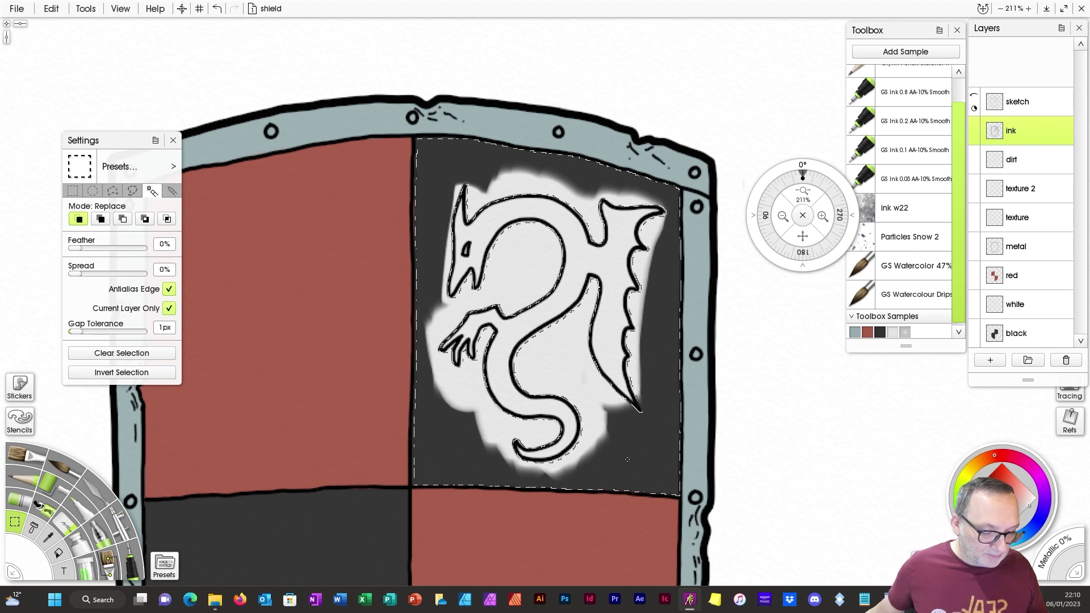
click(1025, 310)
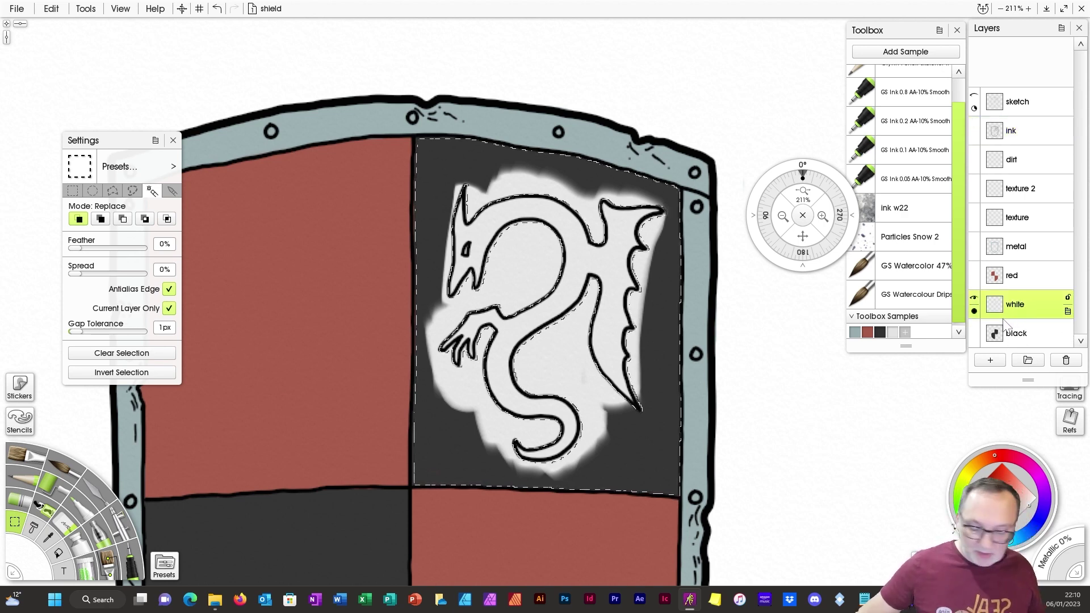
key(Delete)
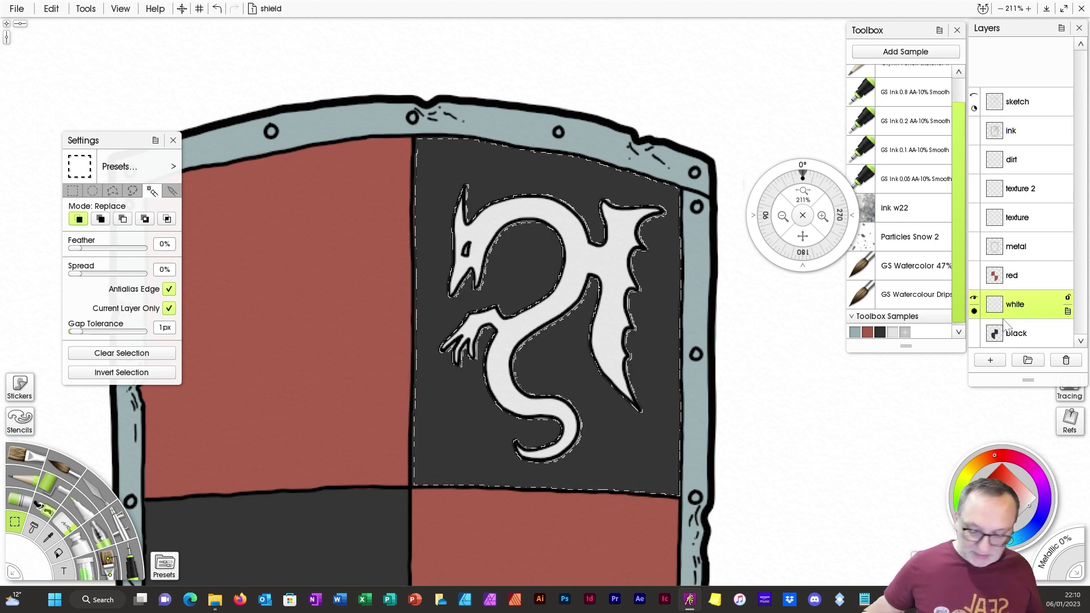
click(139, 353)
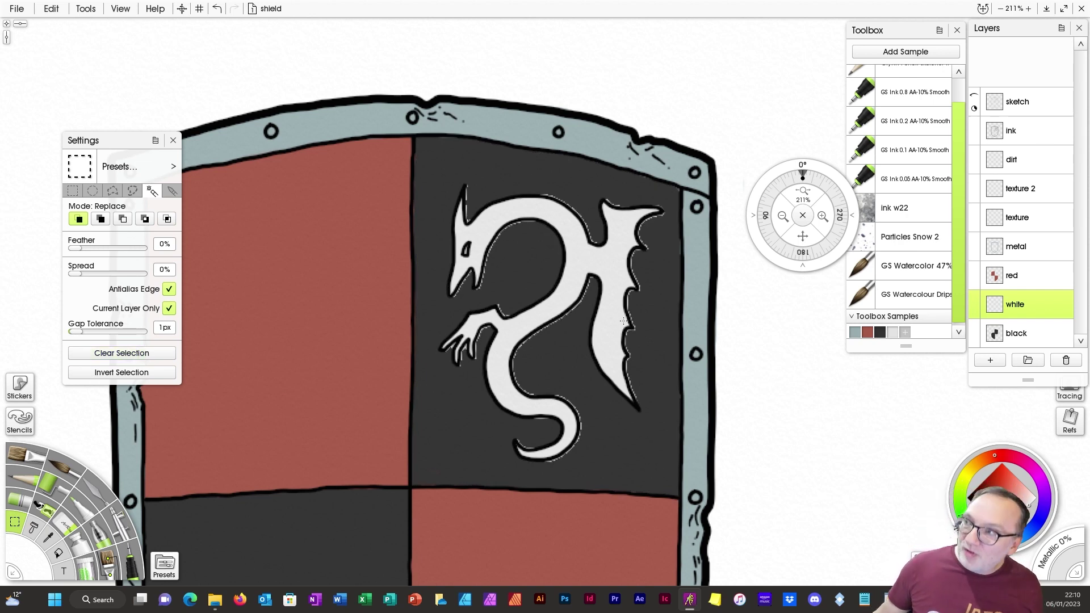
Step: Erase the leftover off-white fringe around the dragon's outline on the white layer with a 2% size eraser
click(66, 527)
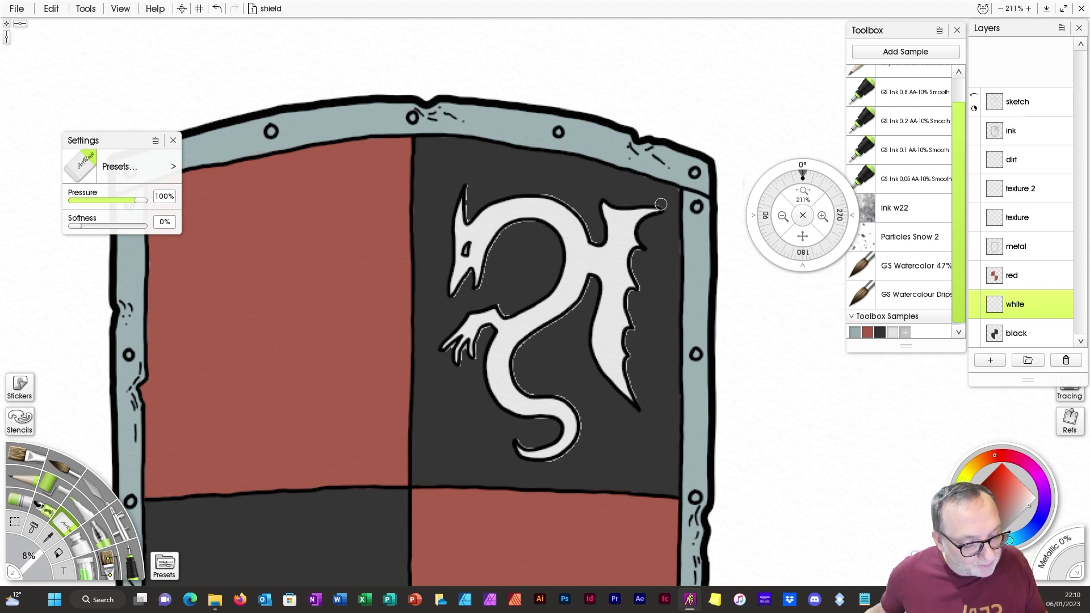
key(bracketright)
key(bracketright)
key(bracketright)
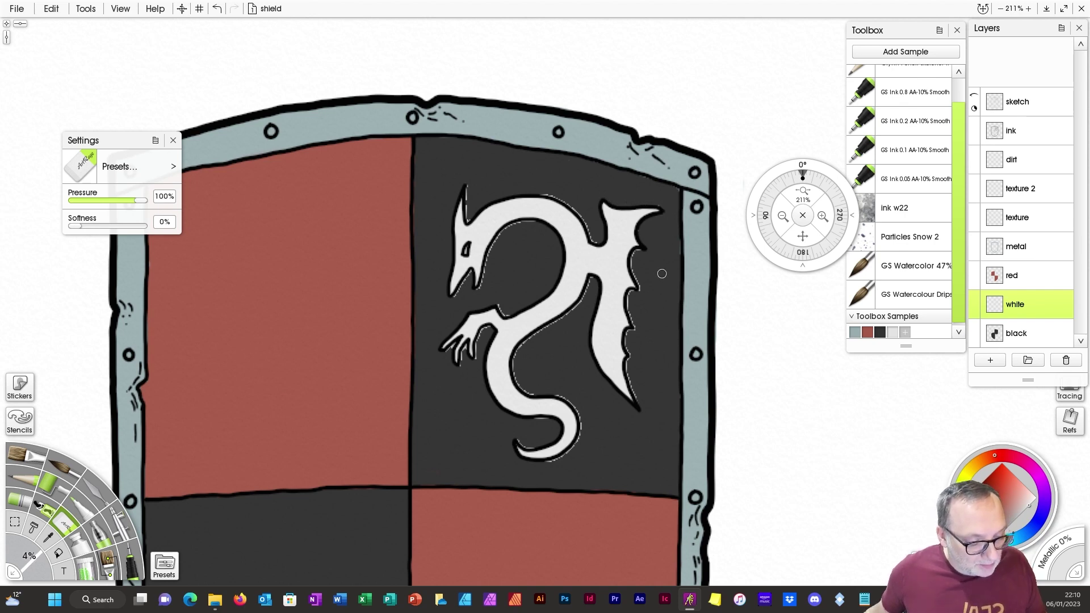
key(bracketleft)
key(bracketleft)
key(bracketleft)
key(bracketleft)
key(bracketleft)
key(bracketleft)
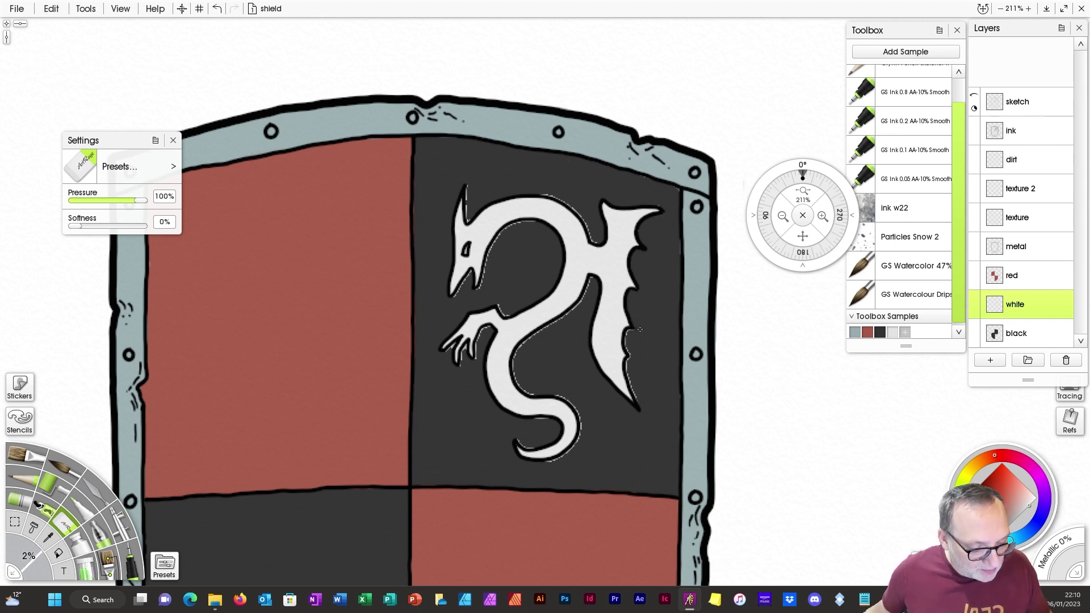
drag(628, 386, 642, 388)
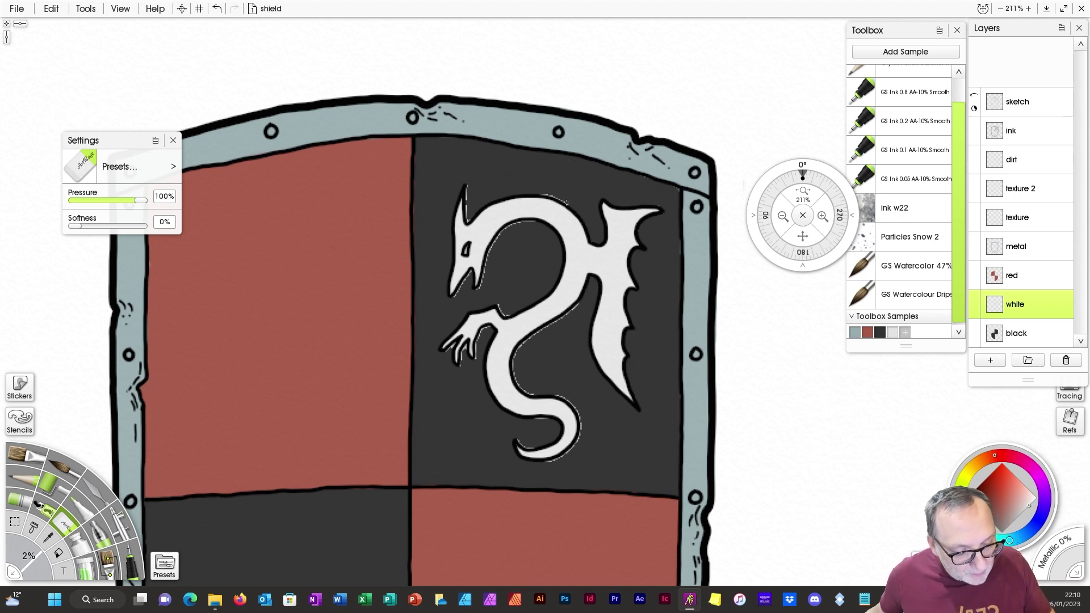
mouse_move(453, 294)
mouse_down()
mouse_move(468, 248)
mouse_move(486, 283)
mouse_move(514, 224)
mouse_up()
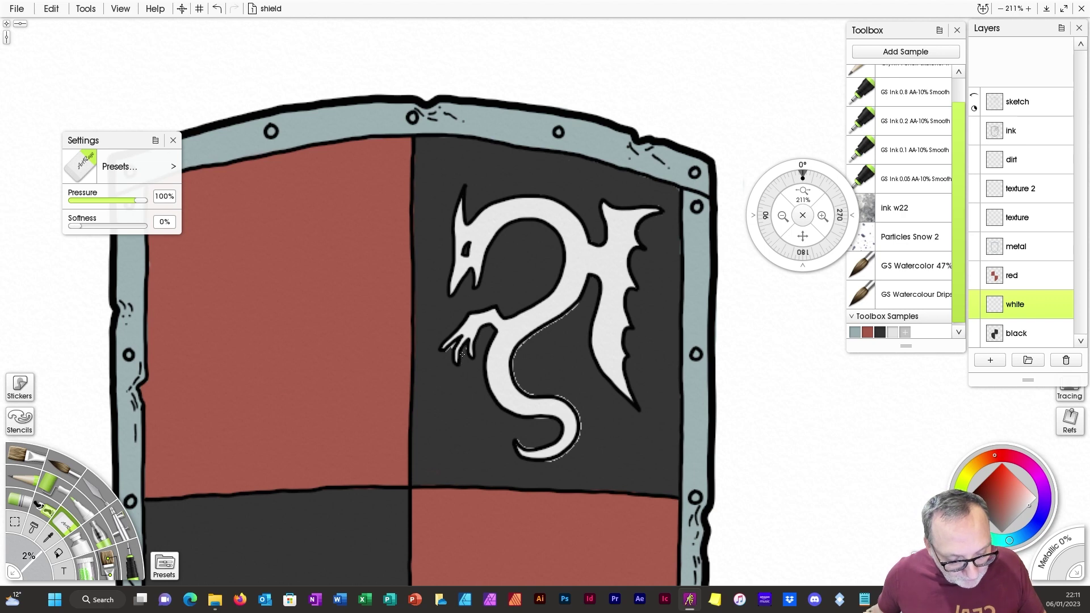
mouse_move(576, 303)
mouse_down()
mouse_move(520, 342)
mouse_move(529, 391)
mouse_move(575, 445)
mouse_move(544, 419)
mouse_up()
click(803, 193)
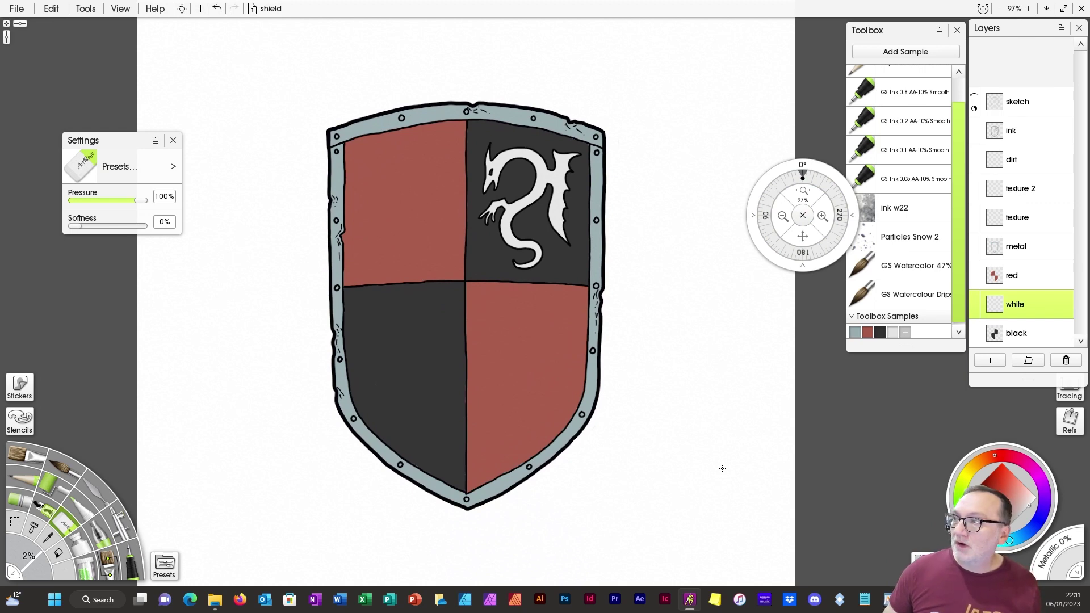
Step: Select the metal layer's painted area and set up the ink w22 brush at 150% size on the texture layer
drag(802, 192, 820, 193)
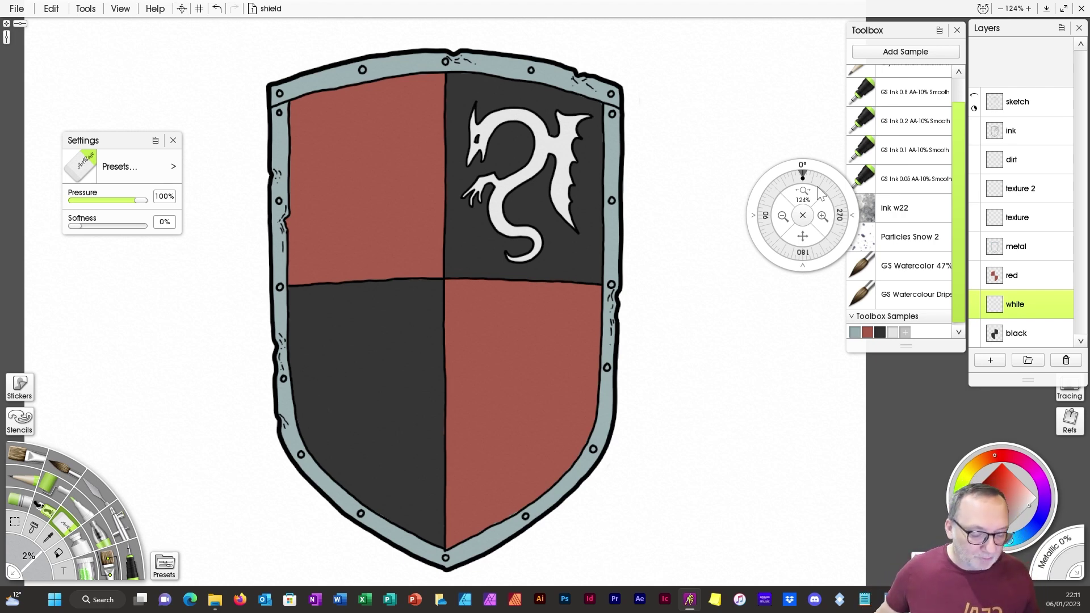
drag(804, 199, 783, 202)
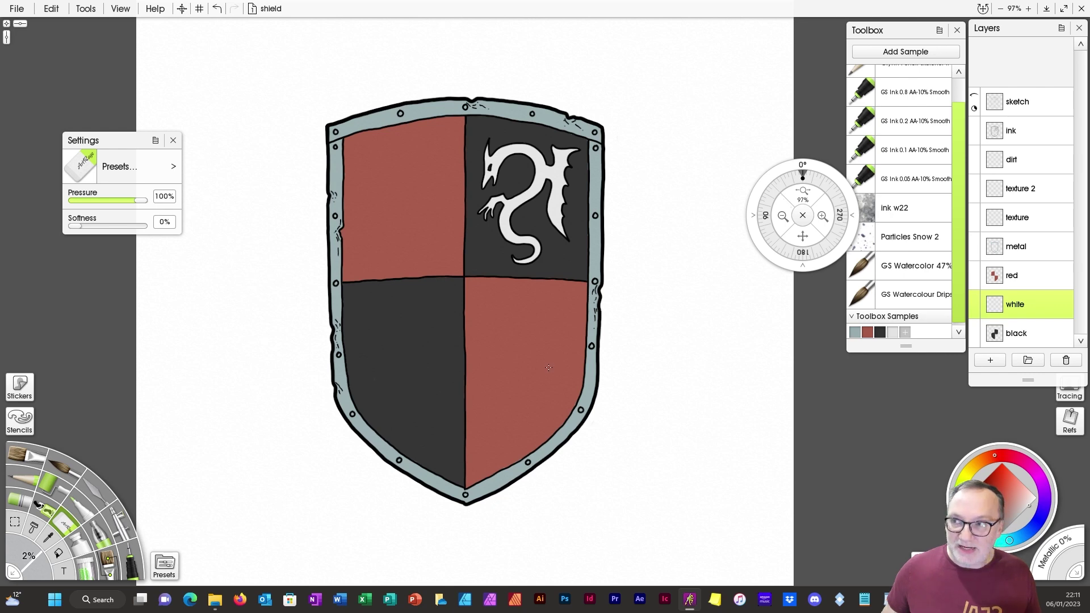
click(1020, 244)
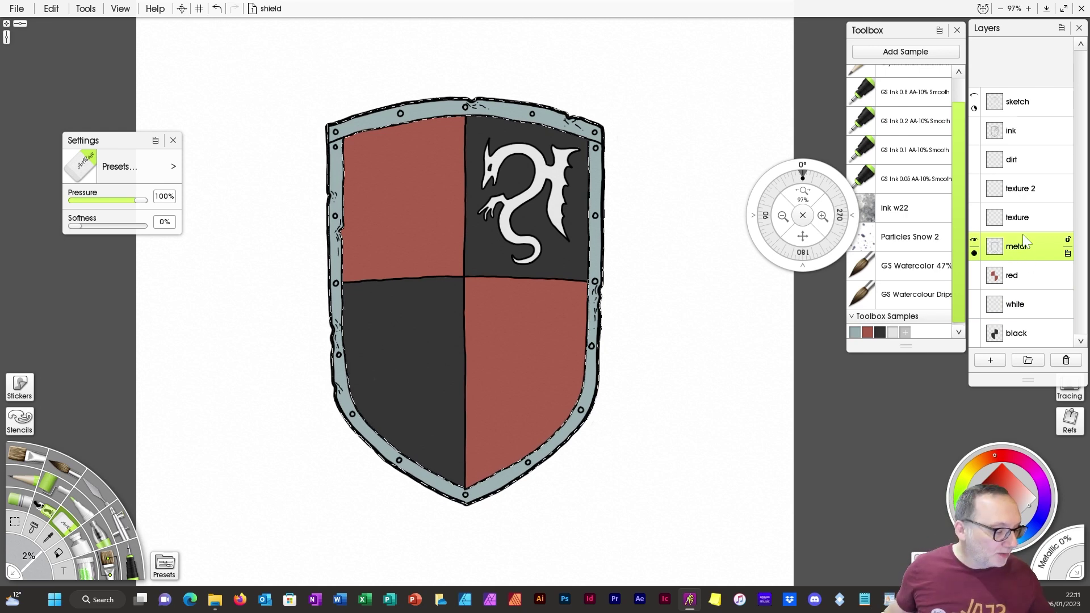
click(1028, 221)
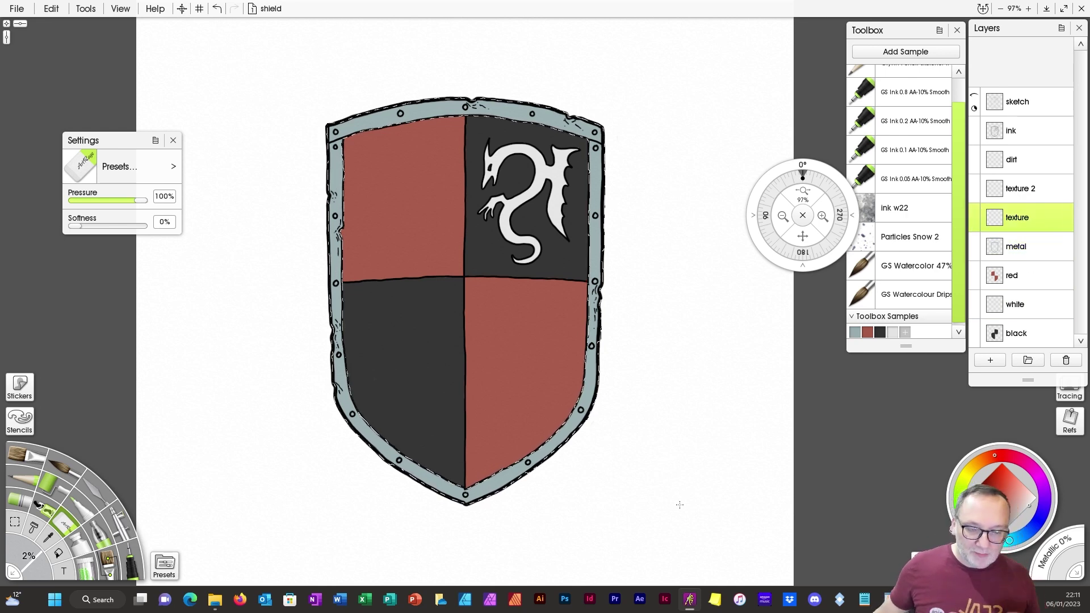
click(900, 214)
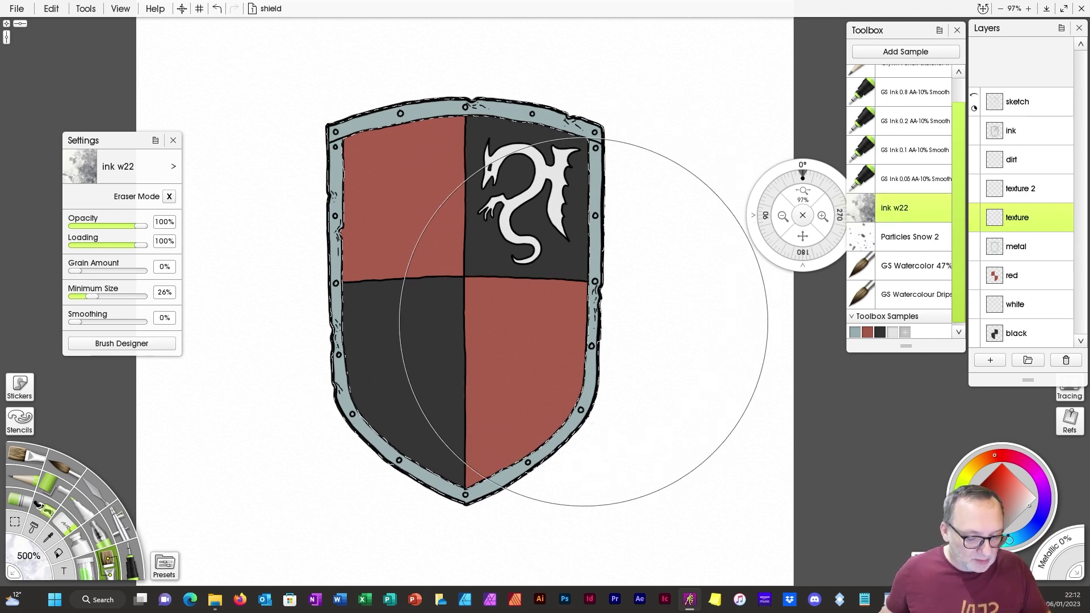
key([)
key([)
key([)
key([)
key([)
key([)
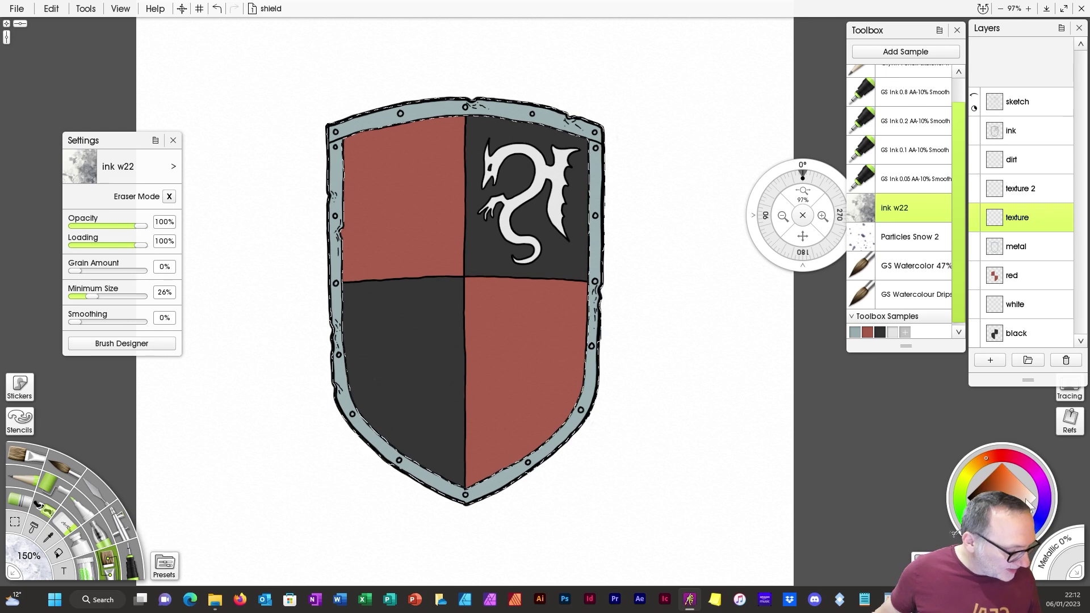
Step: Choose a rusty brown, save it as a toolbox sample, and paint rust texture around the selected metal border on the texture layer
click(1029, 504)
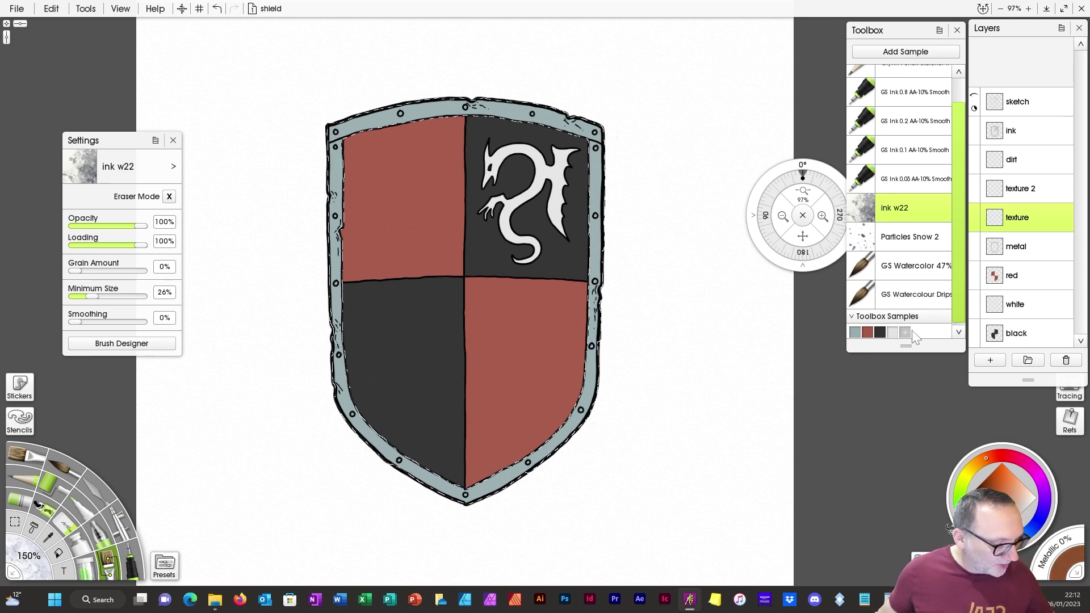
drag(909, 347, 907, 366)
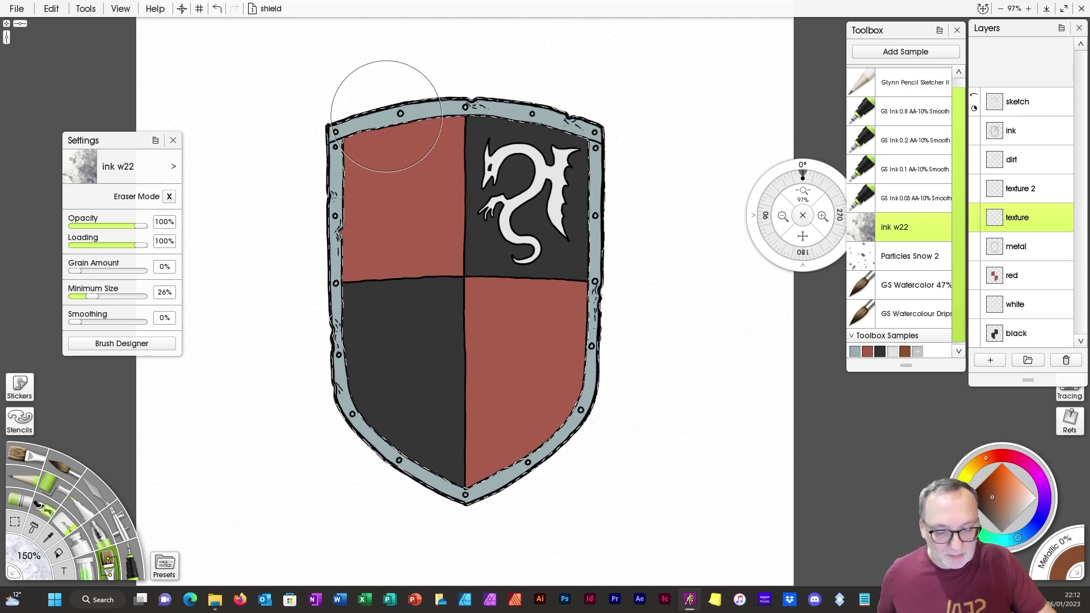
mouse_move(386, 116)
mouse_down()
mouse_move(348, 138)
mouse_move(338, 208)
mouse_move(340, 153)
mouse_move(350, 439)
mouse_move(363, 456)
mouse_move(551, 424)
mouse_up()
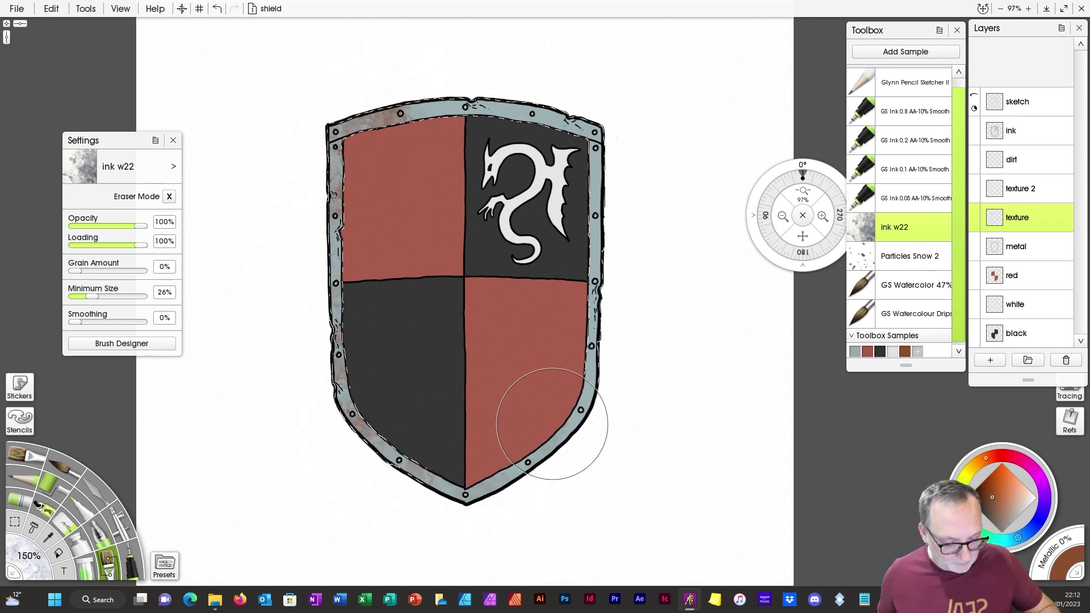
mouse_move(569, 118)
mouse_down()
mouse_move(650, 146)
mouse_move(621, 228)
mouse_up()
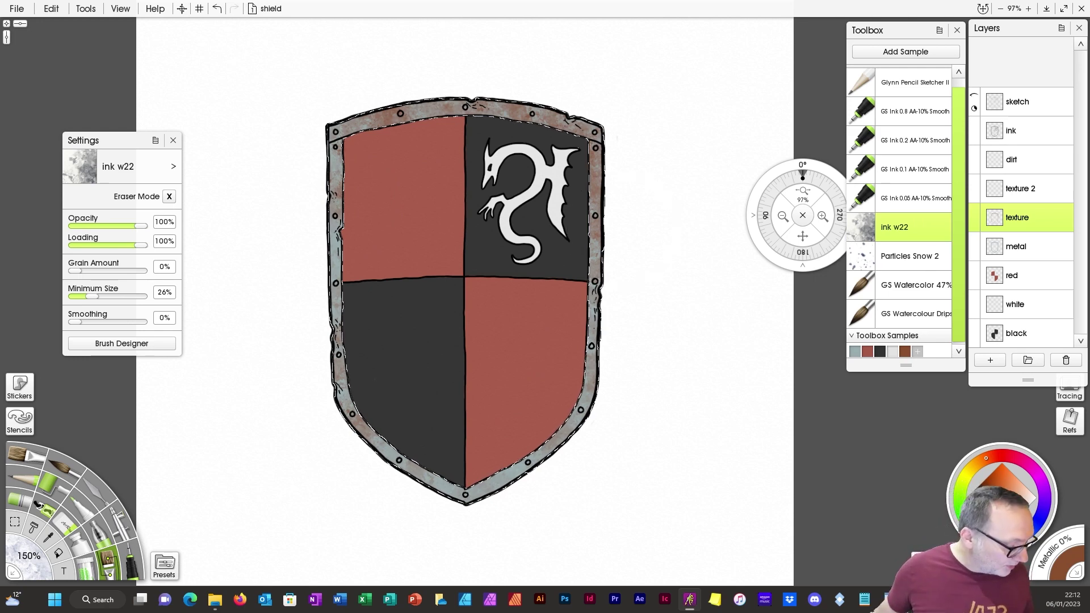
mouse_move(362, 118)
mouse_down()
mouse_move(330, 363)
mouse_move(408, 444)
mouse_move(526, 480)
mouse_move(600, 294)
mouse_move(574, 100)
mouse_up()
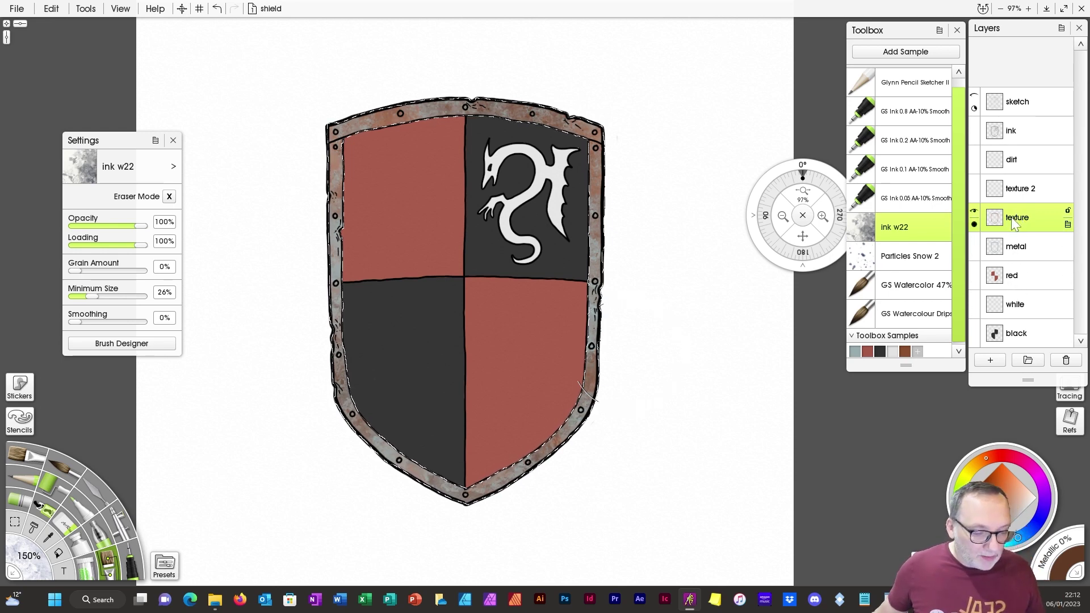
Step: Move the texture 2 layer between metal and red, and clear the border selection
click(1028, 194)
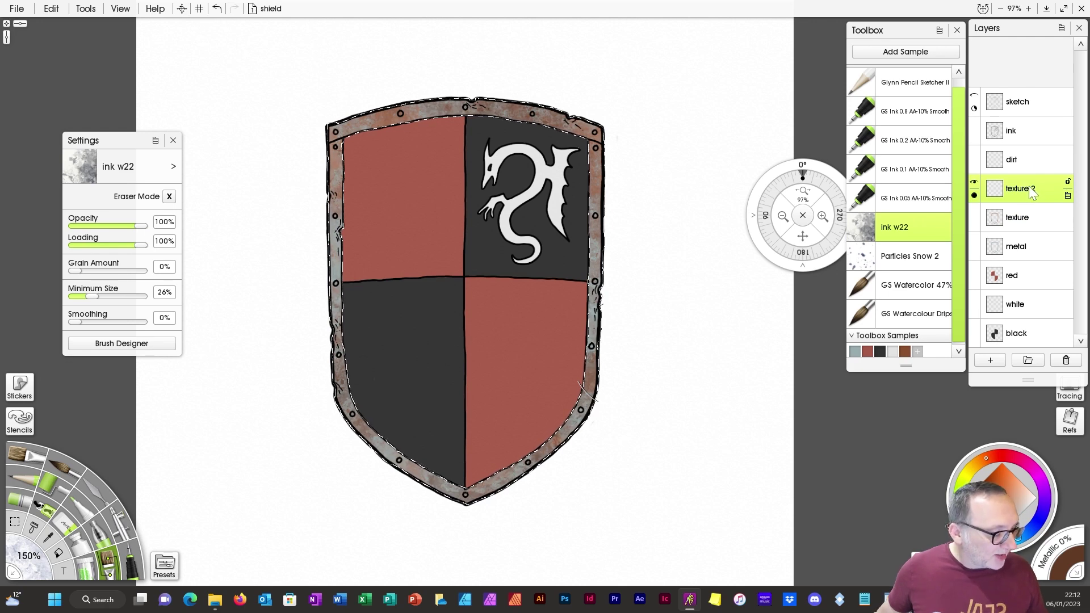
drag(1030, 186, 1028, 272)
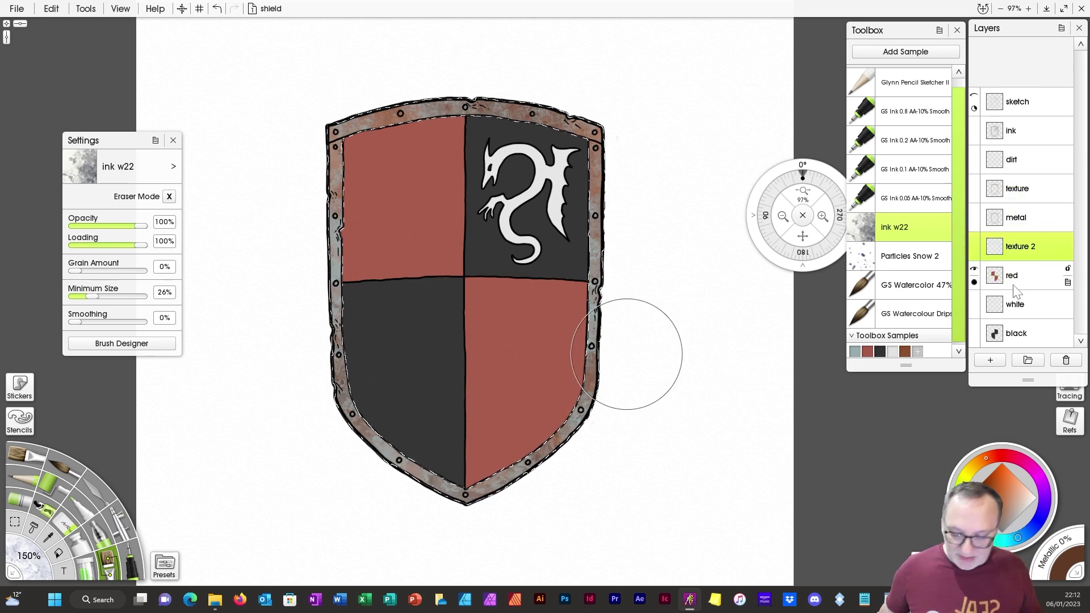
key(s)
click(130, 355)
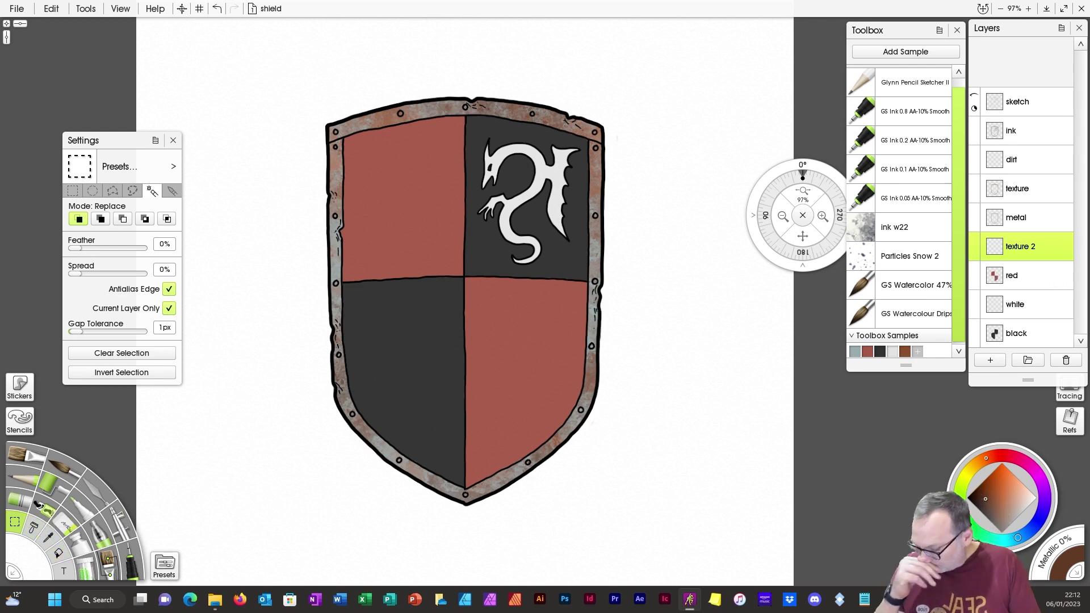
Step: Select the whole shield by magic-wand selecting the area outside its outline on the ink layer and inverting the selection
click(1020, 132)
click(659, 330)
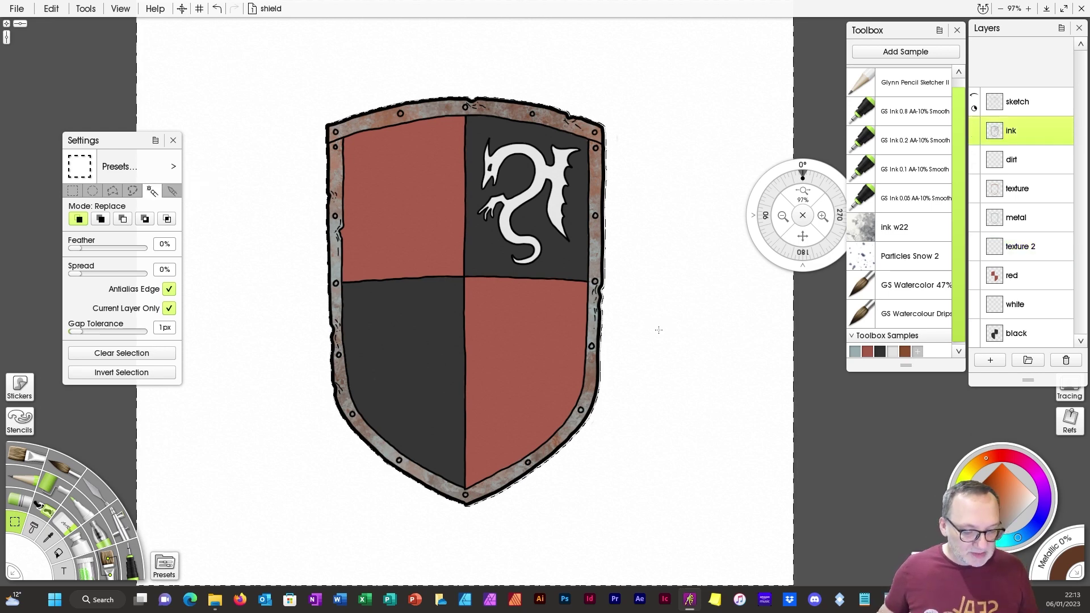
click(149, 375)
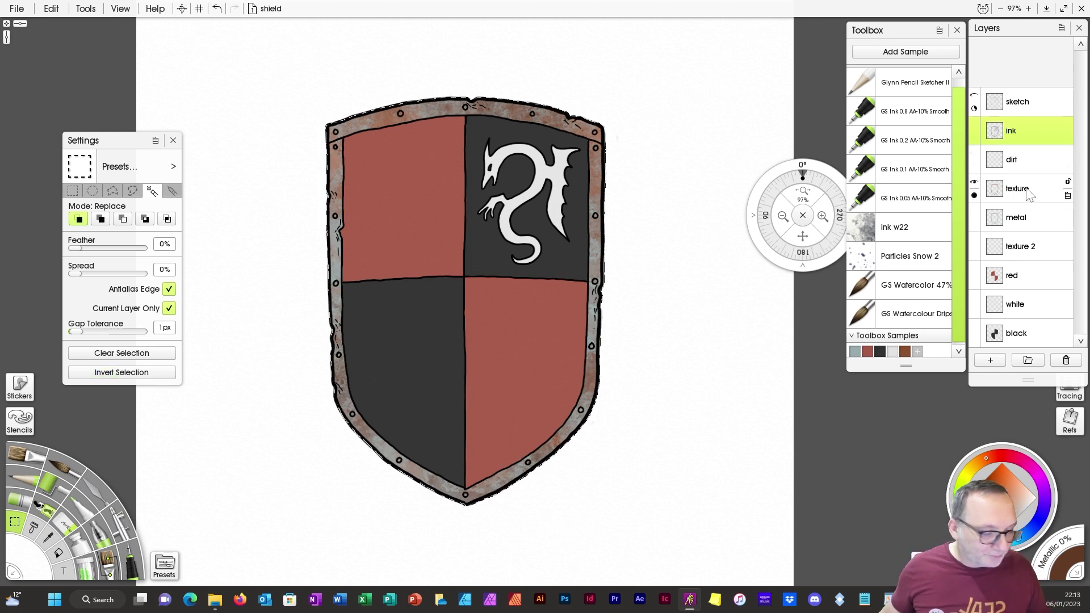
Step: Paint mottled grey-brown weathering over the four quarters and dragon on the texture 2 layer with the ink w22 brush
click(1028, 252)
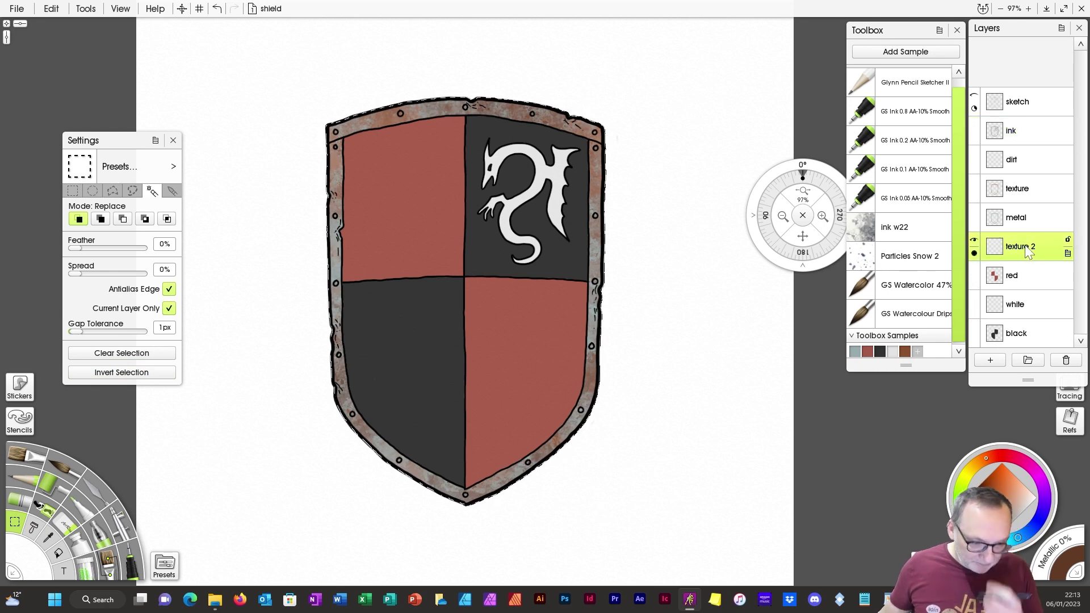
click(896, 227)
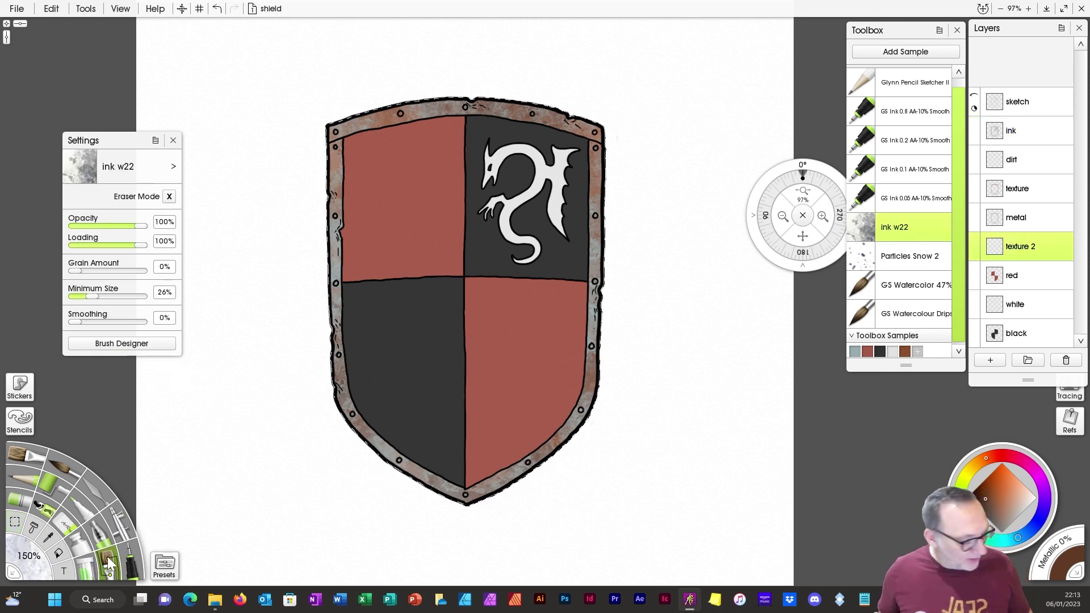
drag(982, 458, 978, 461)
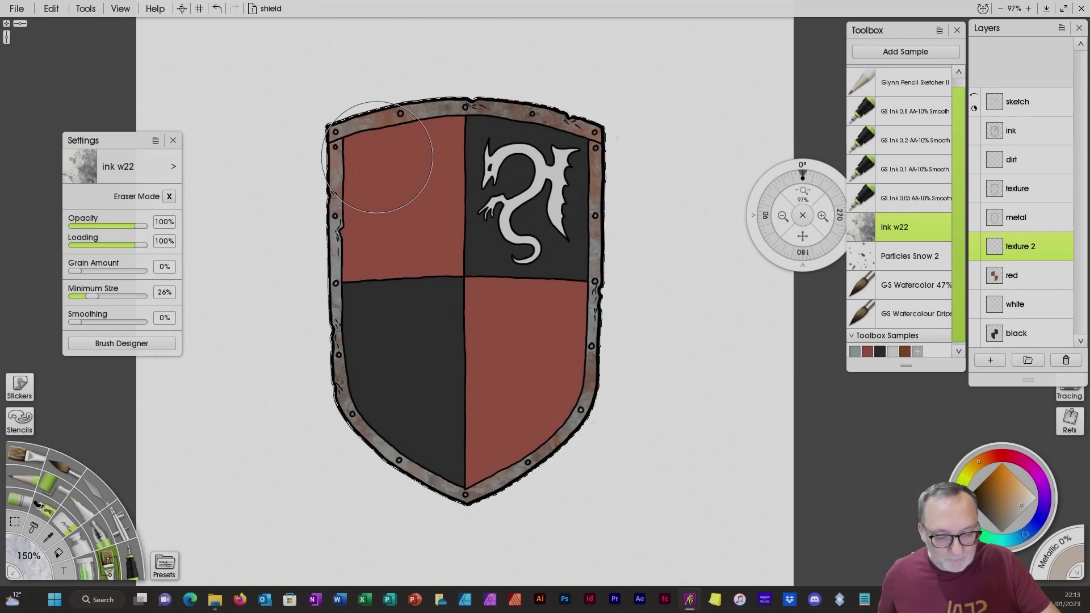
mouse_move(378, 158)
mouse_down()
mouse_move(367, 207)
mouse_move(459, 130)
mouse_move(474, 184)
mouse_move(398, 253)
mouse_move(358, 323)
mouse_move(416, 374)
mouse_move(422, 252)
mouse_move(463, 352)
mouse_move(443, 451)
mouse_move(405, 437)
mouse_move(503, 431)
mouse_move(547, 379)
mouse_move(511, 335)
mouse_move(550, 250)
mouse_move(533, 148)
mouse_move(461, 286)
mouse_move(558, 169)
mouse_move(583, 187)
mouse_move(528, 400)
mouse_move(449, 247)
mouse_move(531, 118)
mouse_up()
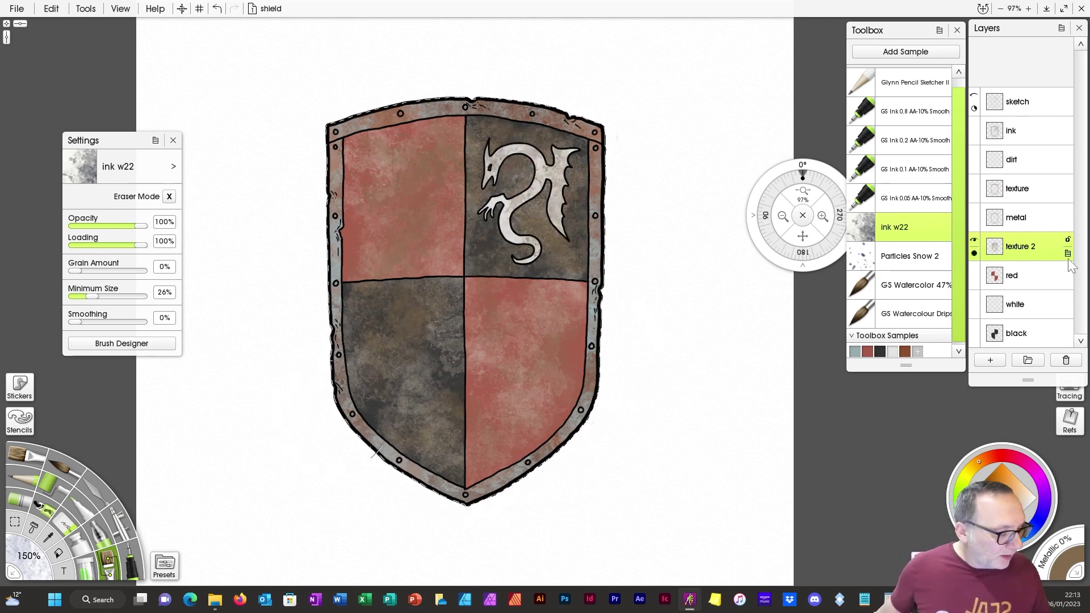
Step: Try the Soft Light, Color Burn, Linear Burn, Overlay and Pin Light blend modes on the texture 2 layer
click(1067, 253)
mouse_move(930, 351)
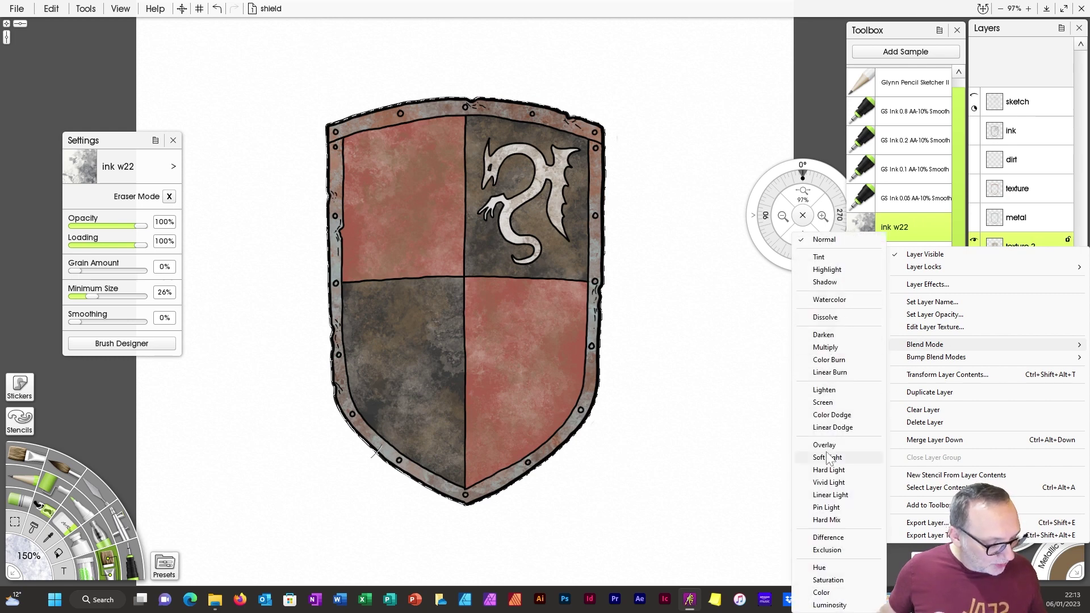
click(827, 458)
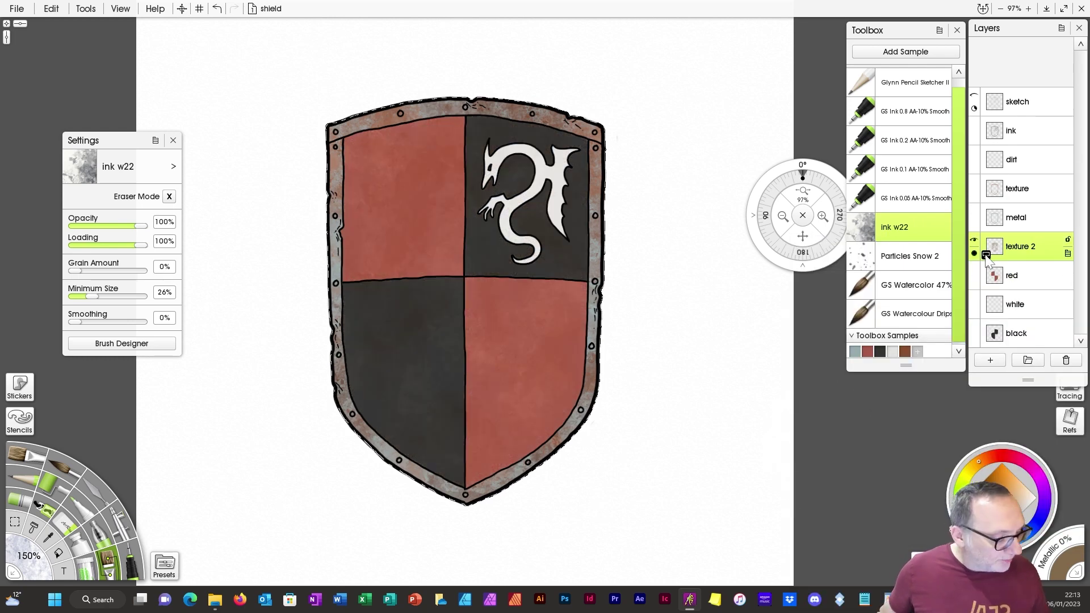
click(986, 257)
click(1028, 332)
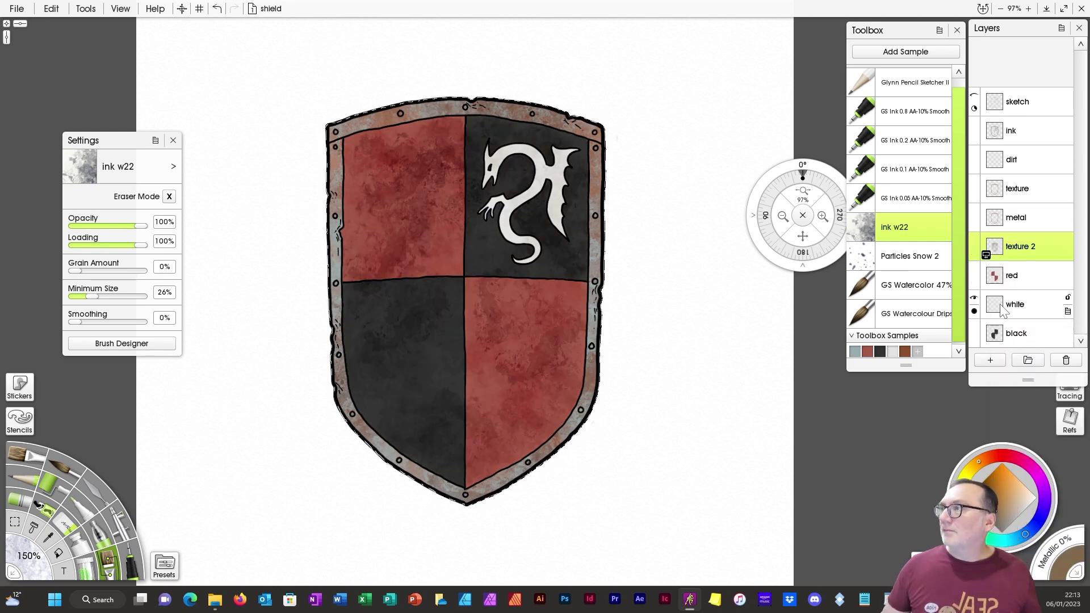
click(986, 255)
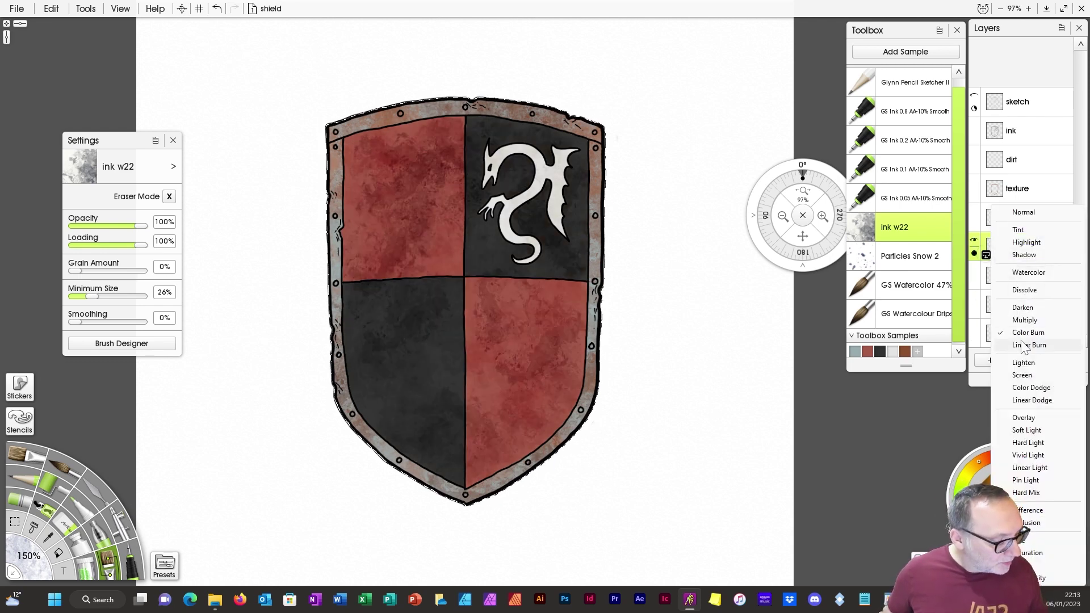
click(1028, 345)
click(986, 255)
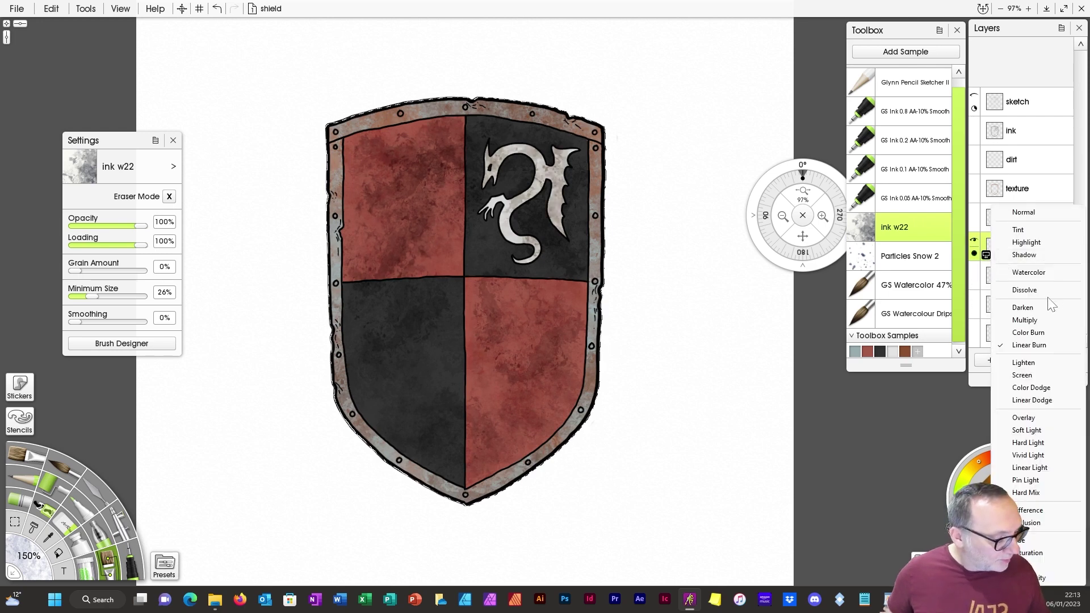
click(1023, 417)
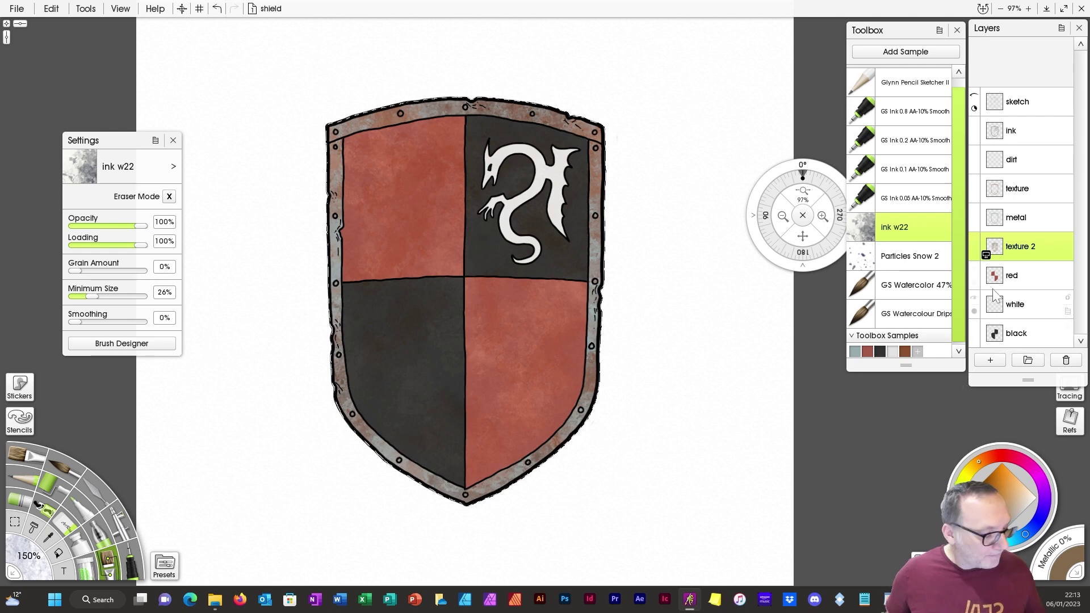
click(985, 255)
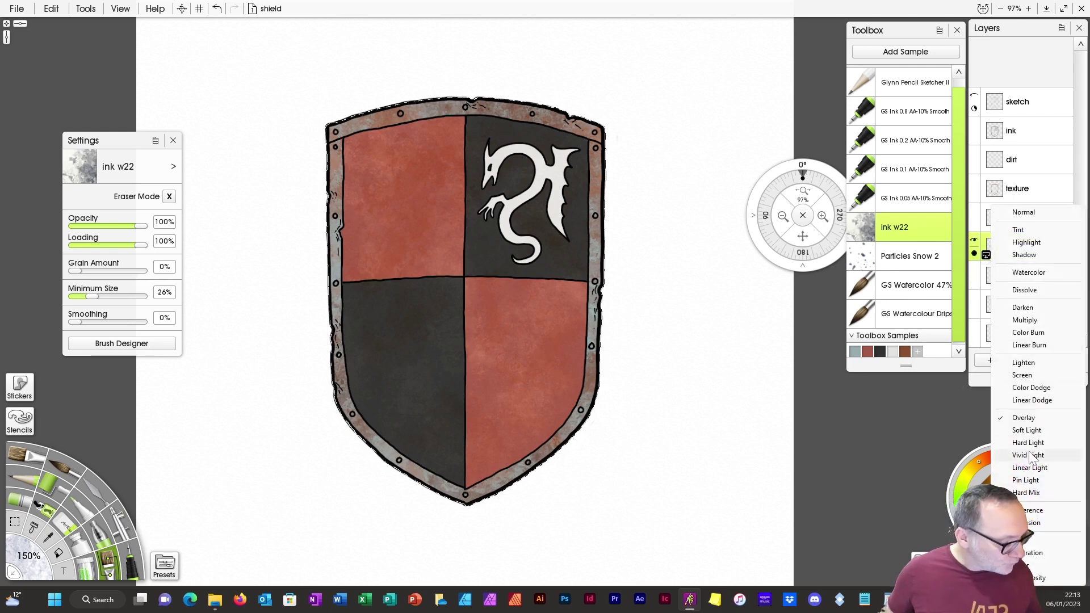
click(1026, 430)
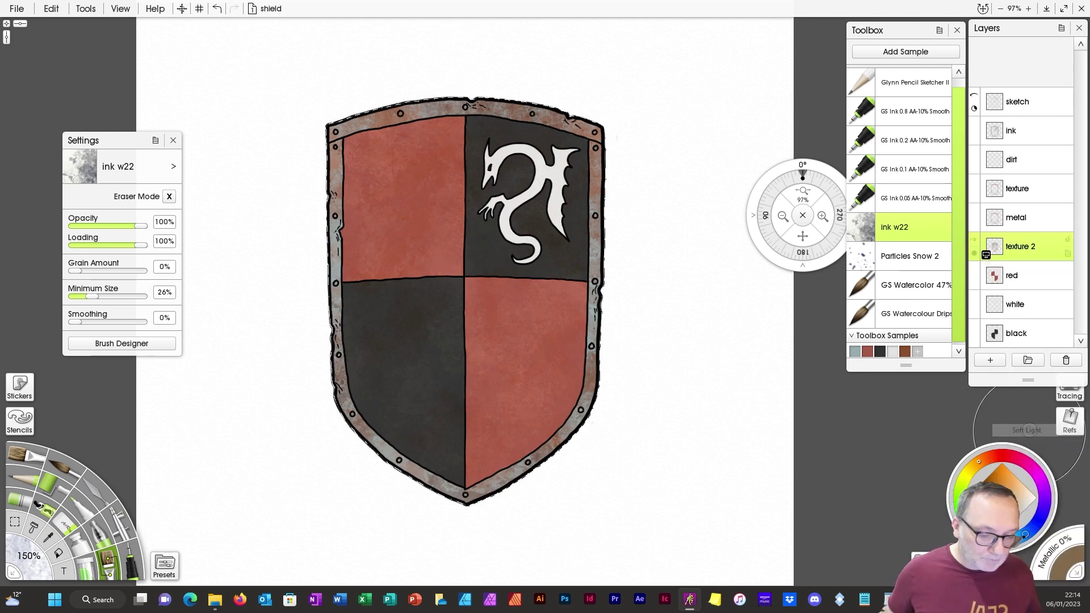
click(986, 254)
click(1022, 480)
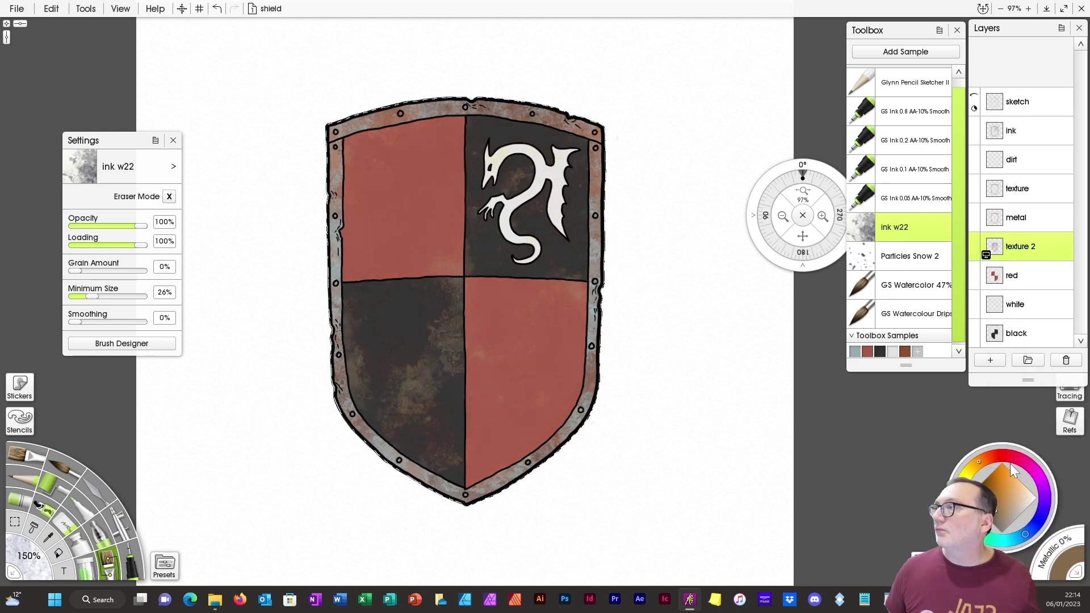
Step: Set the texture 2 layer's blend mode to Multiply with reduced opacity, and clear the shield selection
click(986, 255)
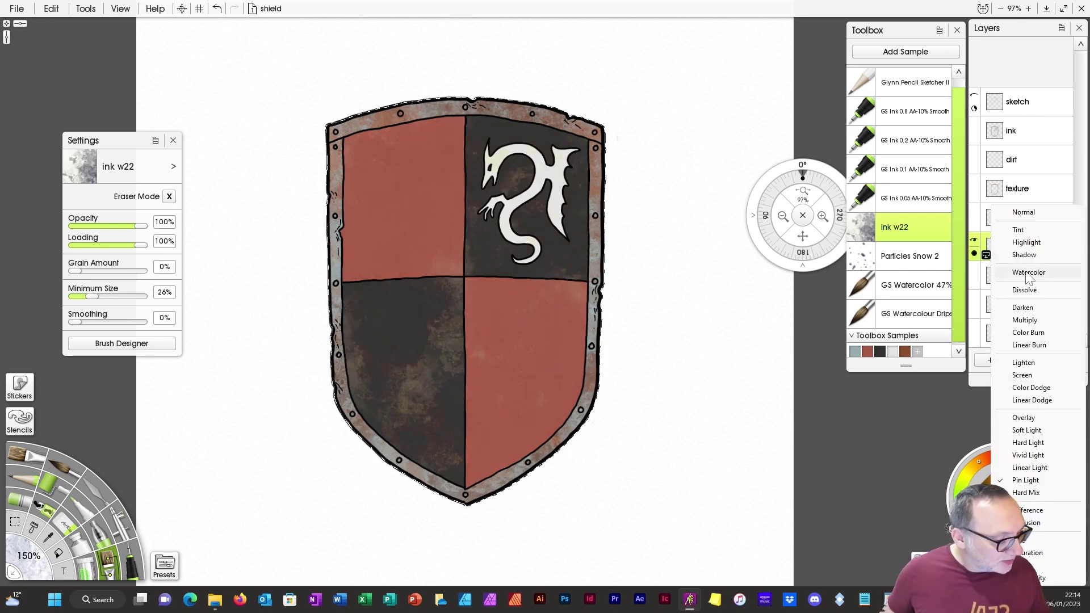
click(1023, 319)
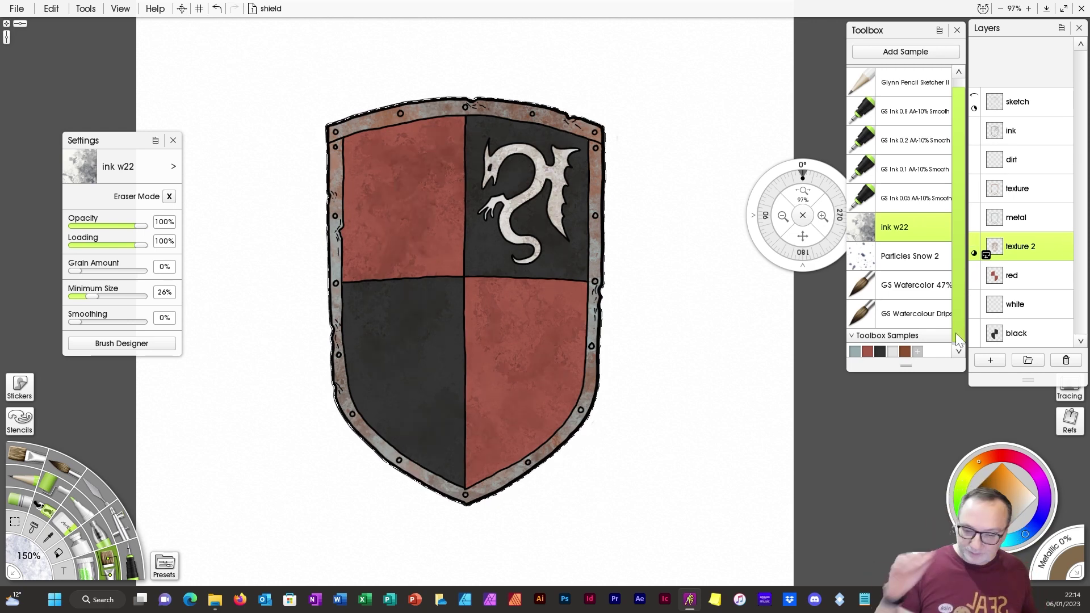
click(14, 521)
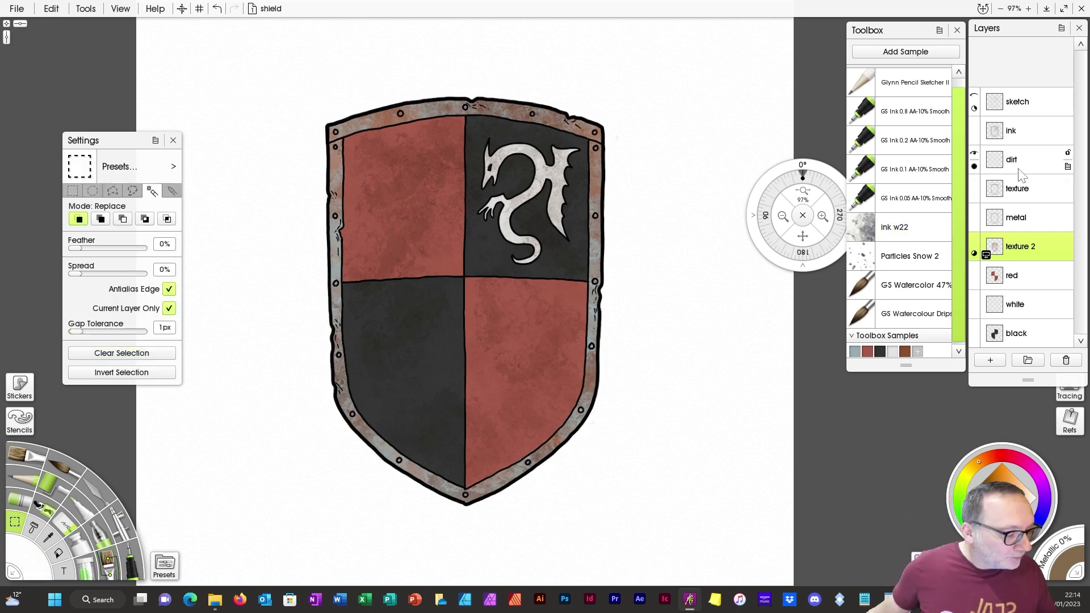
Step: Add a layer above texture, and select the whole shield by magic-wand selecting outside its outline on the ink layer and inverting
click(1018, 189)
click(989, 360)
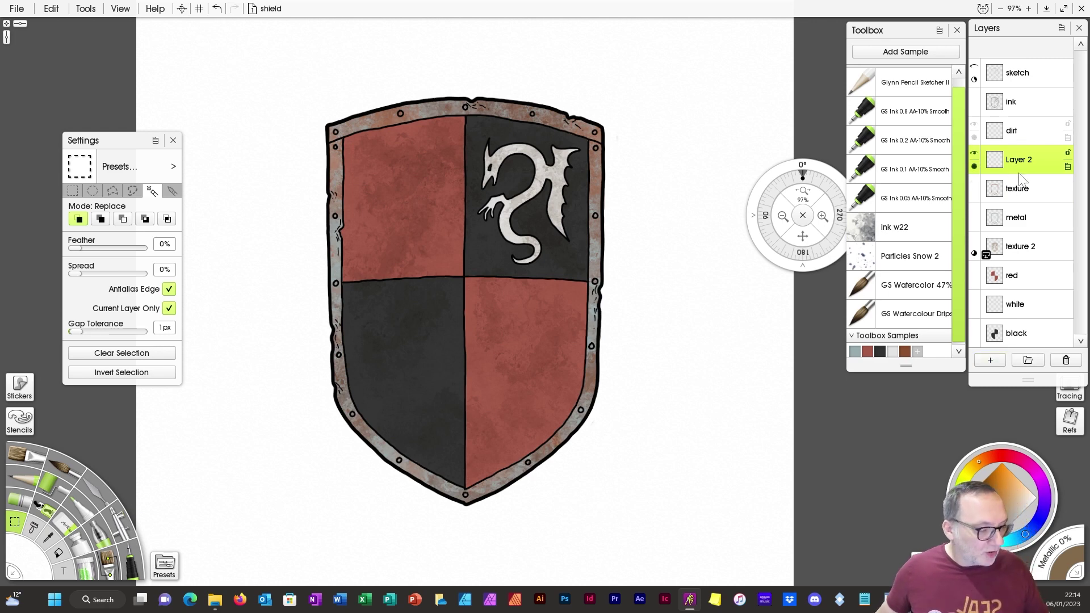
click(1015, 105)
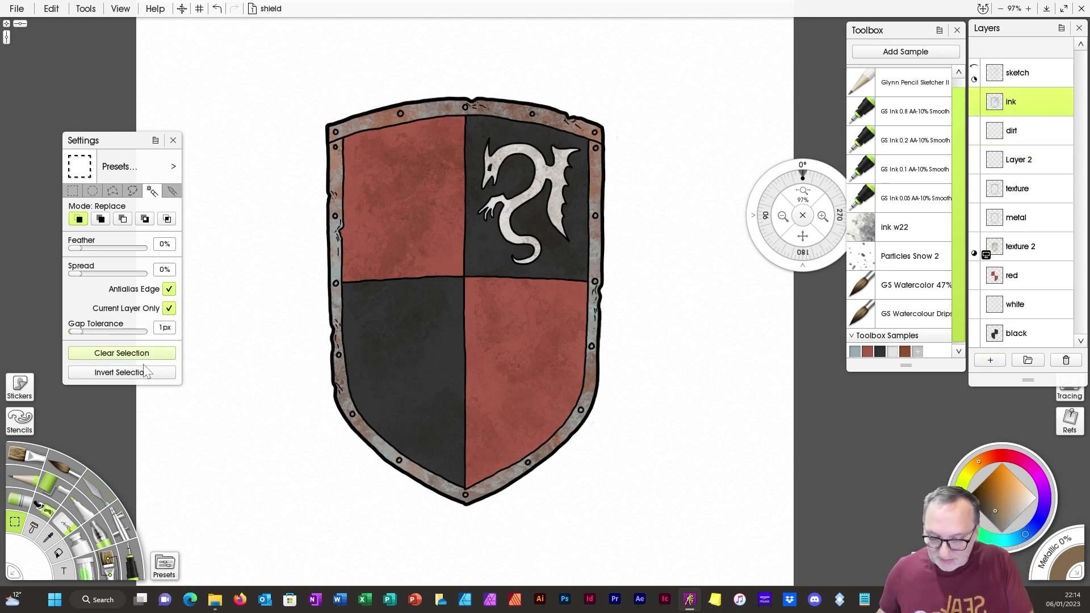
click(671, 277)
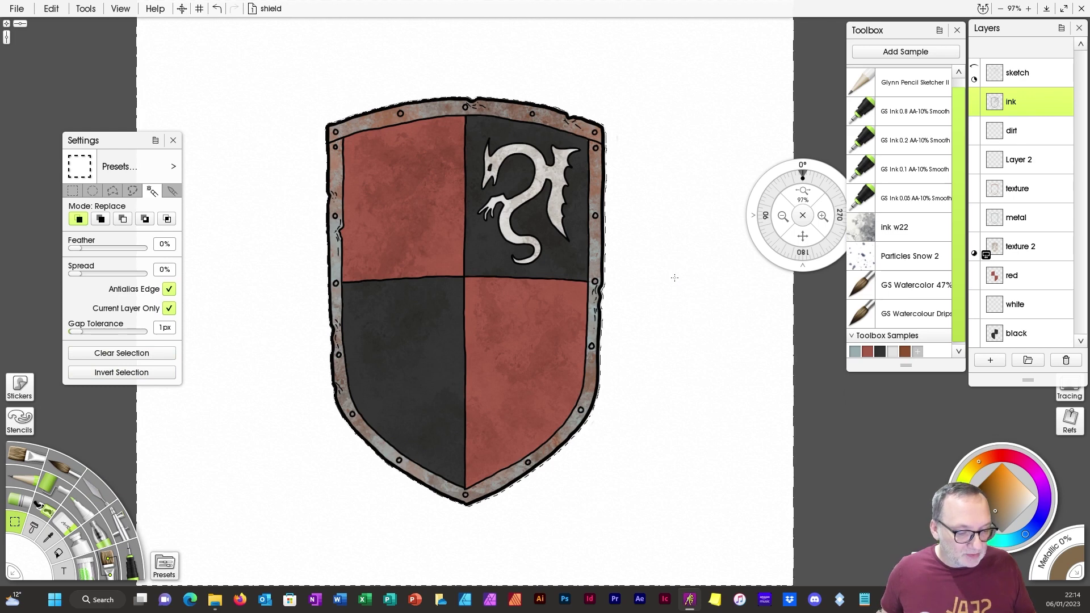
click(141, 378)
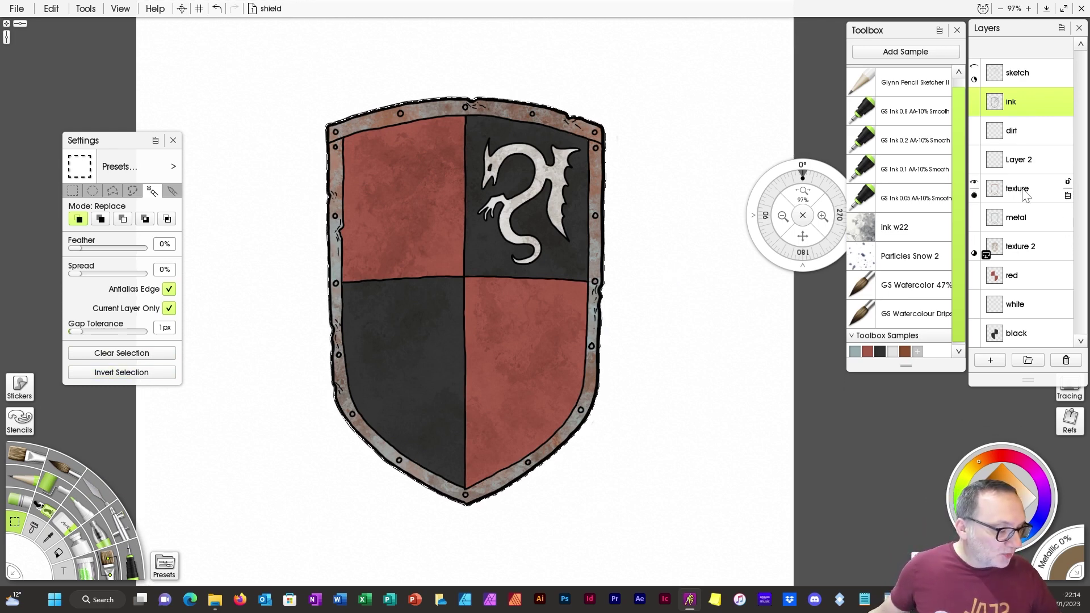
Step: Rename the new layer above texture as "texture overall"
click(1021, 162)
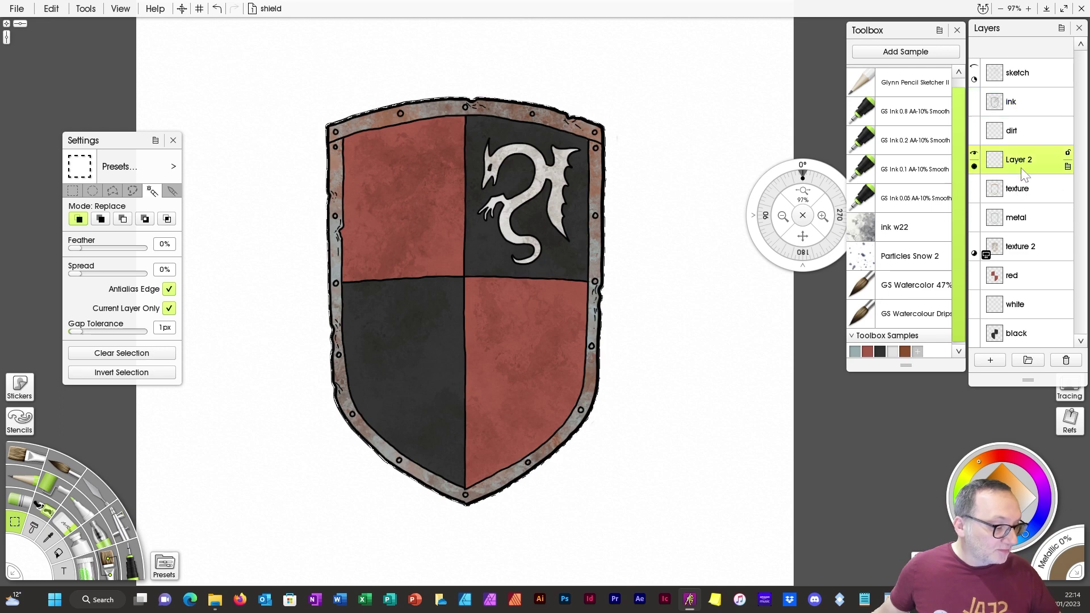
double_click(1020, 161)
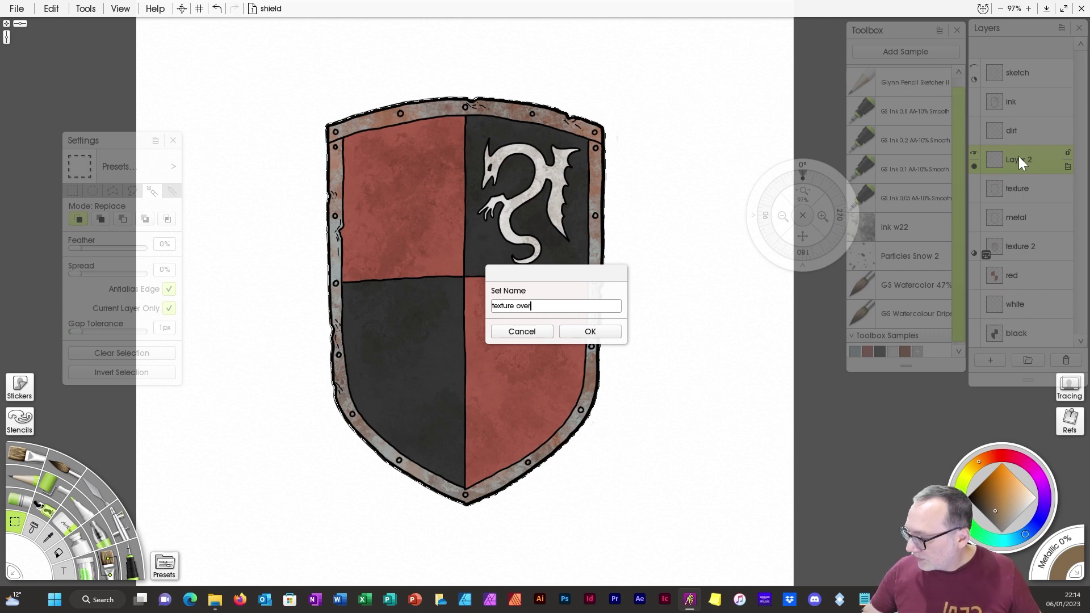
text(texture overall)
key(Return)
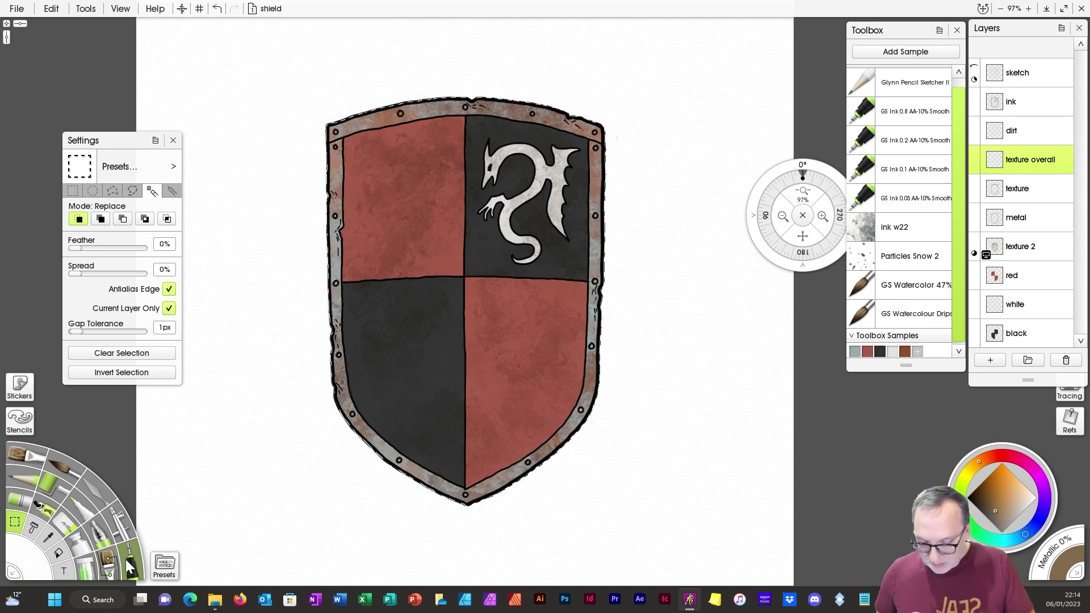
Step: Paint mottled brown weathering over the shield and its border on the texture overall layer with the ink w22 brush at 108% size
click(903, 234)
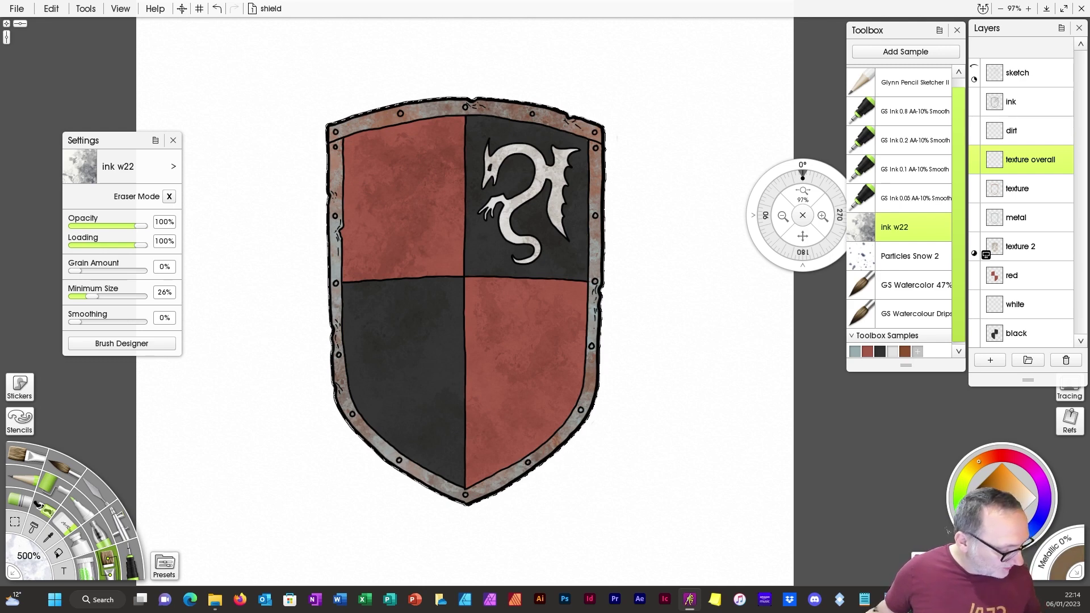
key(bracketleft)
key(bracketleft)
key(bracketleft)
key(bracketleft)
key(bracketleft)
key(bracketleft)
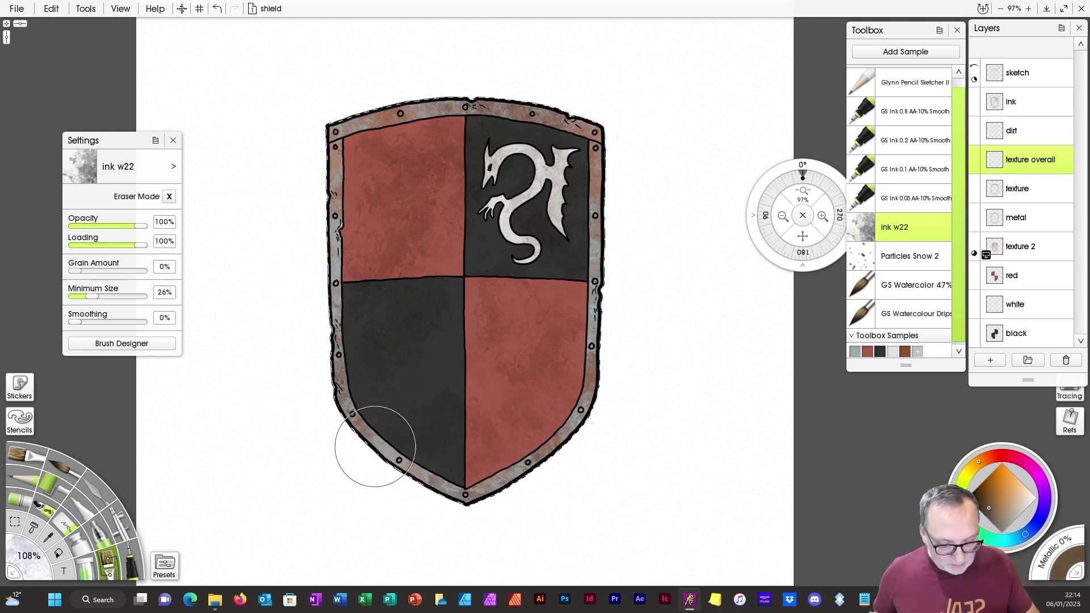
mouse_move(341, 385)
mouse_down()
mouse_move(381, 477)
mouse_move(484, 477)
mouse_move(593, 382)
mouse_move(453, 314)
mouse_move(324, 223)
mouse_move(479, 212)
mouse_move(387, 494)
mouse_up()
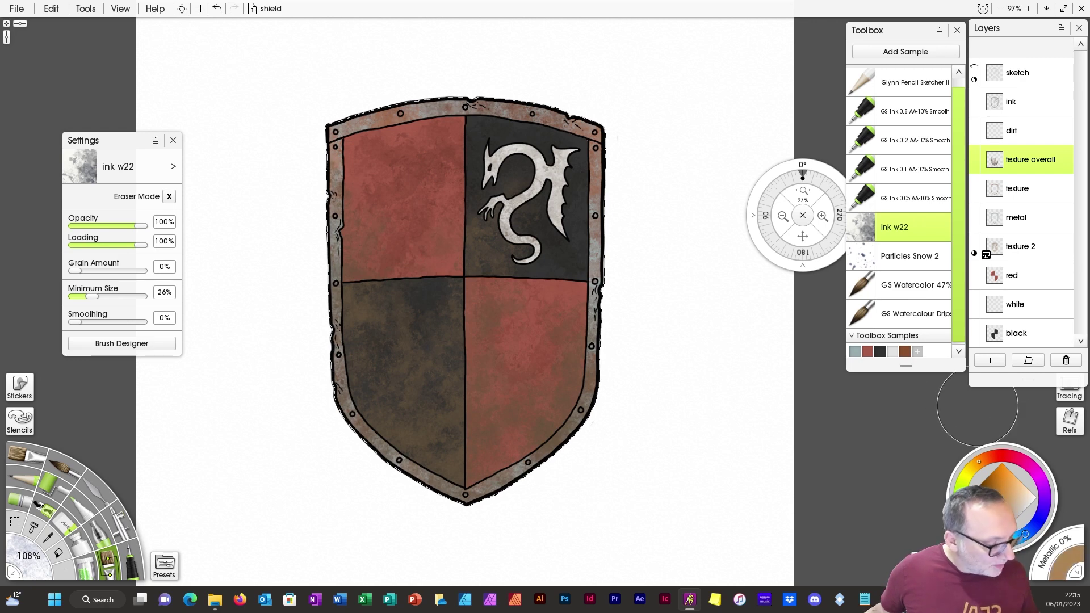
Step: Choose green and olive shades and paint mossy patches over the shield's quarters on the texture overall layer
drag(976, 472, 1043, 506)
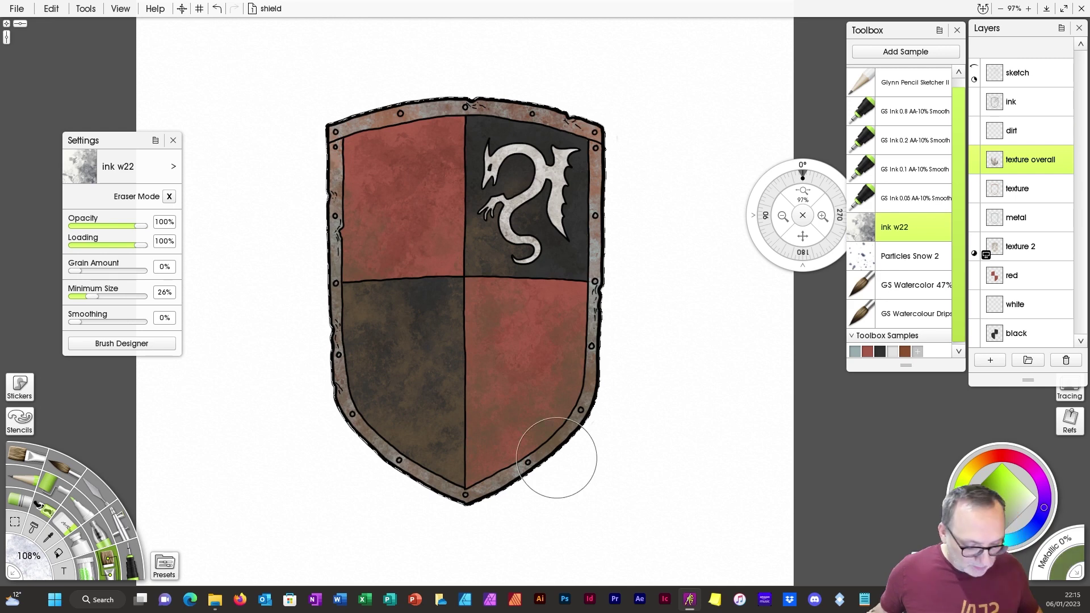
drag(584, 304, 580, 267)
mouse_move(537, 215)
mouse_down()
mouse_move(591, 261)
mouse_move(547, 377)
mouse_up()
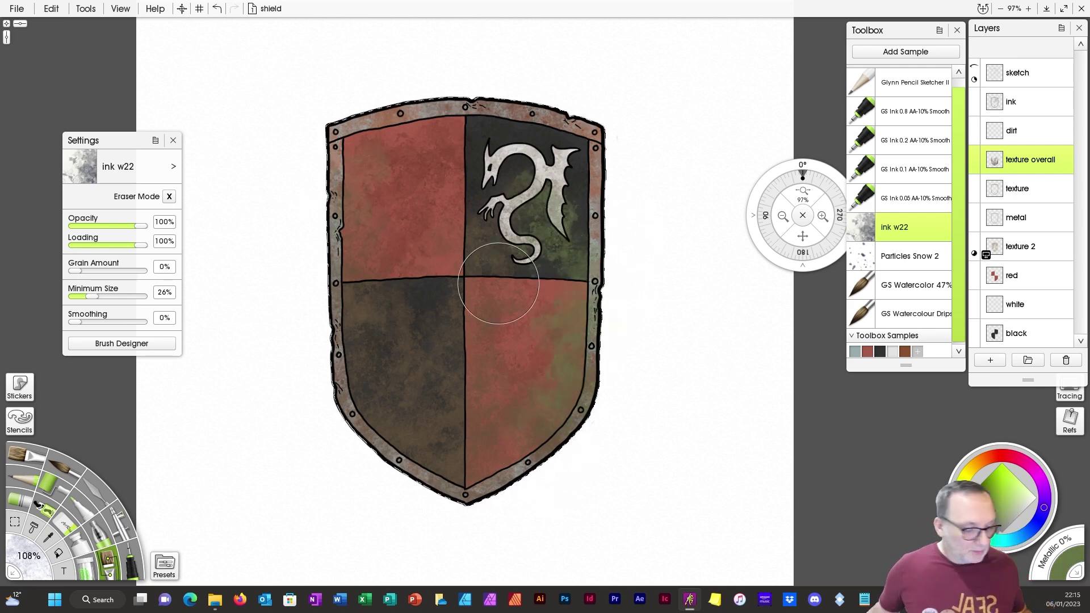
click(968, 470)
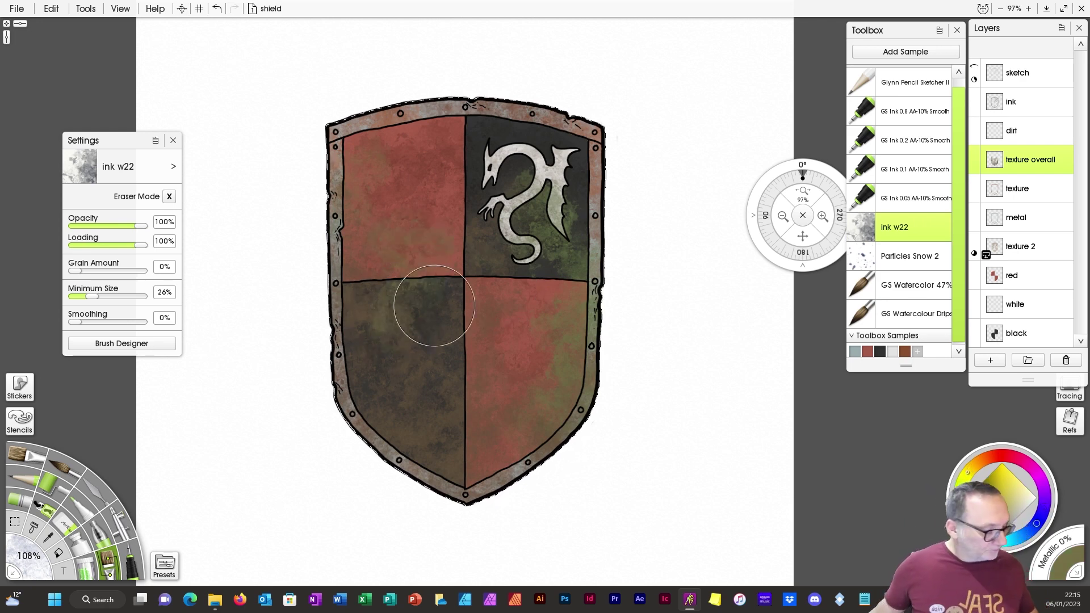
Step: Try the Color Dodge blend mode on the texture overall layer and return it to Normal
mouse_move(988, 165)
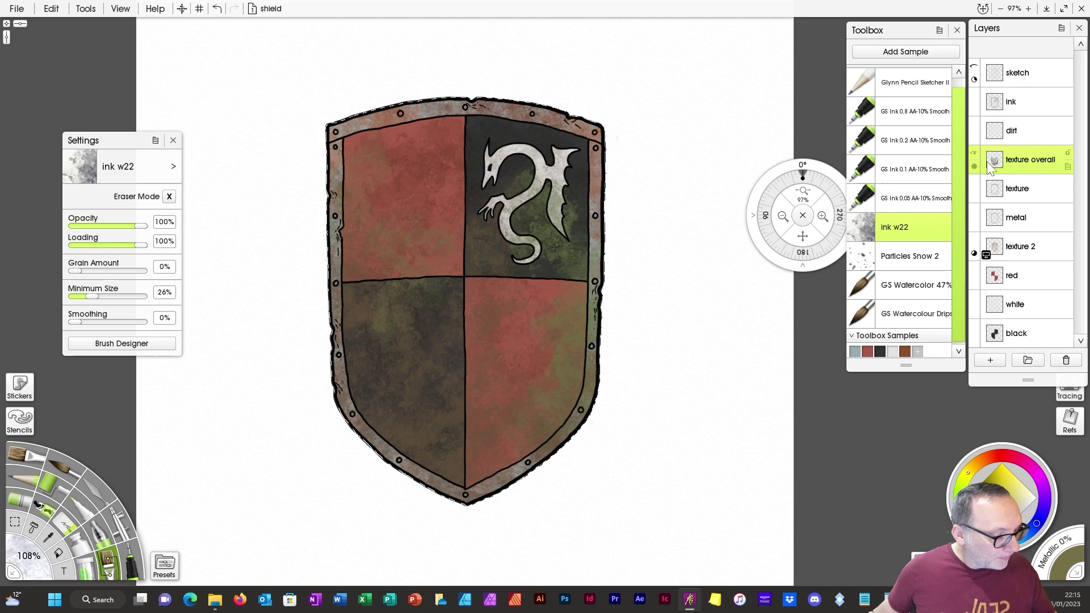
click(1067, 166)
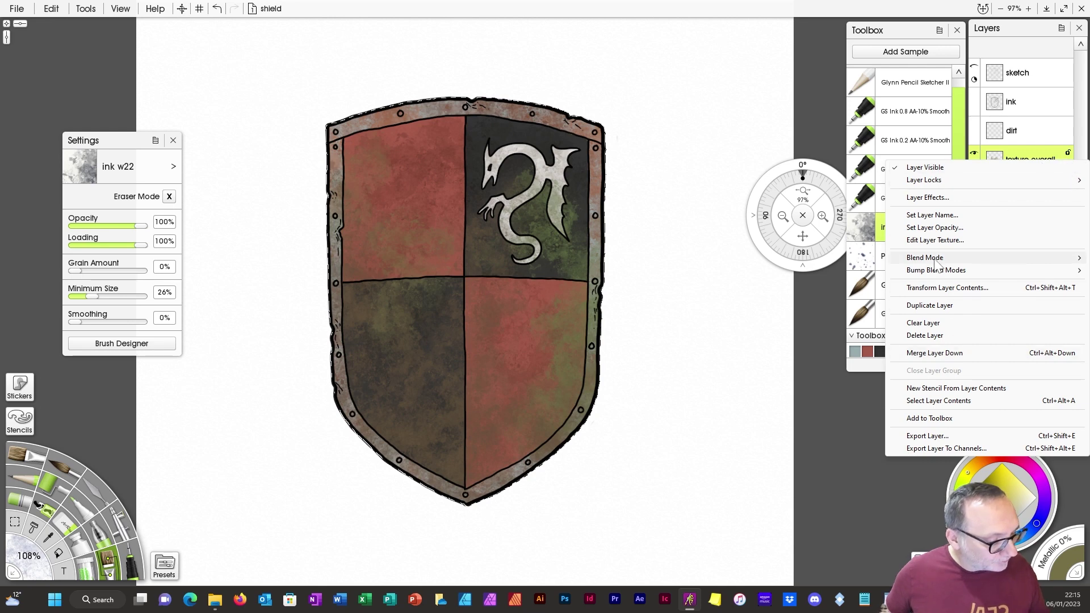
mouse_move(936, 259)
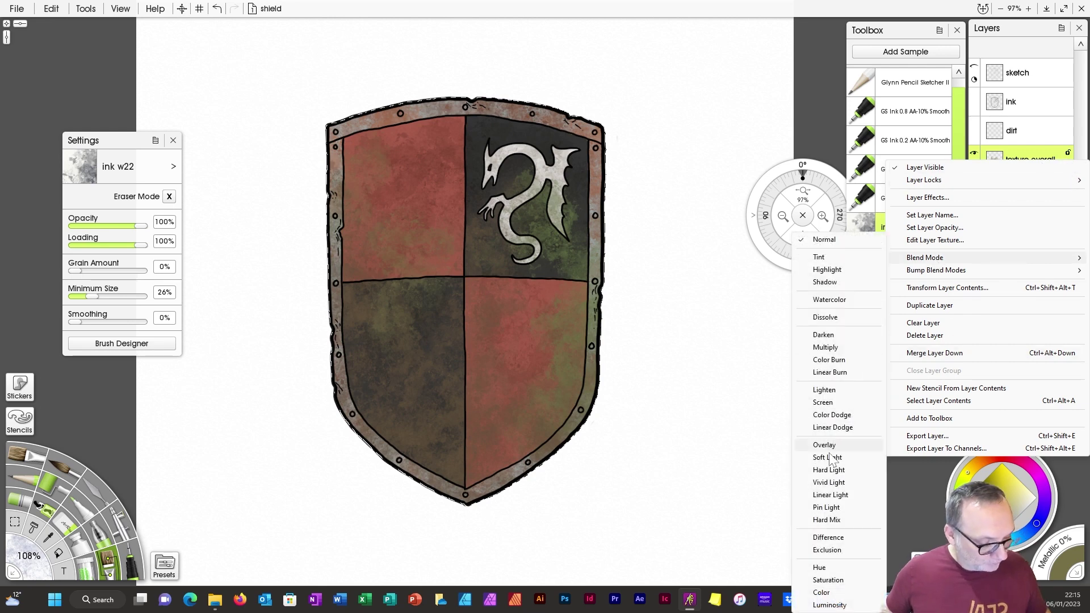
click(831, 417)
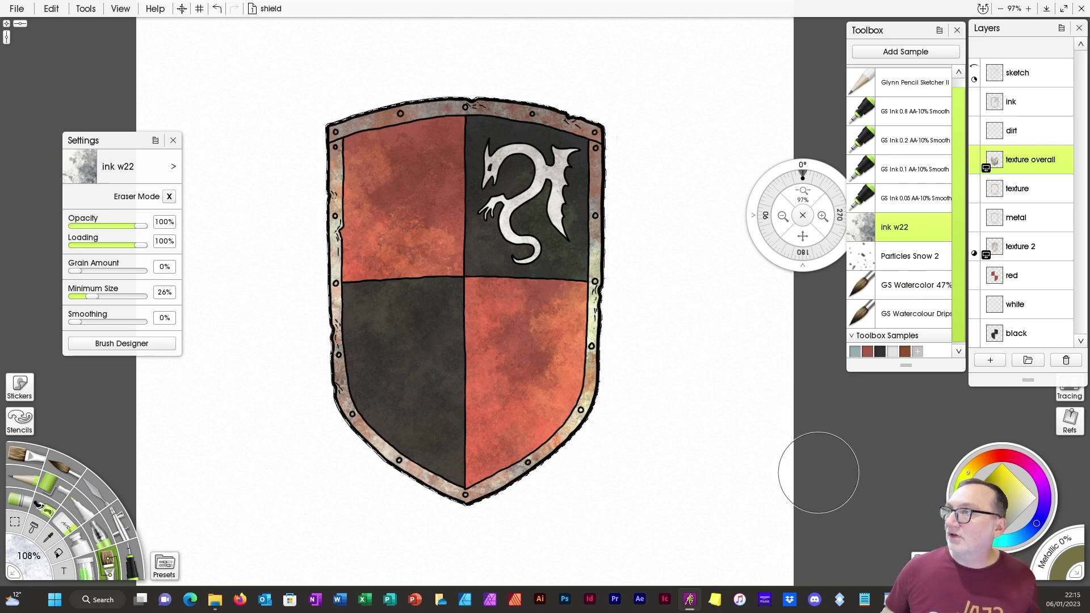
click(986, 168)
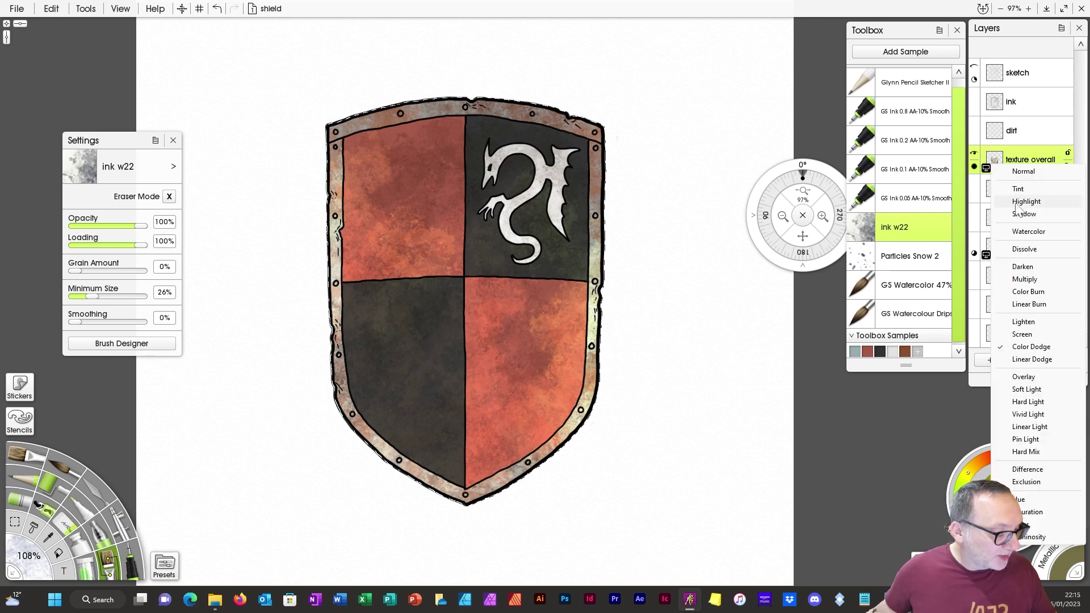
click(1027, 172)
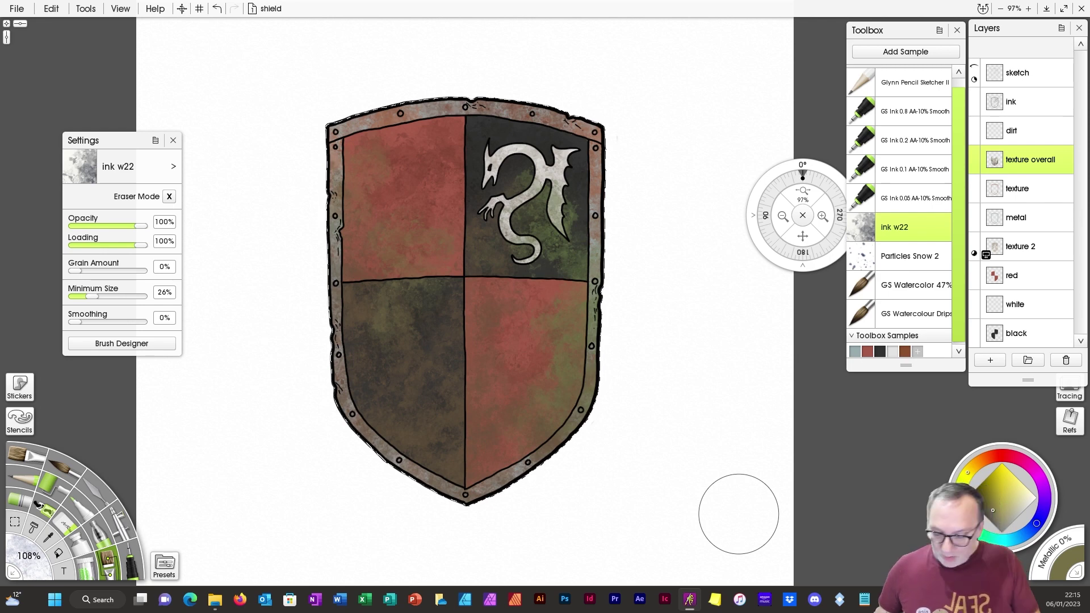
Step: Clear the shield selection
click(15, 522)
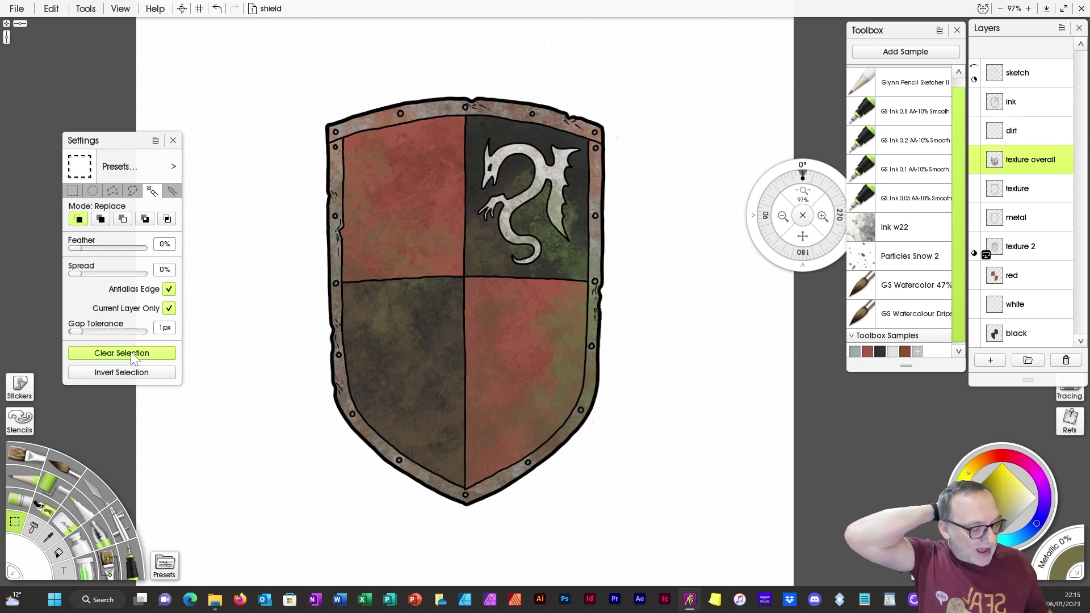
Step: Add two new layers above the dirt layer and name the upper one shadow
click(1020, 134)
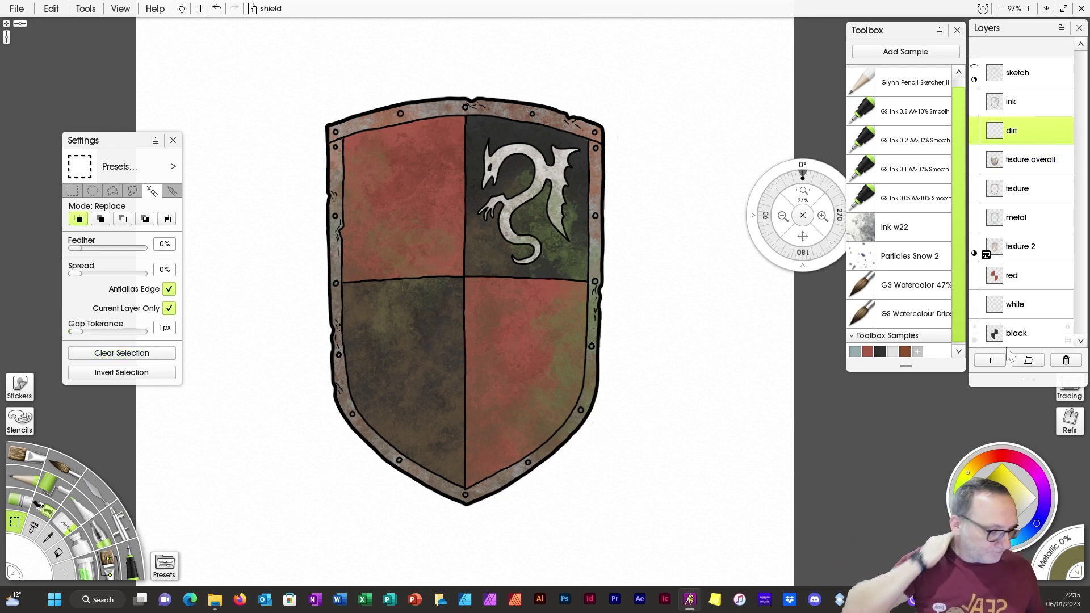
click(991, 361)
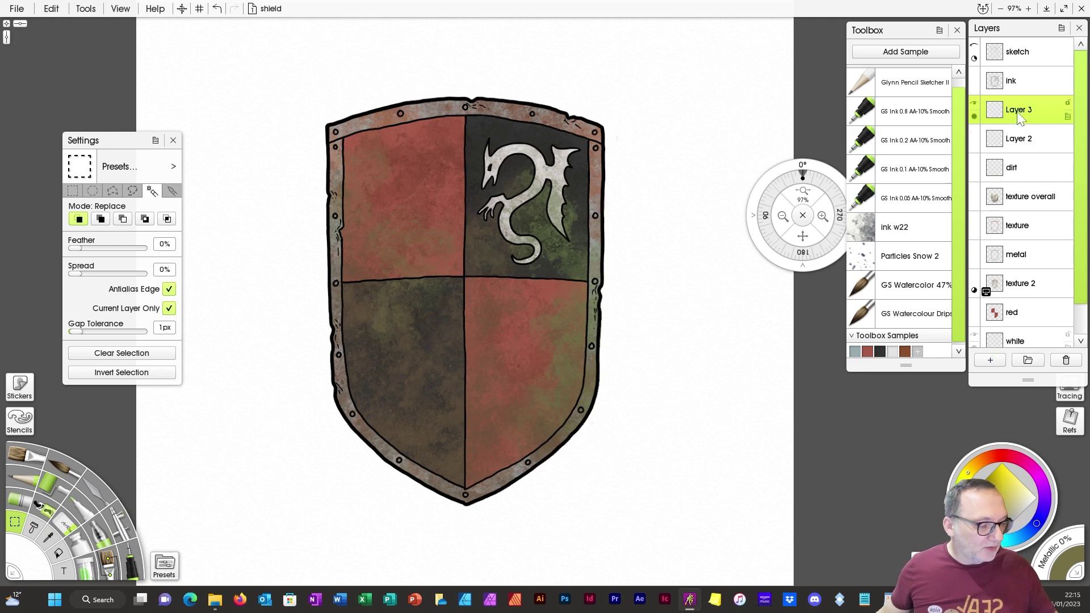
double_click(1015, 111)
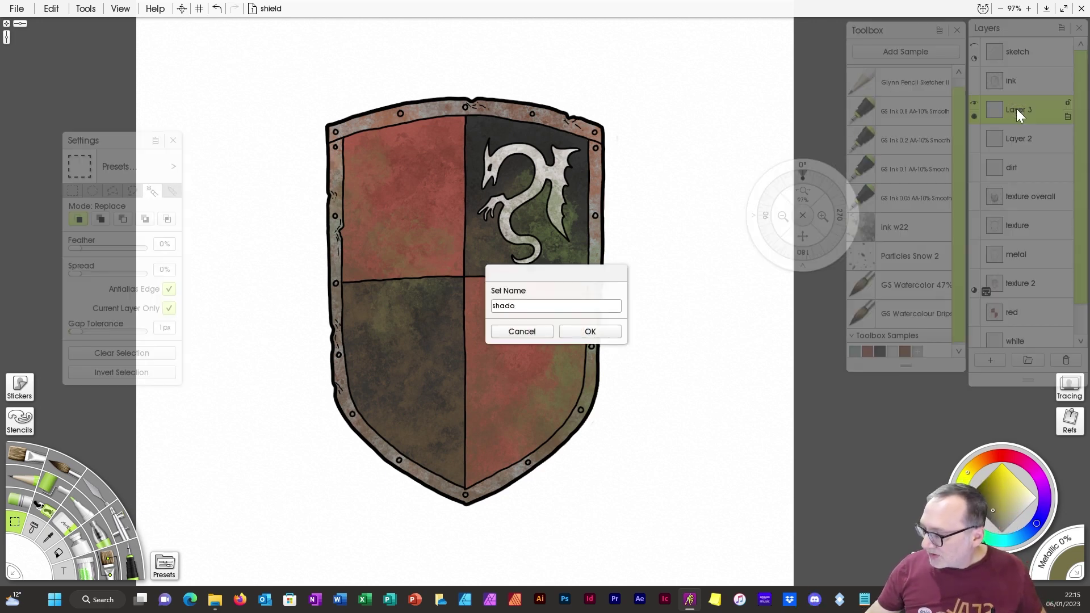
text(shadow)
key(Return)
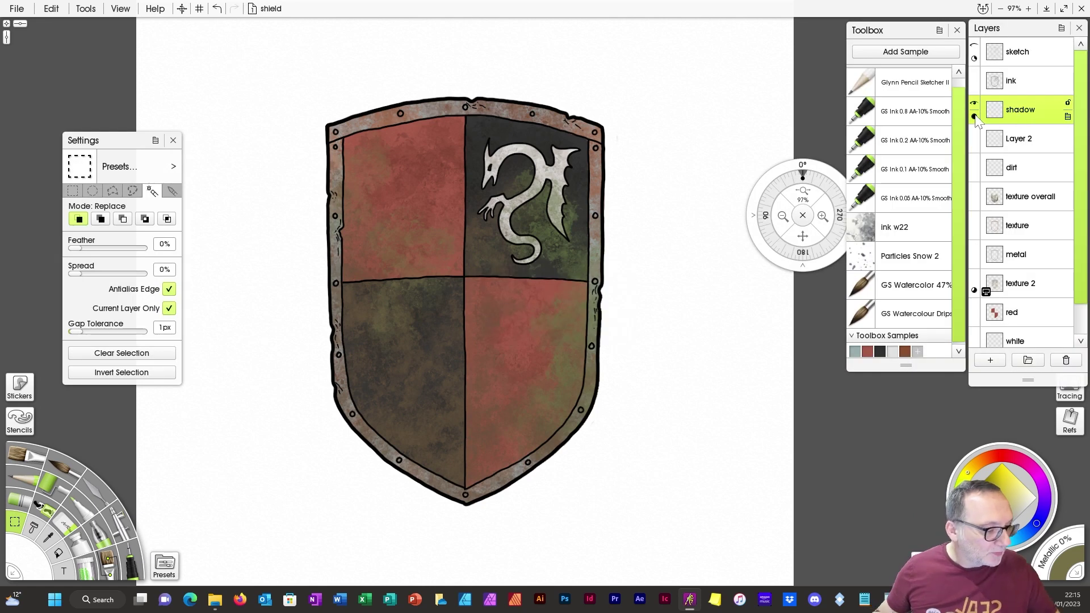
Step: Set the shadow layer's blend mode to Multiply
click(1067, 117)
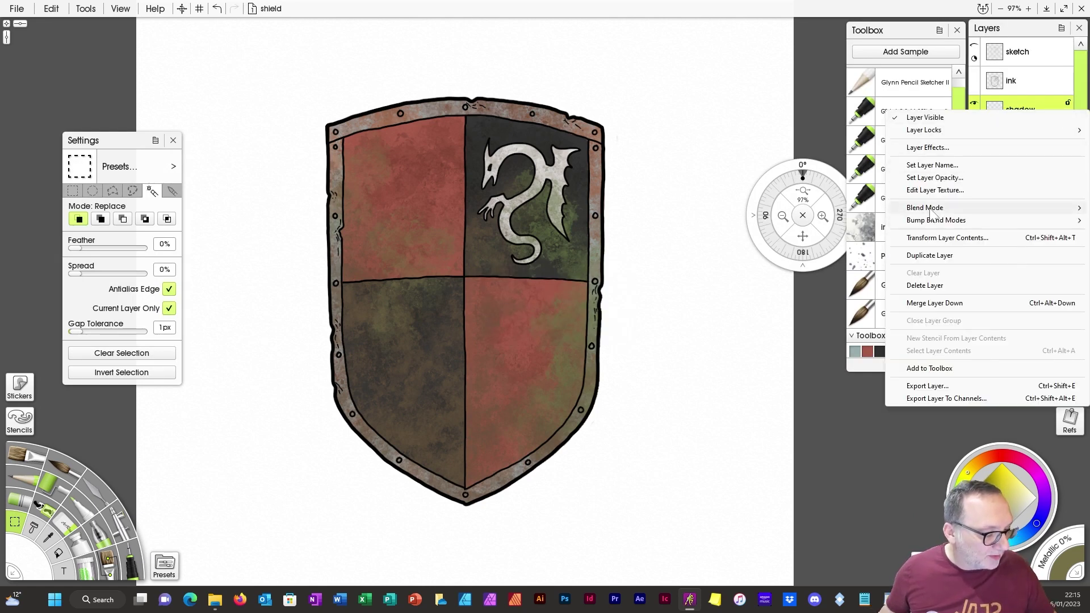
mouse_move(931, 208)
click(833, 316)
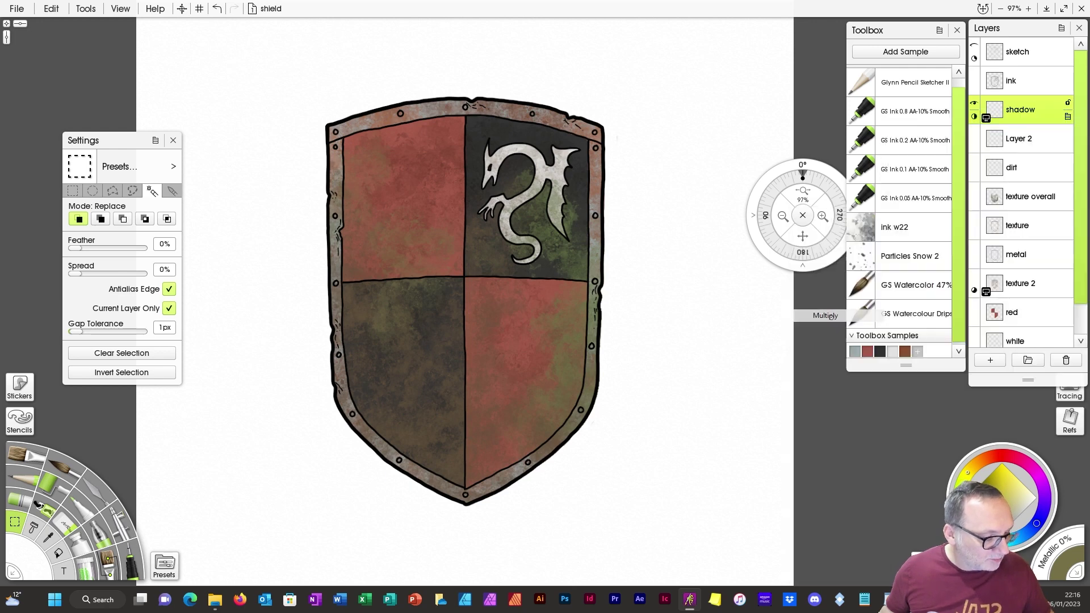
Step: Name the new layer below shadow as highlight and change its blend mode
click(1026, 145)
double_click(1021, 142)
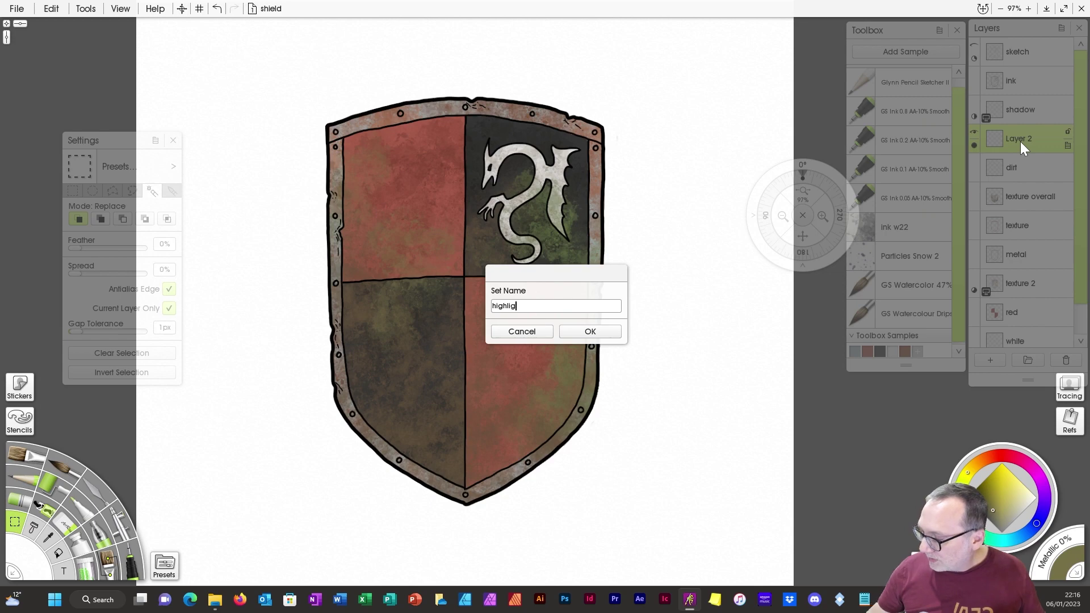
key(Return)
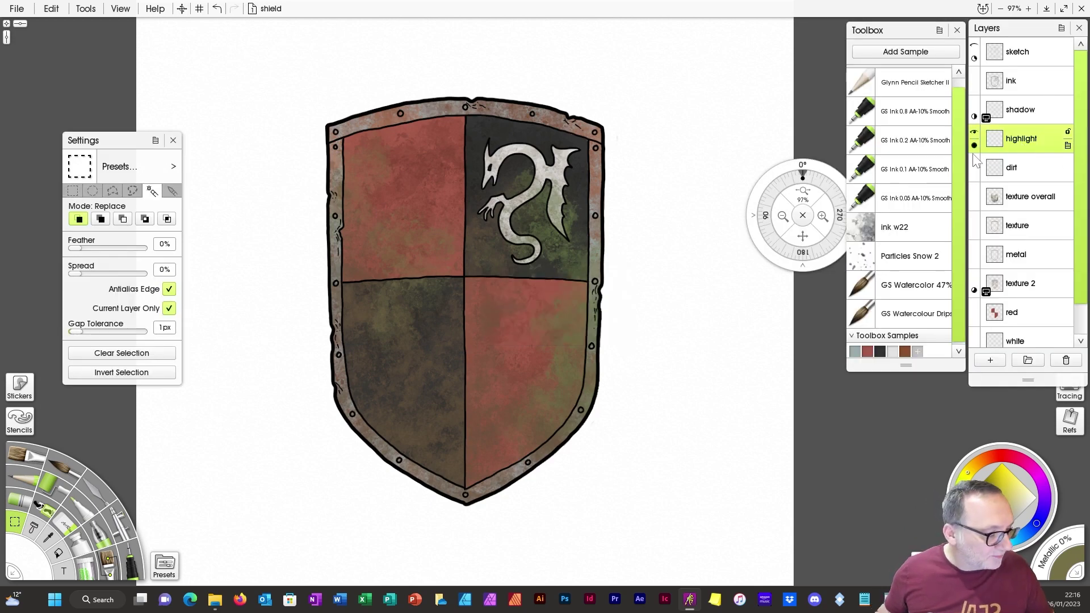
click(1068, 145)
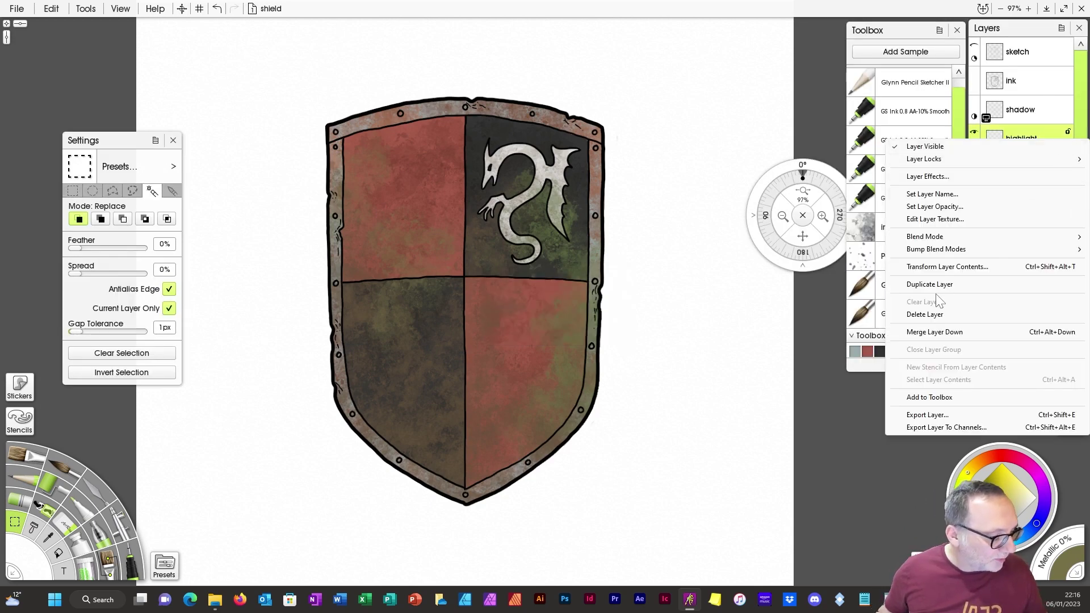
mouse_move(939, 237)
click(825, 440)
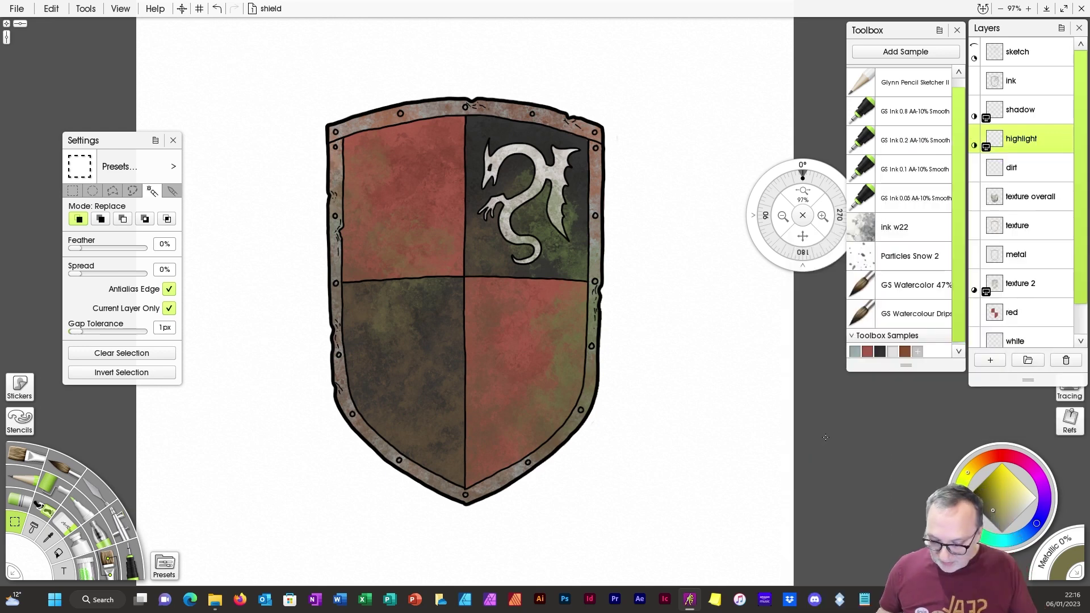
Step: Select the whole shield by selecting the empty area around it on the ink layer and inverting the selection
click(1021, 85)
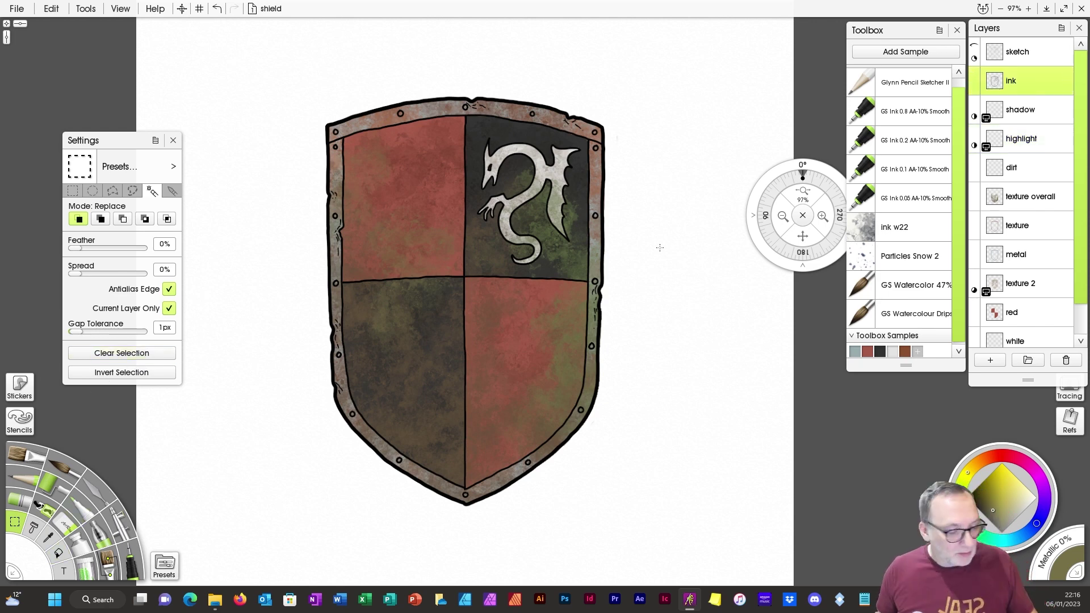
click(659, 289)
click(144, 377)
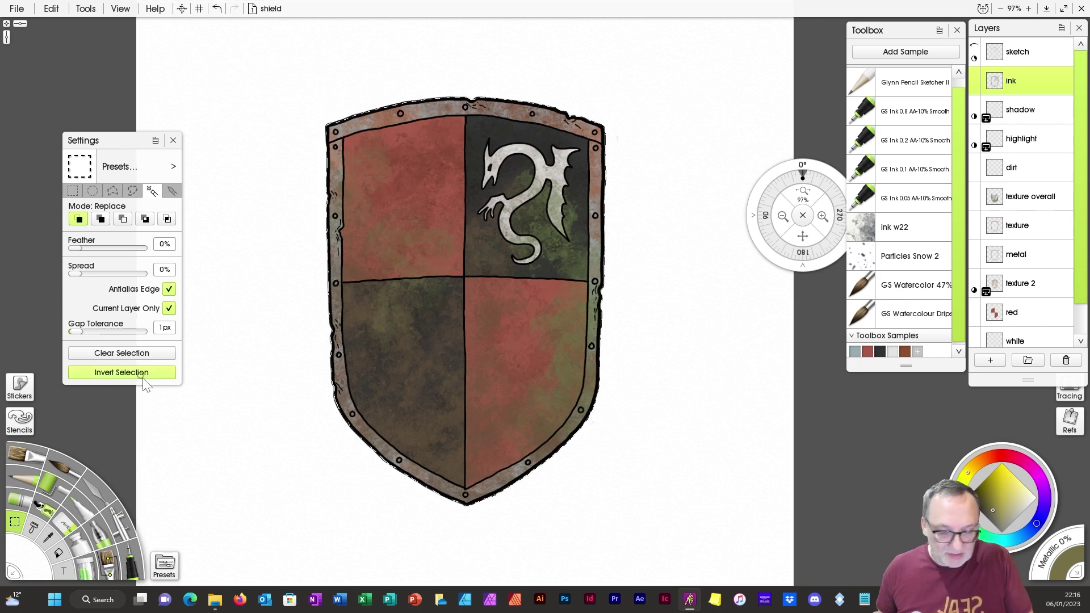
Step: Paint highlights along the upper part of the shield's metal border on the highlight layer with the GS Watercolor 47% brush
click(1032, 143)
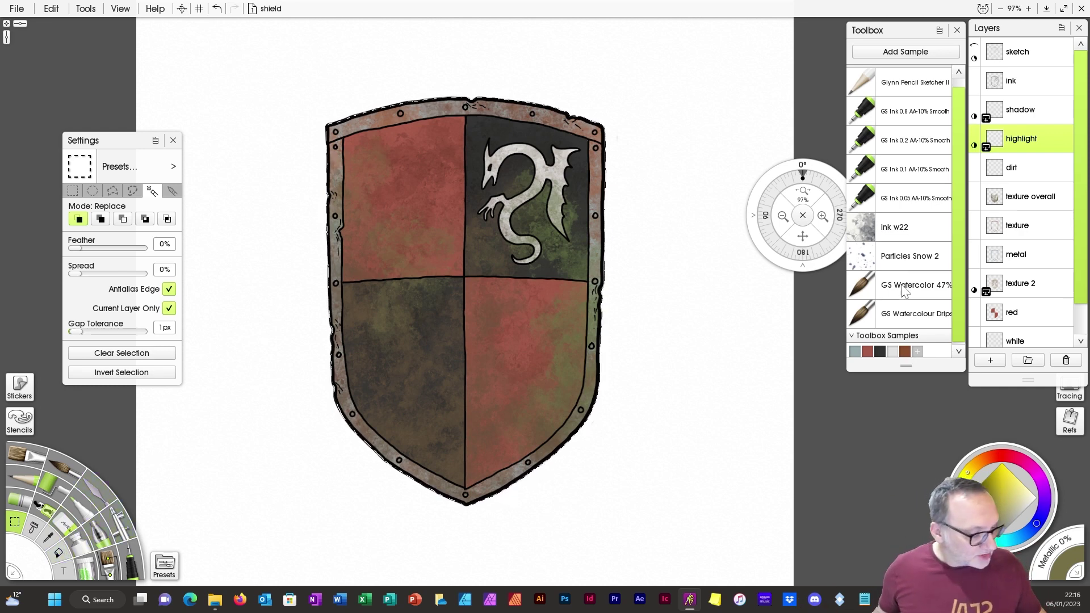
click(918, 287)
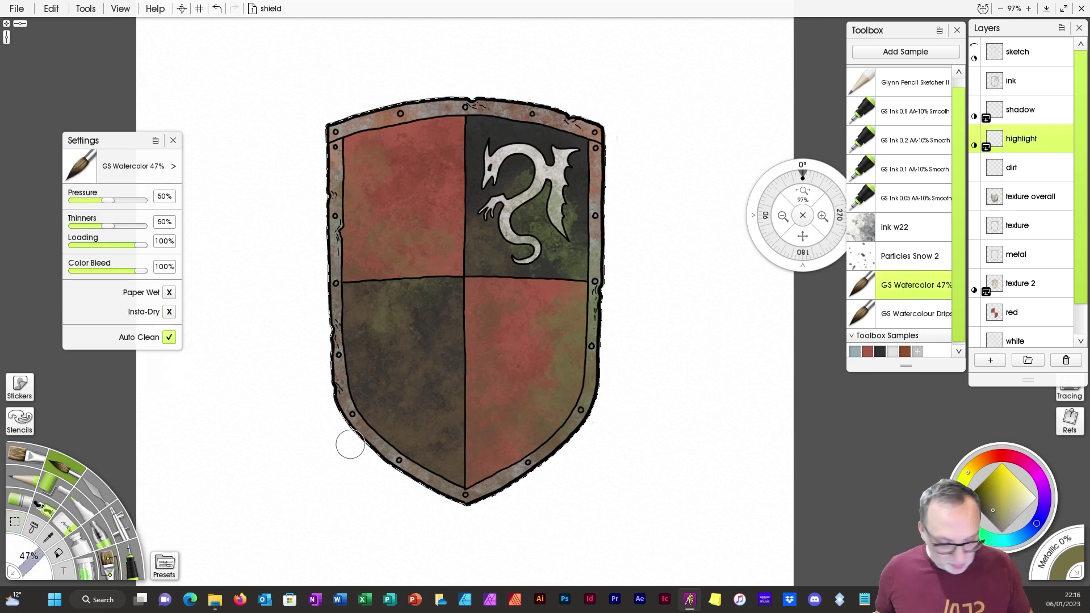
click(1040, 499)
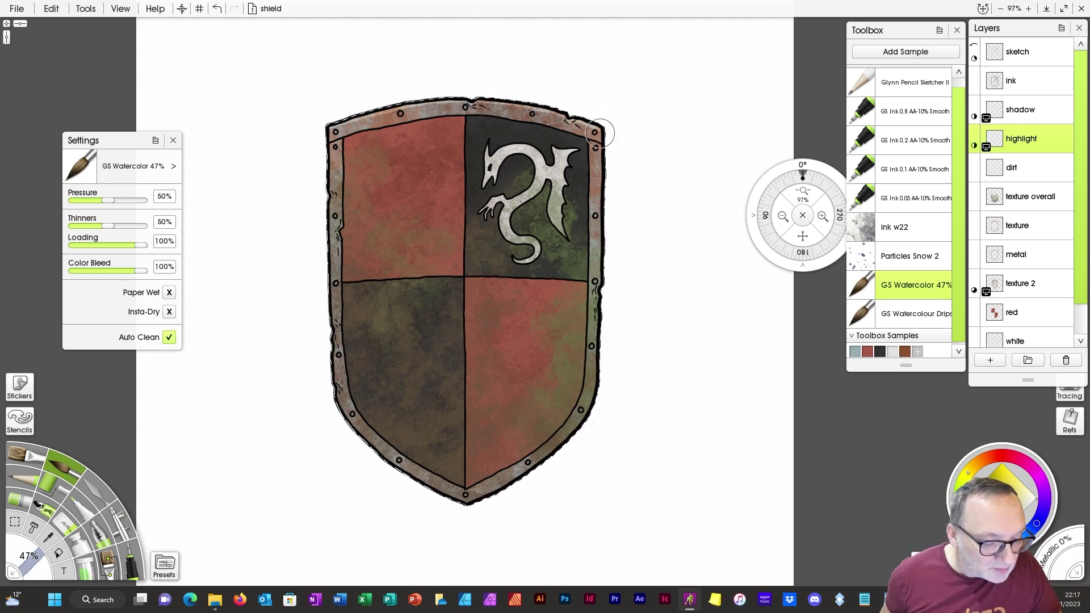
mouse_move(599, 132)
mouse_down()
mouse_move(593, 398)
mouse_move(588, 387)
mouse_move(580, 421)
mouse_move(528, 465)
mouse_up()
mouse_move(342, 149)
mouse_down()
mouse_move(342, 348)
mouse_move(354, 411)
mouse_move(406, 460)
mouse_move(463, 491)
mouse_move(498, 485)
mouse_move(495, 454)
mouse_up()
click(823, 215)
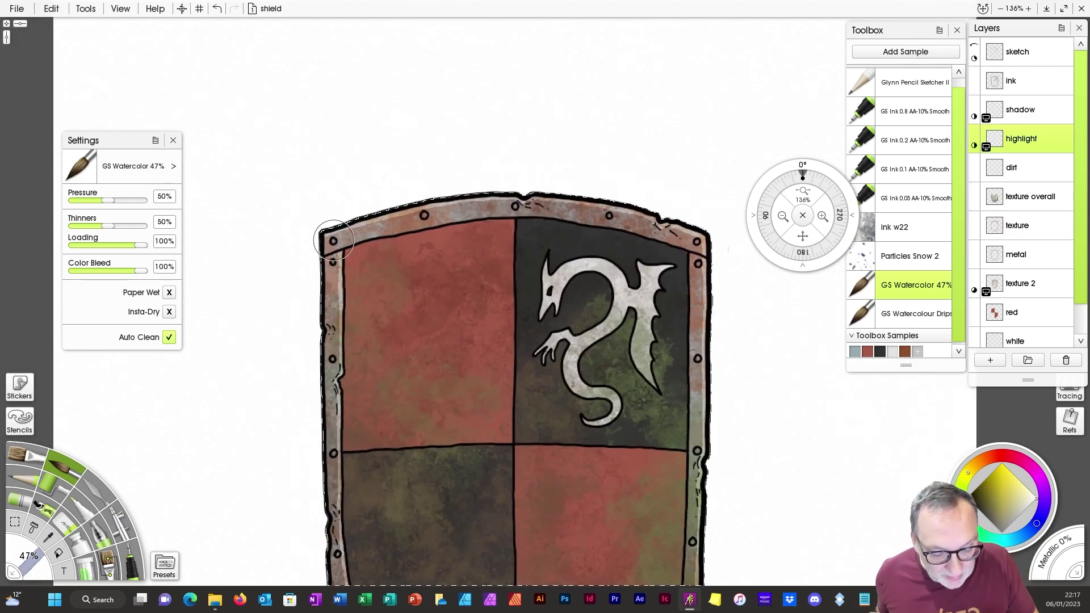
mouse_move(336, 242)
mouse_down()
mouse_move(425, 214)
mouse_move(523, 204)
mouse_move(515, 204)
mouse_move(581, 205)
mouse_move(697, 241)
mouse_move(702, 476)
mouse_up()
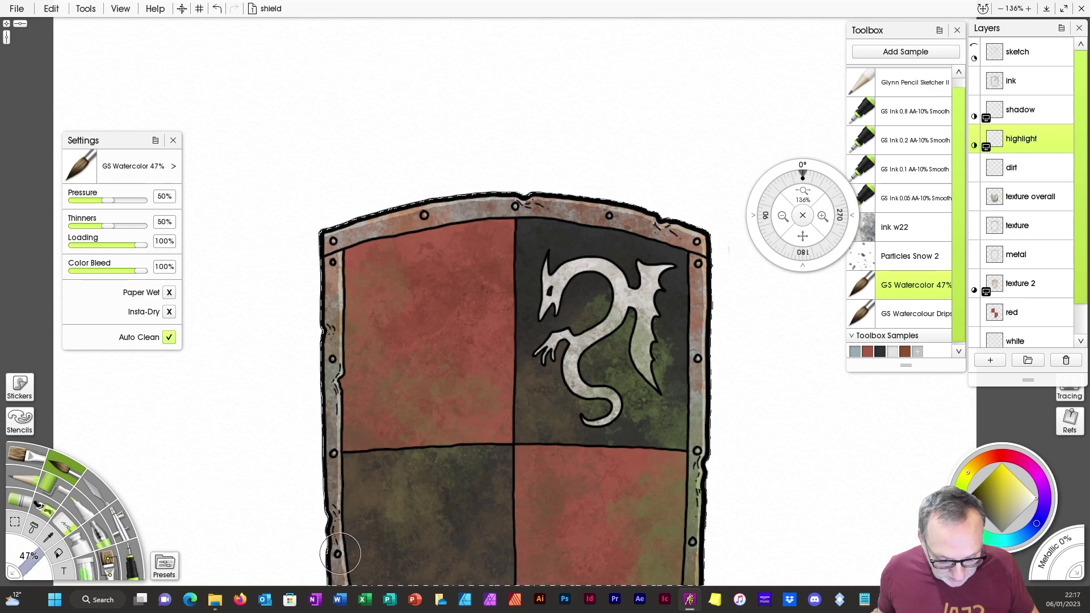
Step: Continue the highlights down both lower sides of the metal border towards the shield's point
scroll(514, 341, down, 5)
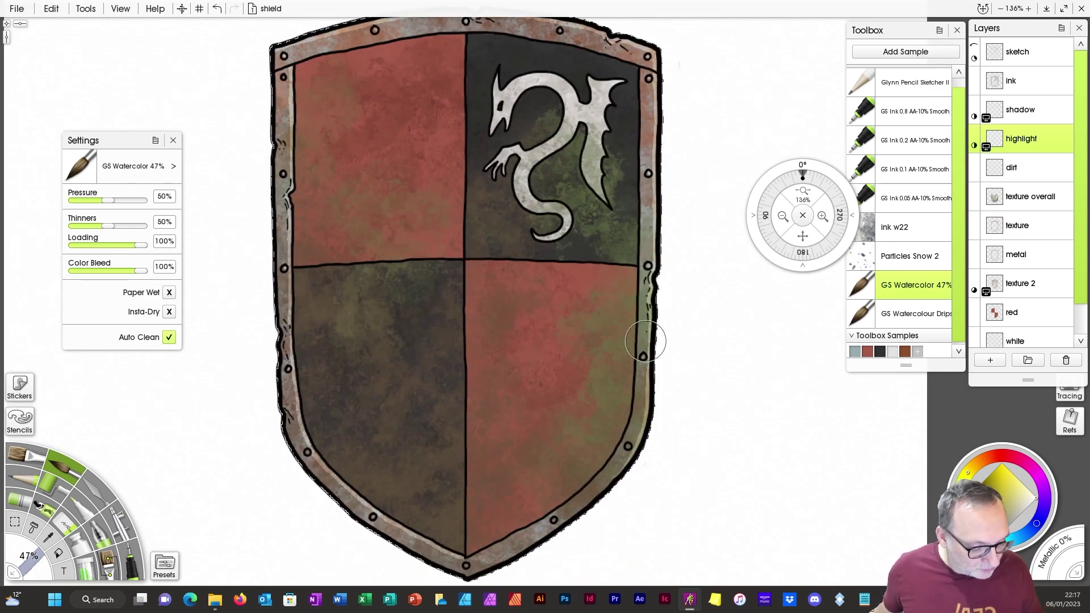
mouse_move(643, 355)
mouse_down()
mouse_move(631, 447)
mouse_move(518, 542)
mouse_up()
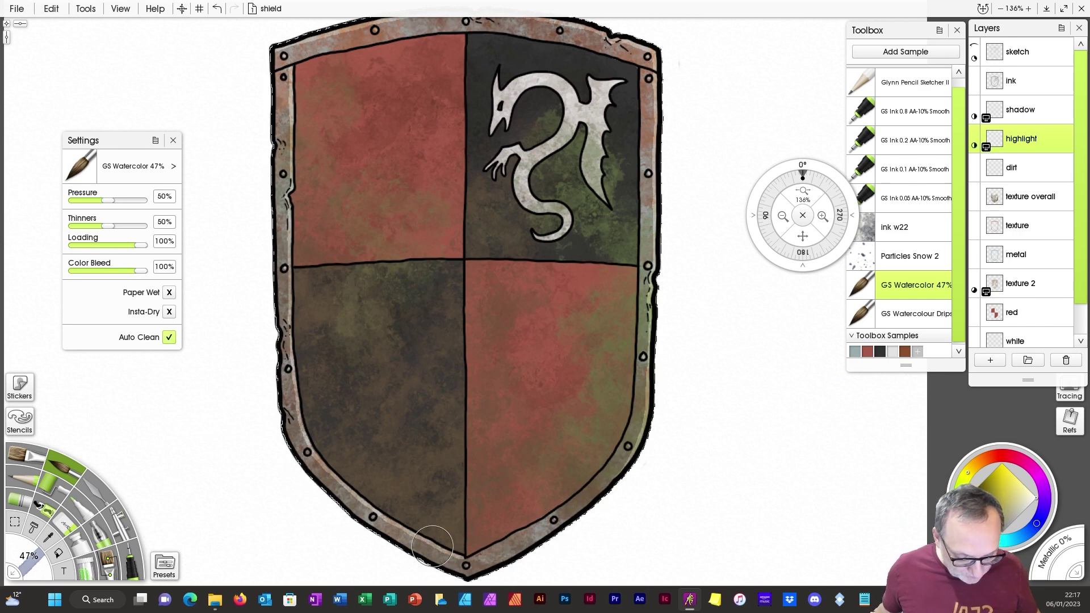
drag(433, 546, 368, 502)
mouse_move(307, 453)
mouse_down()
mouse_move(311, 418)
mouse_move(295, 374)
mouse_up()
Step: Paint shadows in black on the shadow layer along the sides and lower curve of the metal border
drag(799, 248, 825, 291)
click(1020, 111)
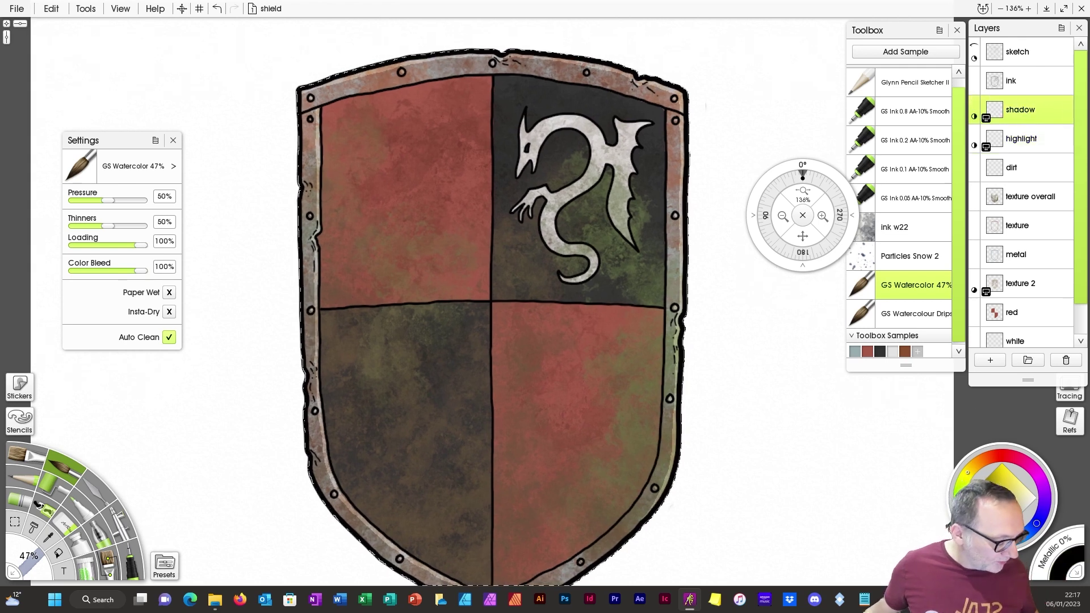
mouse_move(323, 111)
mouse_down()
mouse_move(510, 76)
mouse_move(678, 116)
mouse_move(662, 116)
mouse_move(657, 219)
mouse_move(656, 196)
mouse_move(653, 465)
mouse_up()
drag(804, 244, 805, 104)
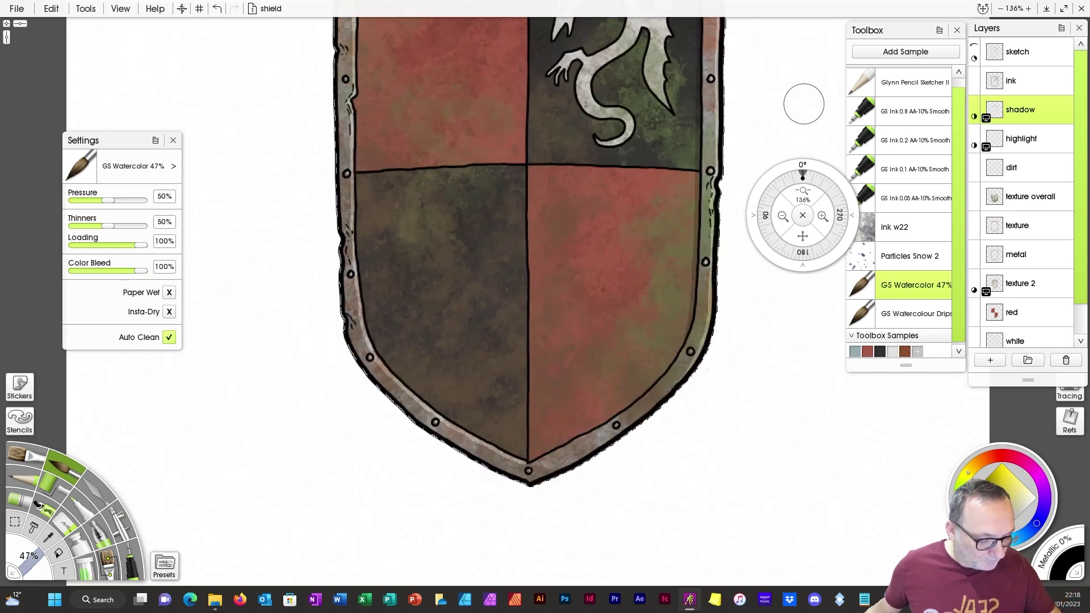
mouse_move(690, 298)
mouse_down()
mouse_move(662, 371)
mouse_move(535, 459)
mouse_move(528, 485)
mouse_up()
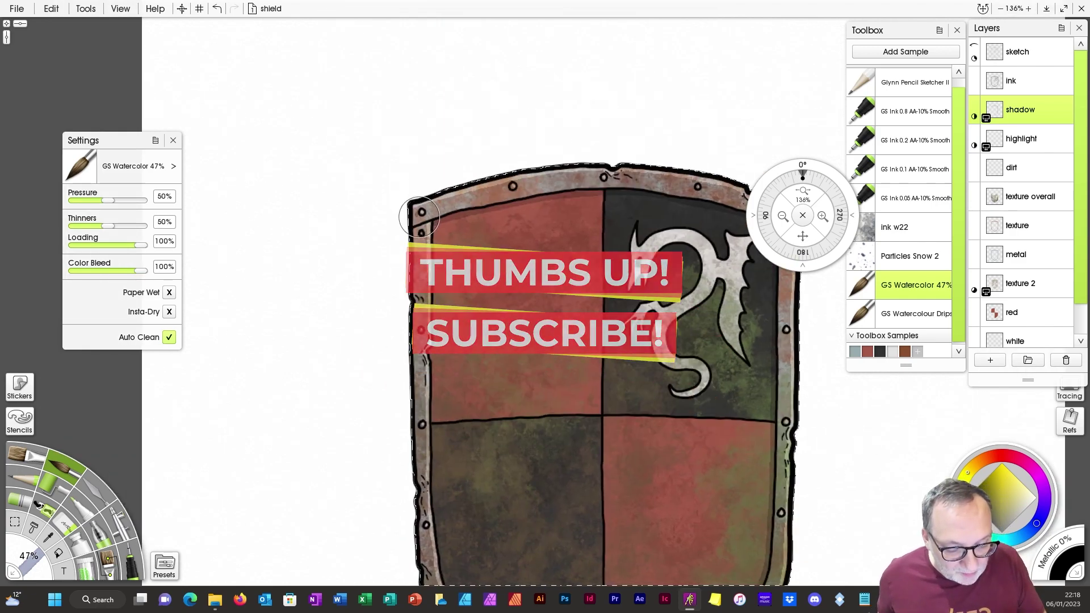
Step: Shade the coloured quarters on the shadow layer where they meet the inner edge of the metal border
mouse_move(454, 218)
mouse_down()
mouse_move(509, 186)
mouse_move(598, 179)
mouse_up()
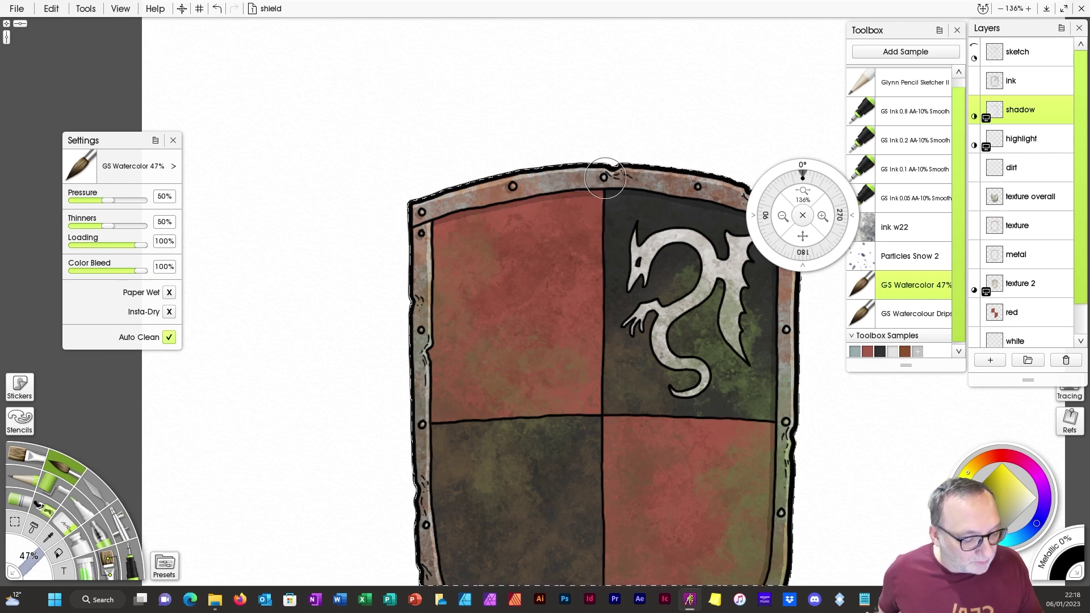
drag(802, 235, 673, 166)
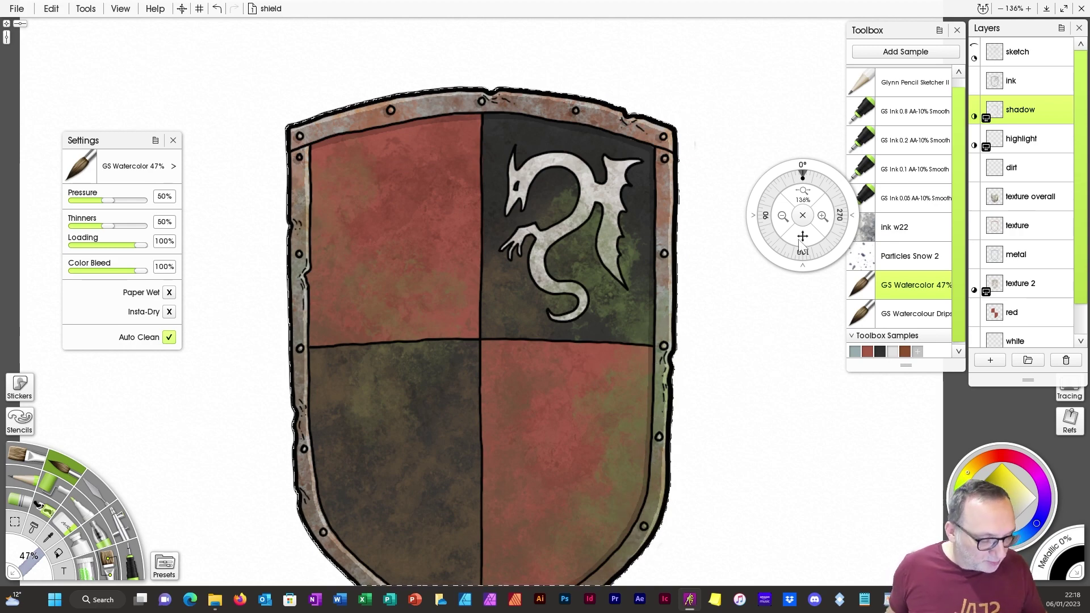
drag(802, 242, 662, 299)
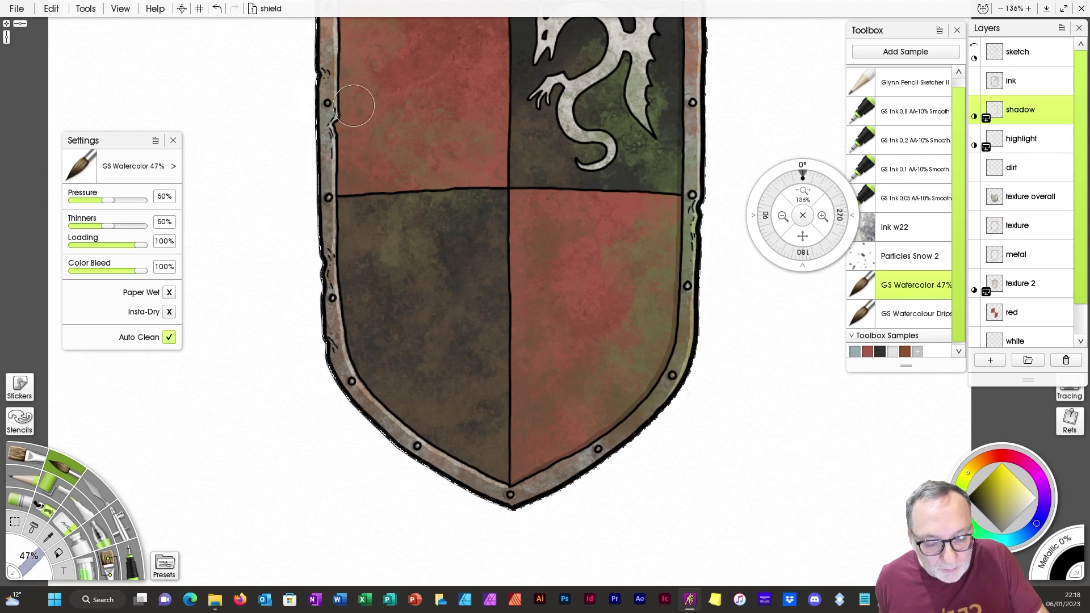
drag(802, 235, 809, 395)
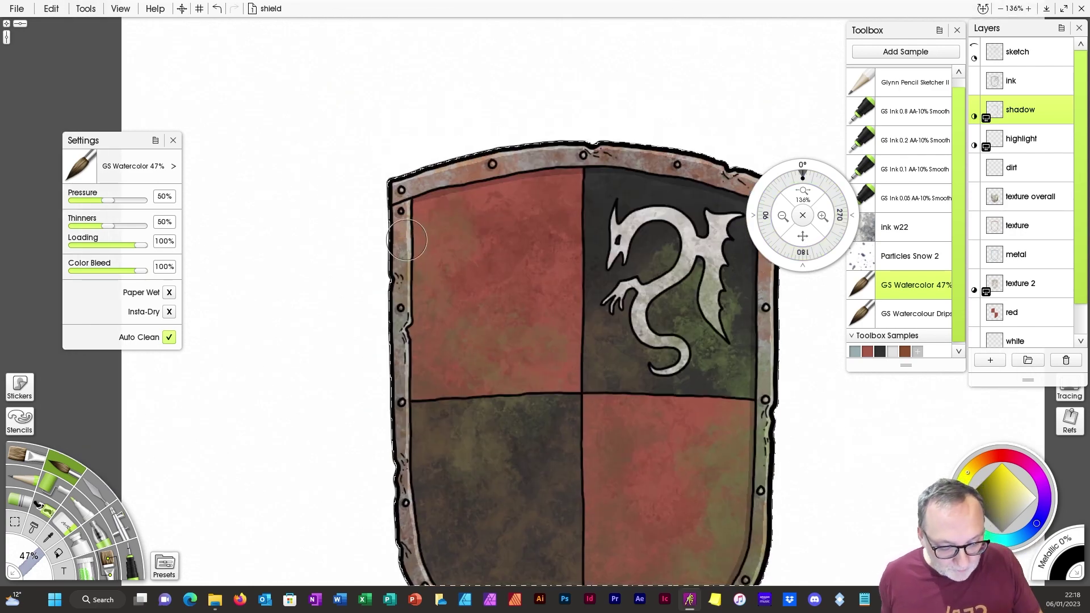
drag(808, 236, 662, 172)
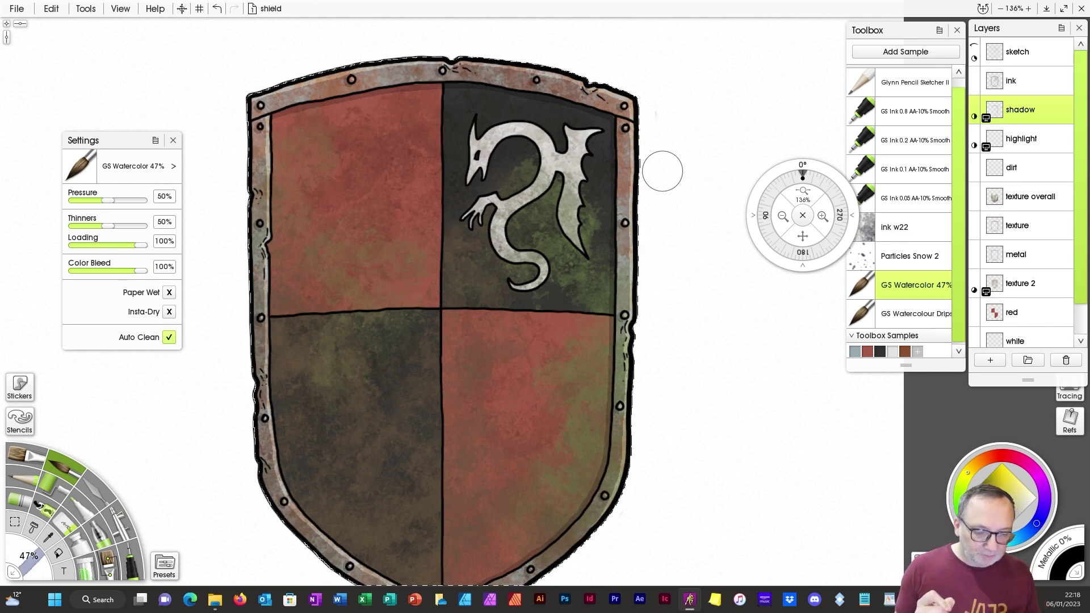
Step: Paint dark brown grime streaks below the rivets on the border's right side on the dirt layer with GS Watercolour Drips
click(1021, 167)
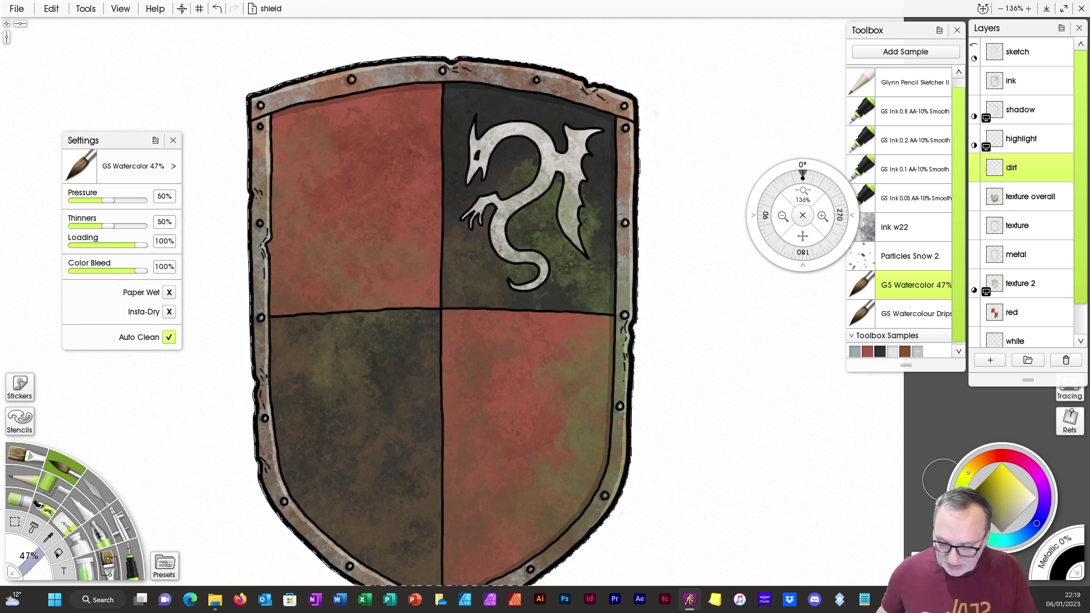
click(914, 313)
click(982, 461)
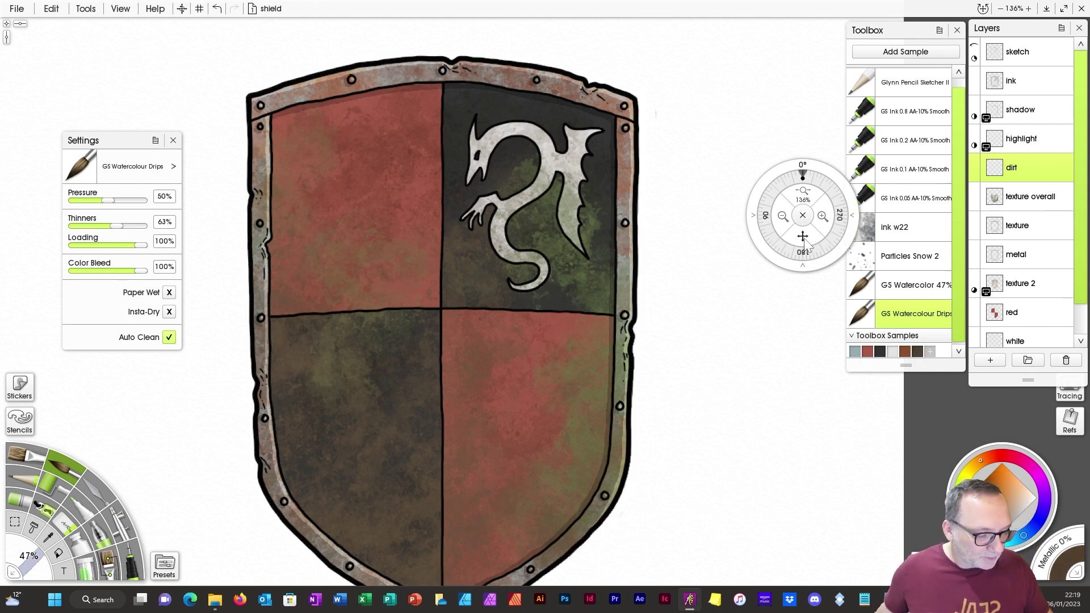
drag(802, 191, 839, 196)
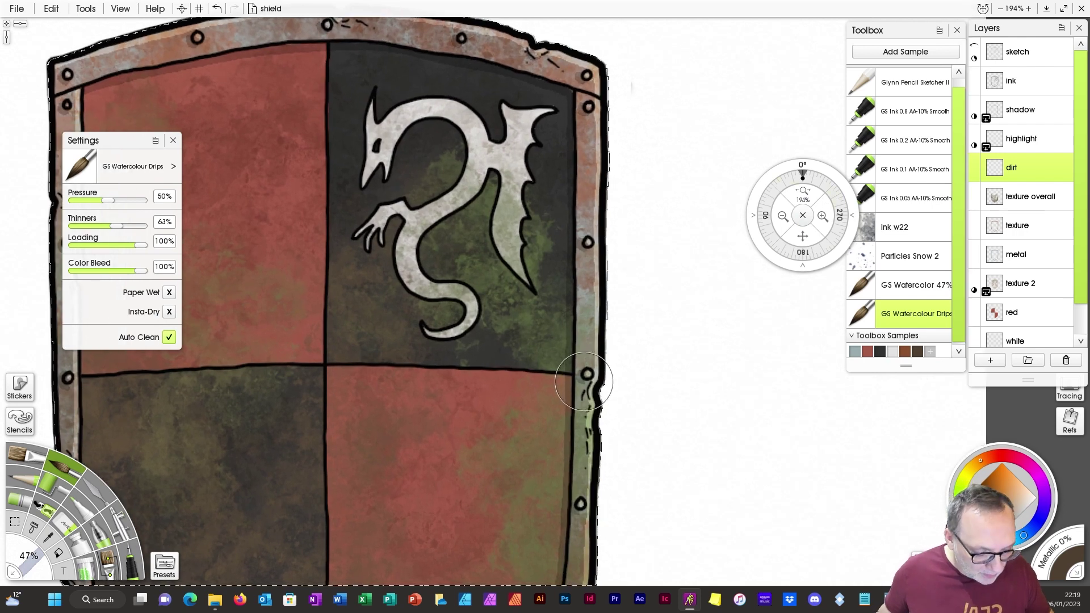
drag(585, 401, 579, 517)
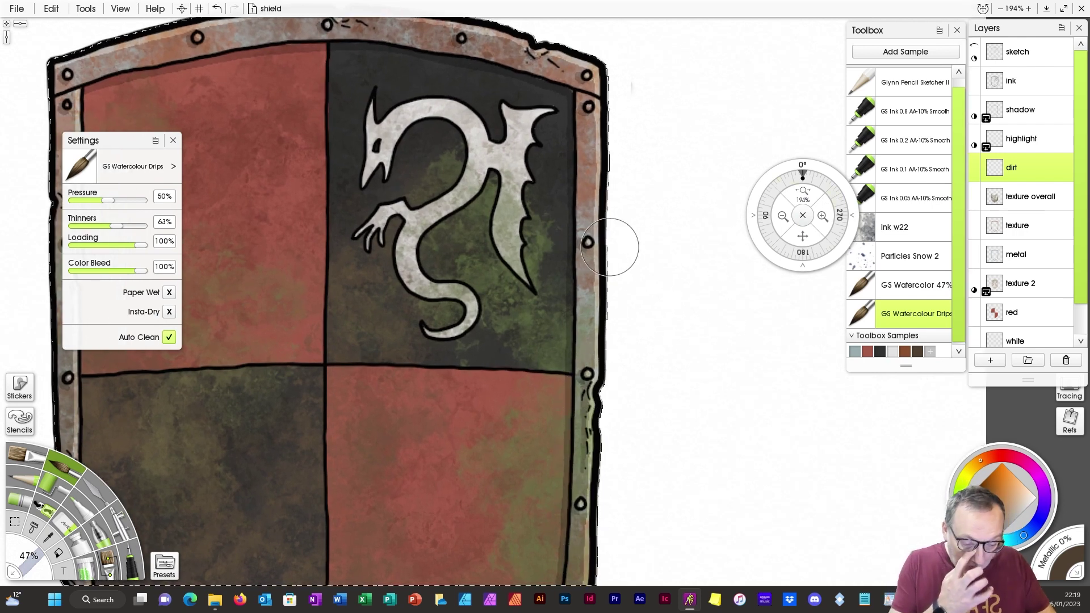
drag(587, 249, 586, 338)
drag(584, 110, 586, 121)
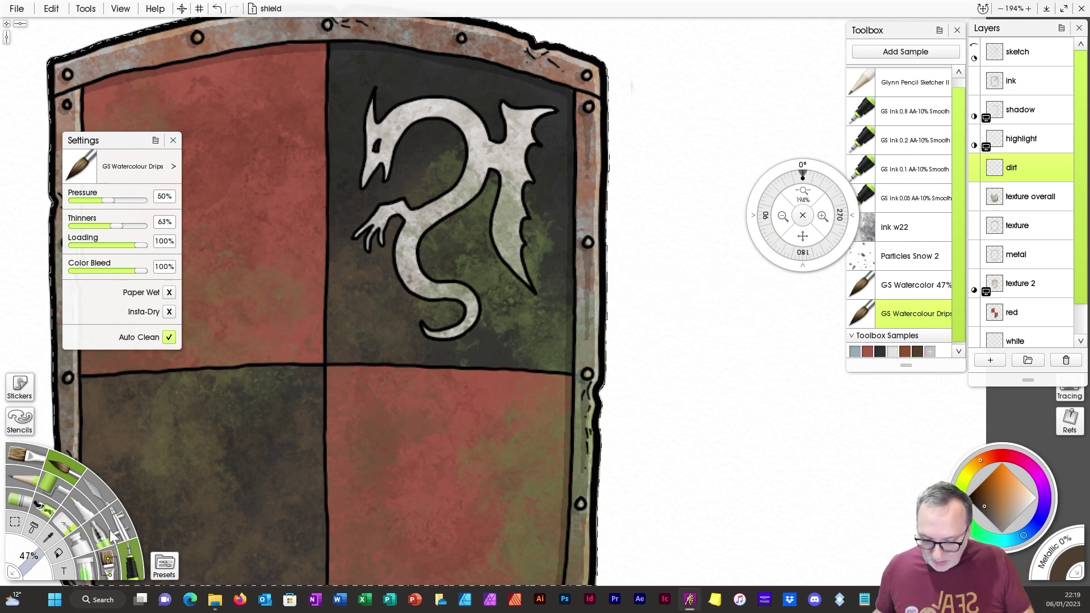
Step: Add the Just Water watercolour preset to the toolbox and use it to soften the grime streaks on the border's right side
click(93, 488)
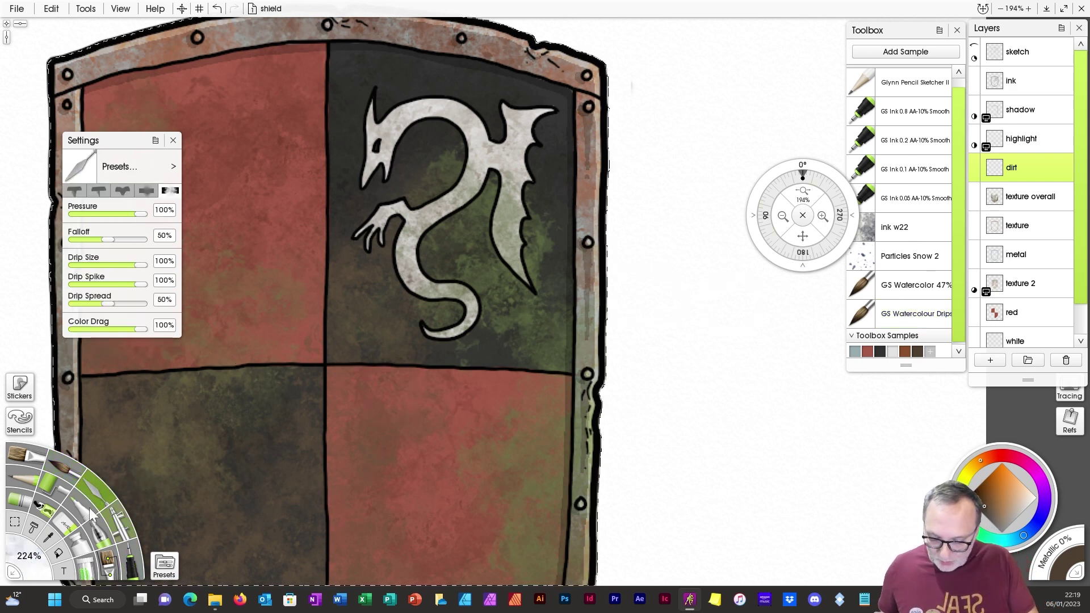
click(63, 466)
click(166, 559)
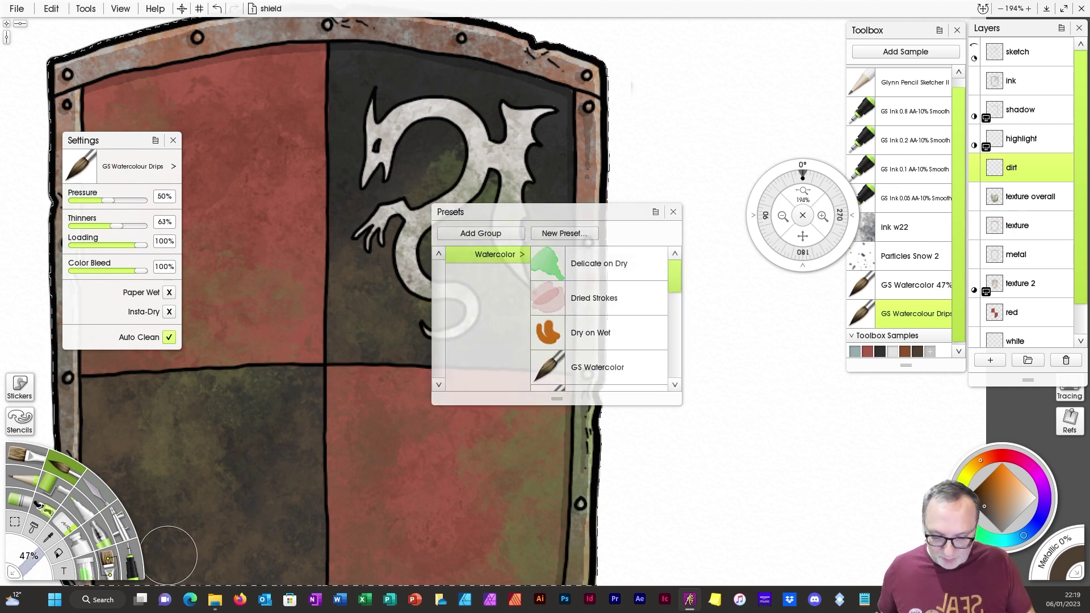
scroll(673, 289, down, 3)
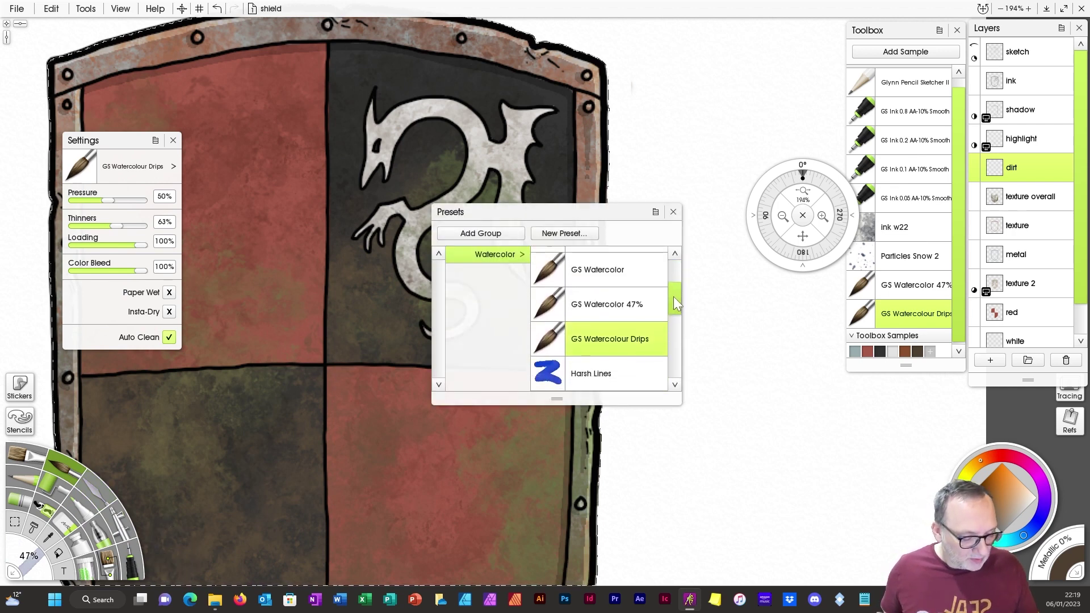
drag(673, 296, 670, 333)
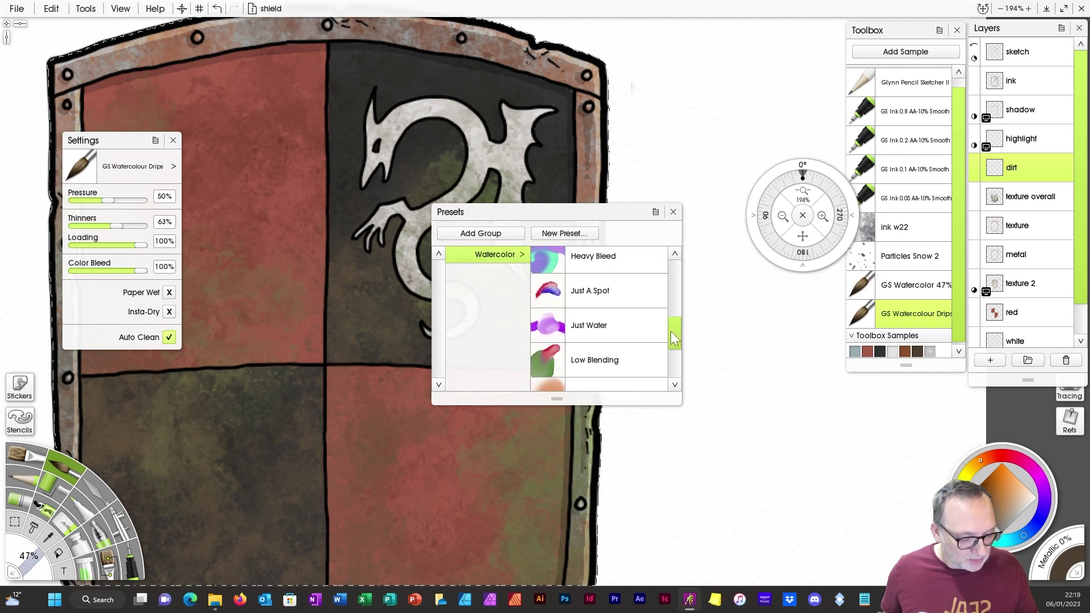
right_click(603, 332)
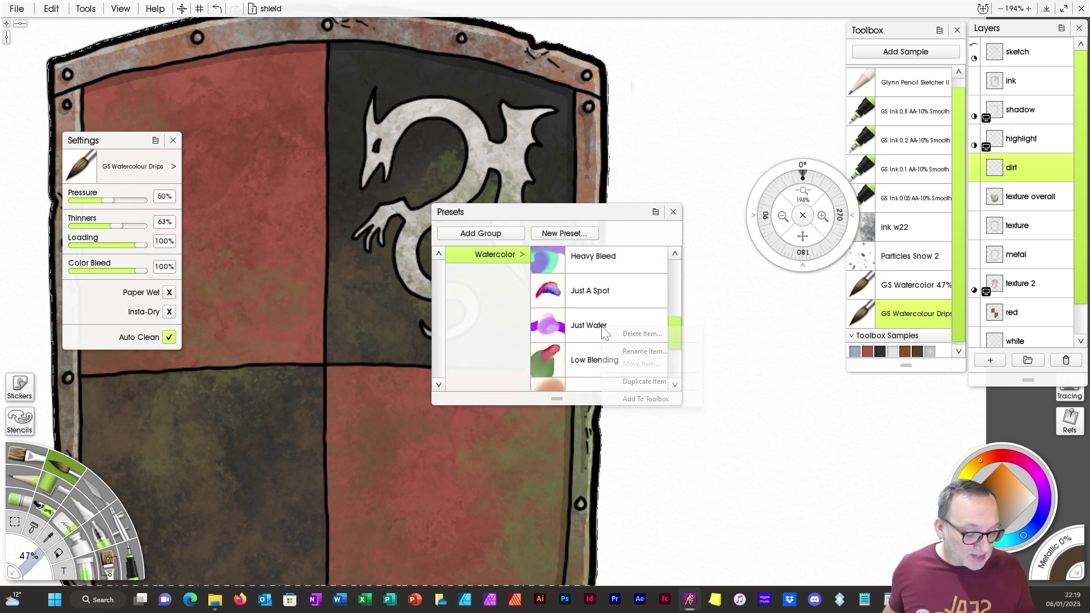
click(656, 399)
click(673, 211)
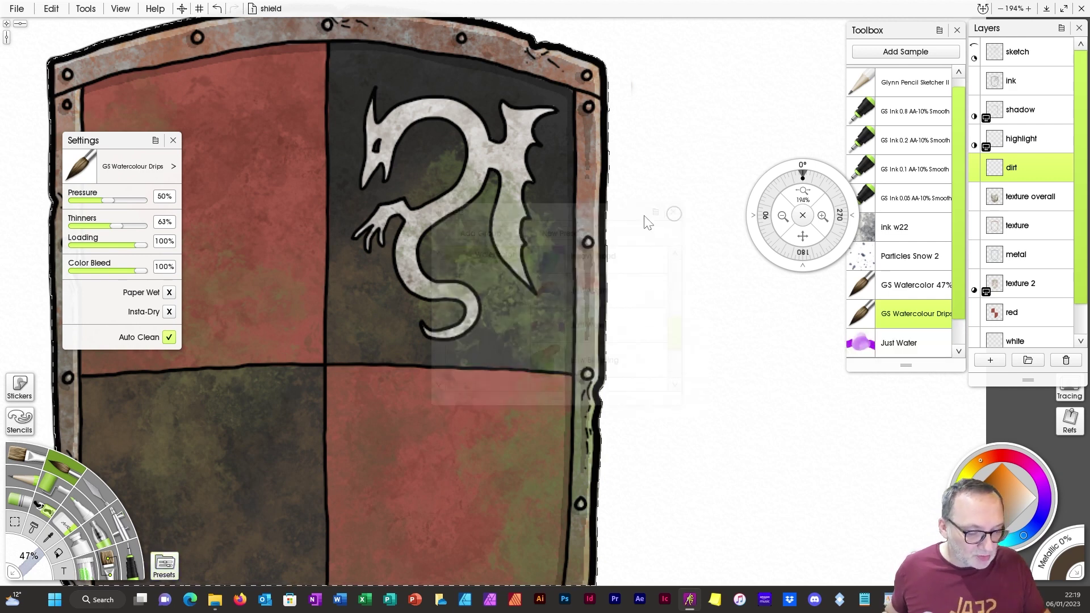
click(908, 342)
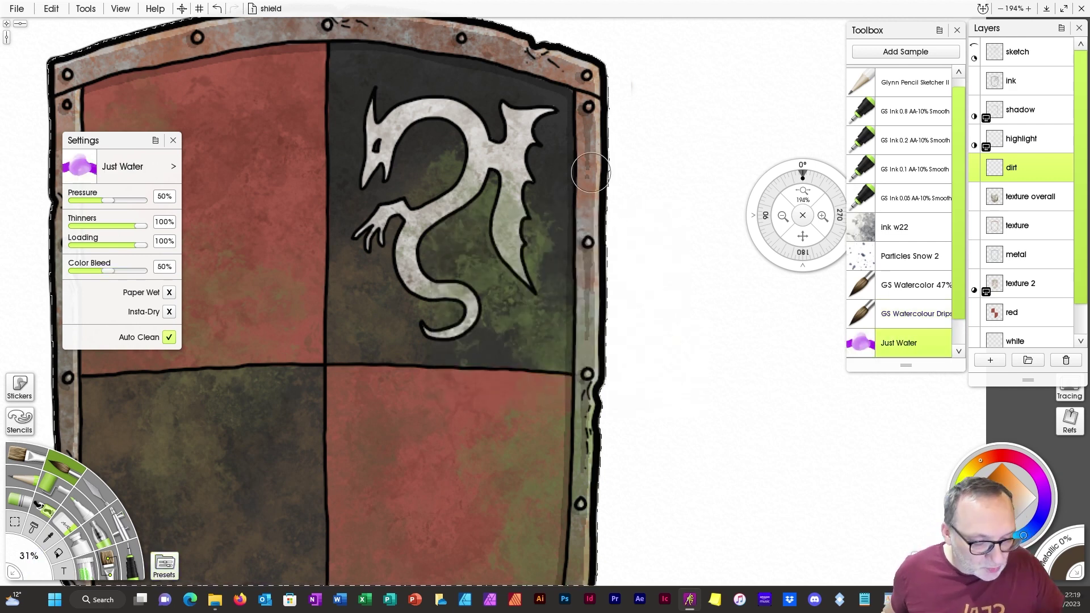
mouse_move(587, 146)
mouse_down()
mouse_move(587, 195)
mouse_move(586, 120)
mouse_move(581, 404)
mouse_move(594, 411)
mouse_move(584, 429)
mouse_move(585, 409)
mouse_move(582, 481)
mouse_move(581, 434)
mouse_move(619, 335)
mouse_move(605, 350)
mouse_move(605, 409)
mouse_up()
Step: Paint dark brown grime below the rivets along the left side of the metal border with GS Watercolor 47%
click(916, 285)
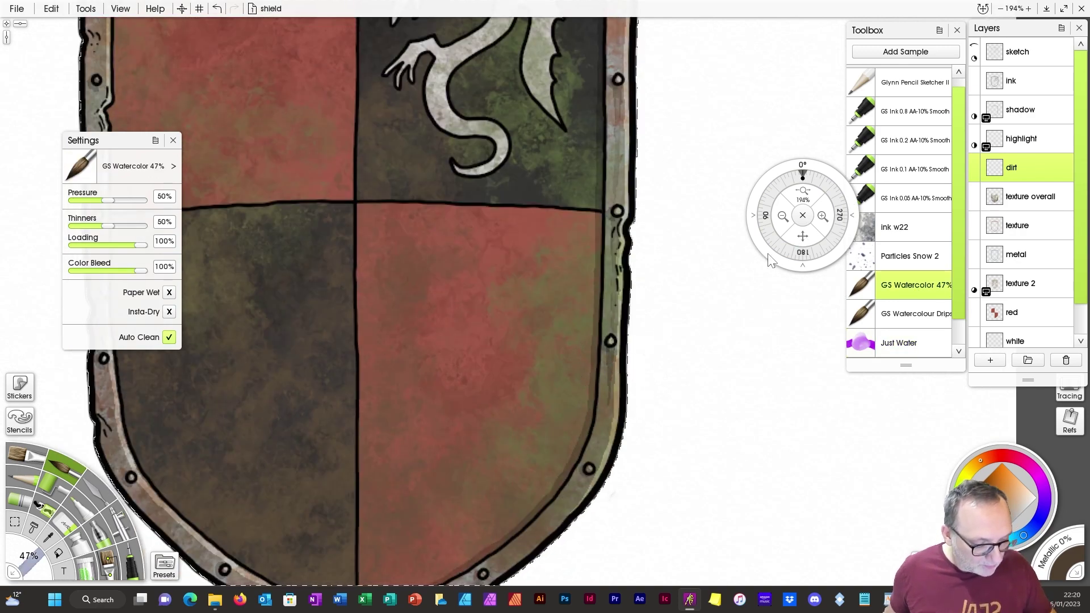
drag(705, 346, 754, 261)
mouse_move(653, 363)
mouse_down()
mouse_move(639, 401)
mouse_move(529, 502)
mouse_move(402, 547)
mouse_move(255, 487)
mouse_move(183, 392)
mouse_up()
drag(556, 160, 749, 257)
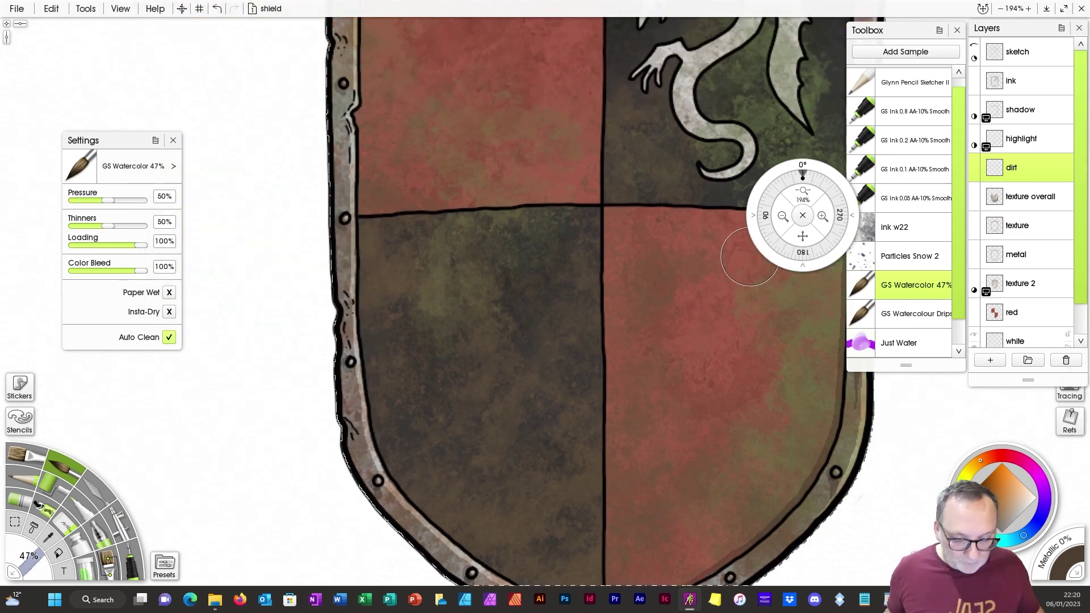
mouse_move(352, 382)
mouse_down()
mouse_move(351, 432)
mouse_move(358, 328)
mouse_move(343, 305)
mouse_move(345, 348)
mouse_move(343, 90)
mouse_move(326, 182)
mouse_up()
drag(799, 254, 810, 477)
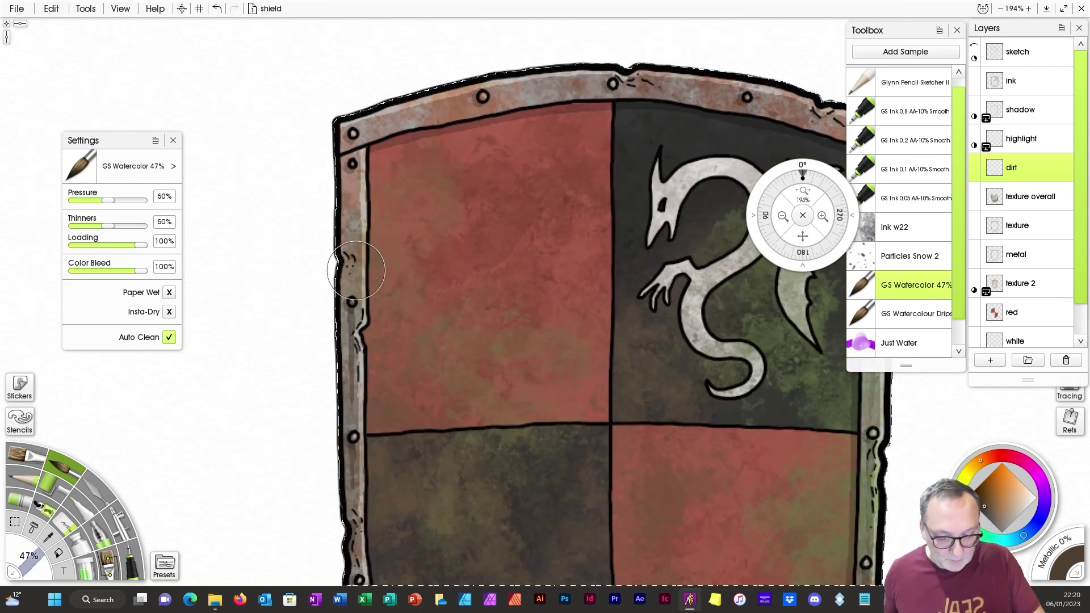
mouse_move(351, 169)
mouse_down()
mouse_move(352, 257)
mouse_move(352, 179)
mouse_up()
Step: Soften the grime with Just Water down the border's left side and around the lower curve past the shield's point
click(874, 341)
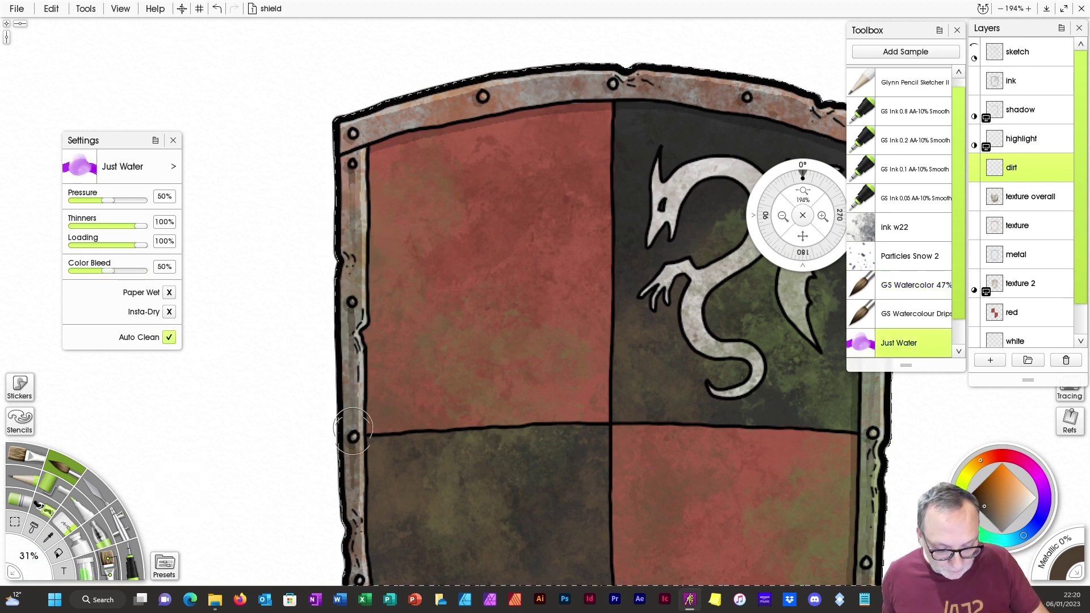
mouse_move(352, 428)
mouse_down()
mouse_move(361, 474)
mouse_move(351, 498)
mouse_move(352, 477)
mouse_move(382, 562)
mouse_up()
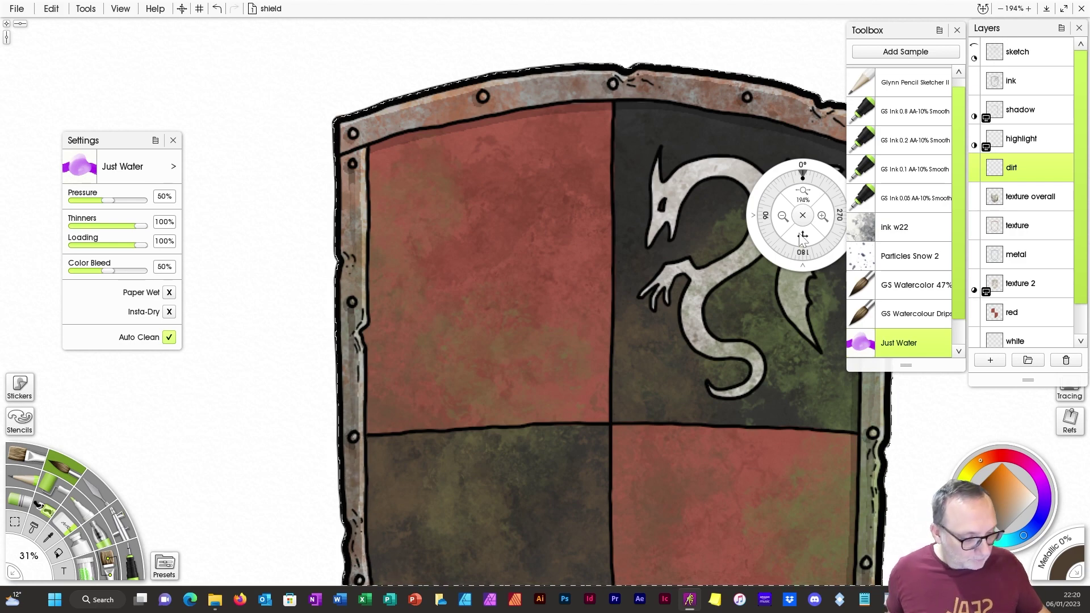
drag(802, 236, 737, 5)
mouse_move(345, 403)
mouse_down()
mouse_move(373, 510)
mouse_move(411, 500)
mouse_move(469, 571)
mouse_up()
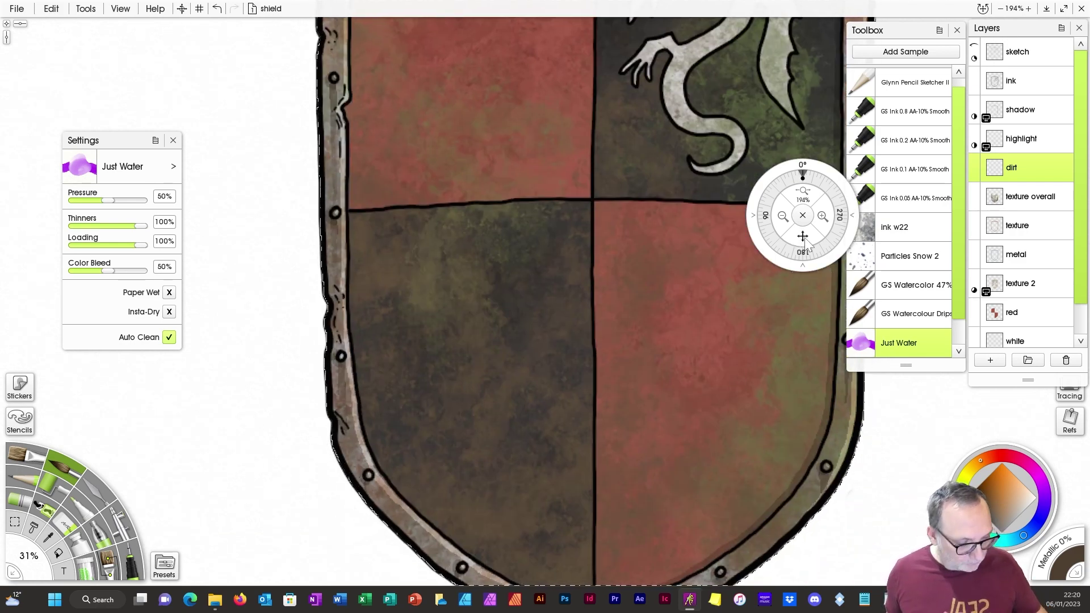
drag(801, 236, 719, 105)
drag(512, 508, 647, 456)
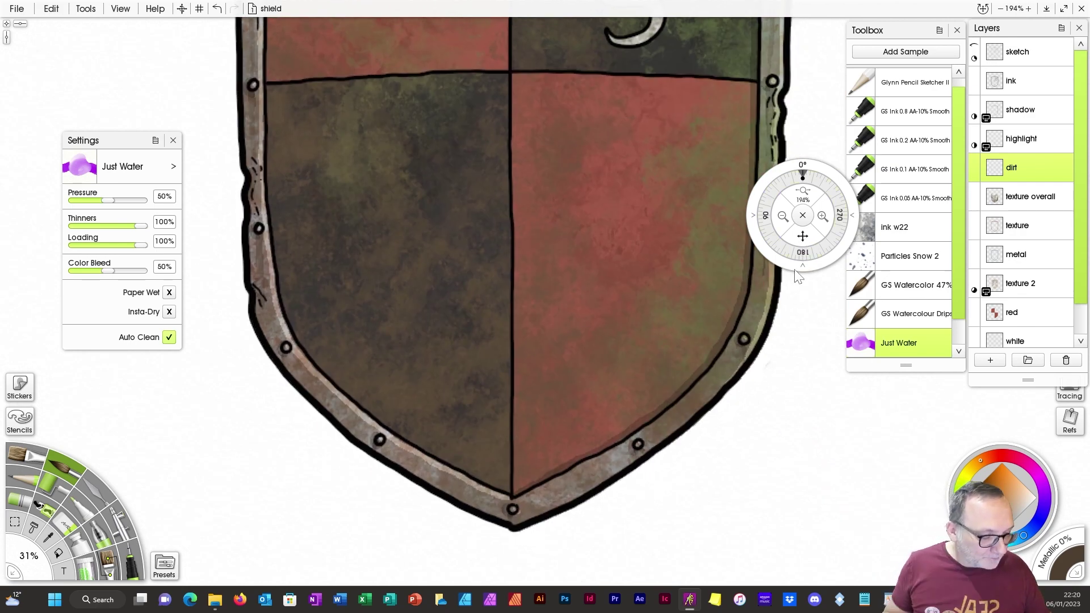
Step: Paint long dark brown drips with GS Watercolor 47% running down from the three middle rivets of the top border
drag(802, 236, 780, 420)
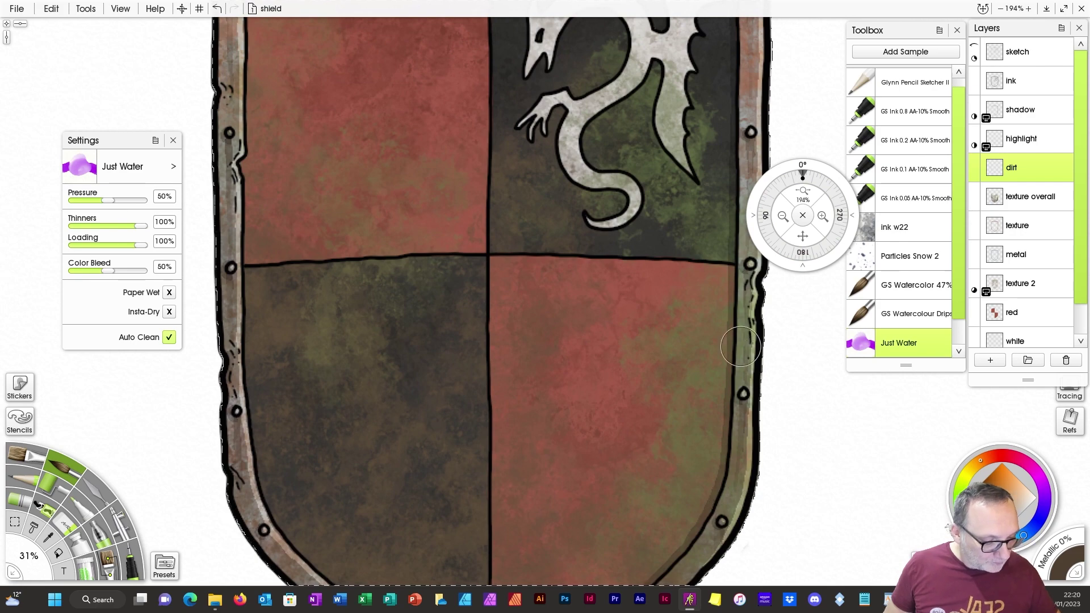
drag(802, 236, 890, 449)
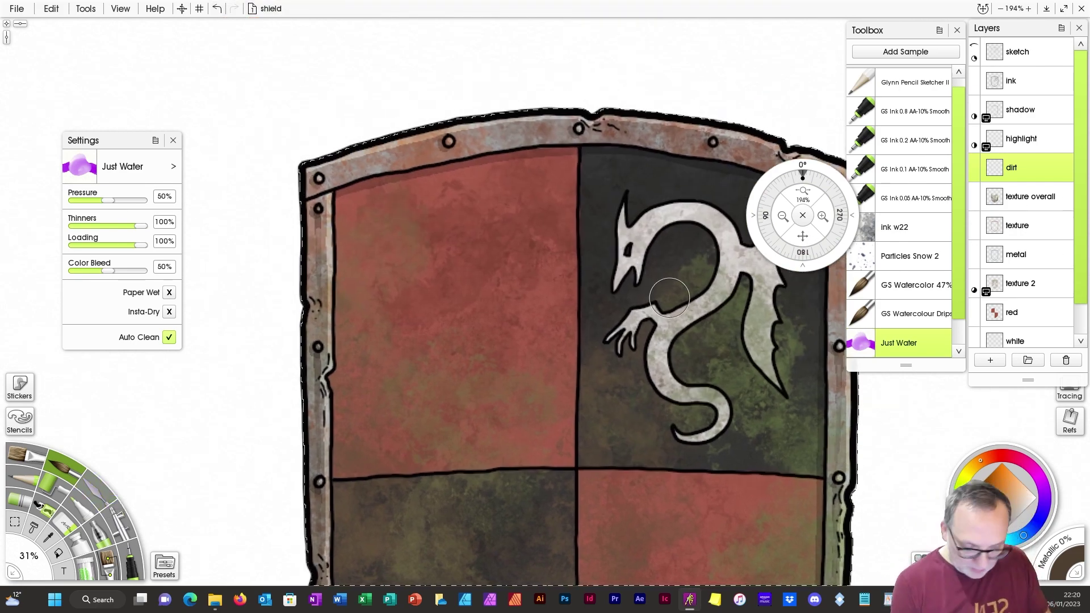
click(914, 284)
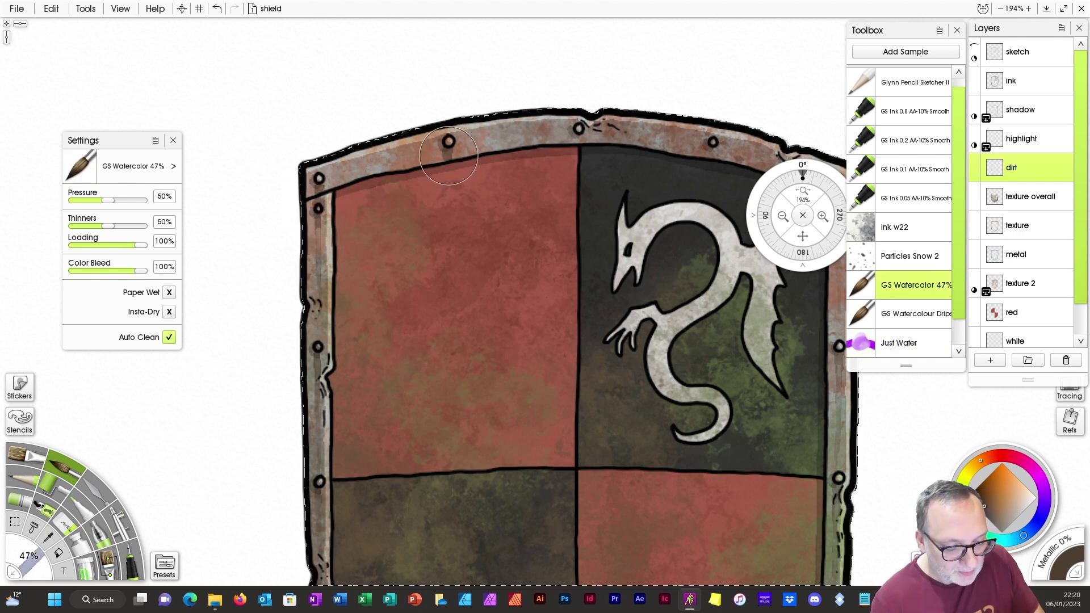
mouse_move(480, 149)
mouse_down()
mouse_move(445, 165)
mouse_move(447, 307)
mouse_up()
drag(803, 236, 614, 259)
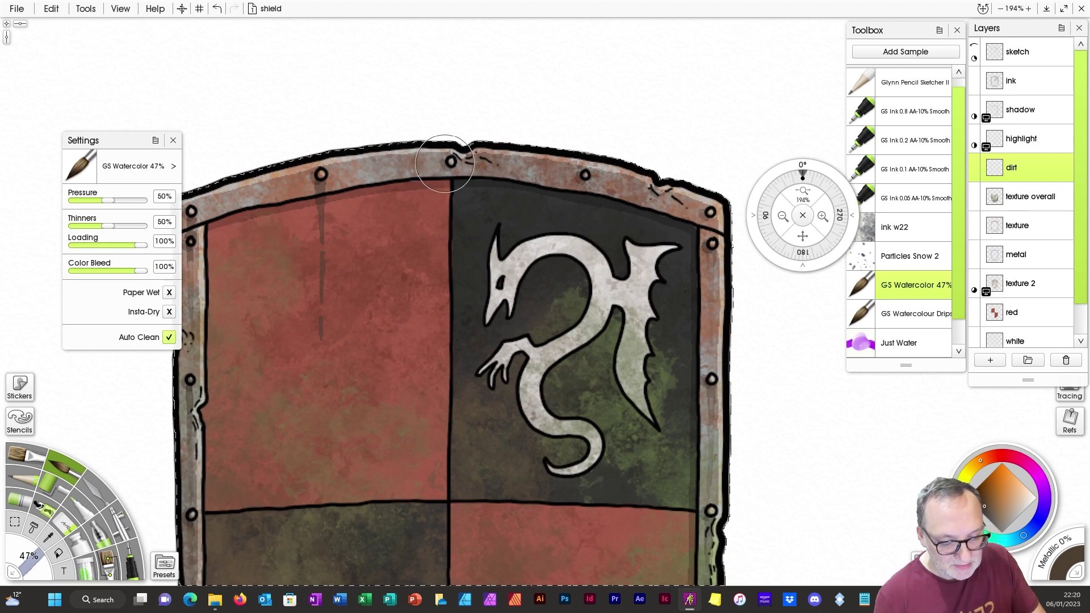
drag(448, 157, 450, 328)
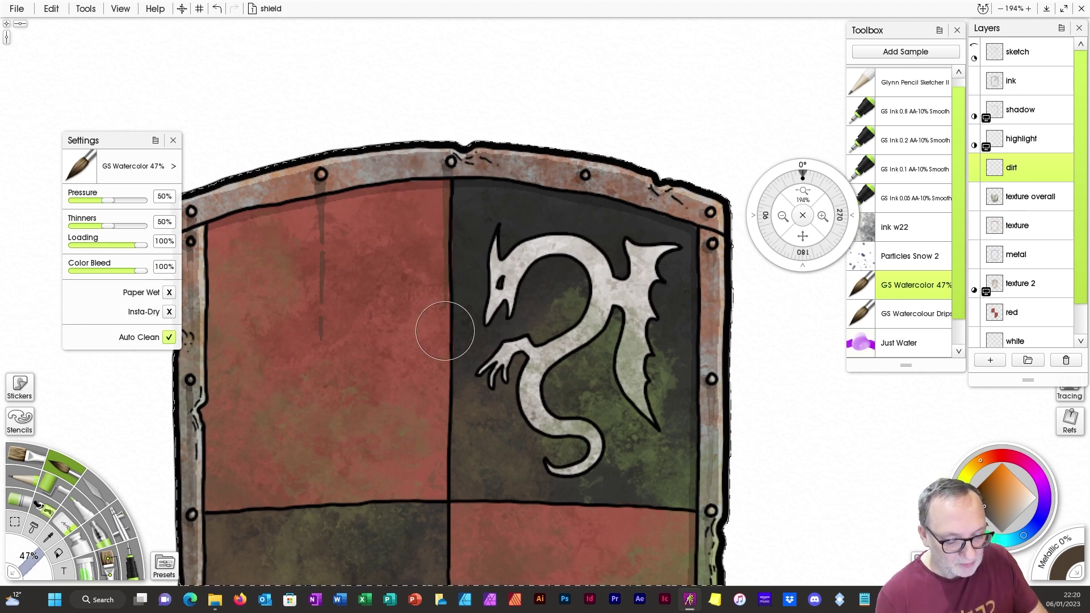
drag(579, 187, 578, 339)
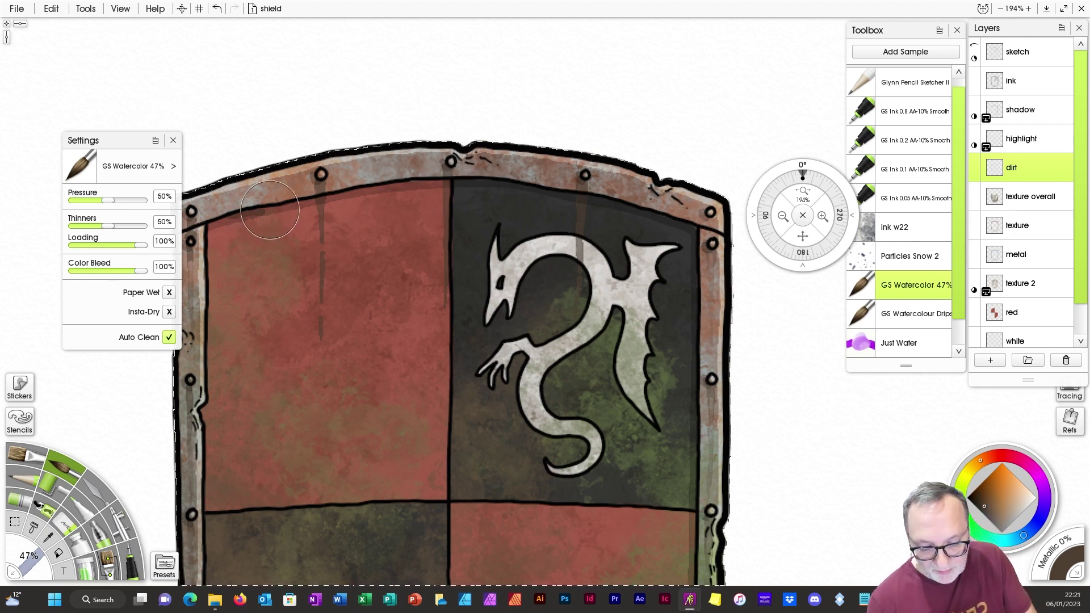
Step: Add more drips of varying length from the top border's inner edge over the upper red quarter and the dragon quarter
drag(260, 214, 255, 264)
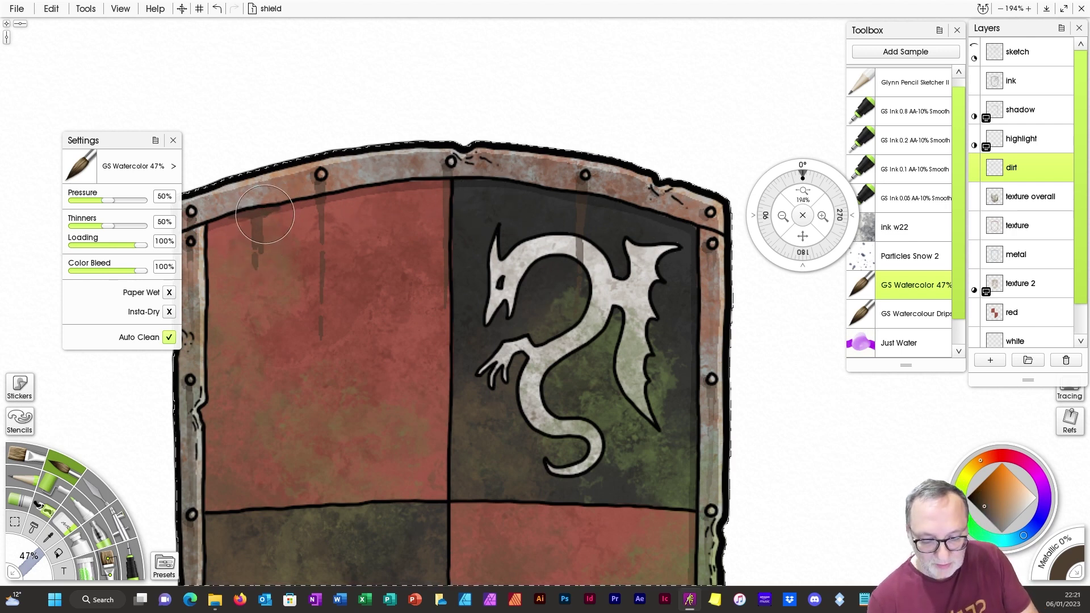
drag(292, 207, 293, 262)
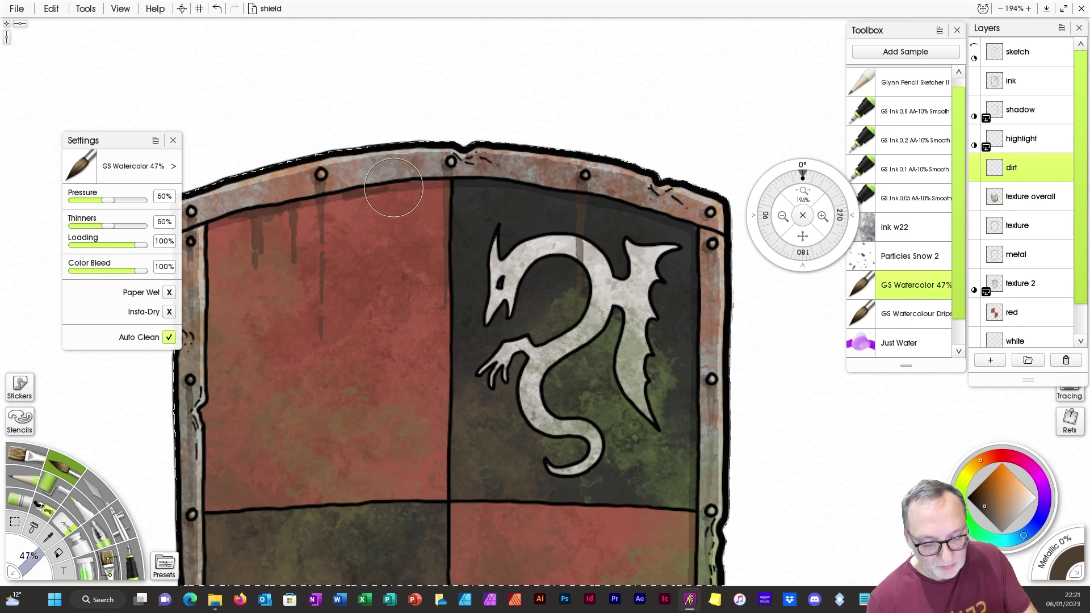
mouse_move(394, 191)
mouse_down()
mouse_move(381, 310)
mouse_move(401, 224)
mouse_move(405, 272)
mouse_up()
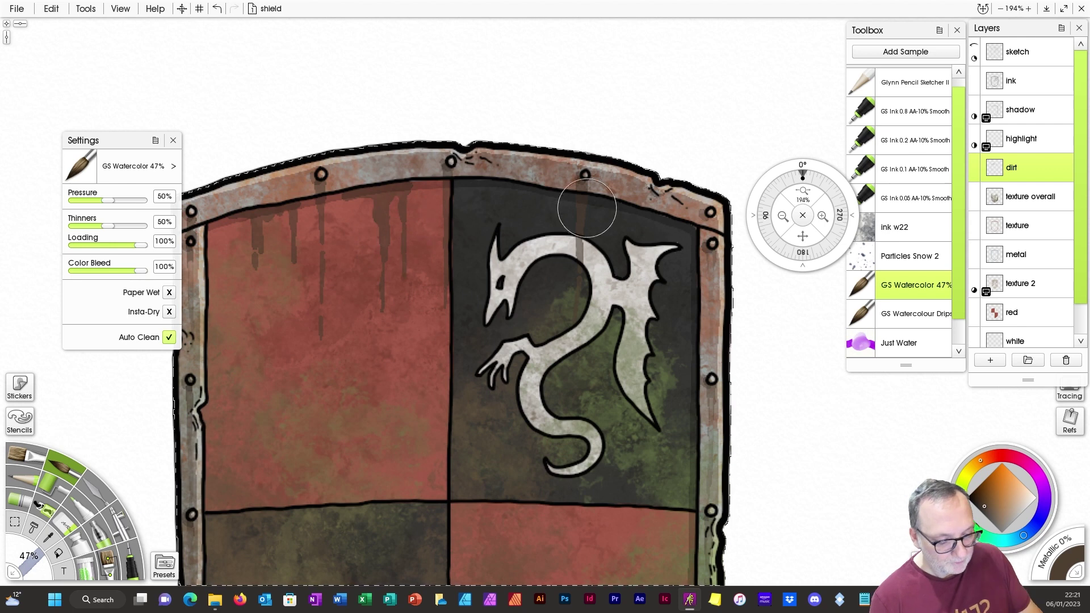
mouse_move(533, 194)
mouse_down()
mouse_move(530, 240)
mouse_move(531, 204)
mouse_move(529, 285)
mouse_move(545, 204)
mouse_move(543, 311)
mouse_up()
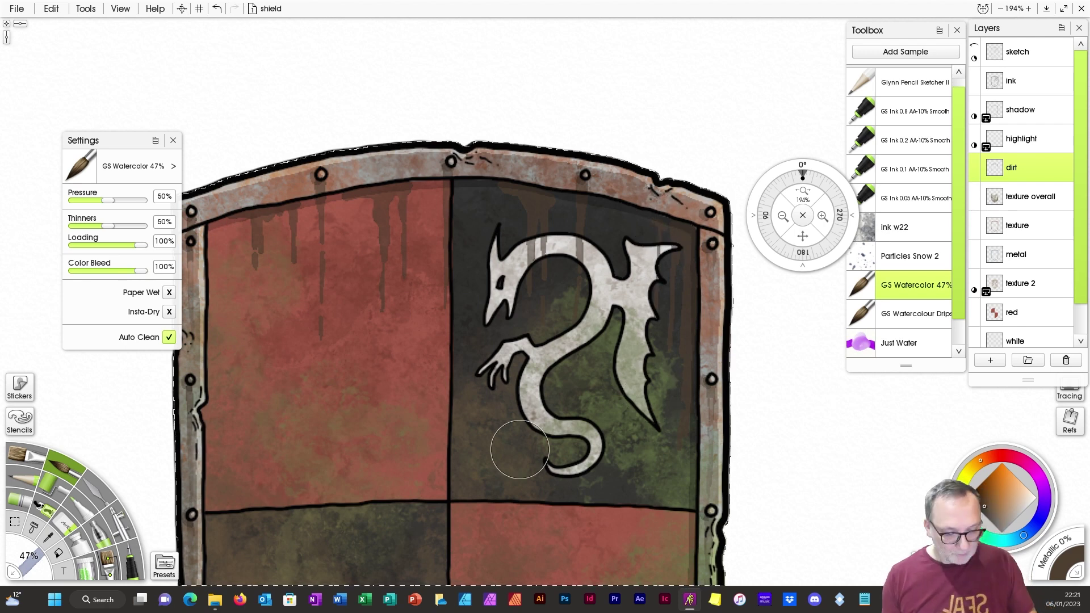
Step: Blend and lengthen the drips on the upper red quarter with Just Water
click(918, 343)
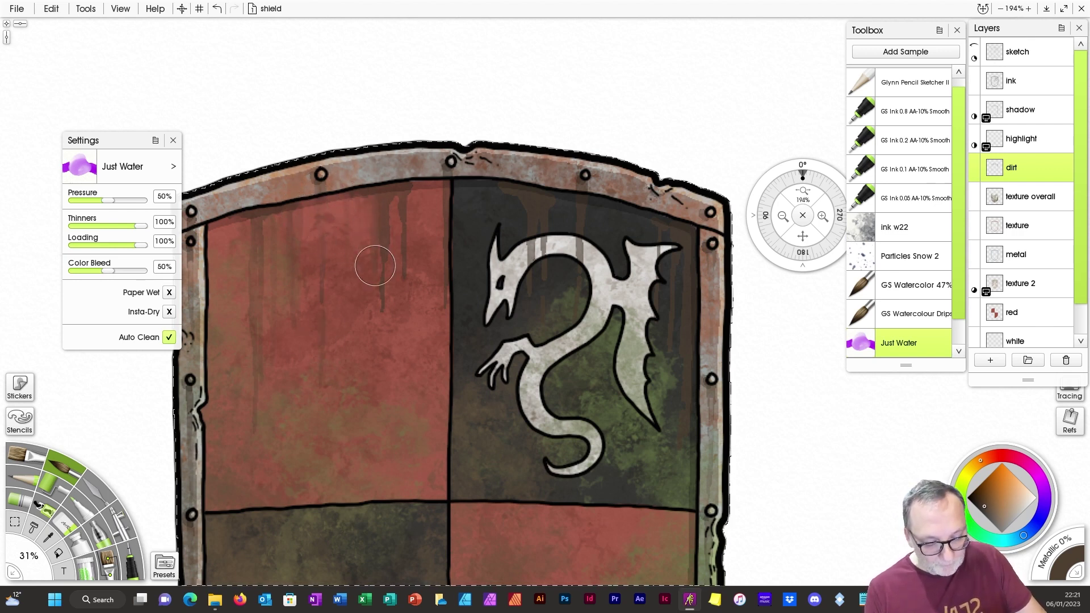
mouse_move(378, 263)
mouse_down()
mouse_move(384, 213)
mouse_move(386, 311)
mouse_move(393, 198)
mouse_up()
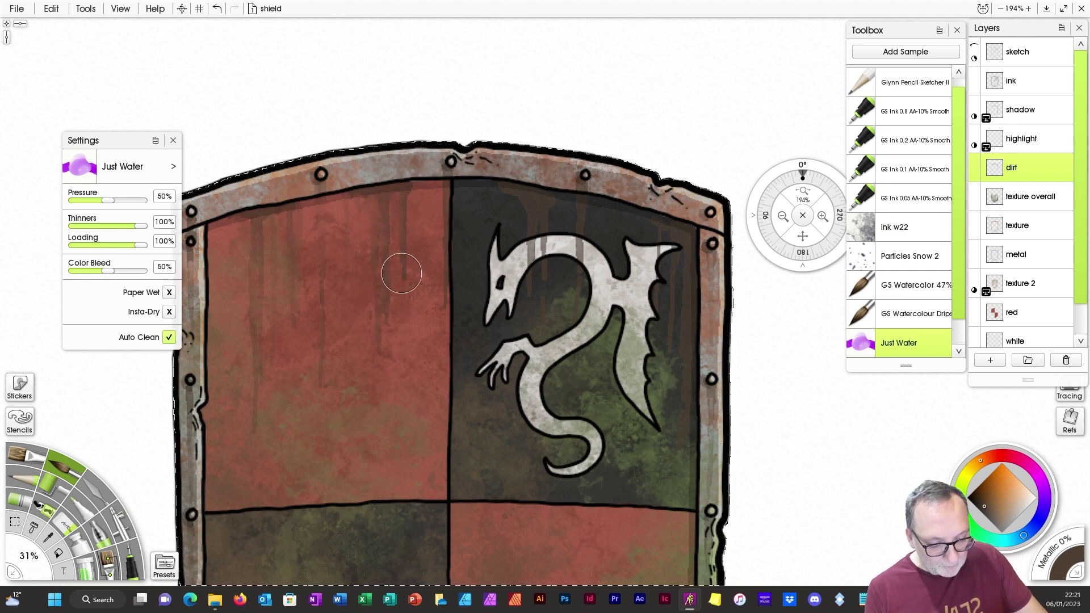
mouse_move(401, 274)
mouse_down()
mouse_move(403, 327)
mouse_move(406, 187)
mouse_move(402, 315)
mouse_up()
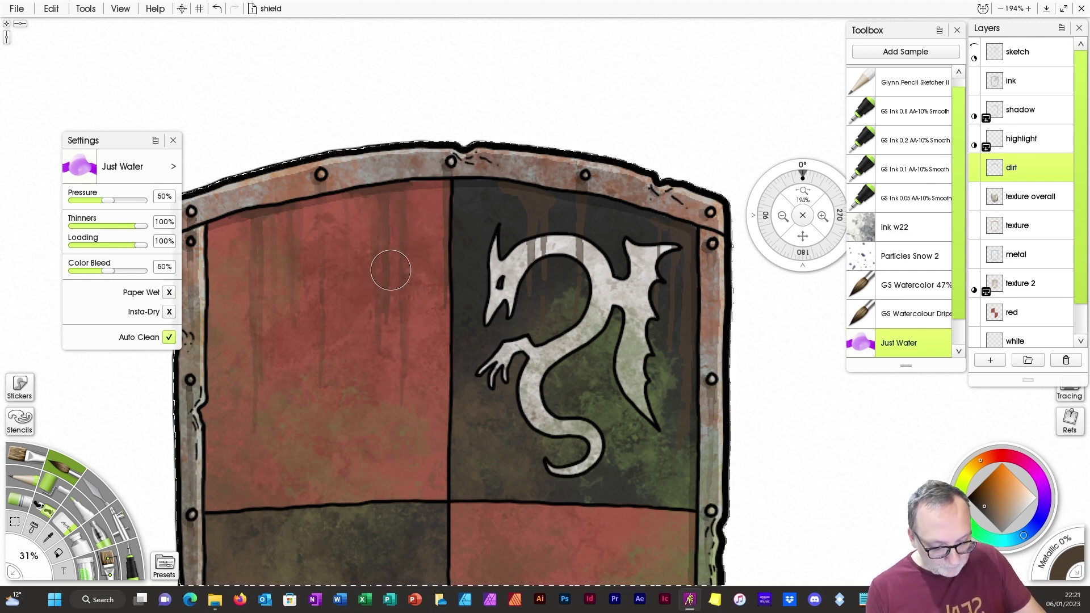
mouse_move(391, 270)
mouse_down()
mouse_move(439, 286)
mouse_move(437, 428)
mouse_up()
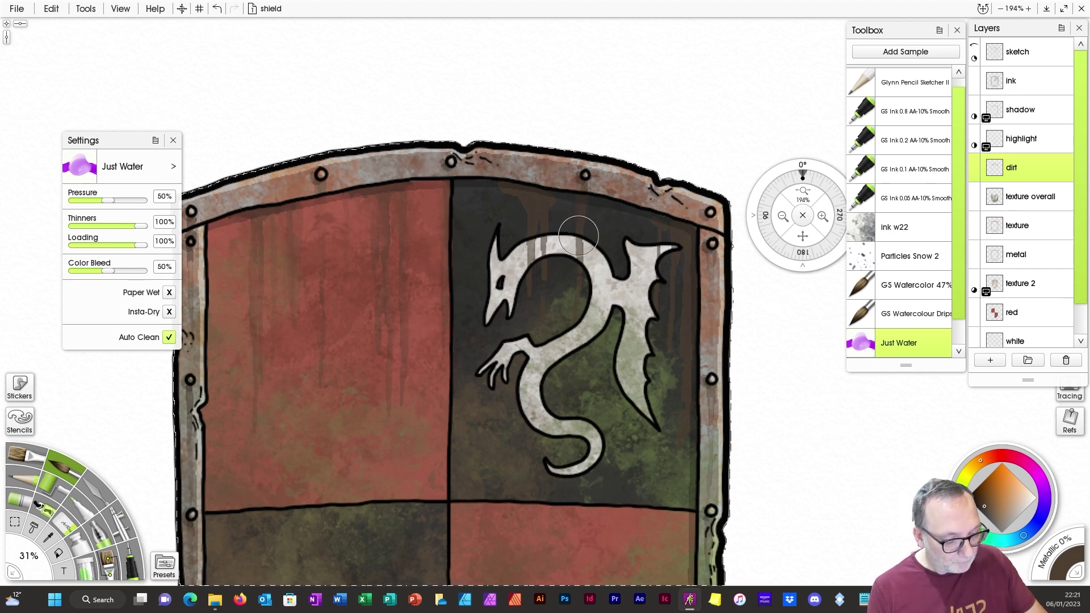
Step: Soften the drips over the dragon emblem and its dark quarter with Just Water
mouse_move(578, 235)
mouse_down()
mouse_move(572, 337)
mouse_move(581, 217)
mouse_up()
mouse_move(577, 308)
mouse_down()
mouse_move(575, 379)
mouse_move(579, 260)
mouse_move(576, 335)
mouse_move(555, 310)
mouse_move(528, 301)
mouse_move(521, 196)
mouse_move(531, 322)
mouse_move(538, 198)
mouse_move(542, 311)
mouse_move(552, 220)
mouse_up()
mouse_move(555, 282)
mouse_down()
mouse_move(503, 203)
mouse_move(512, 266)
mouse_move(578, 348)
mouse_move(650, 220)
mouse_move(656, 298)
mouse_up()
drag(670, 238, 678, 366)
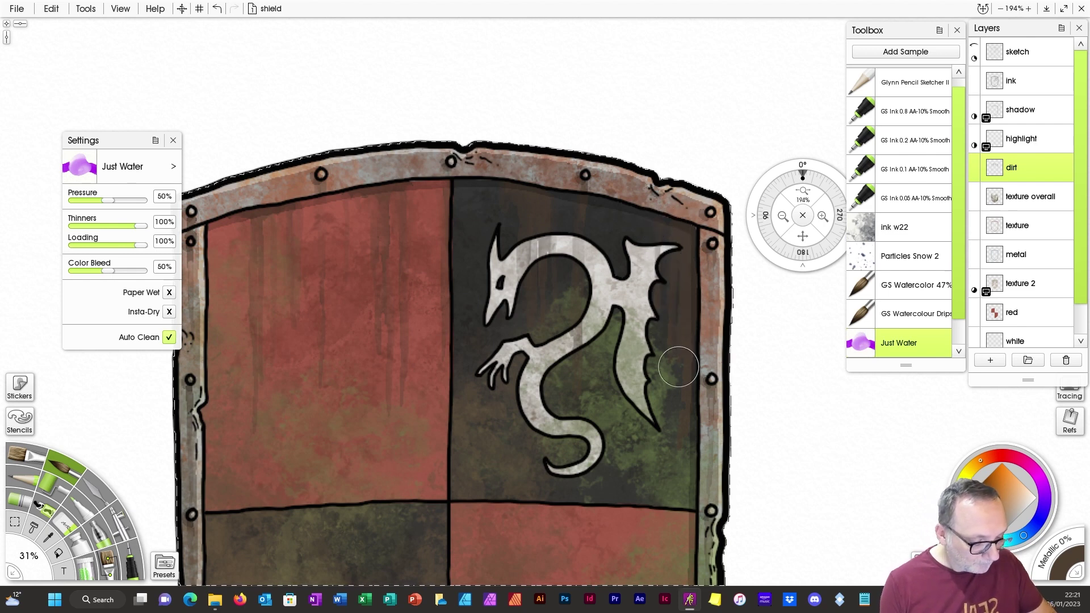
mouse_move(682, 452)
mouse_down()
mouse_move(687, 374)
mouse_move(686, 452)
mouse_move(676, 300)
mouse_move(670, 308)
mouse_up()
Step: Add a new layer above the dirt layer and name it dings
drag(802, 191, 702, 280)
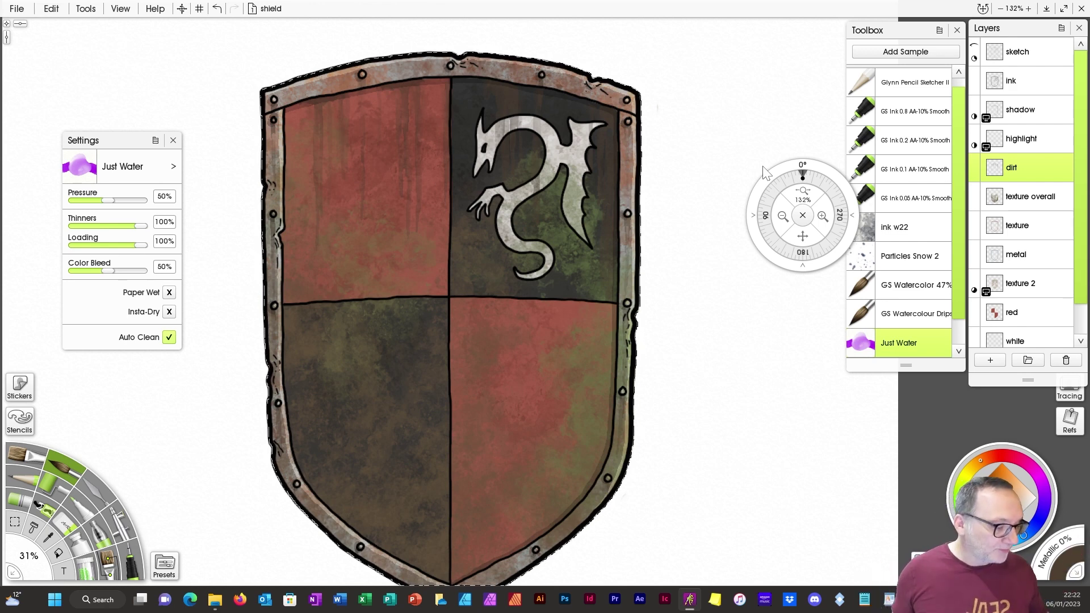
click(994, 360)
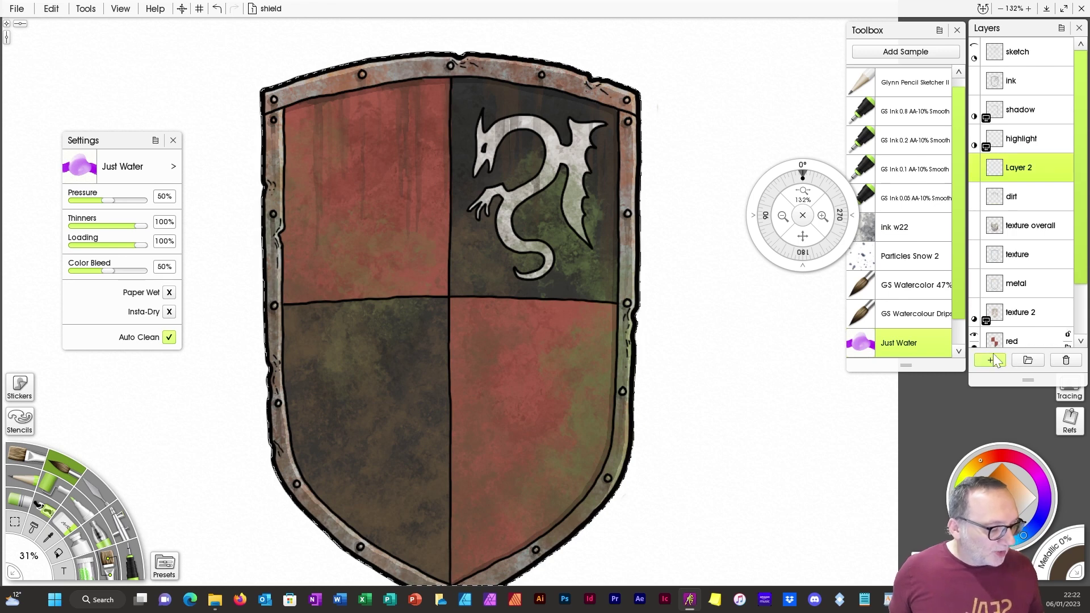
double_click(1026, 166)
text(d)
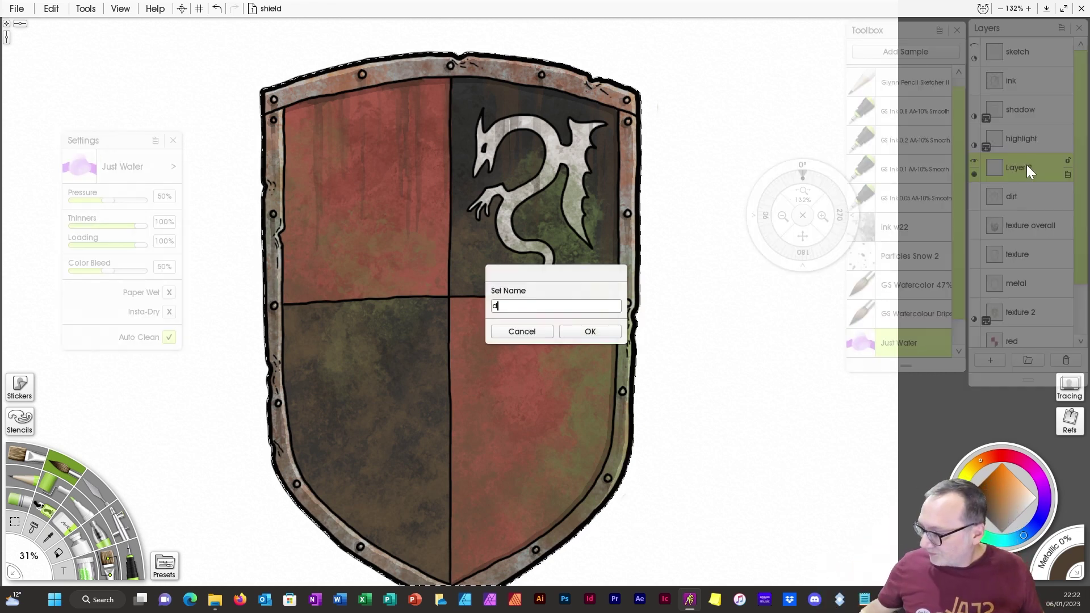
text(ings)
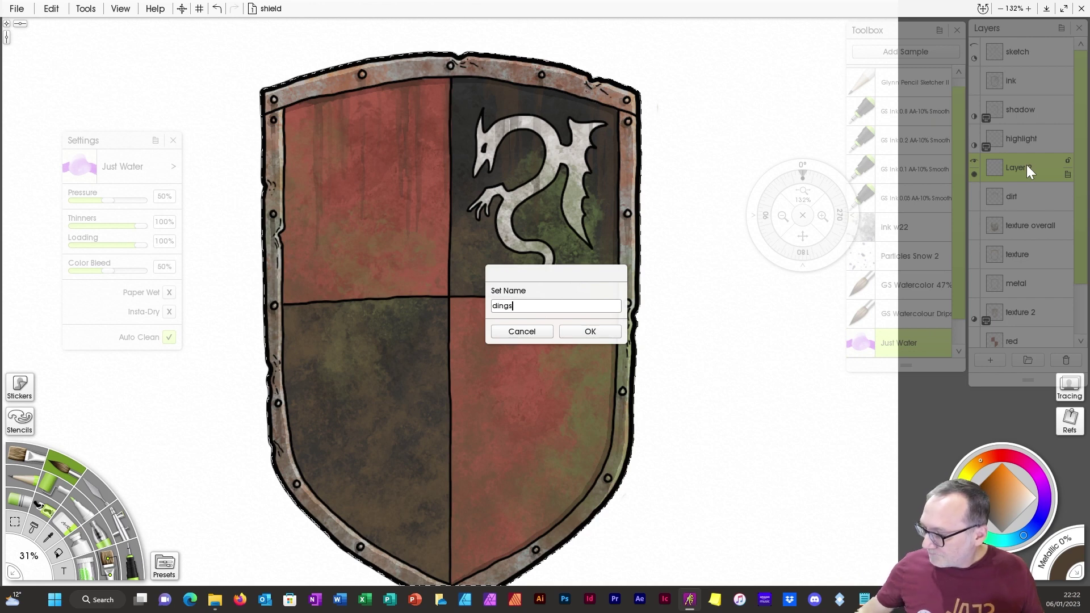
key(Return)
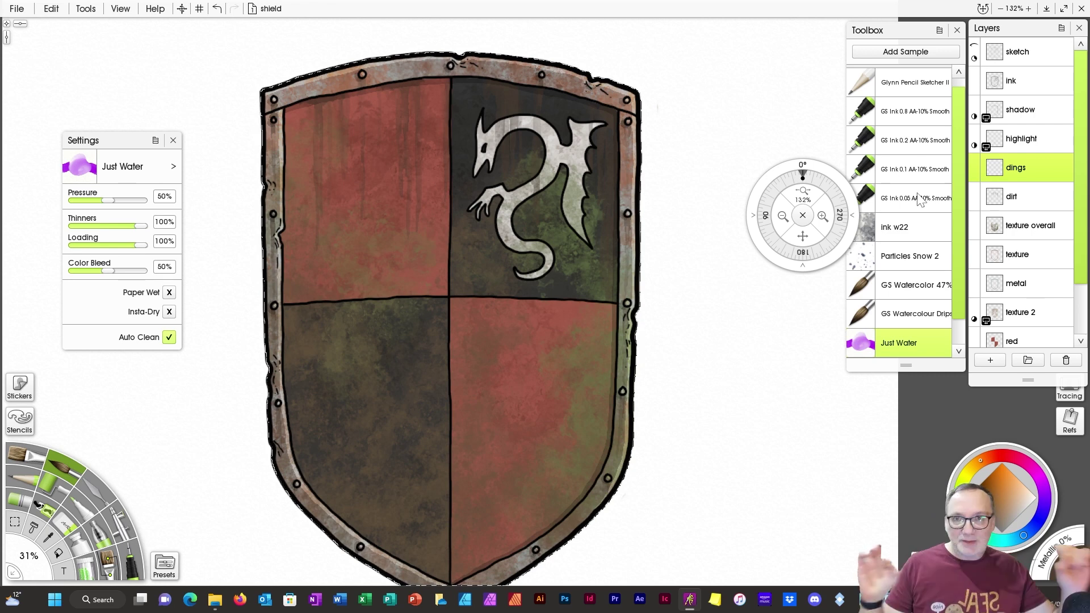
Step: Add the Glynn Sketcher 2 at 15% ink pen preset to the toolbox and make it the active brush
click(132, 563)
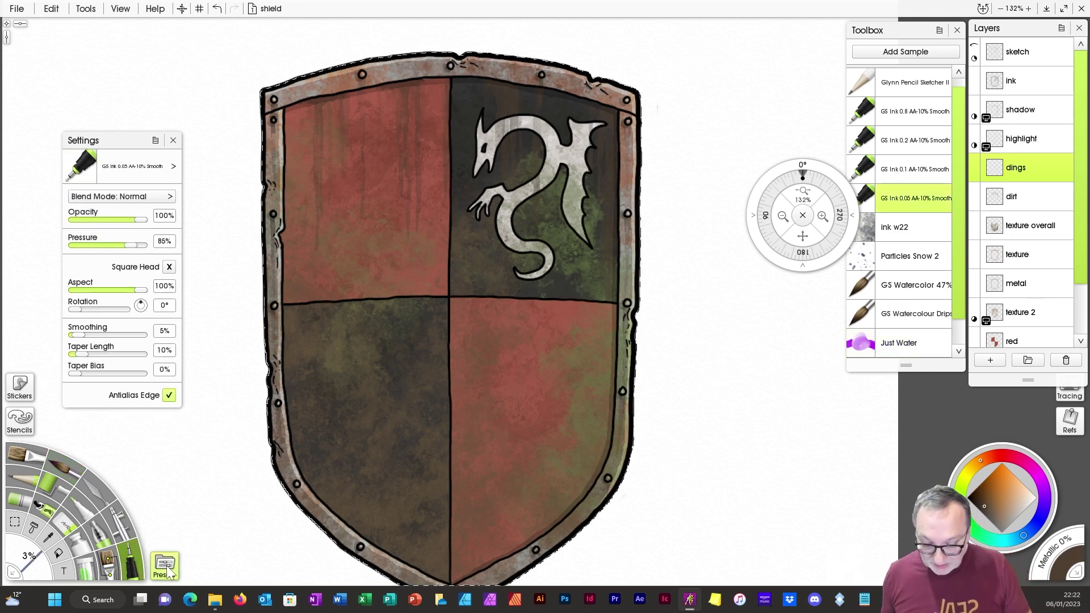
click(165, 564)
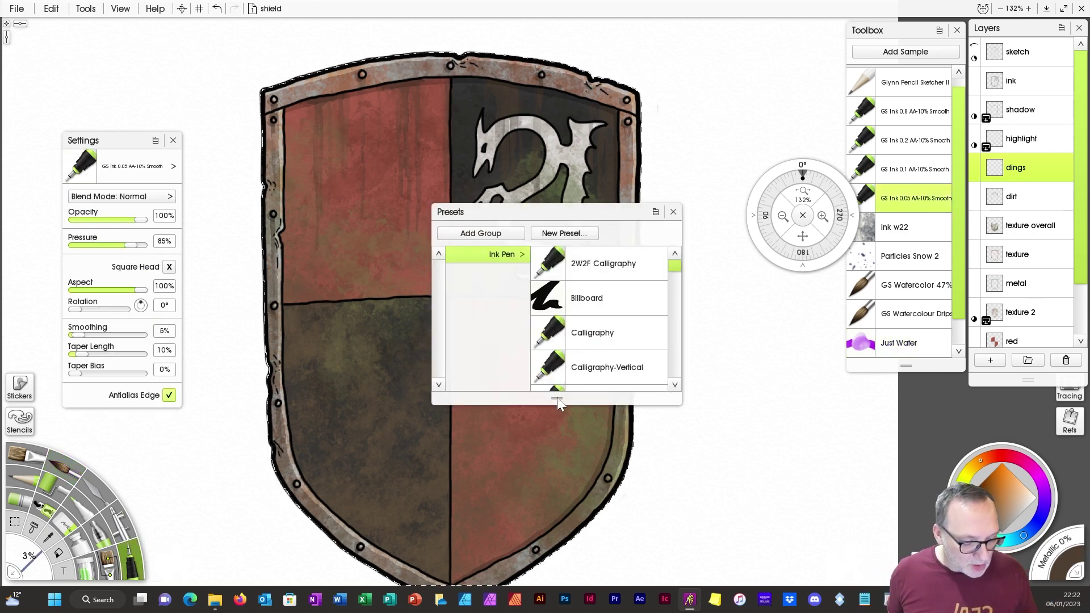
drag(557, 398, 556, 509)
mouse_move(675, 276)
mouse_down()
mouse_move(673, 350)
mouse_move(675, 299)
mouse_up()
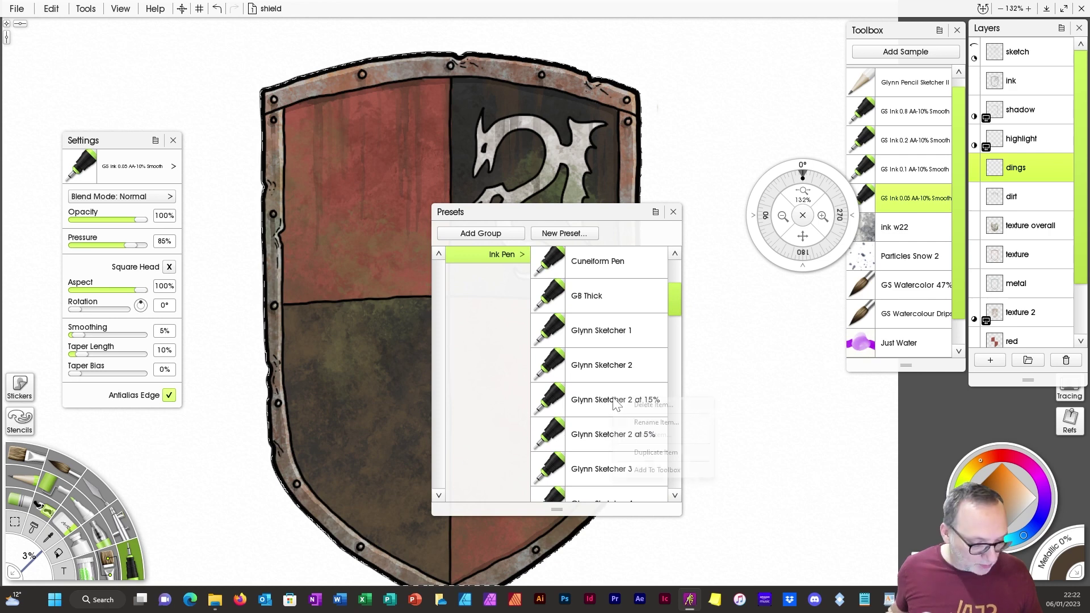
right_click(634, 401)
click(659, 469)
click(673, 212)
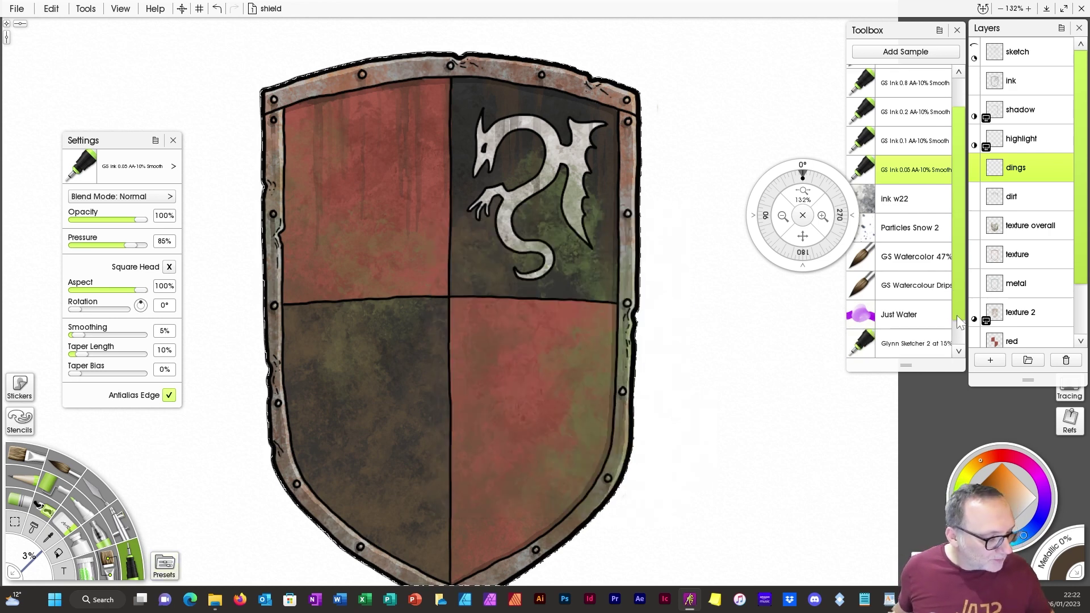
click(927, 347)
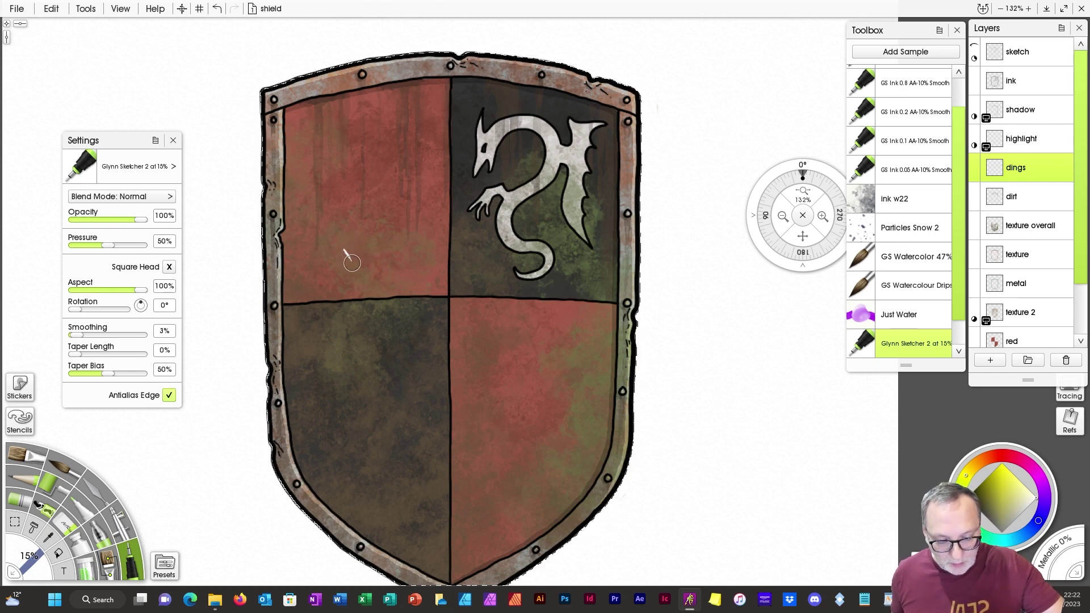
Step: Draw white nicks and long diagonal scratches of varying length across the shield's quarters and metal border on the dings layer
drag(357, 259, 364, 265)
drag(356, 272, 358, 276)
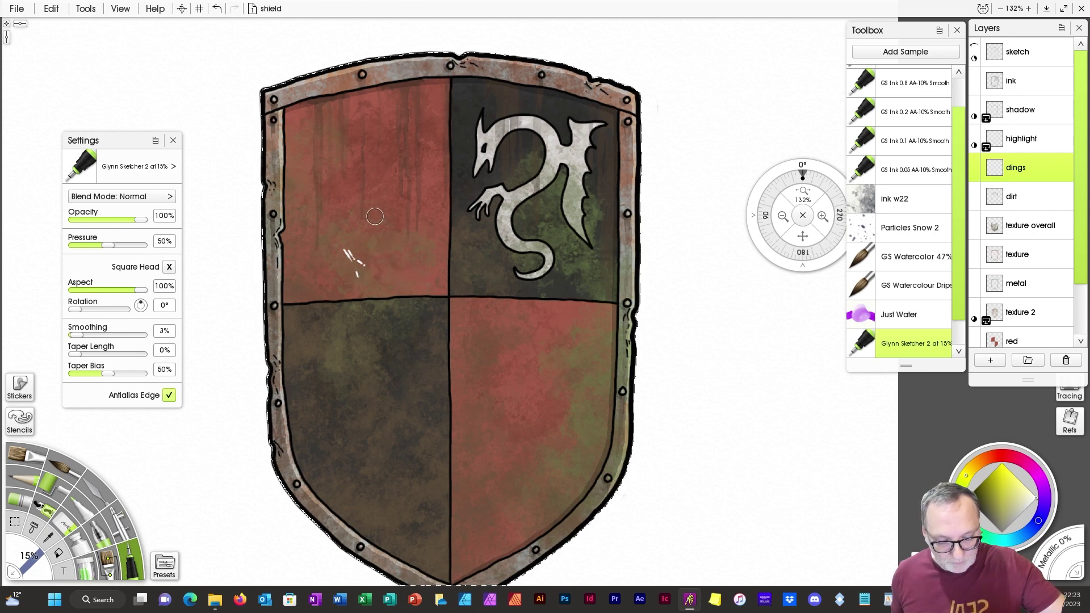
drag(391, 247, 475, 385)
drag(423, 334, 500, 457)
drag(441, 430, 452, 444)
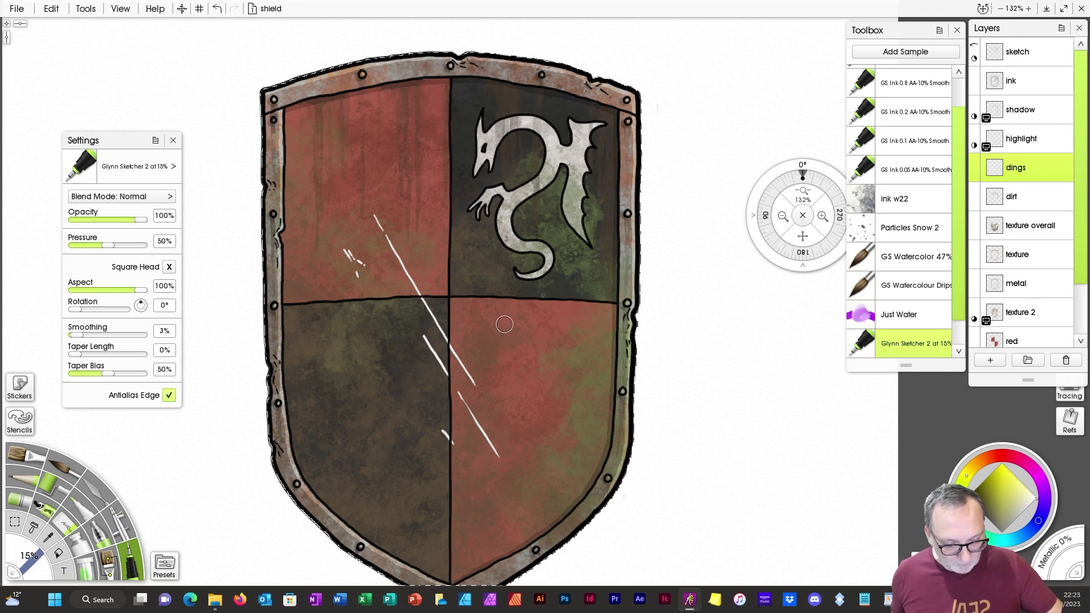
drag(504, 322, 513, 361)
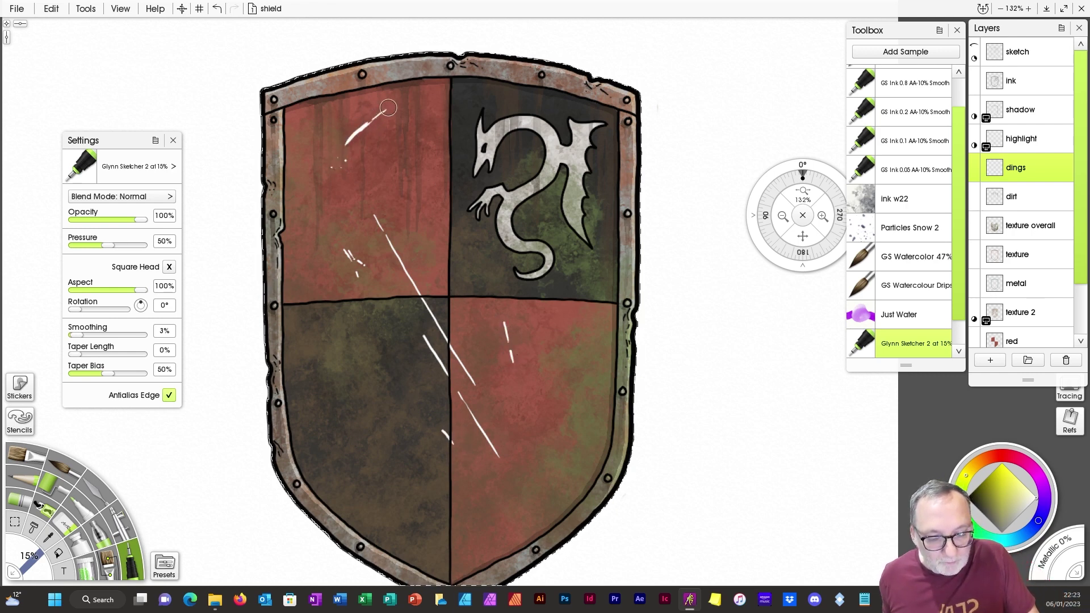
drag(322, 406, 327, 411)
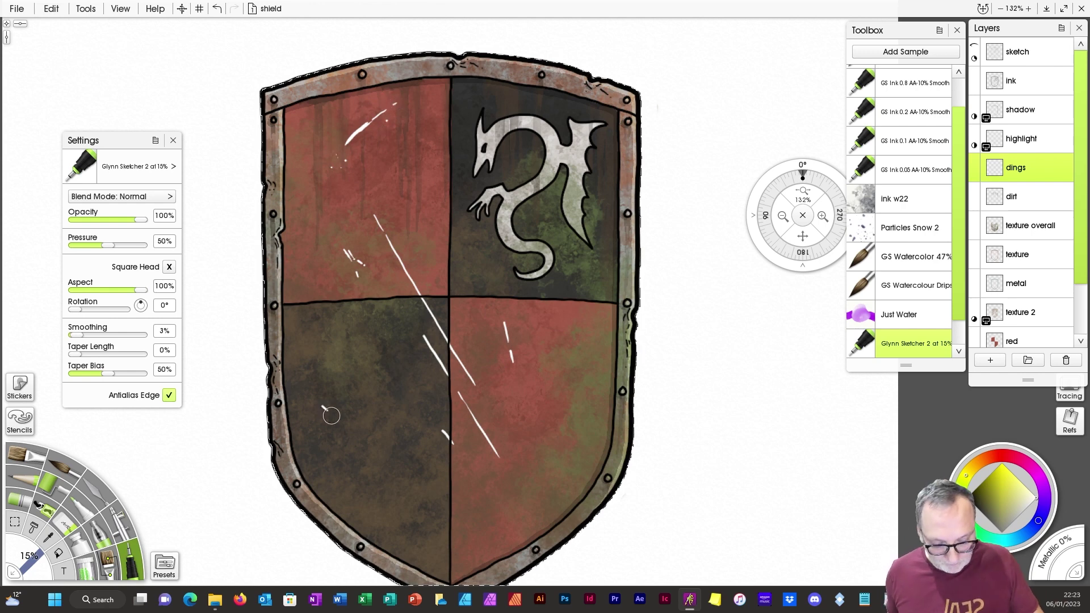
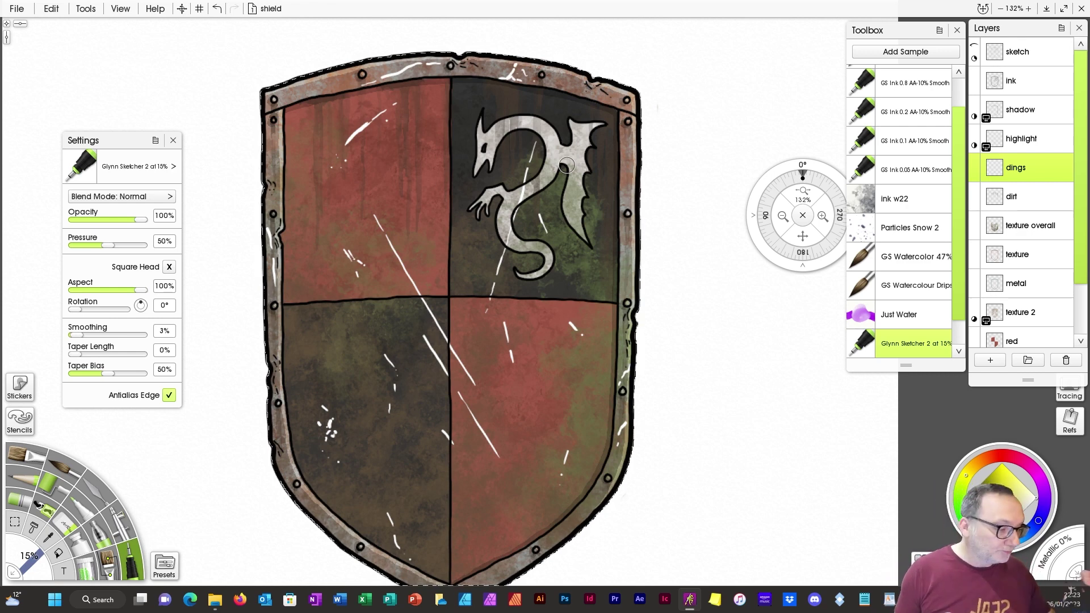
Step: Apply an Emboss effect with Sharp Contour enabled to the dings layer
click(1068, 175)
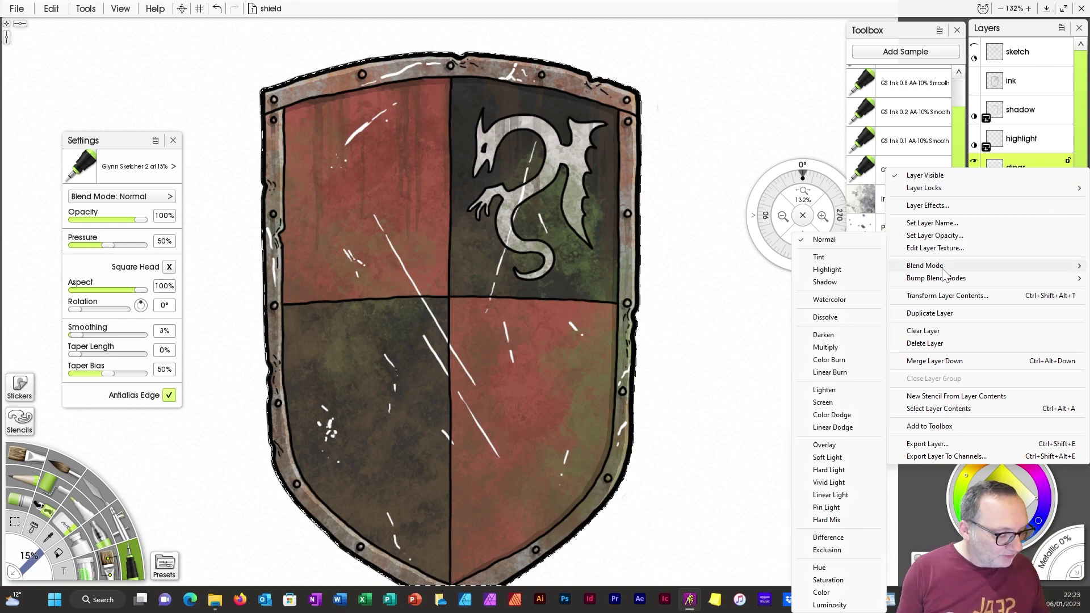
click(947, 206)
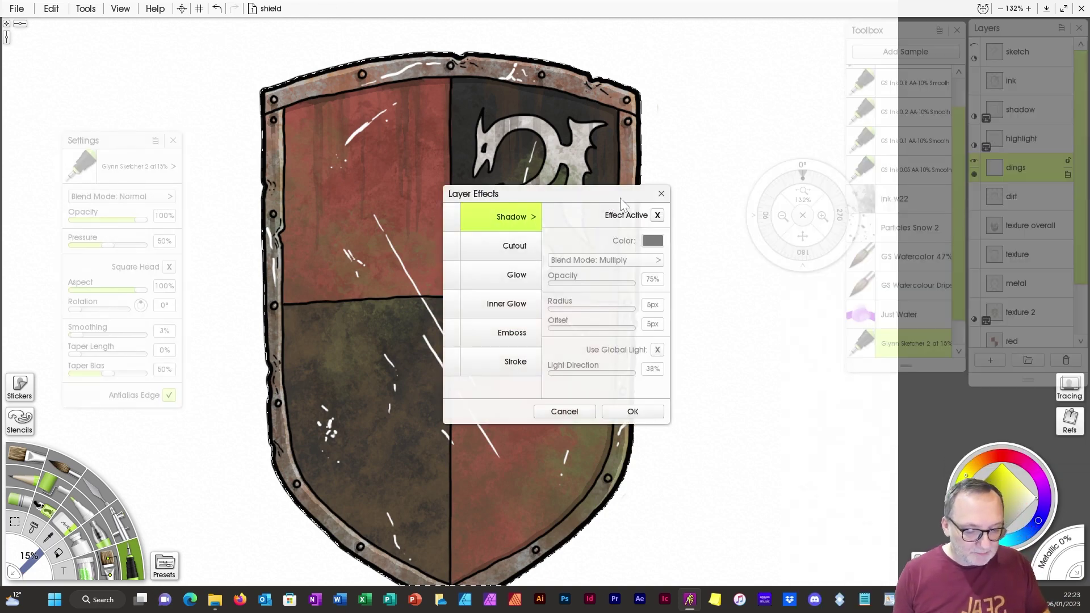
drag(620, 197, 808, 207)
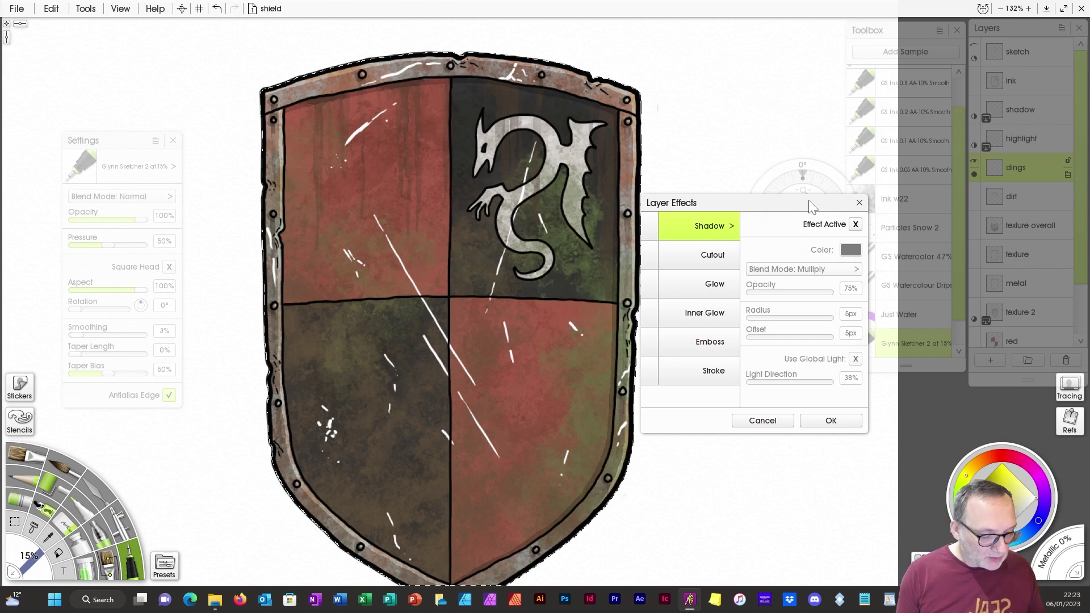
click(648, 342)
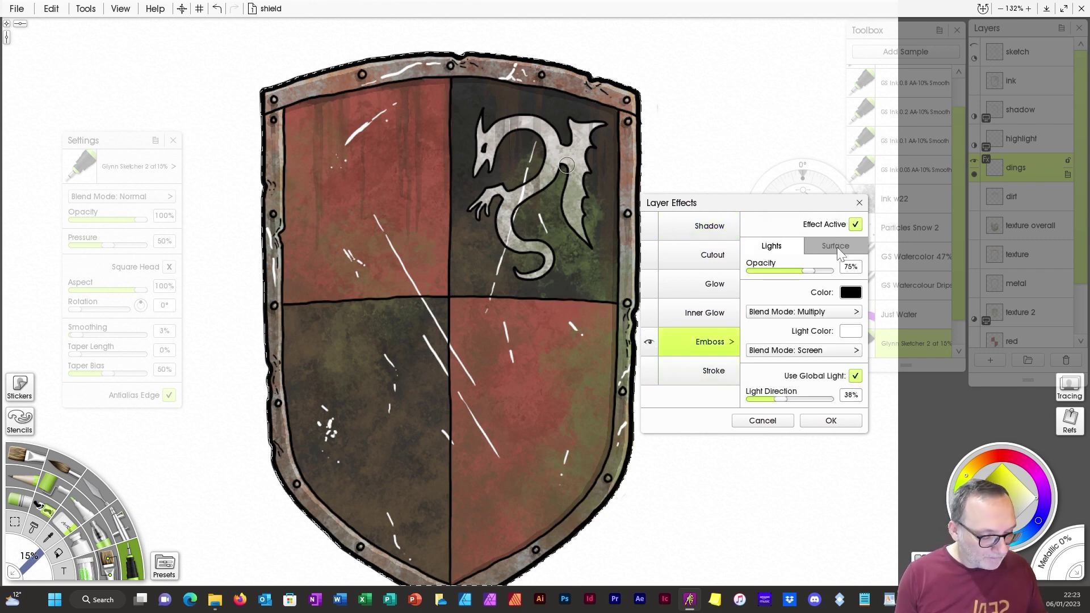
click(837, 247)
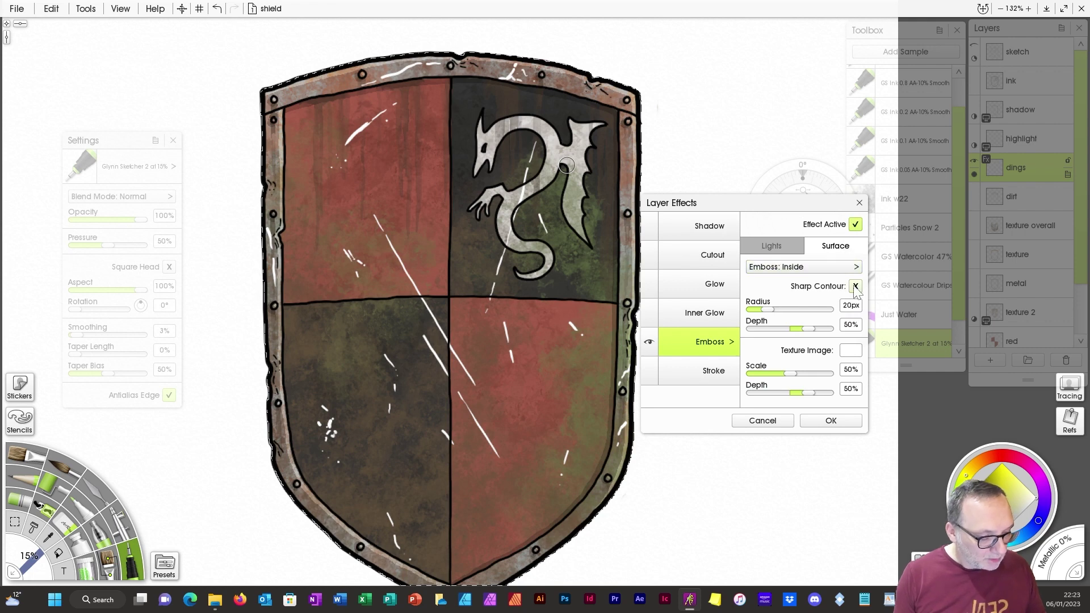
click(855, 287)
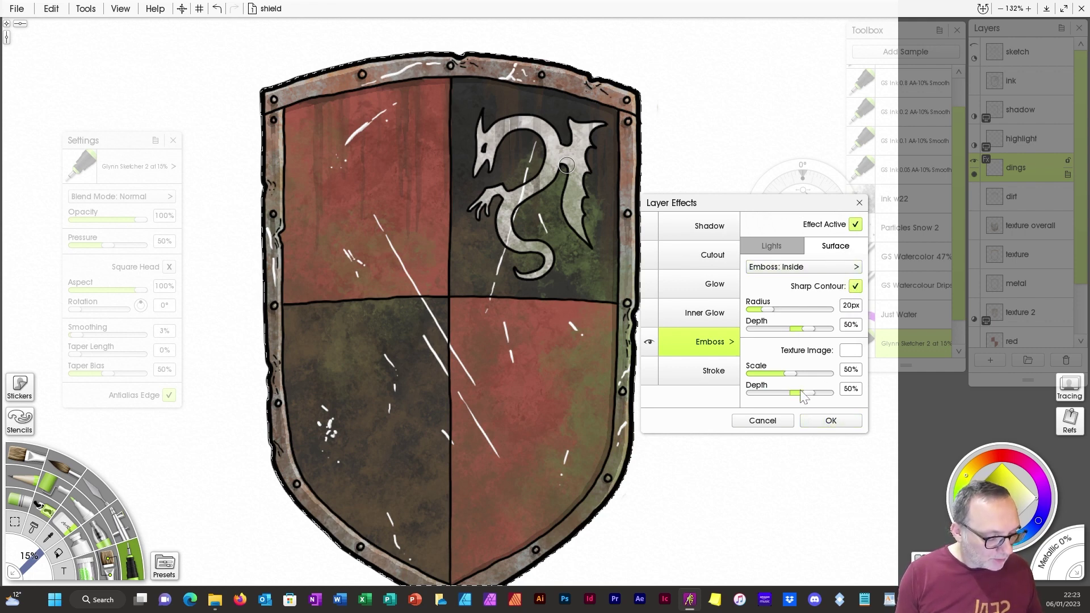
click(829, 421)
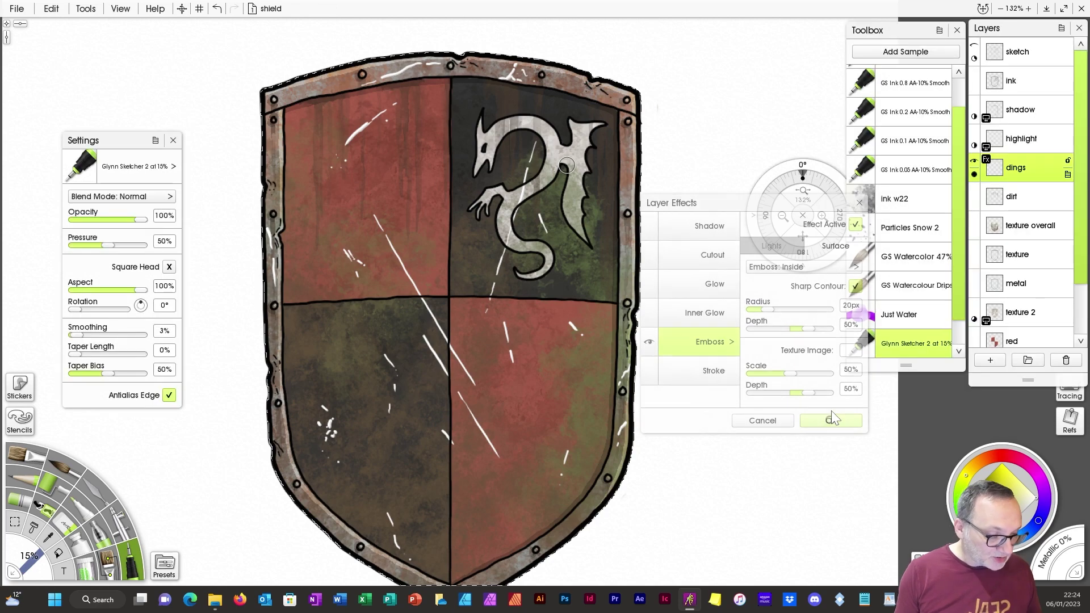
Step: Set the dings layer's blend mode to Multiply
click(1067, 174)
mouse_move(938, 271)
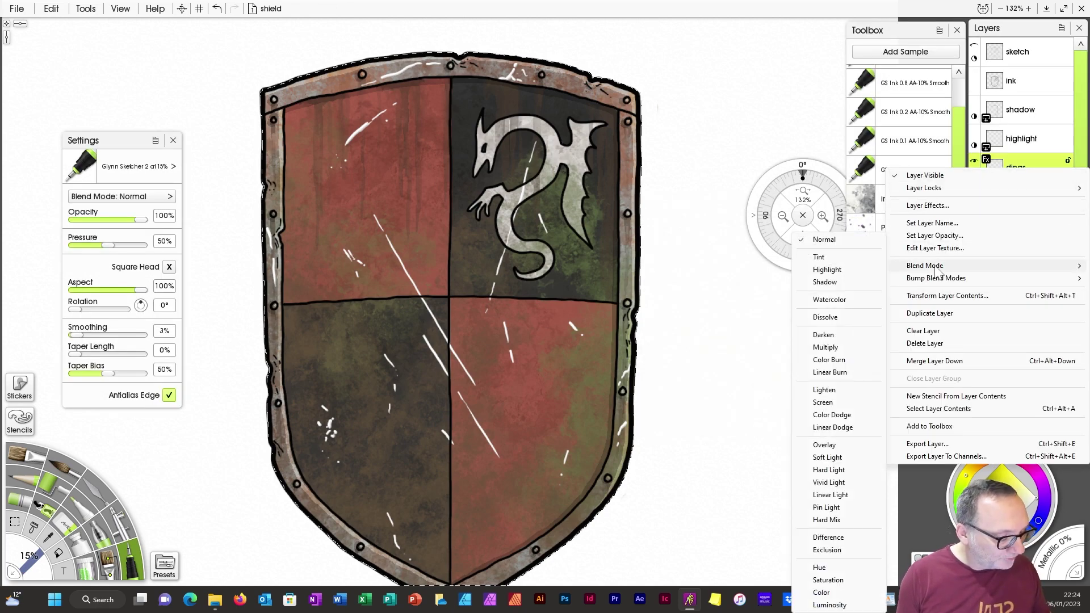
click(840, 347)
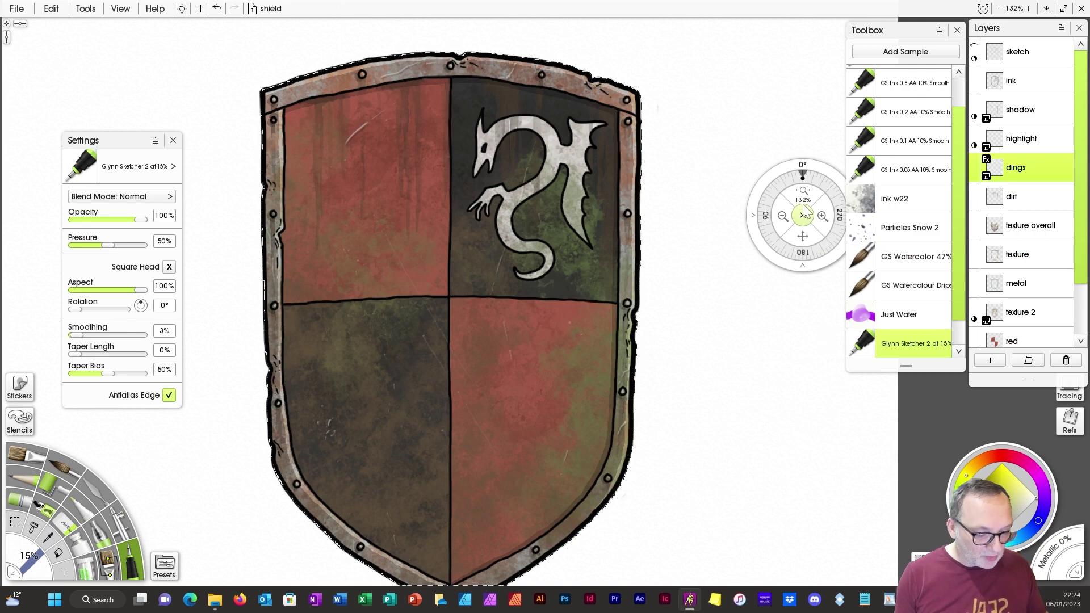
Step: Reopen the dings layer's effects and raise the Emboss opacity to 100%
drag(814, 199, 827, 190)
drag(804, 243, 818, 284)
drag(817, 197, 765, 202)
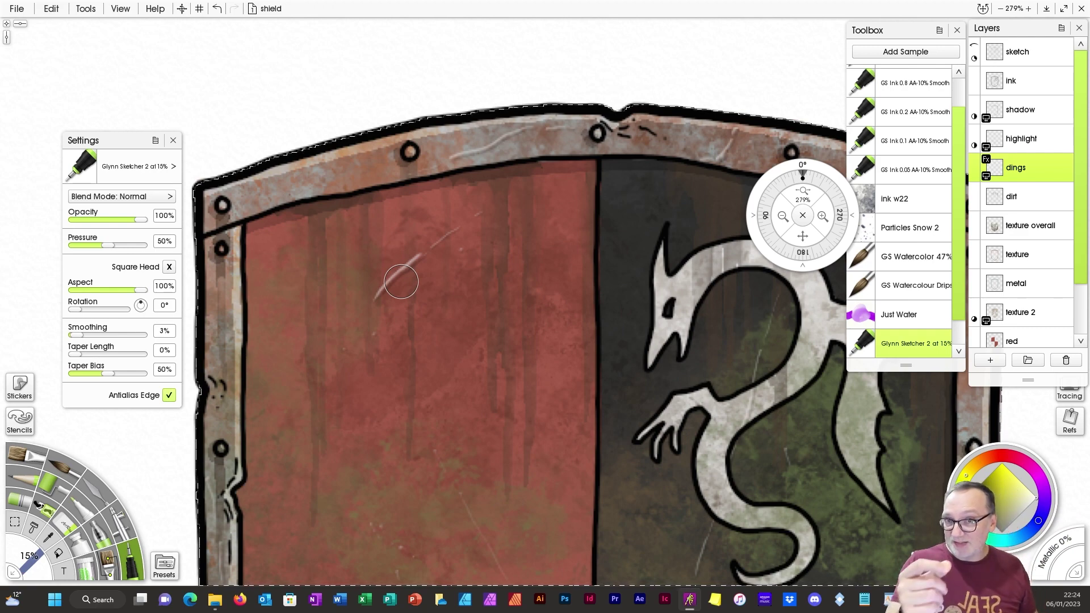
click(986, 161)
drag(591, 197, 717, 246)
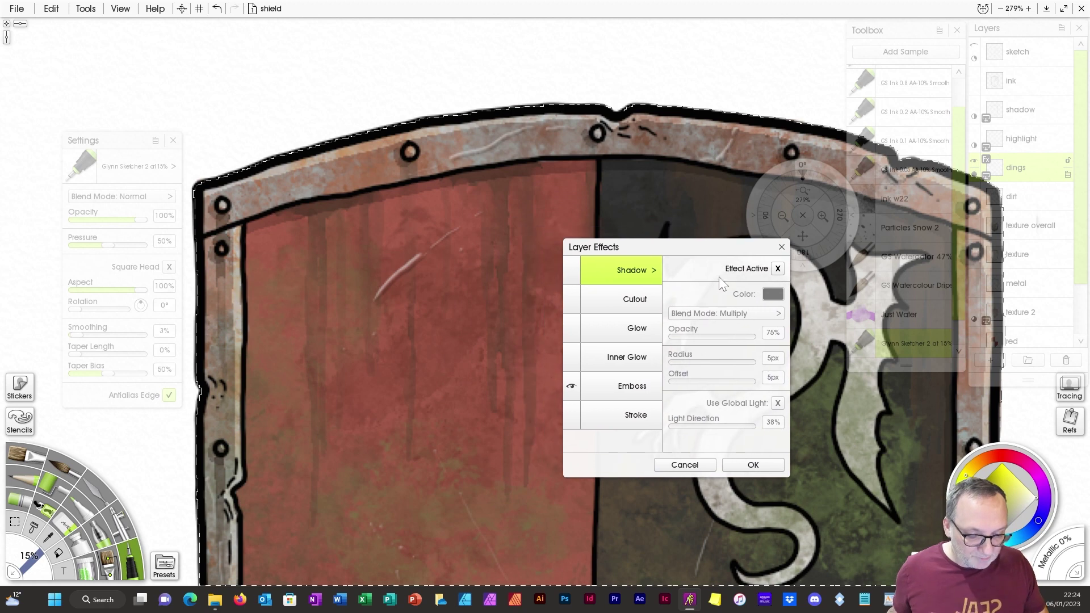
click(636, 393)
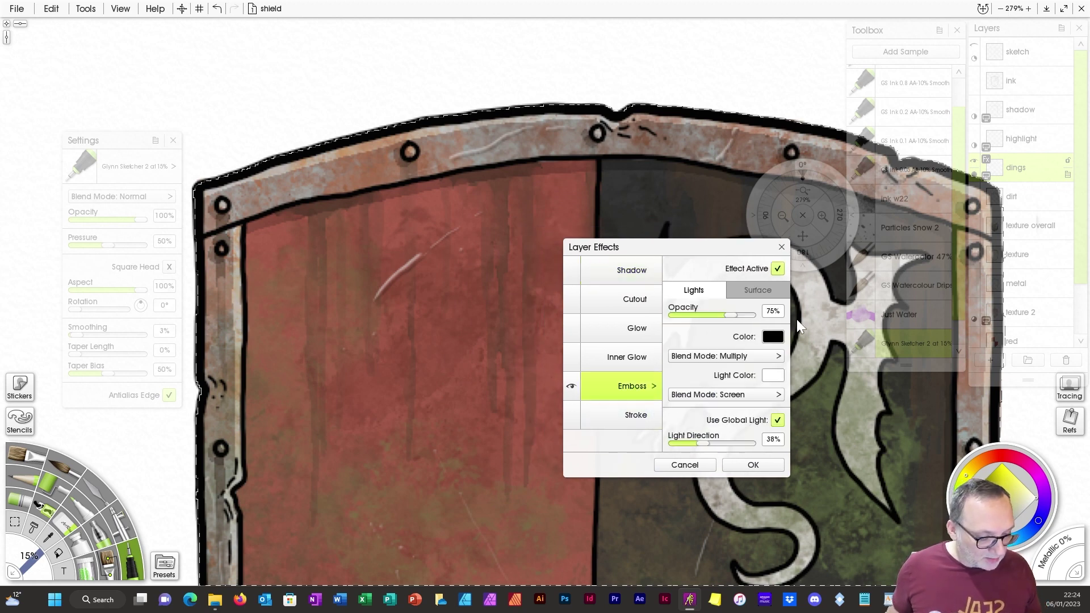
click(749, 315)
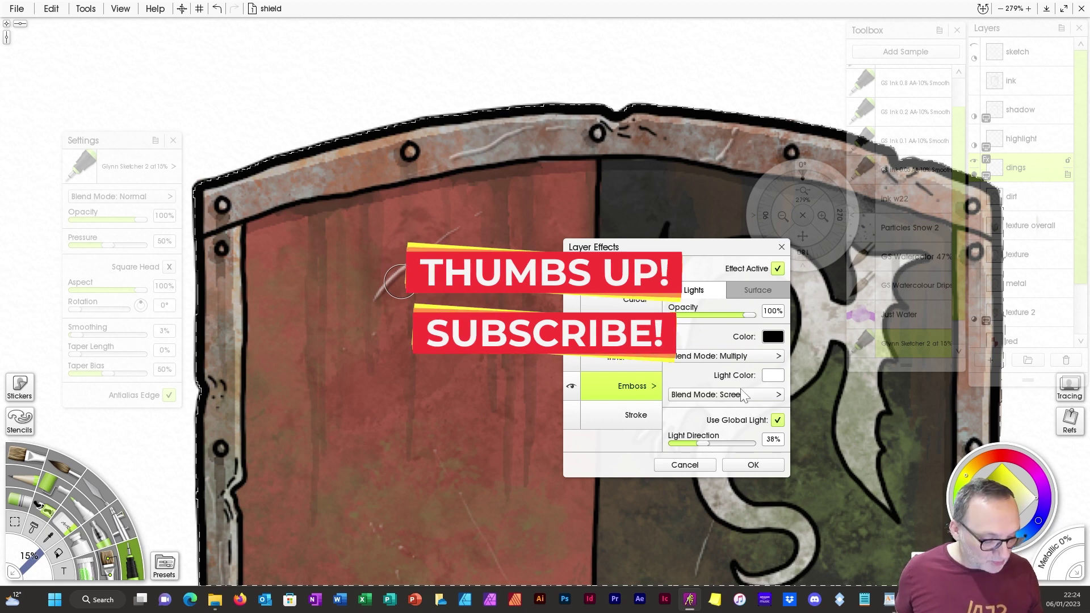
Step: Try different Emboss light directions on the scratches and apply a light direction of 25%
click(717, 443)
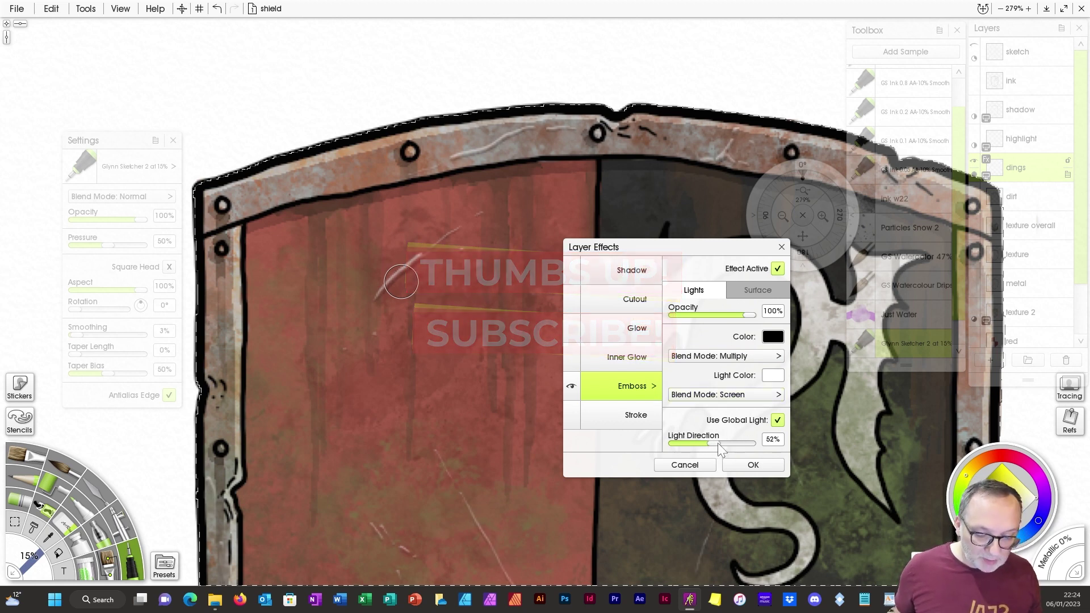
drag(717, 442, 687, 455)
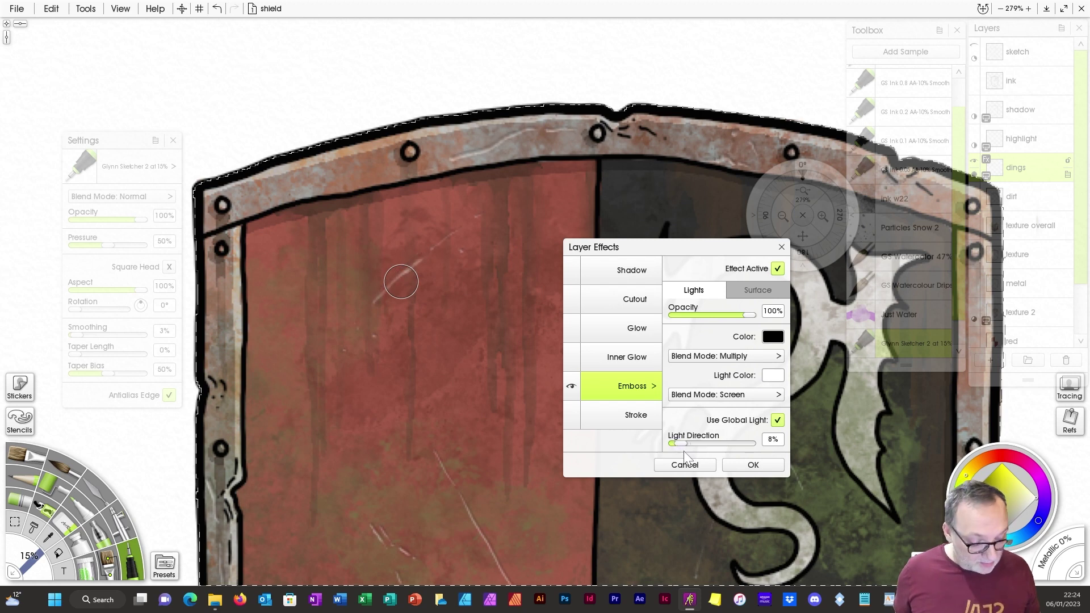
drag(684, 451, 670, 454)
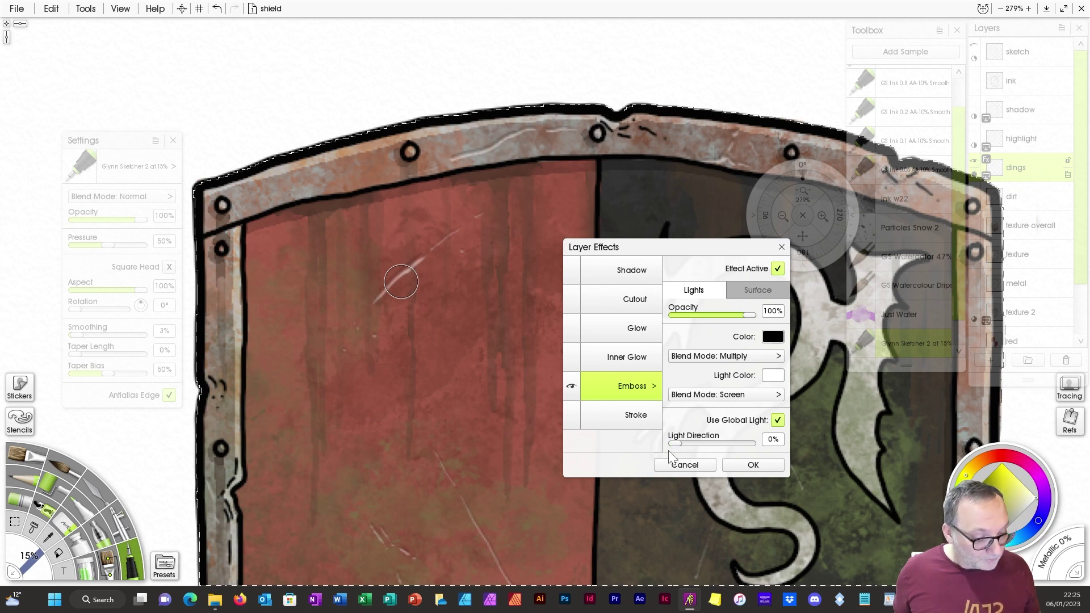
drag(722, 248, 794, 102)
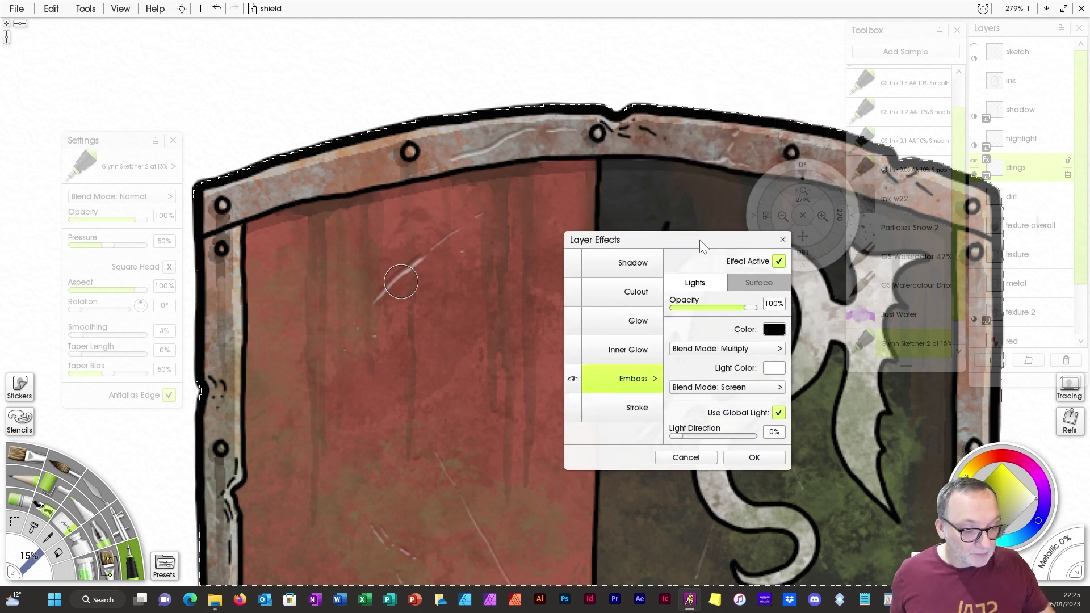
drag(769, 105, 697, 248)
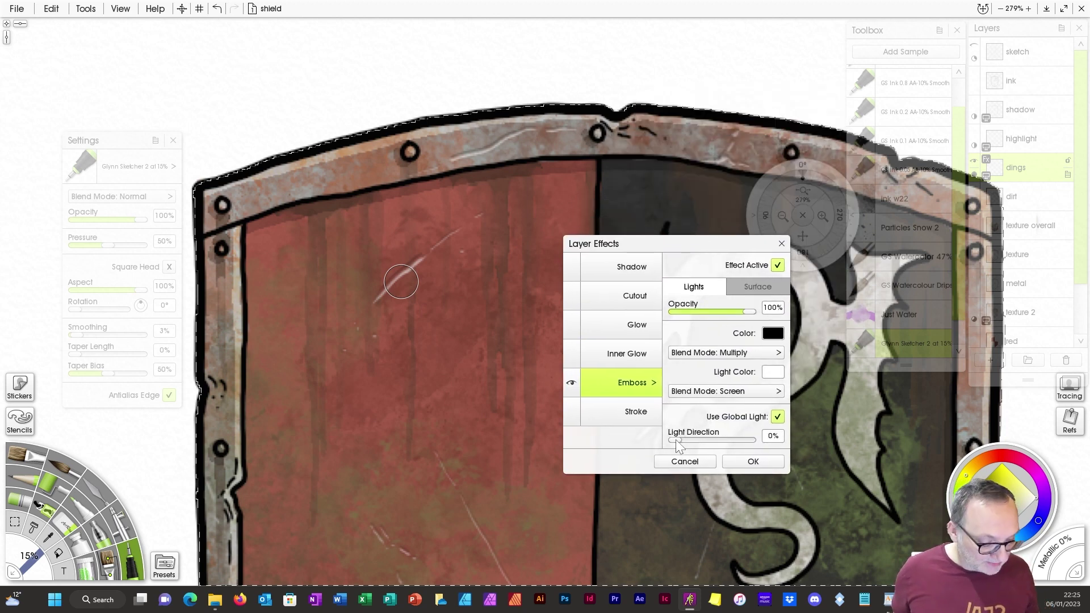
drag(685, 439, 714, 450)
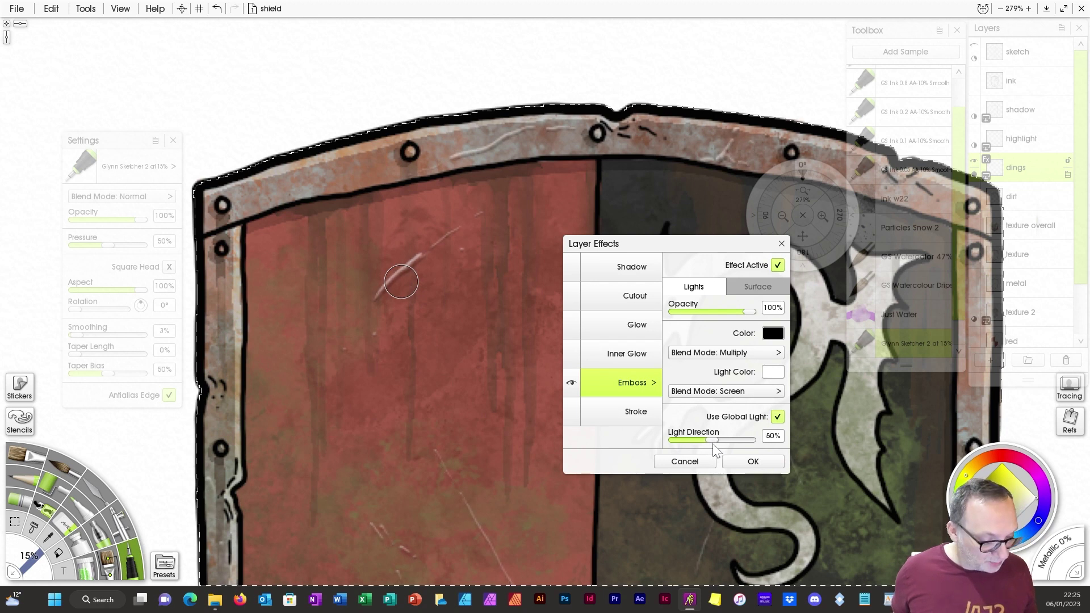
drag(714, 449, 695, 444)
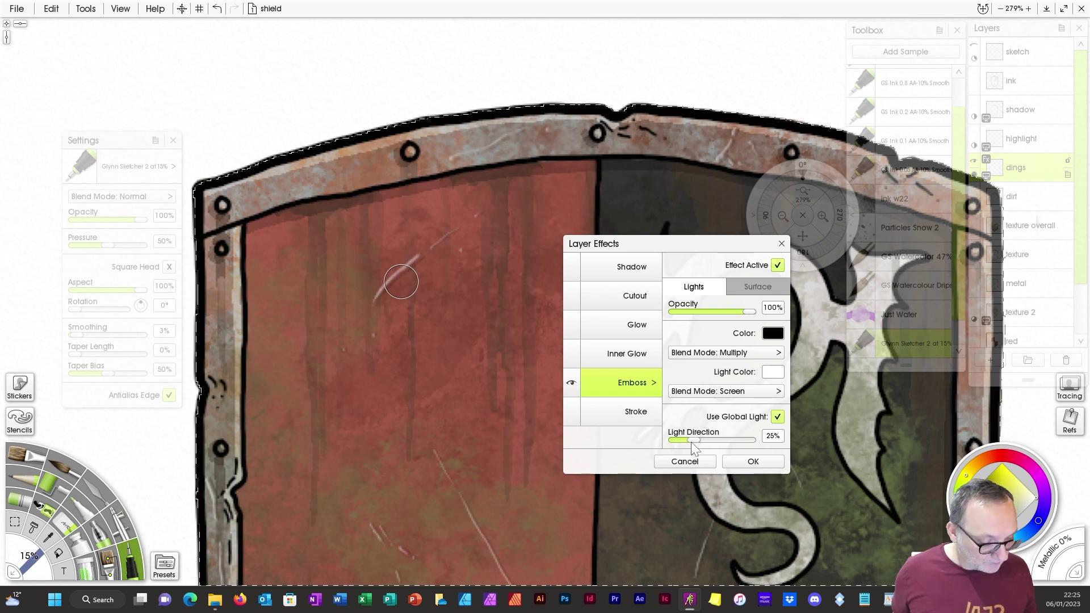
click(746, 461)
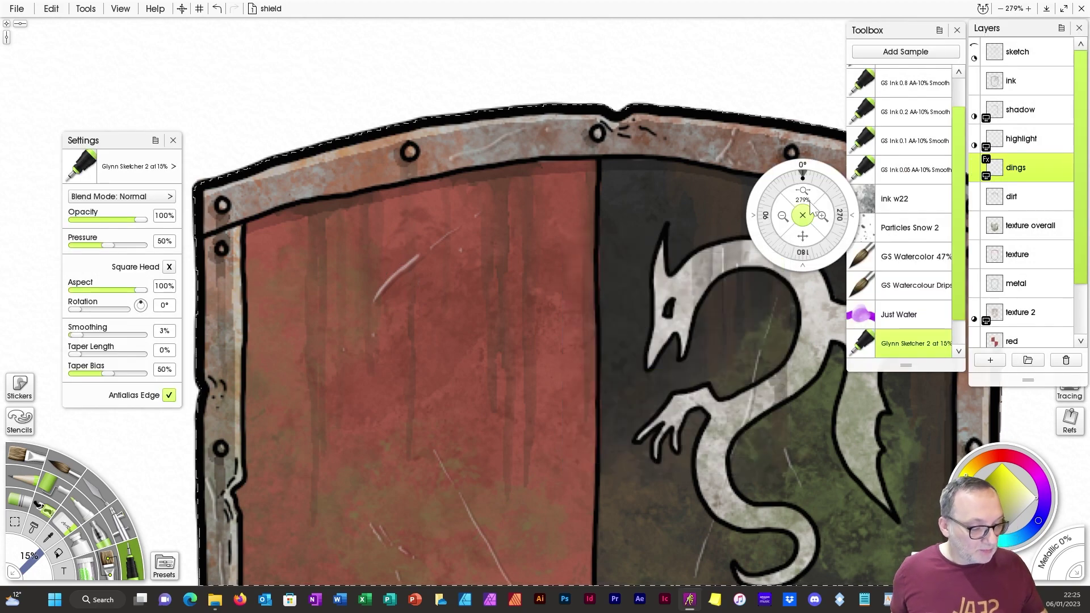
Step: Thicken the middle of the long diagonal scratch where it crosses from the upper red quarter toward the shield's centre
drag(808, 195, 735, 202)
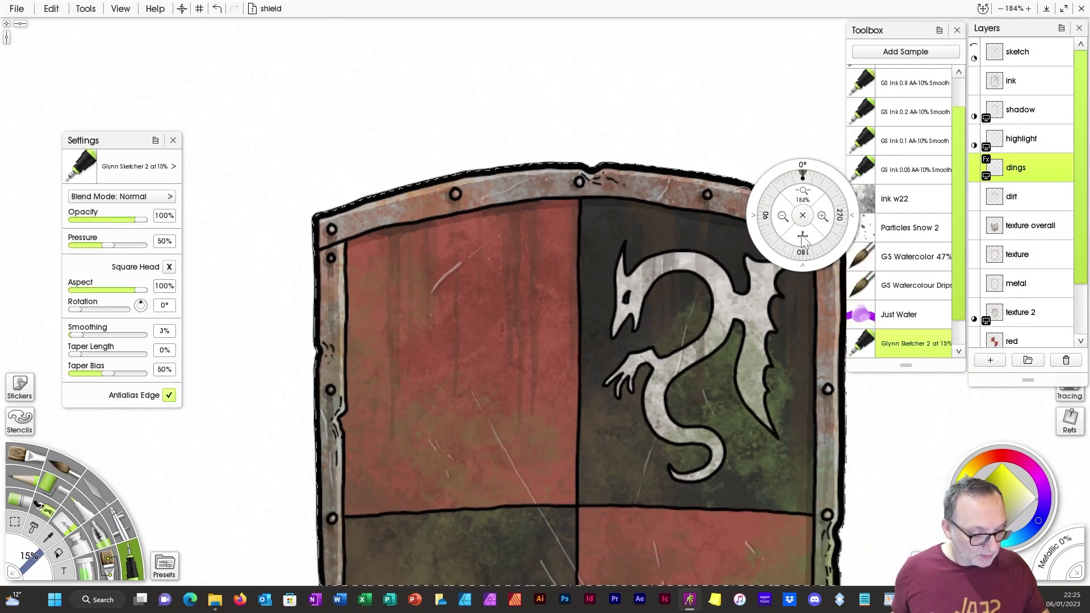
drag(802, 234, 674, 70)
drag(802, 196, 789, 215)
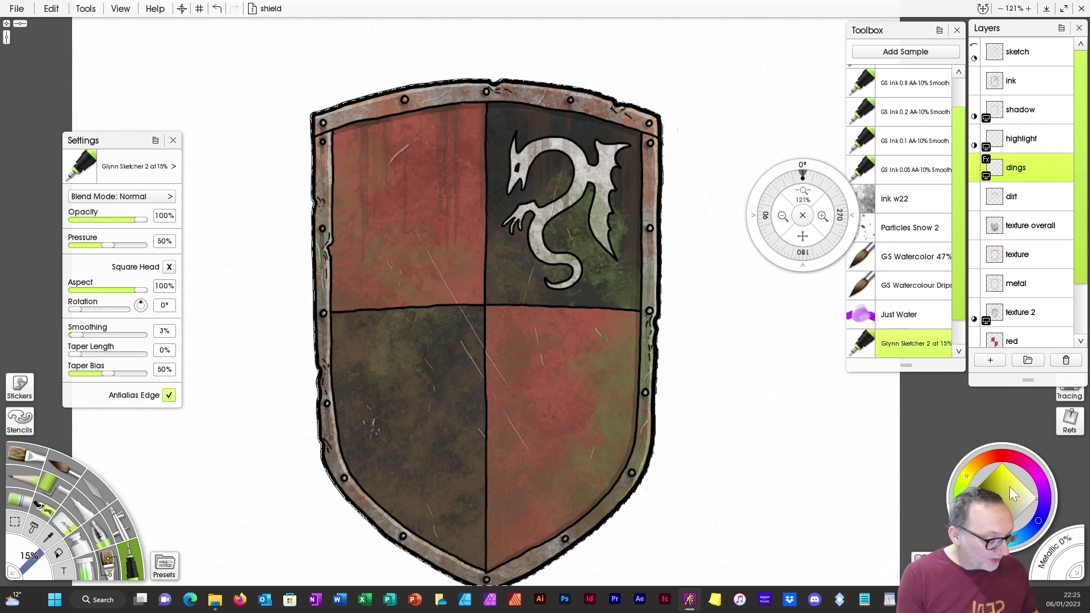
drag(806, 195, 851, 192)
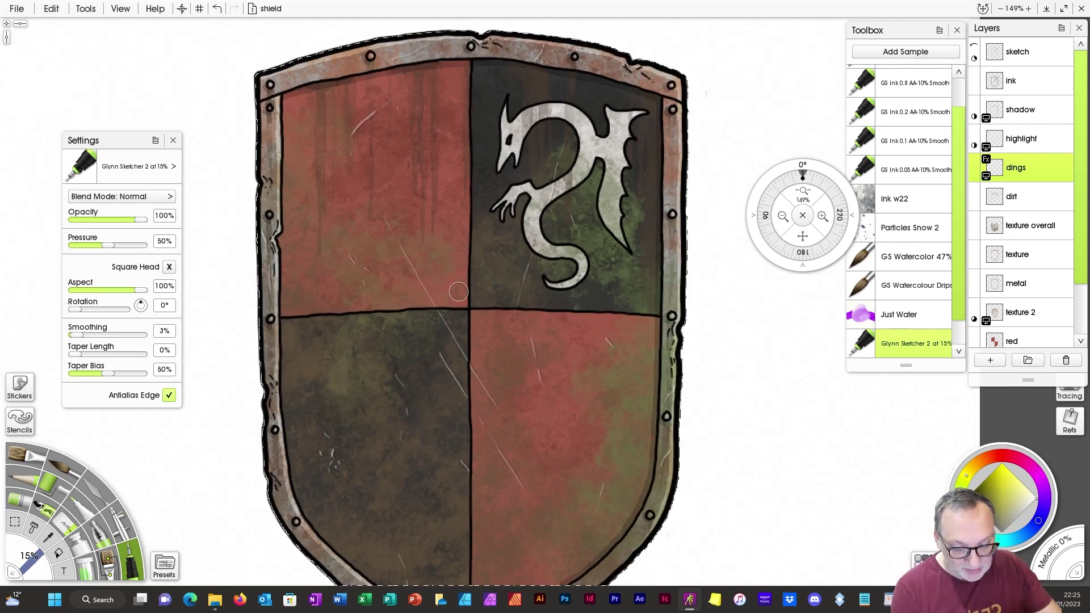
drag(422, 282, 462, 348)
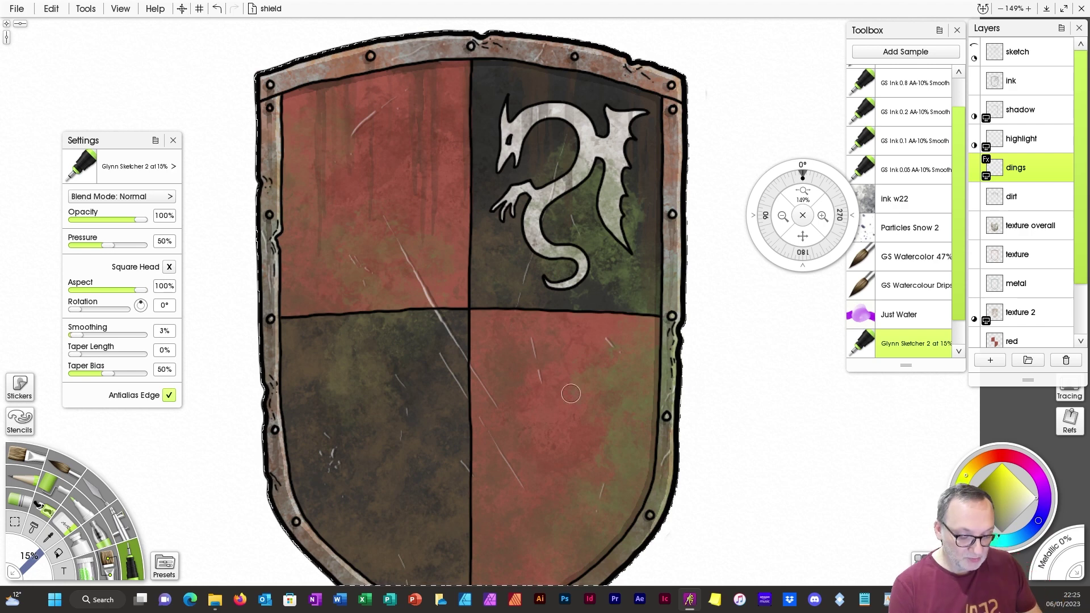
Step: Draw a branching scratch across the long diagonal one near the shield's centre and a cluster of scratches low in the lower dark quarter
drag(448, 367, 463, 389)
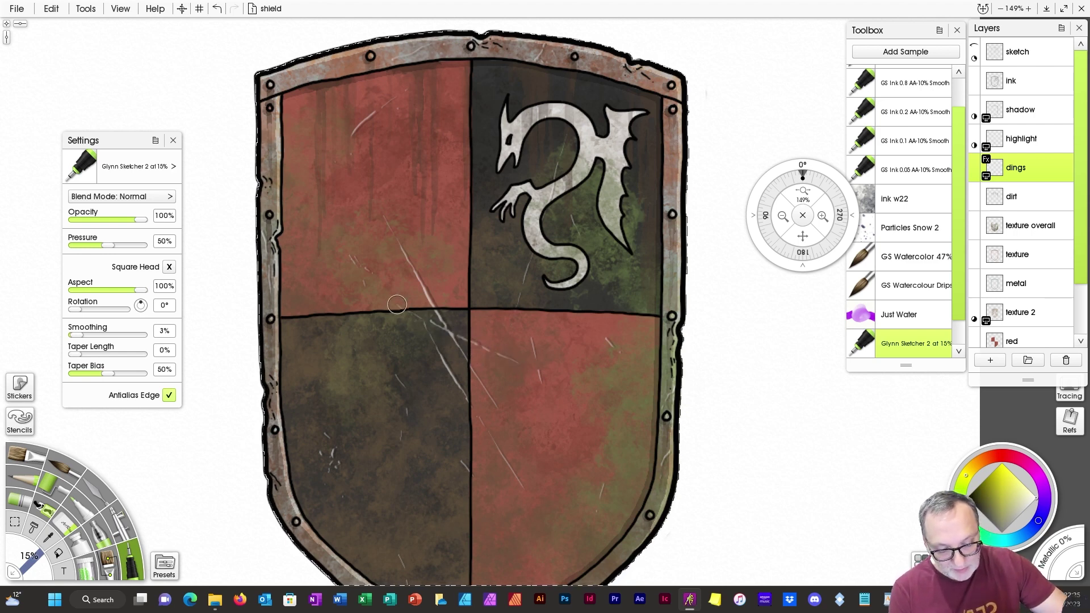
drag(802, 236, 802, 151)
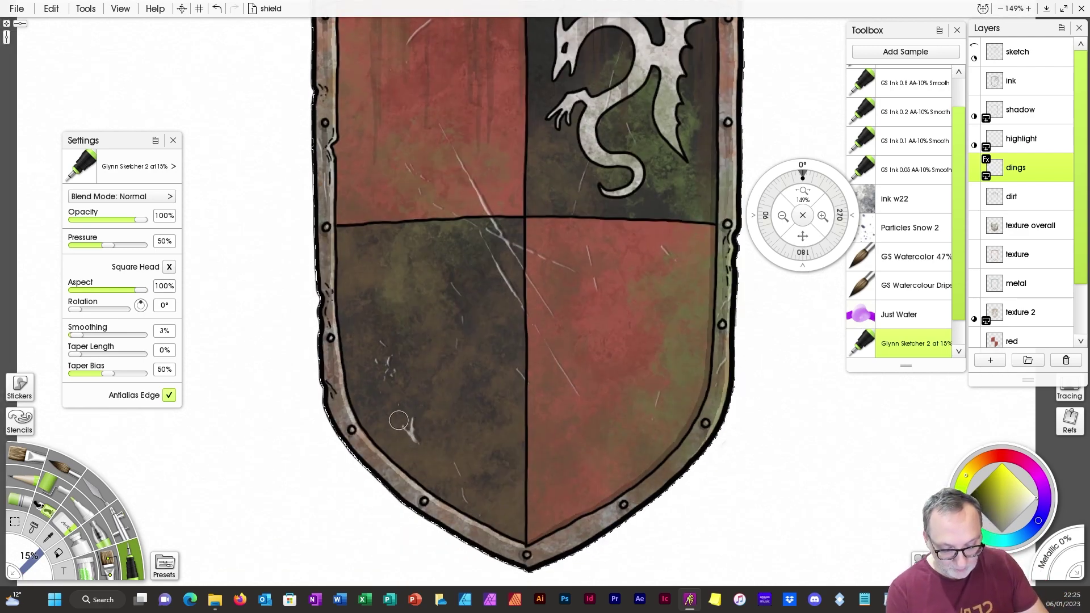
mouse_move(398, 420)
mouse_down()
mouse_move(418, 463)
mouse_move(413, 437)
mouse_move(429, 460)
mouse_move(388, 430)
mouse_up()
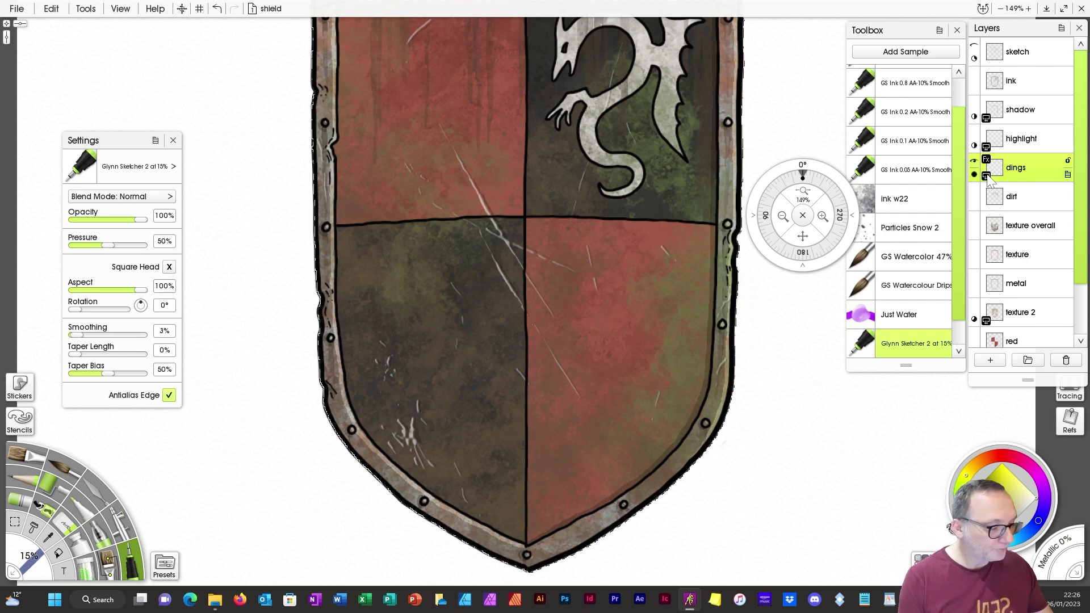
click(987, 161)
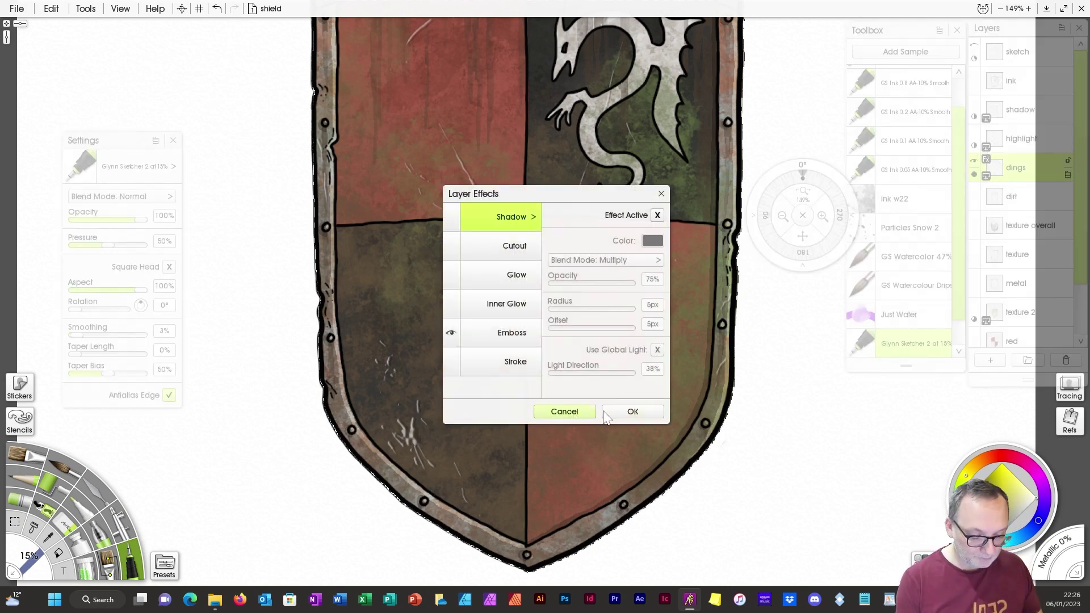
click(512, 333)
drag(629, 199, 755, 238)
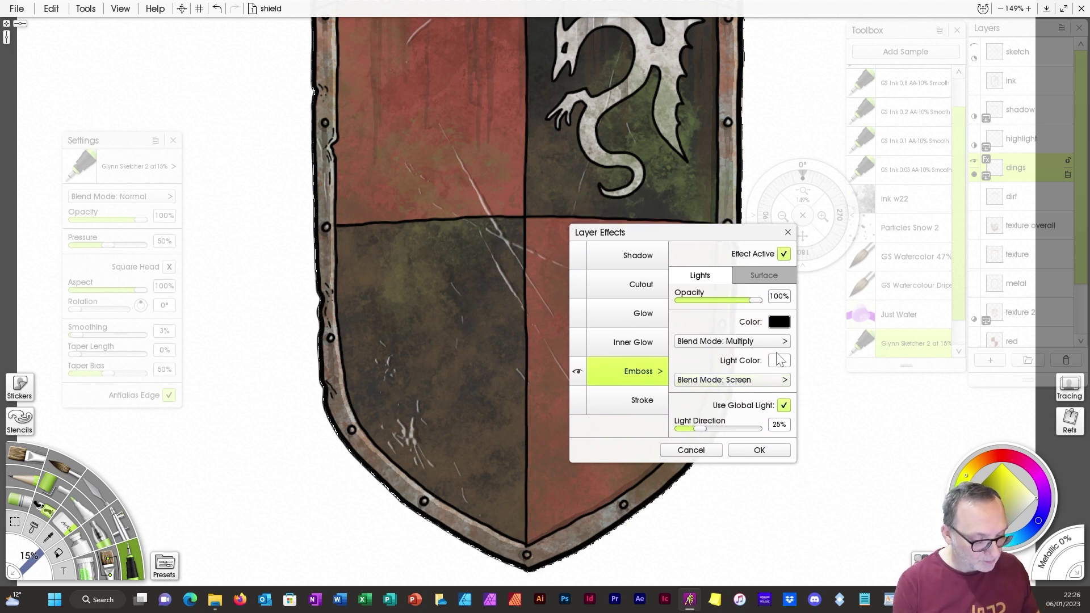
click(764, 277)
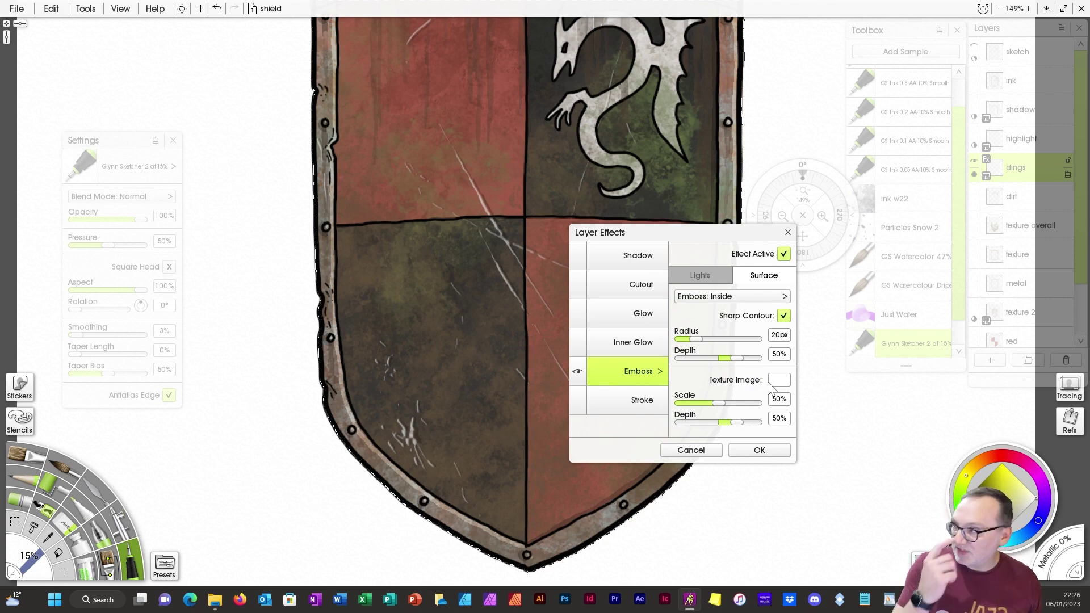
click(702, 450)
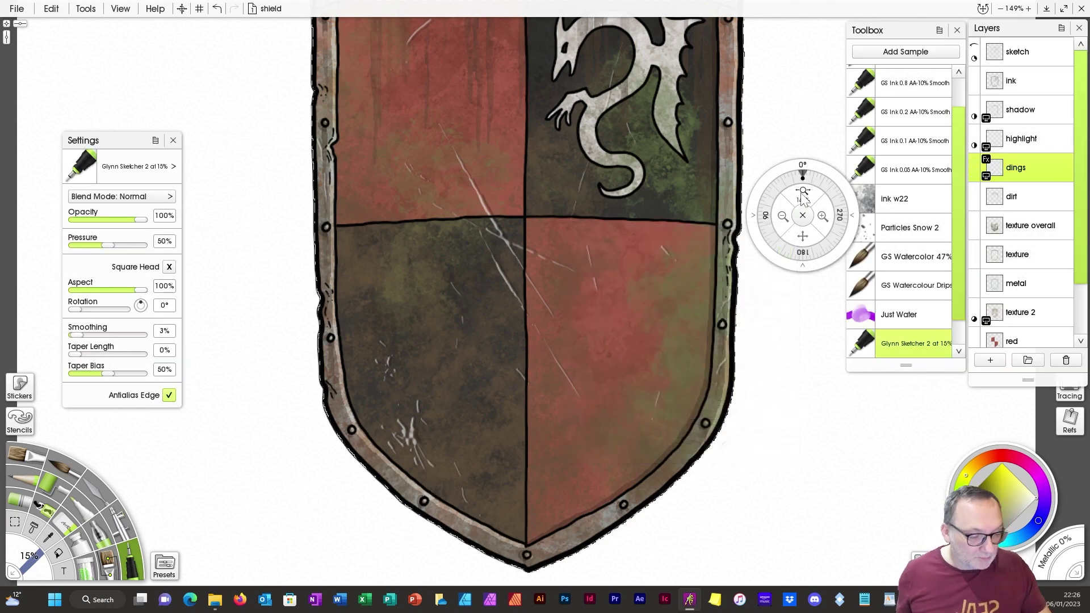
Step: Load a texture image from disk for the Emboss surface of the dings layer
mouse_move(802, 199)
mouse_down()
mouse_move(803, 239)
mouse_move(802, 215)
mouse_up()
click(822, 215)
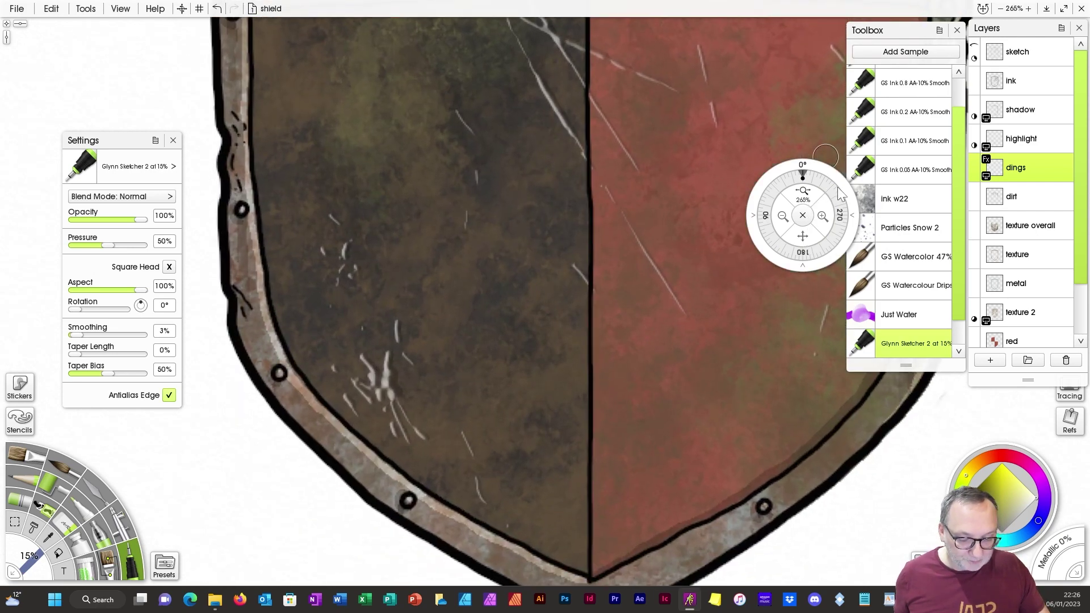
click(987, 176)
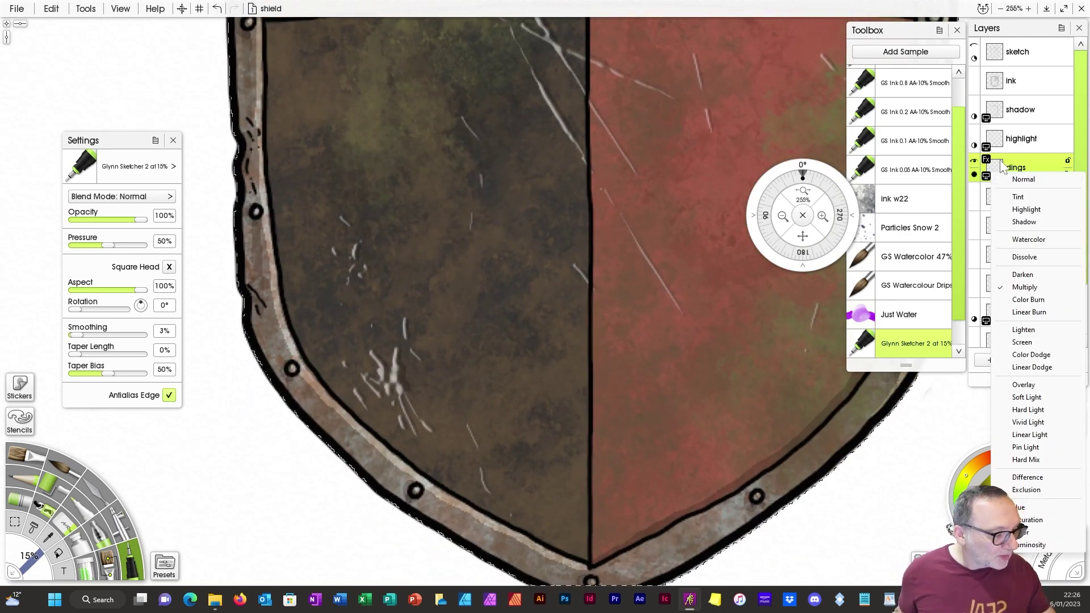
click(986, 160)
click(512, 337)
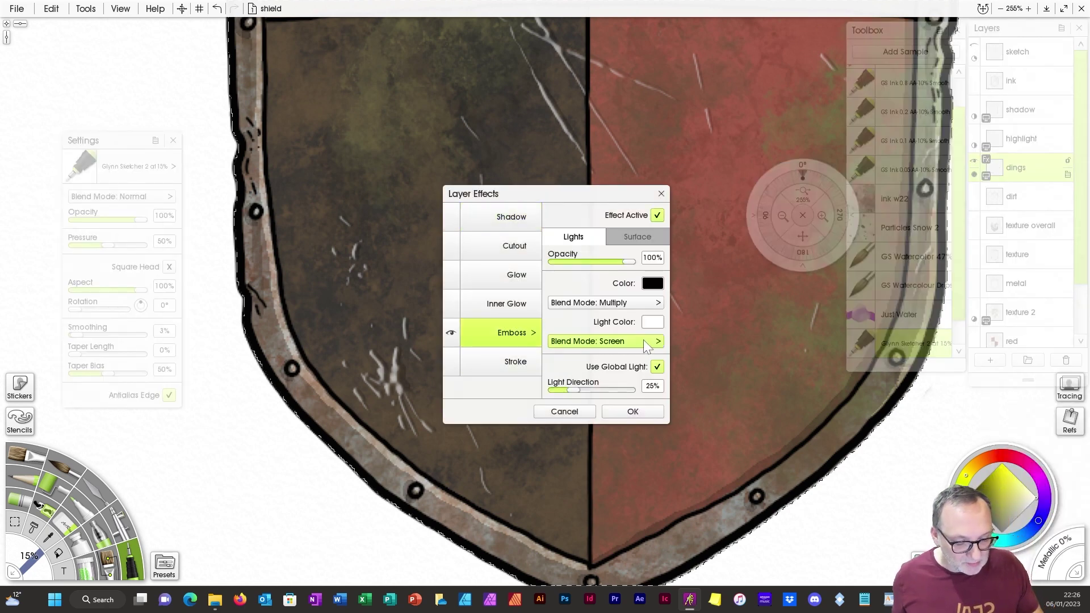
click(646, 239)
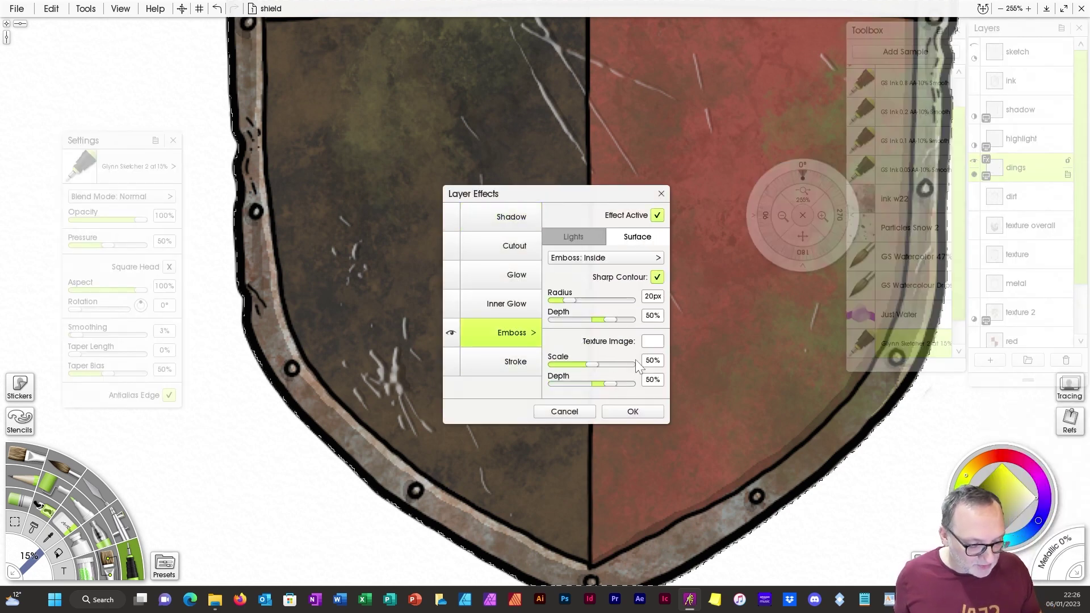
click(652, 343)
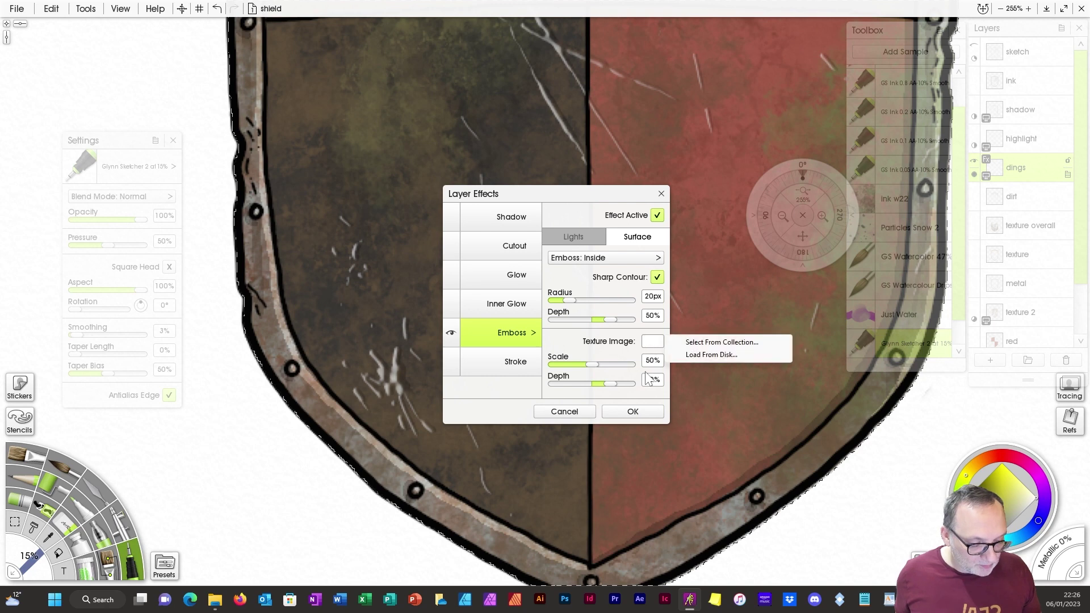
click(709, 355)
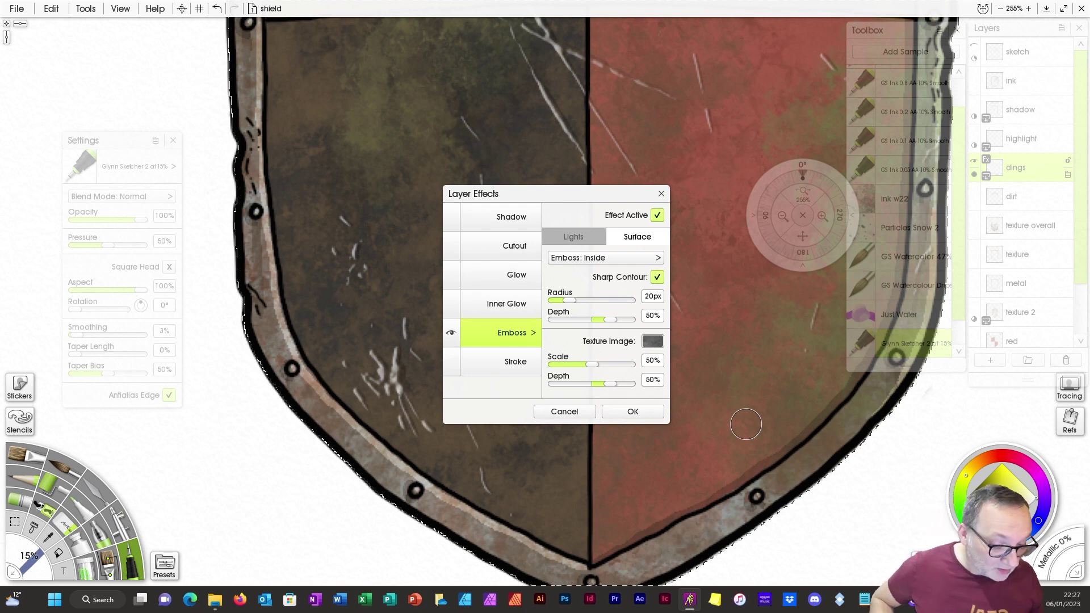
Step: Set the Emboss texture scale to 8% and texture depth to 71%, with radius 28 px and surface depth 39%, and apply the effect
drag(593, 366, 616, 387)
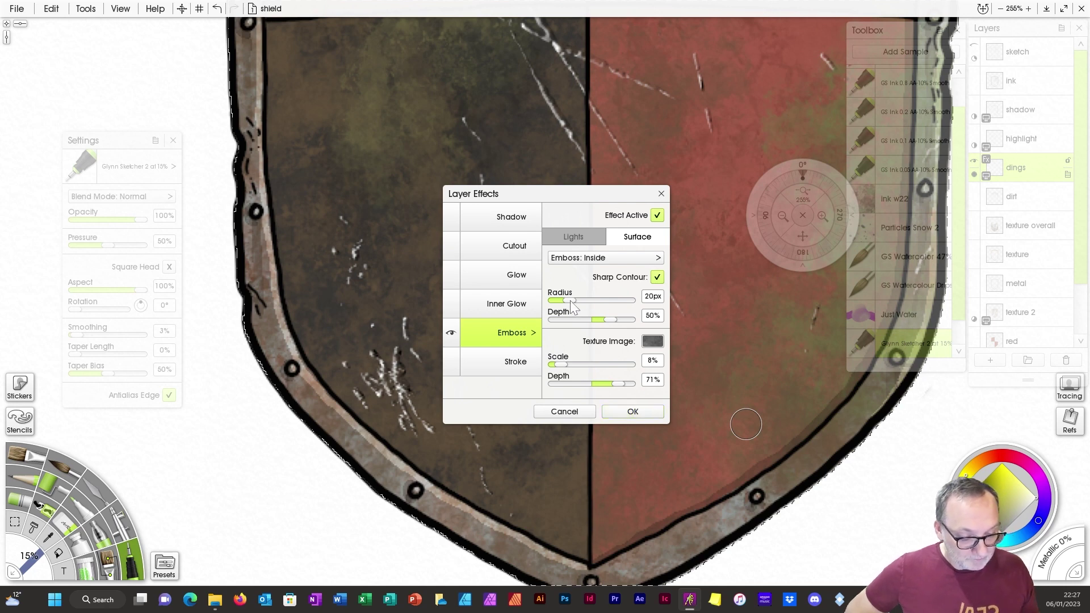
drag(594, 307, 607, 329)
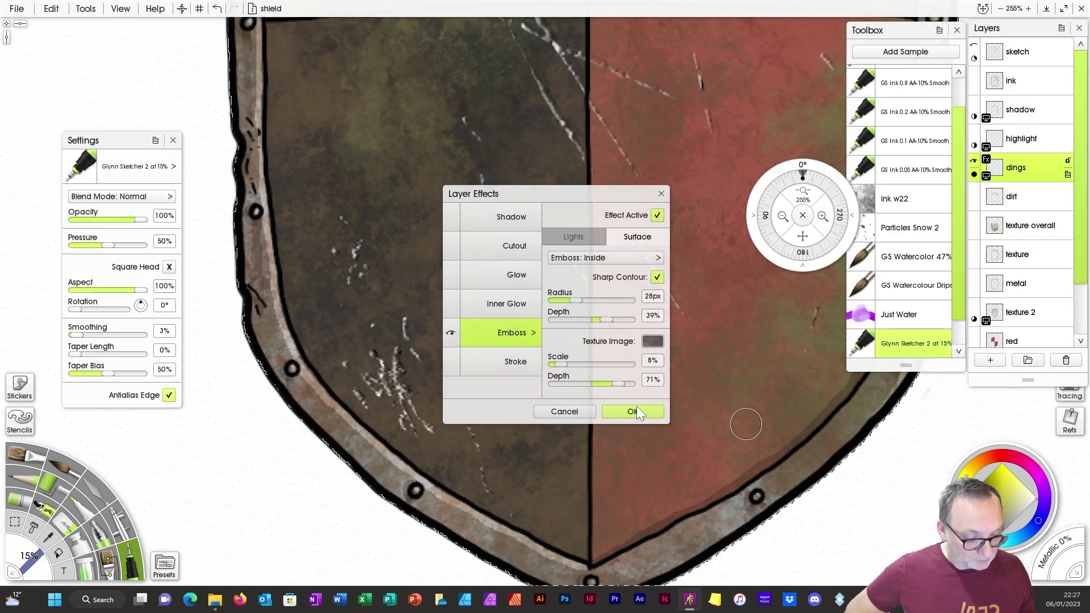
click(633, 411)
Step: Clear the selection around the shield, with the whole shield in view
scroll(650, 438, down, 5)
drag(720, 218, 755, 344)
click(821, 215)
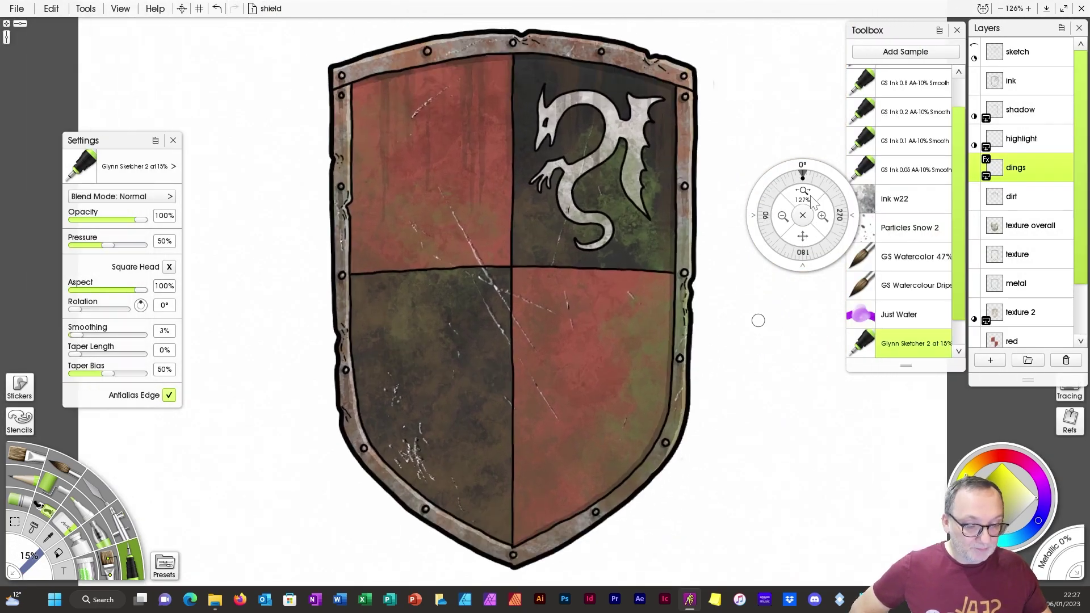
click(15, 521)
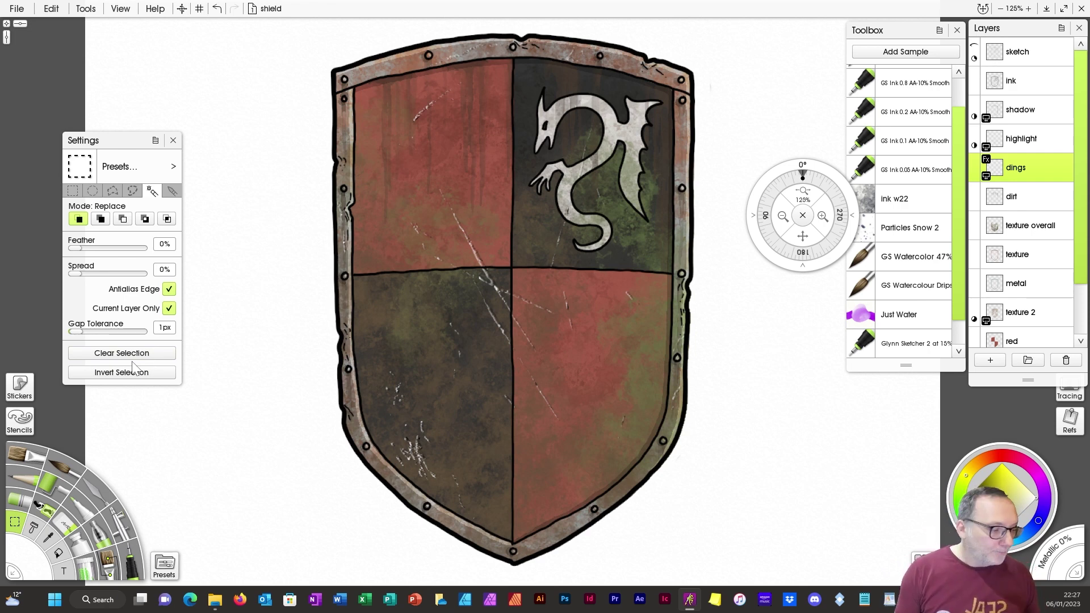
Step: Place the dirt layer above the dings layer and paint dark brown over the upper scratches with GS Watercolor 47%
drag(1021, 198, 1030, 163)
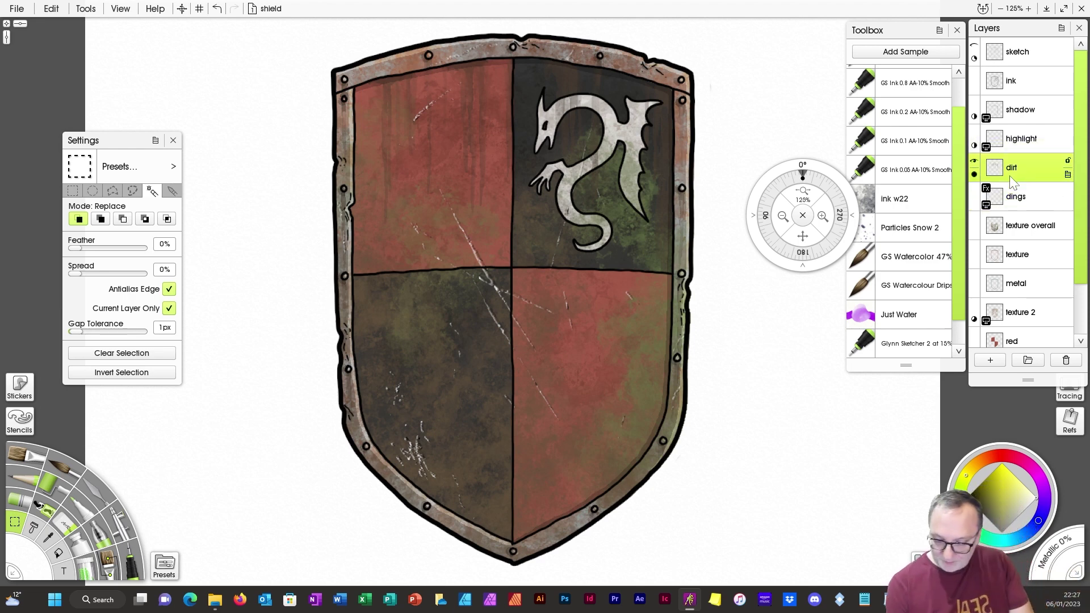
click(920, 257)
drag(906, 367, 905, 426)
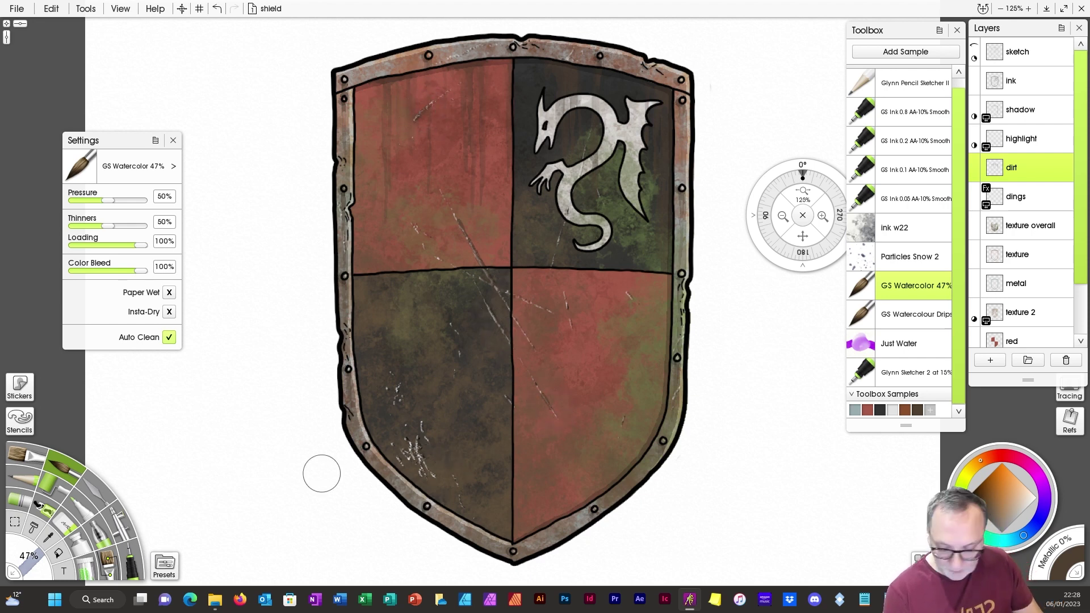
Step: Soften the dirt on the scratches with Just Water, and add and soften more watercolour dirt along the scratch in the lower red quarter
click(910, 343)
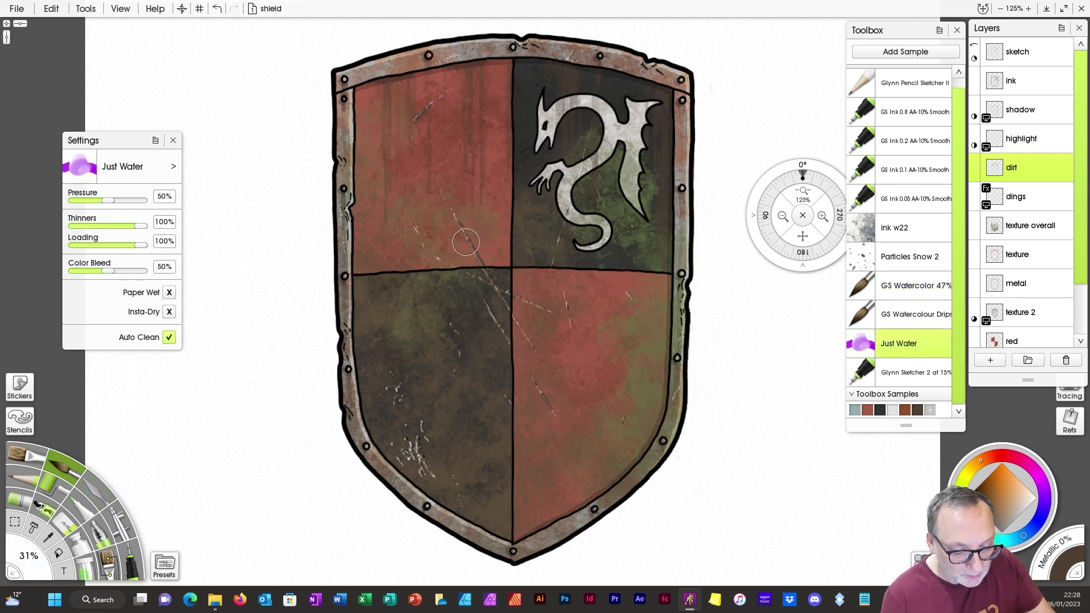
drag(476, 259, 482, 312)
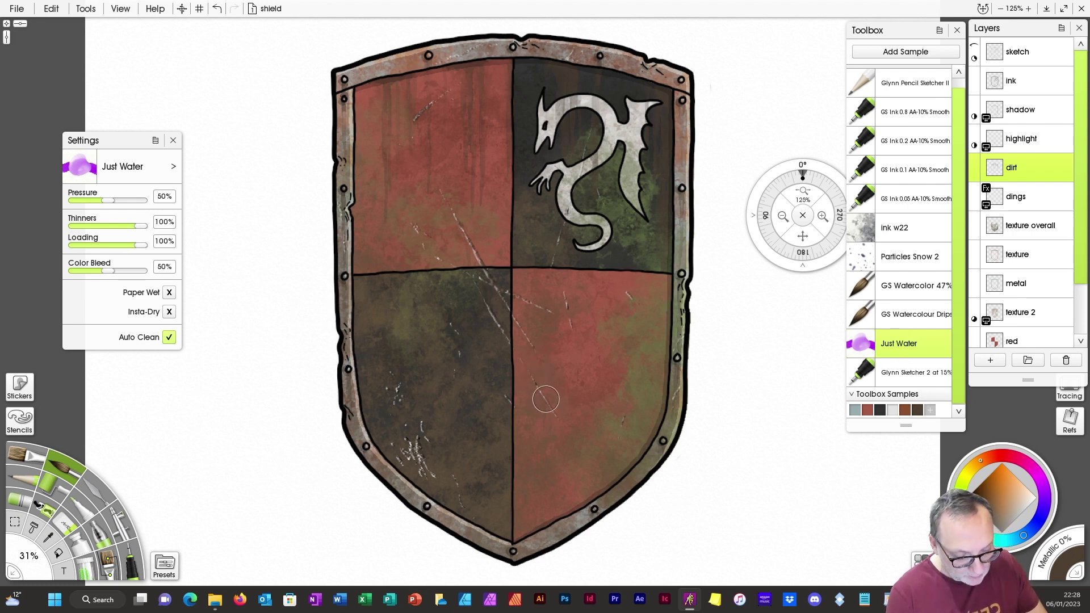
click(913, 288)
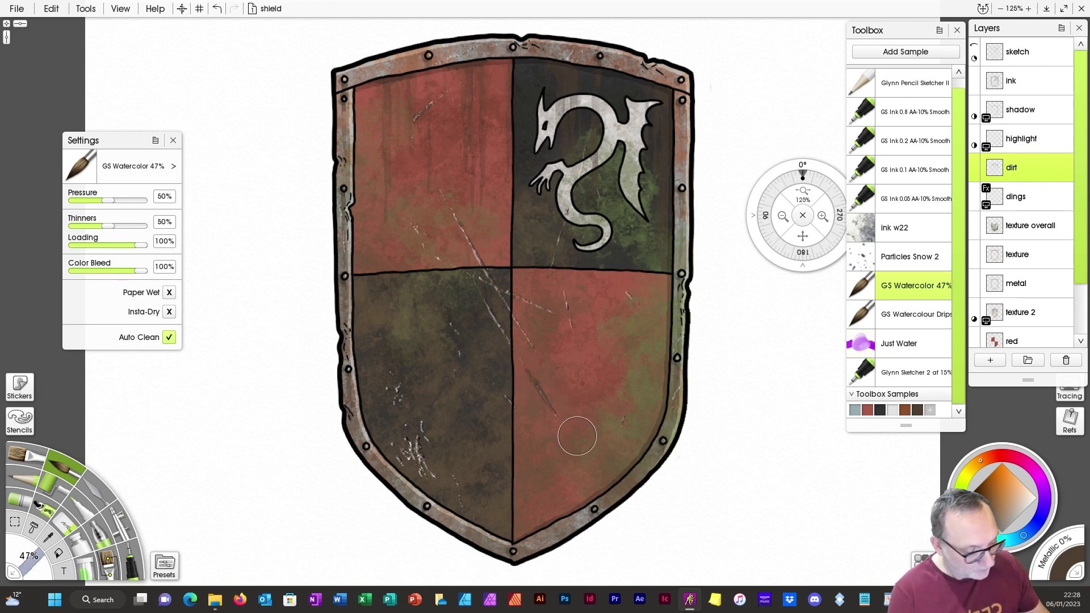
click(906, 347)
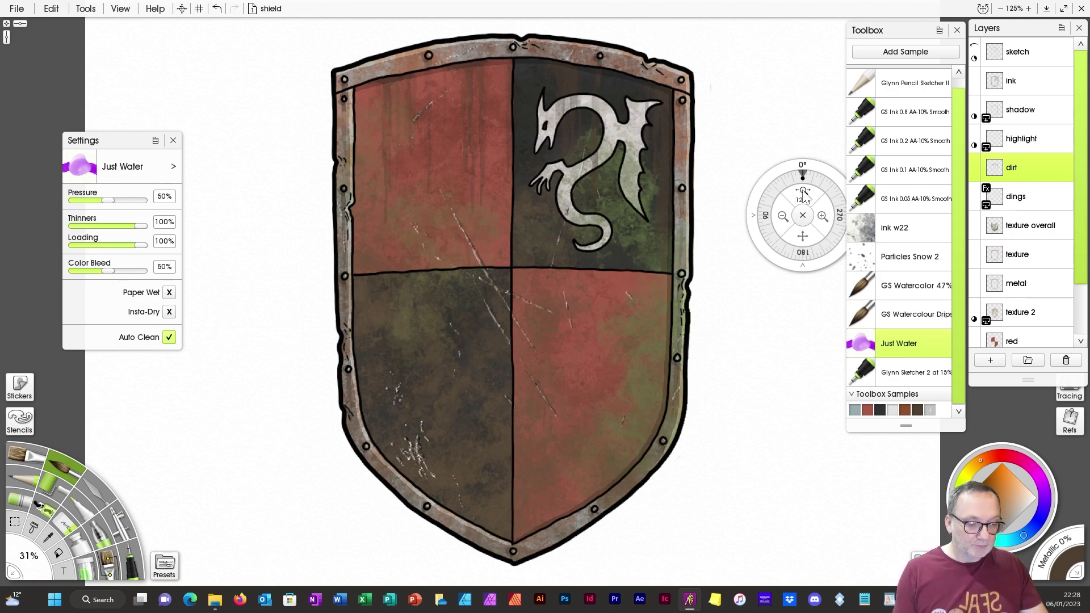
drag(810, 197, 803, 196)
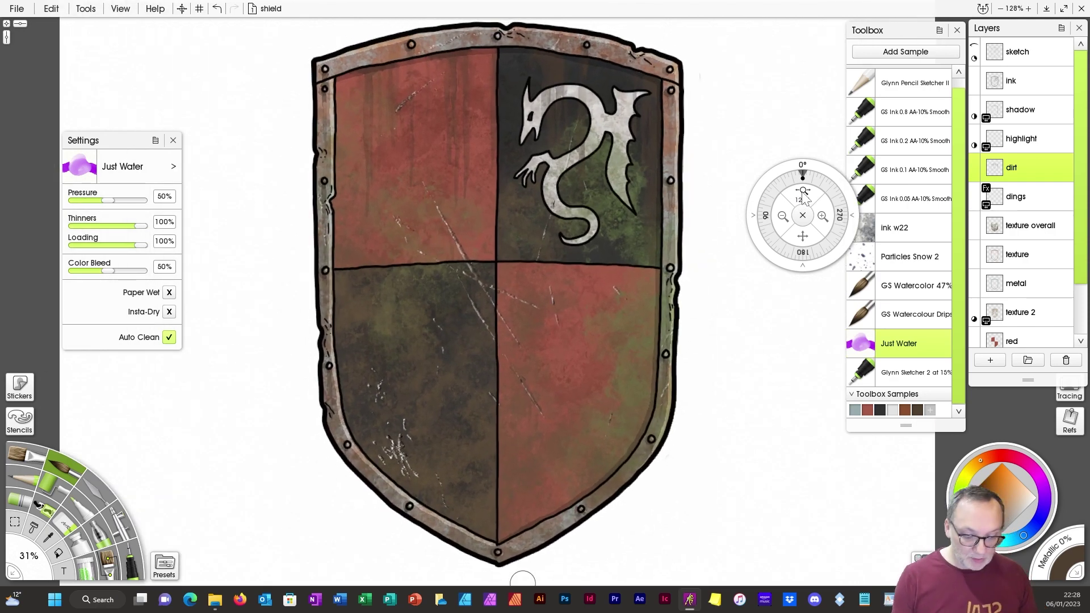